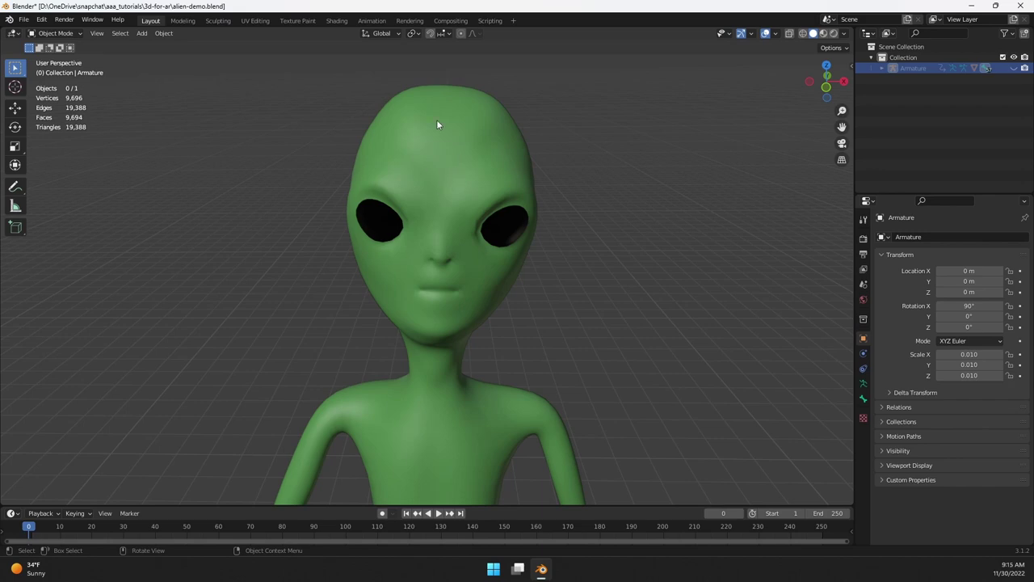
Select the alien mesh and view its full body and head
click(439, 124)
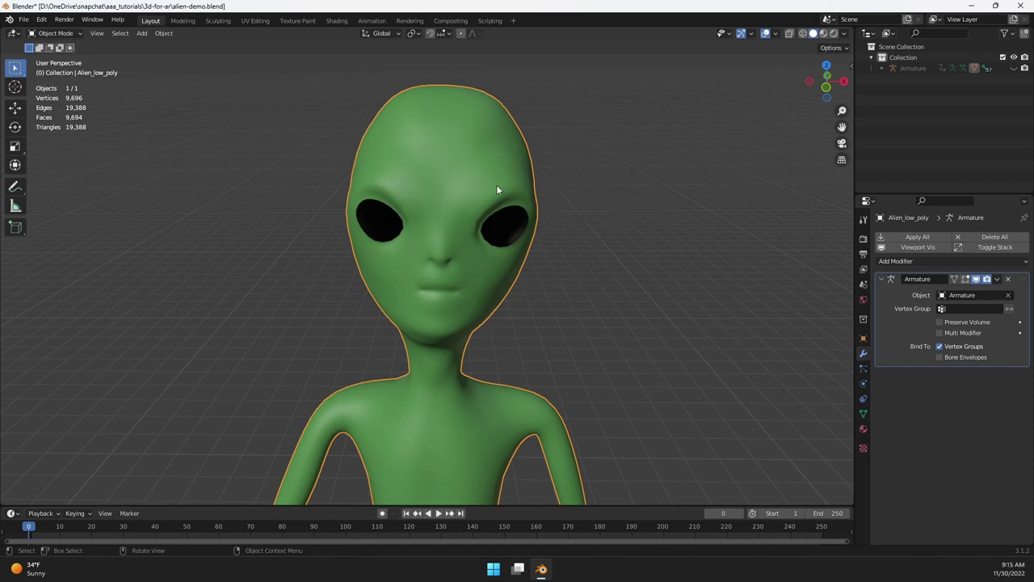
middle_drag(543, 201, 470, 248)
scroll(469, 286, up, 1)
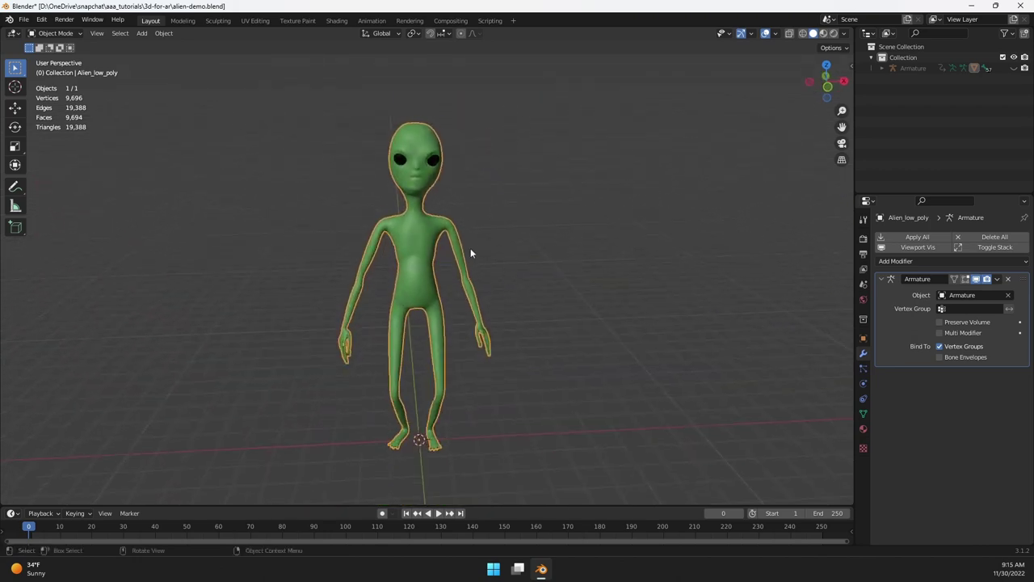
scroll(429, 224, up, 8)
shift+middle_drag(498, 136, 534, 277)
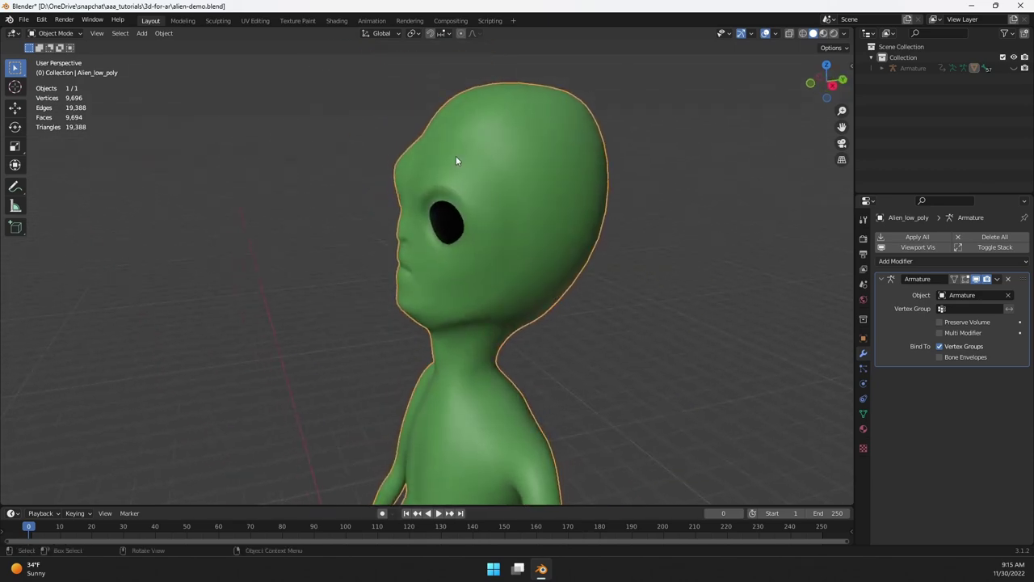
Enter Edit Mode and select the four corner vertices of one face between the nose bridge and the alien's left eye
key(Tab)
middle_drag(451, 226, 499, 206)
scroll(499, 206, up, 6)
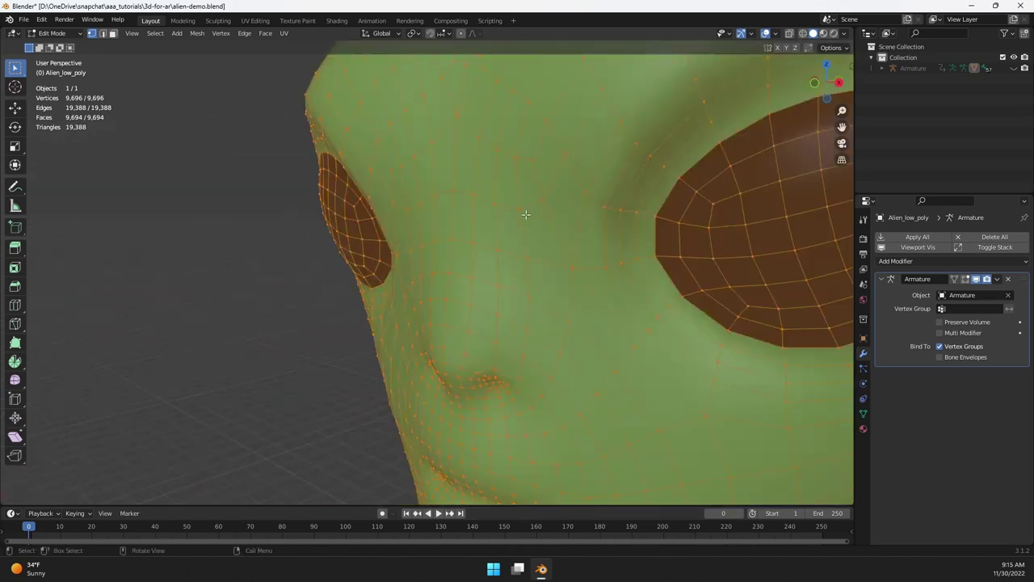
click(519, 207)
shift+click(542, 201)
shift+click(569, 266)
shift+click(526, 258)
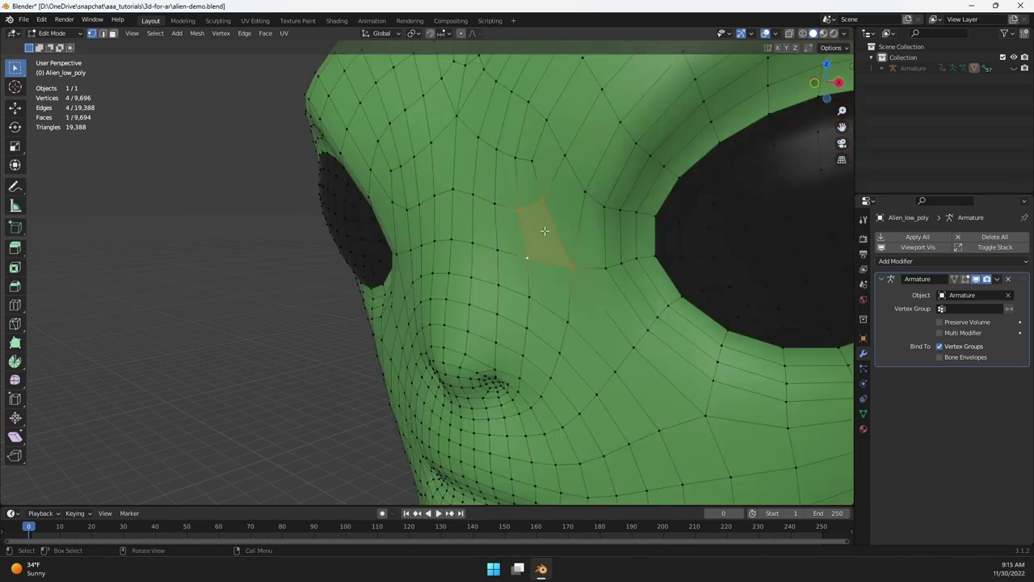
Examine the mesh topology around the head, neck and shoulders, and clear the vertex selection
middle_drag(545, 231, 493, 232)
scroll(493, 232, down, 8)
middle_drag(552, 326, 396, 163)
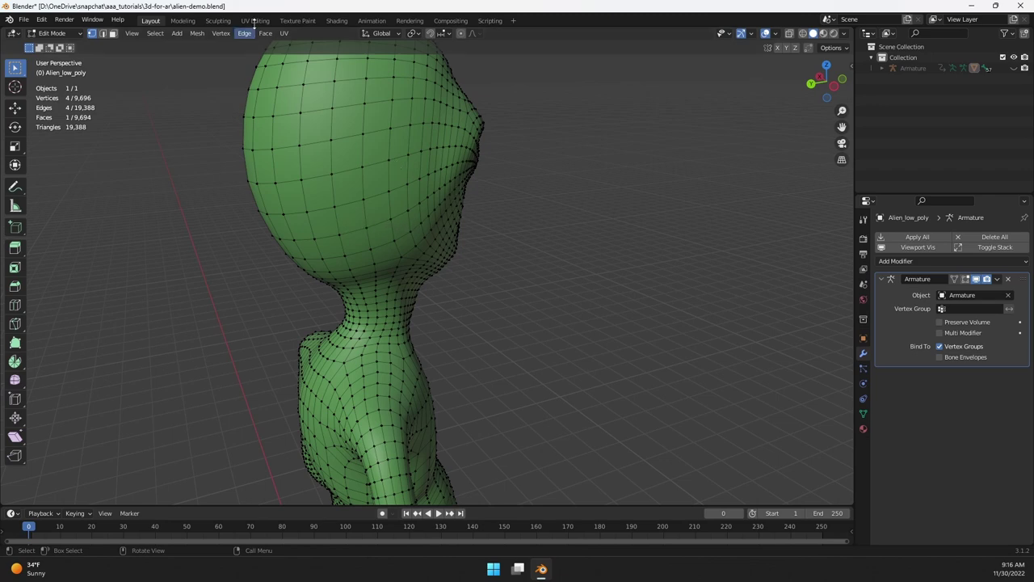
middle_drag(501, 162, 432, 141)
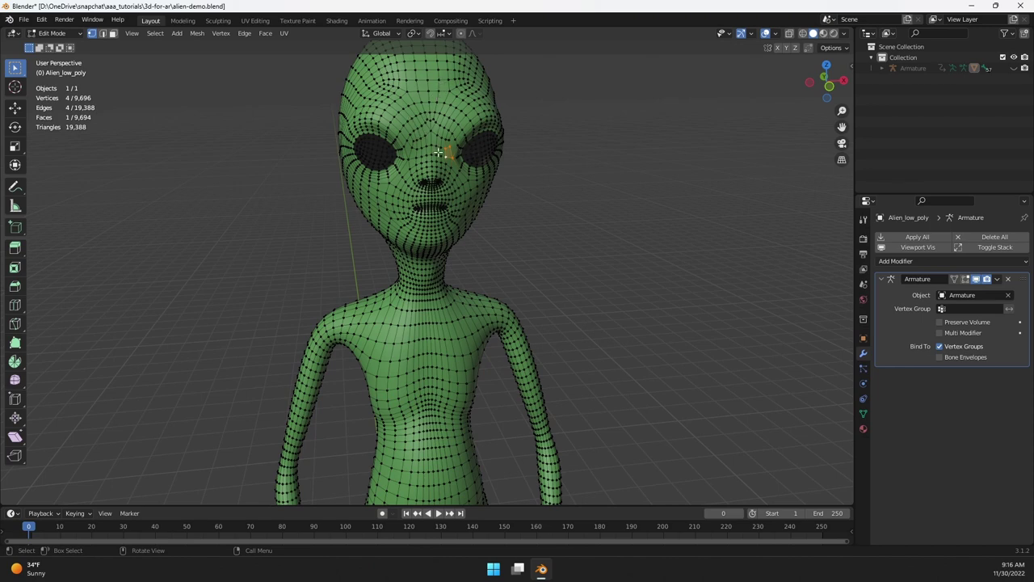
scroll(384, 152, up, 4)
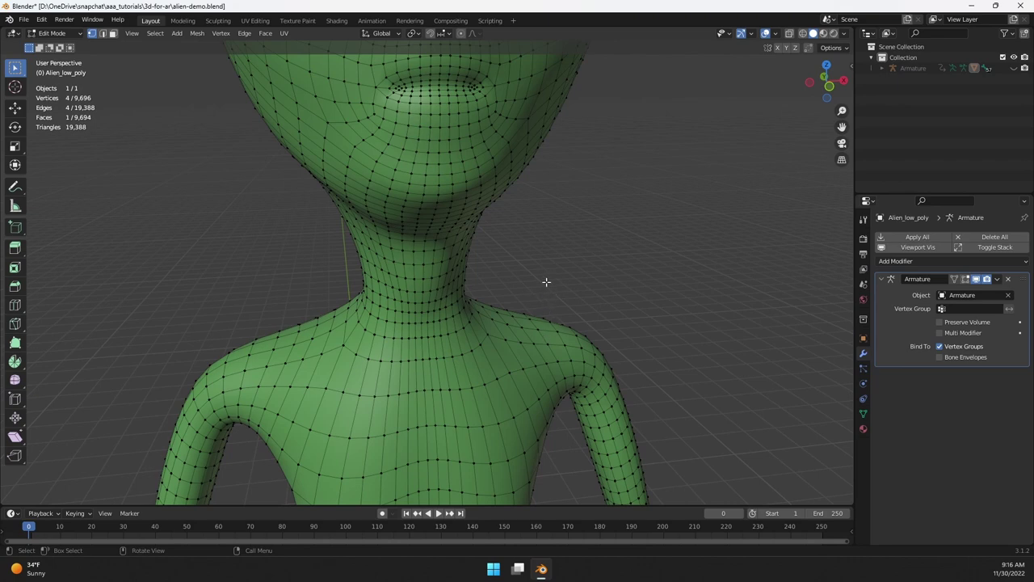
scroll(477, 185, down, 3)
key(alt+a)
mouse_move(477, 182)
middle_down()
mouse_move(408, 179)
mouse_move(460, 170)
middle_up()
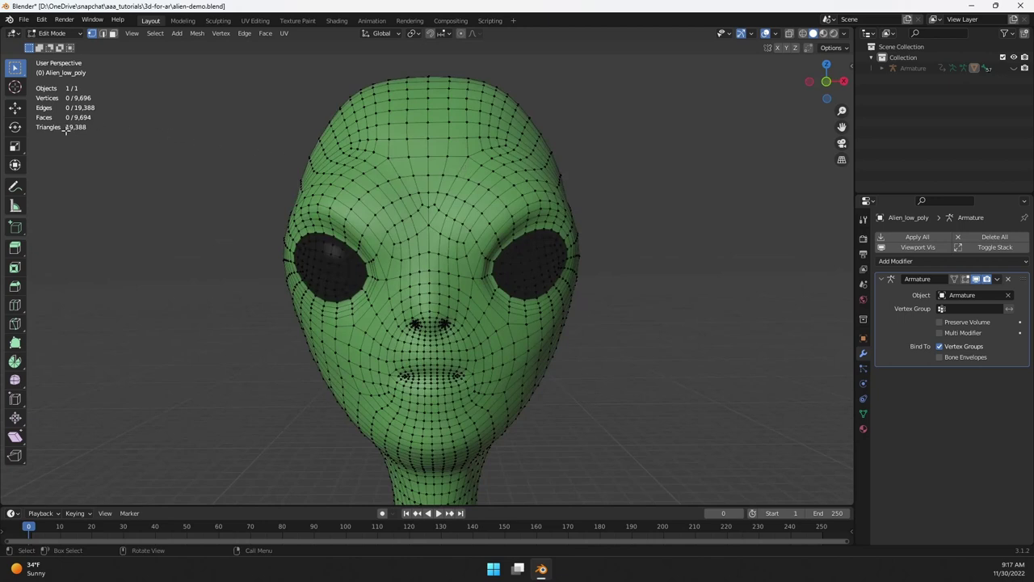
Look at the viewport overlay options and examine the wireframe of the face, torso and arms from both sides
click(775, 34)
middle_drag(386, 189, 344, 210)
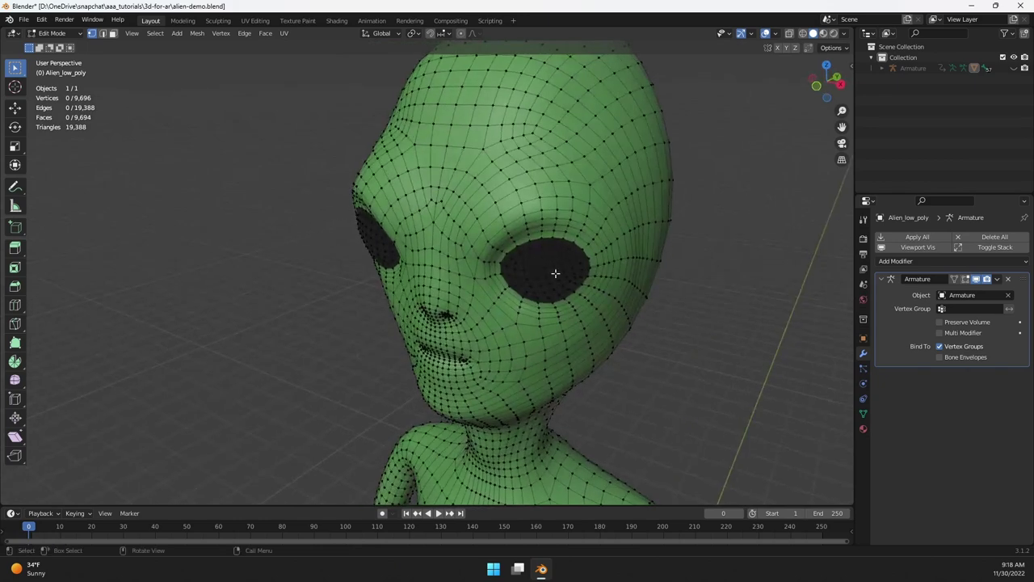
scroll(566, 290, down, 5)
middle_drag(570, 304, 547, 225)
middle_drag(489, 289, 568, 277)
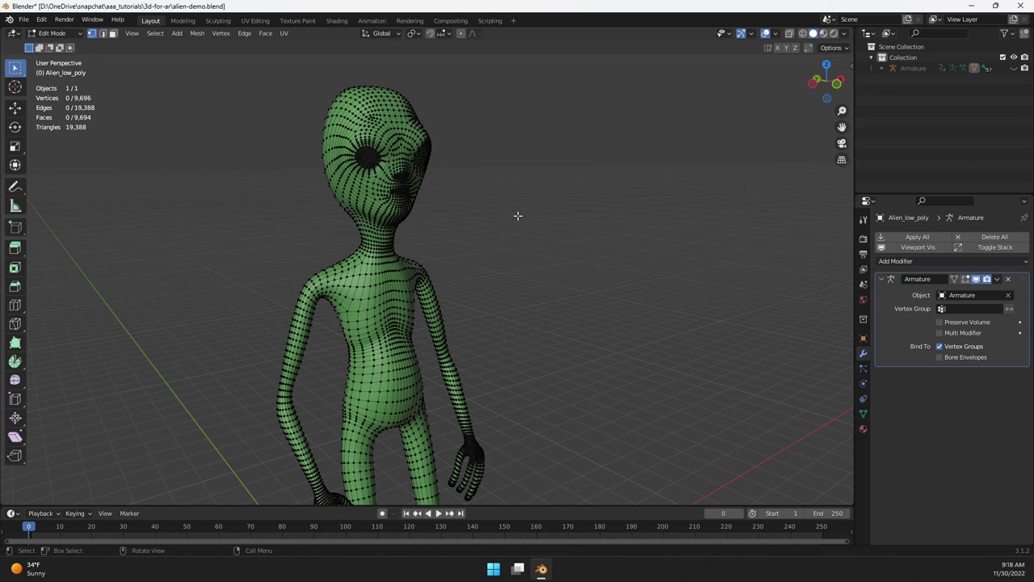
middle_drag(473, 238, 570, 230)
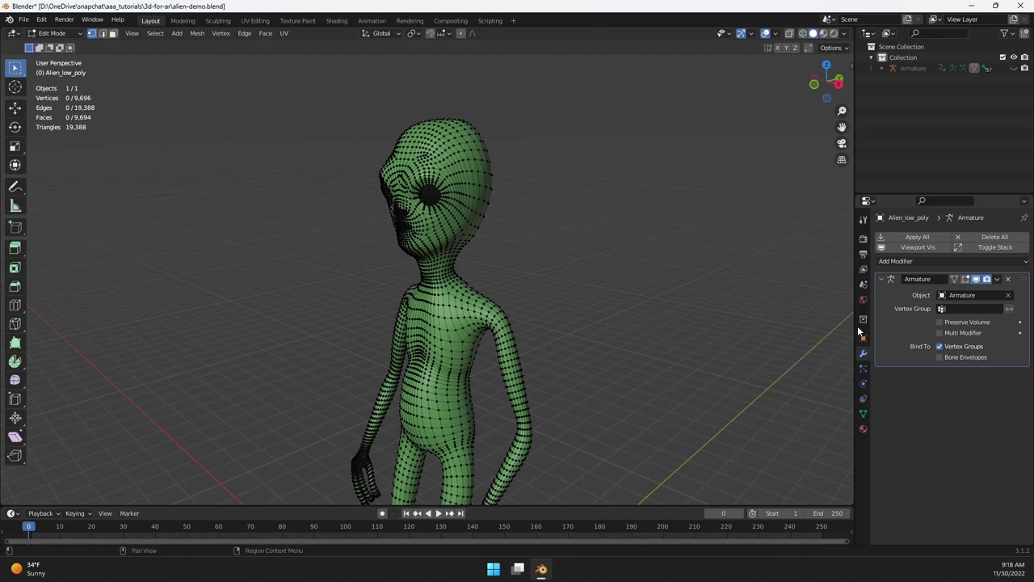
Add a Subdivision Surface modifier to the alien mesh and return to Object Mode to inspect the smoothed surface
click(911, 261)
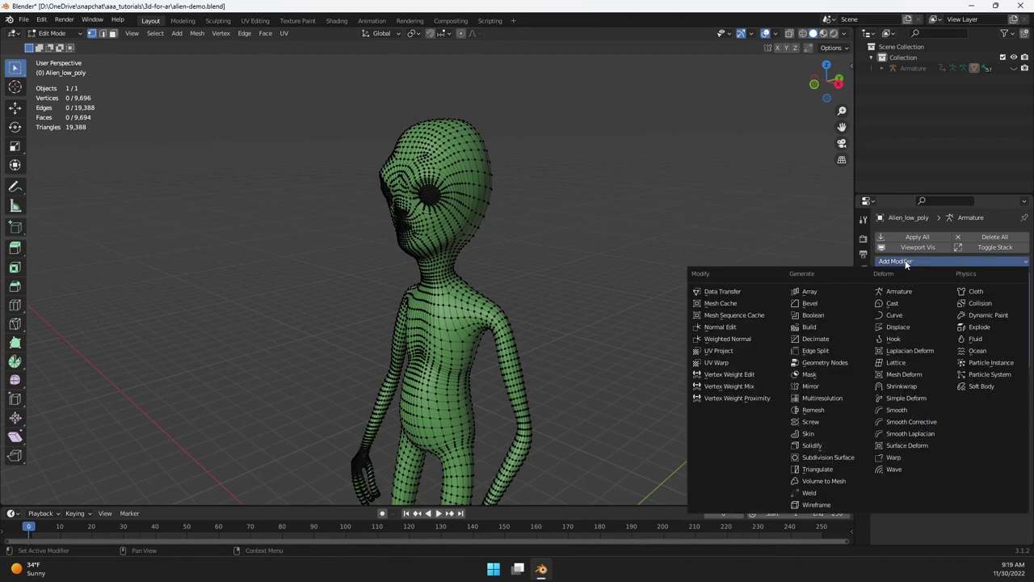
click(833, 458)
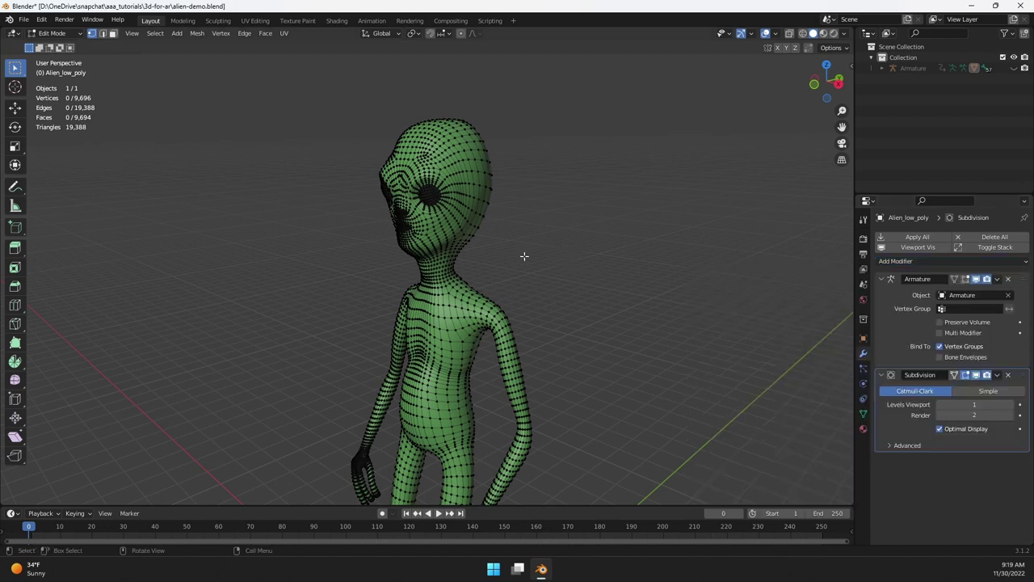
key(Tab)
mouse_move(445, 260)
middle_down()
mouse_move(443, 295)
mouse_move(503, 305)
mouse_move(443, 275)
middle_up()
scroll(443, 274, up, 4)
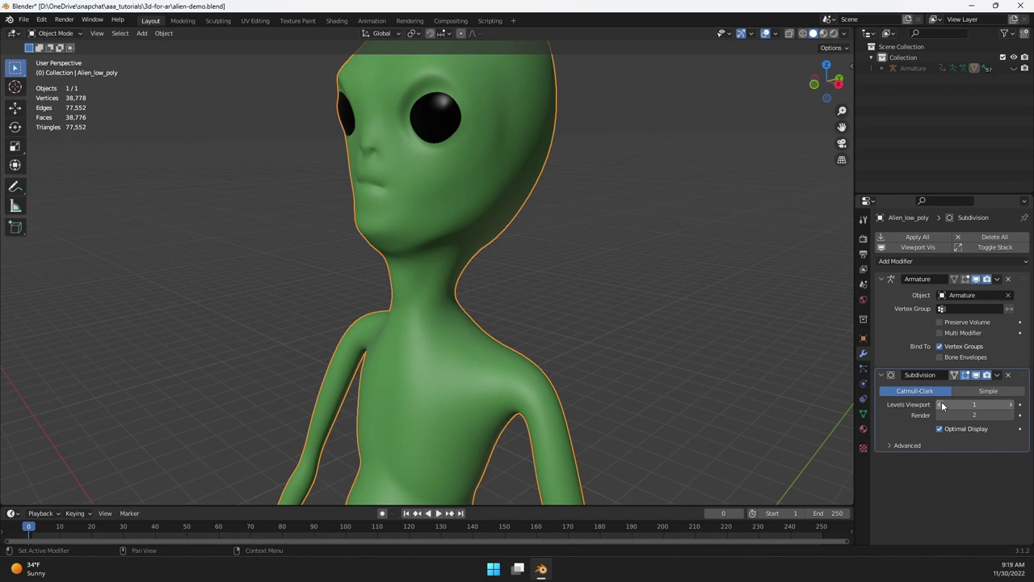
Raise the Subdivision modifier's viewport level to 2, view the head from the front, and lower the level to 0
click(1011, 405)
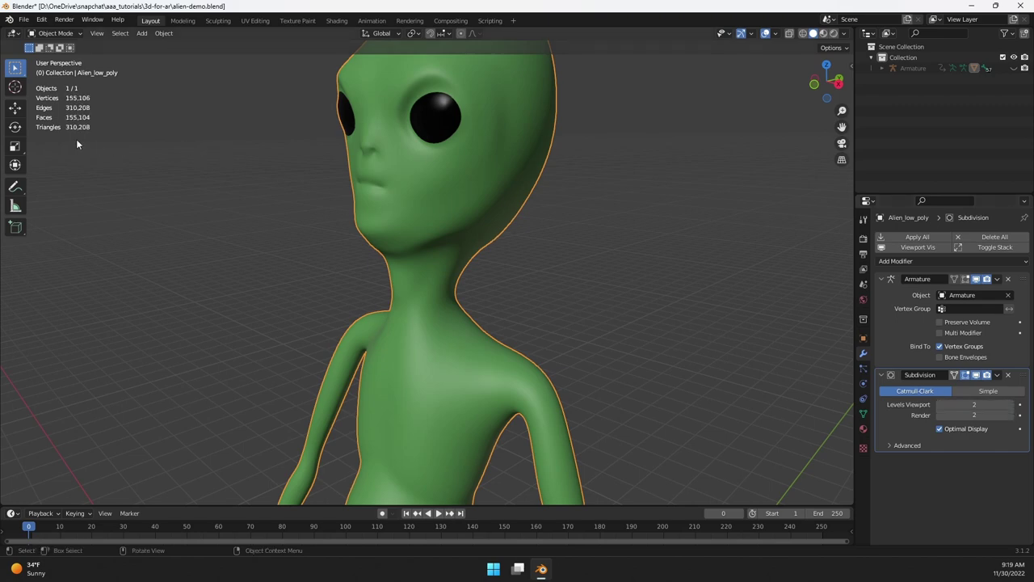
middle_drag(551, 366, 412, 160)
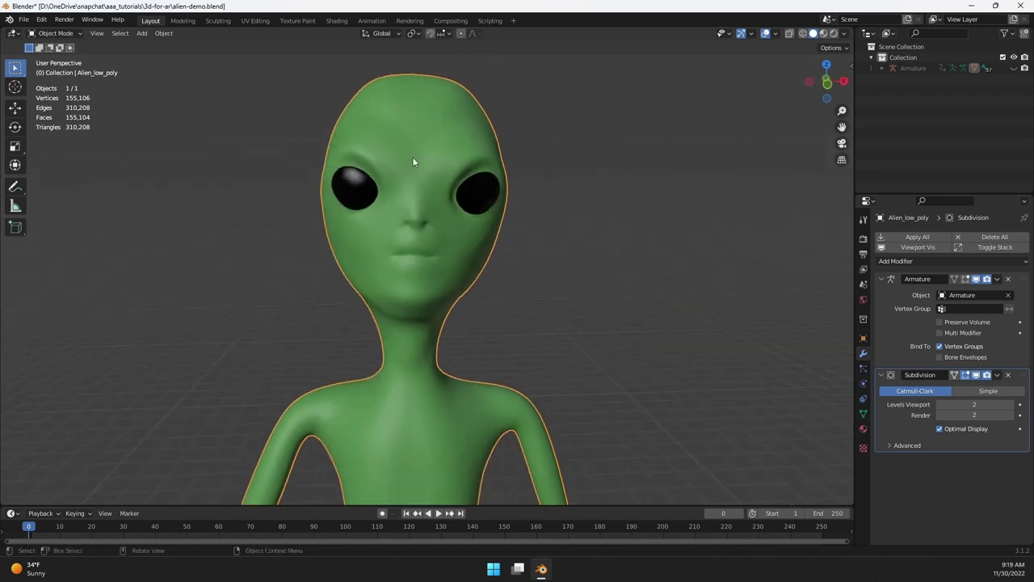
click(940, 405)
click(941, 404)
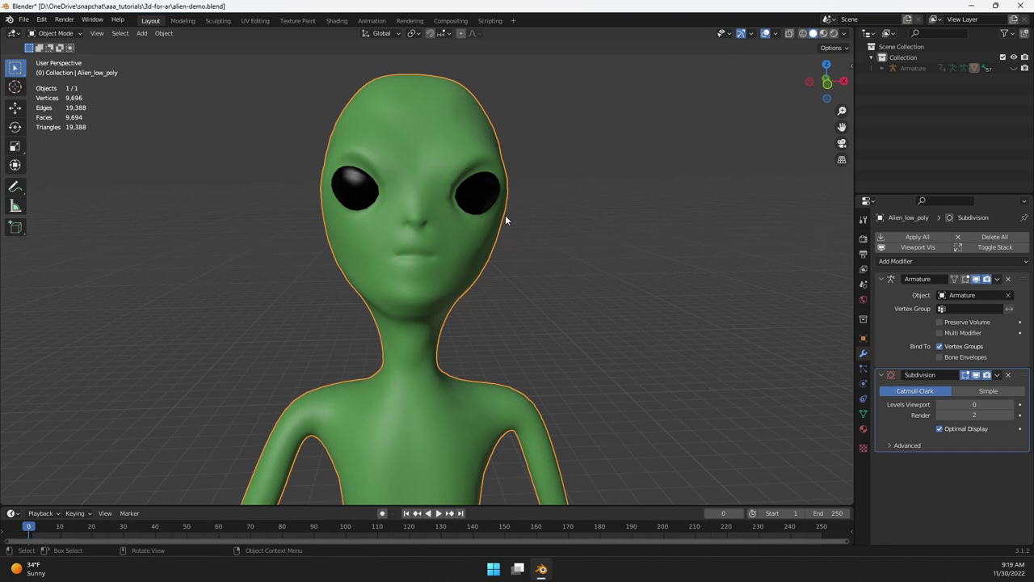
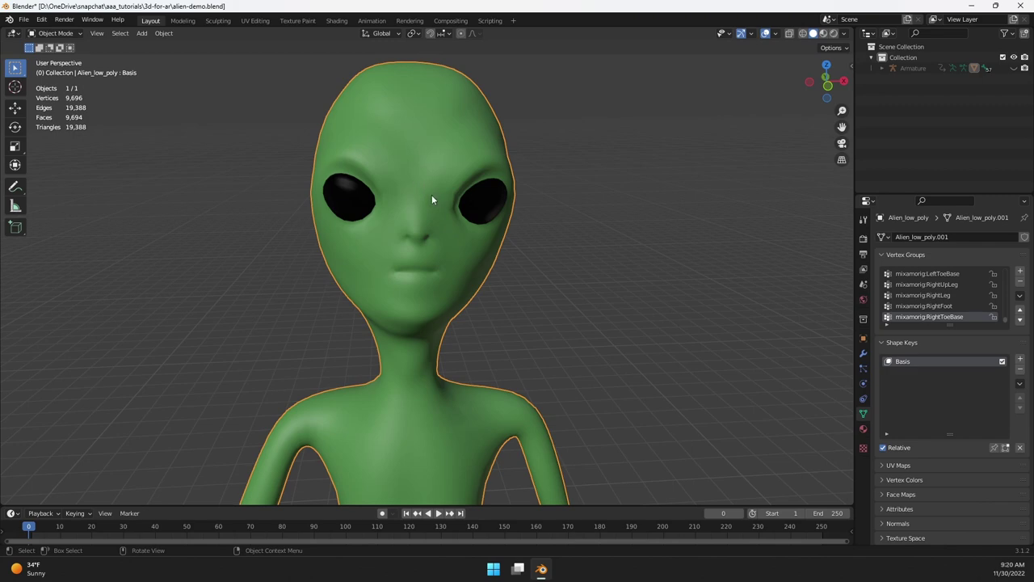
Add a shape key after Basis, name it Right EyeBrow Up and set its value to 1
click(1019, 358)
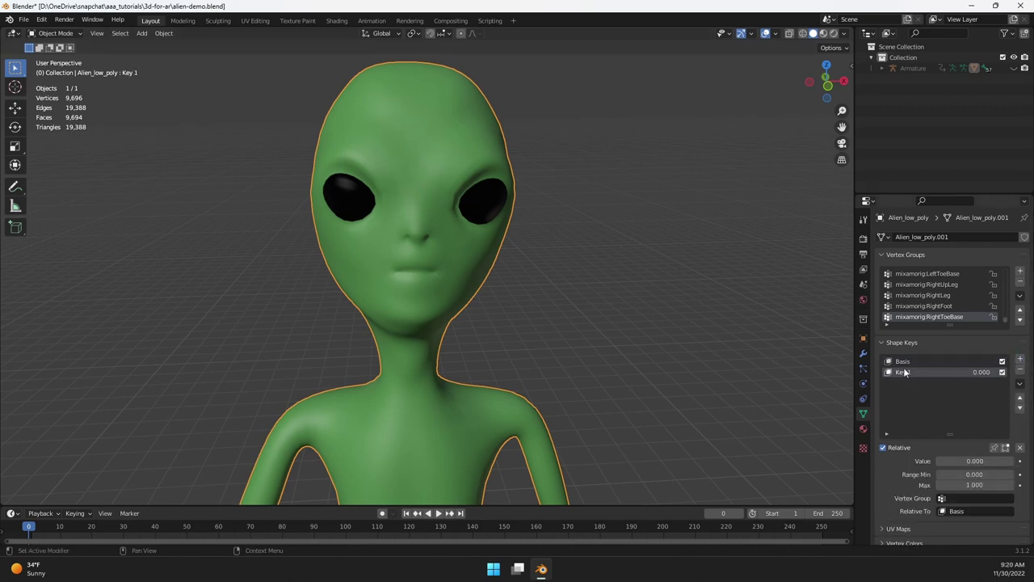
text(Right EyeB)
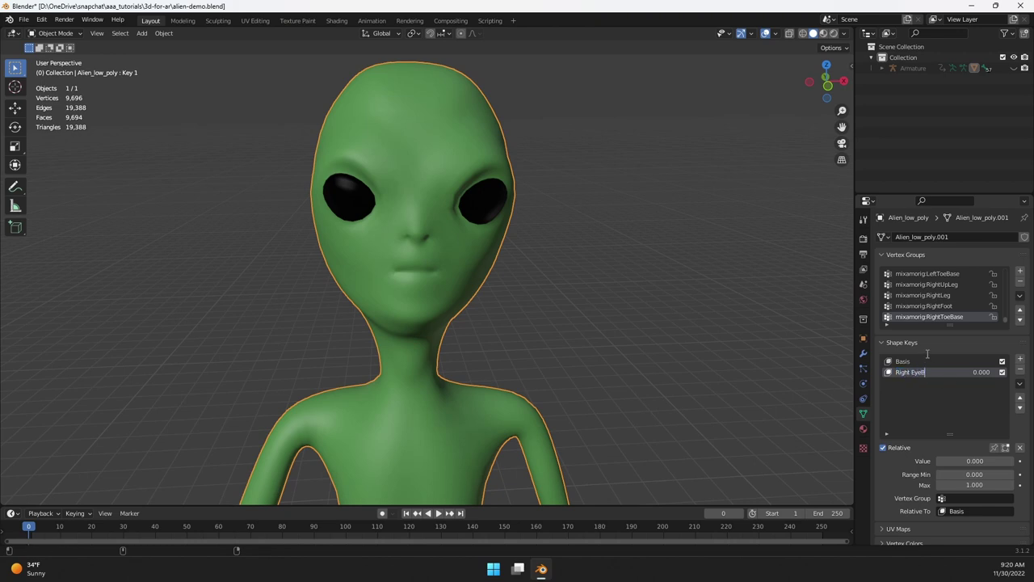
text(row Up)
key(Return)
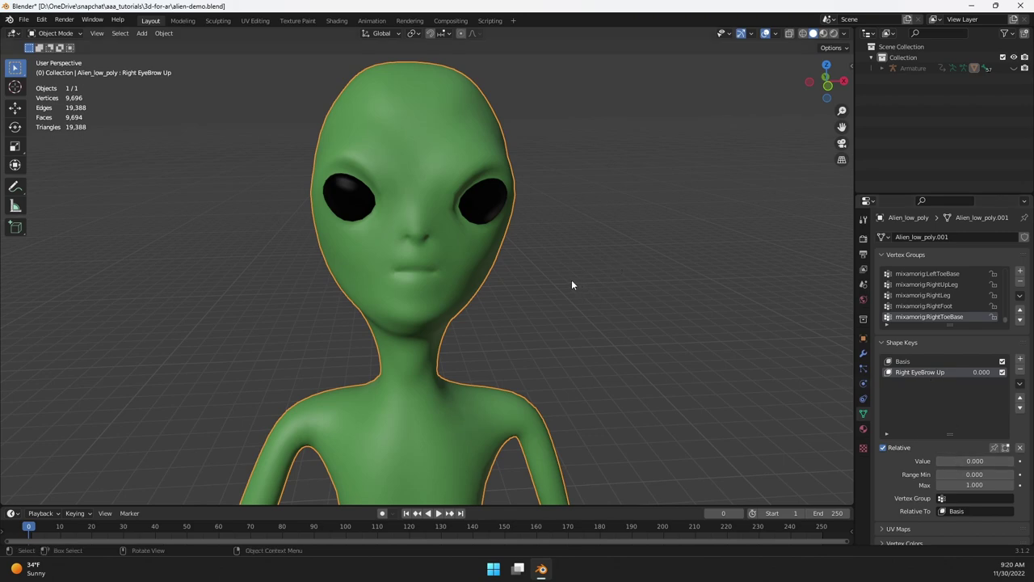
drag(969, 460, 1015, 461)
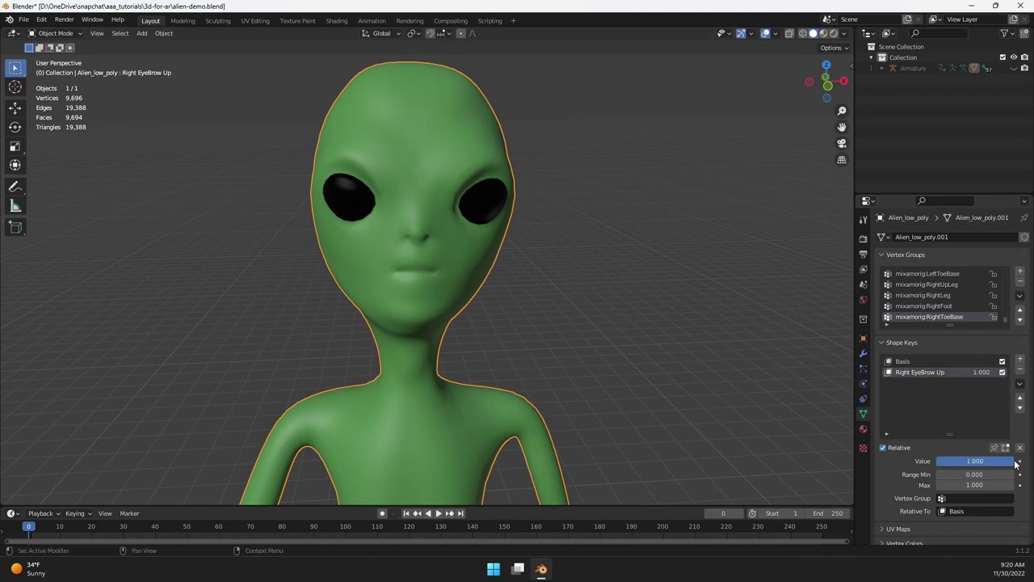
In Edit Mode, circle-select the band of vertices above the alien's right eye and enable proportional editing
key(Tab)
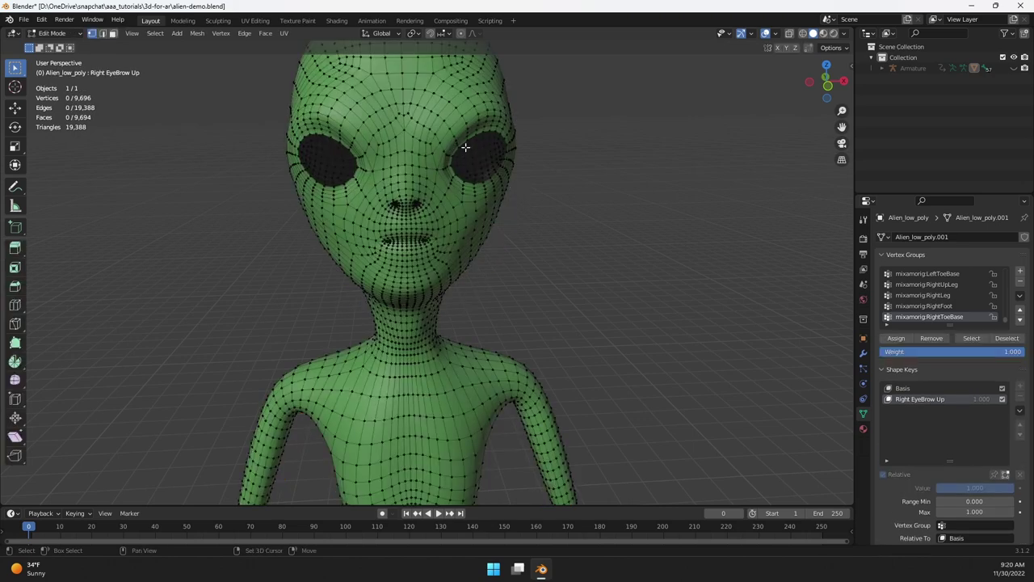
mouse_move(522, 195)
middle_down()
mouse_move(501, 205)
mouse_move(440, 190)
middle_up()
key(c)
mouse_move(416, 182)
mouse_down()
mouse_move(442, 179)
mouse_move(480, 204)
mouse_up()
key(Escape)
key(o)
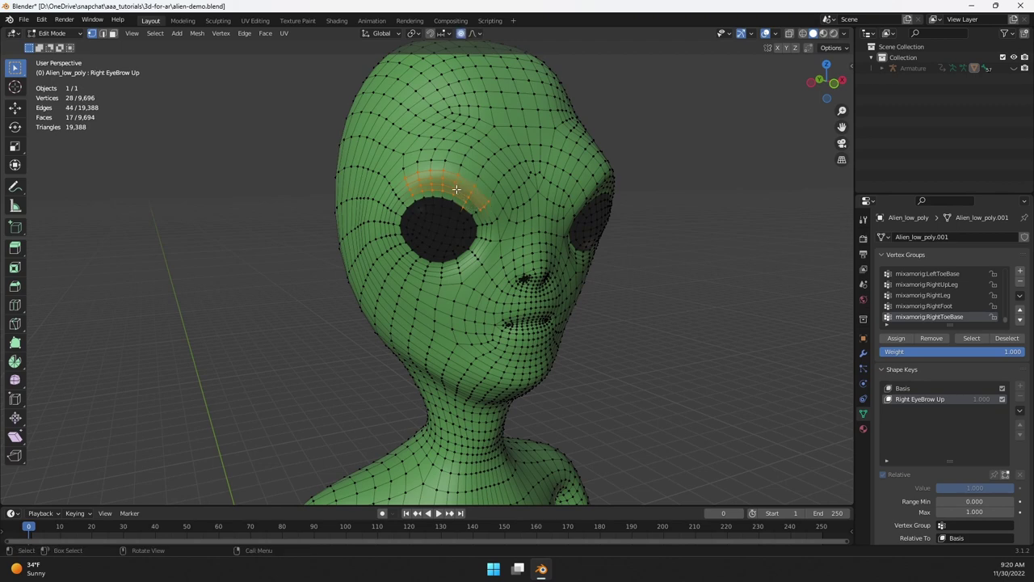
Move the selected brow vertices upward with a smooth proportional size of about 0.35 m, and reset the shape key's value to 0 in Object Mode
key(g)
scroll(457, 182, up, 6)
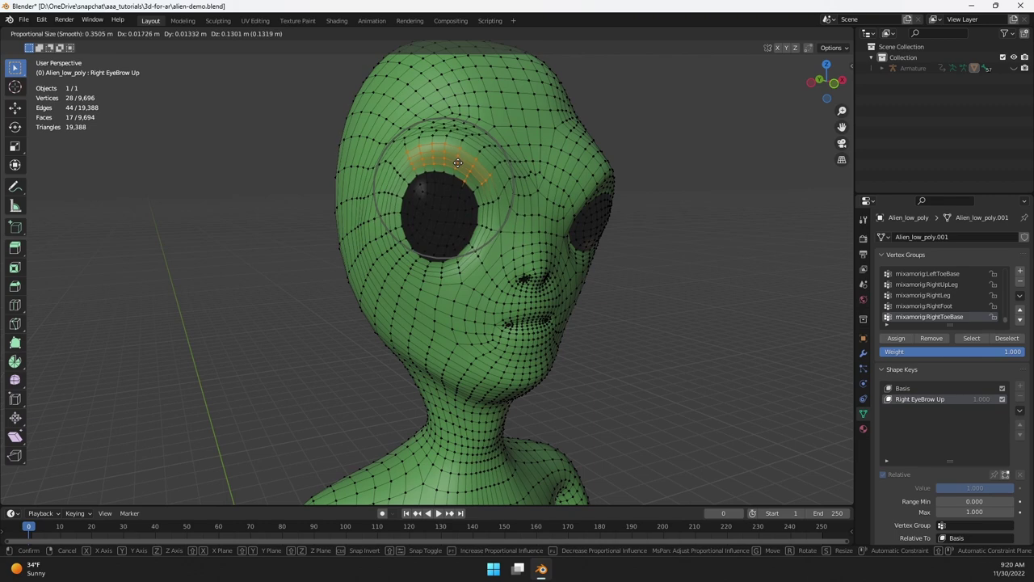
click(458, 165)
middle_drag(497, 179, 555, 189)
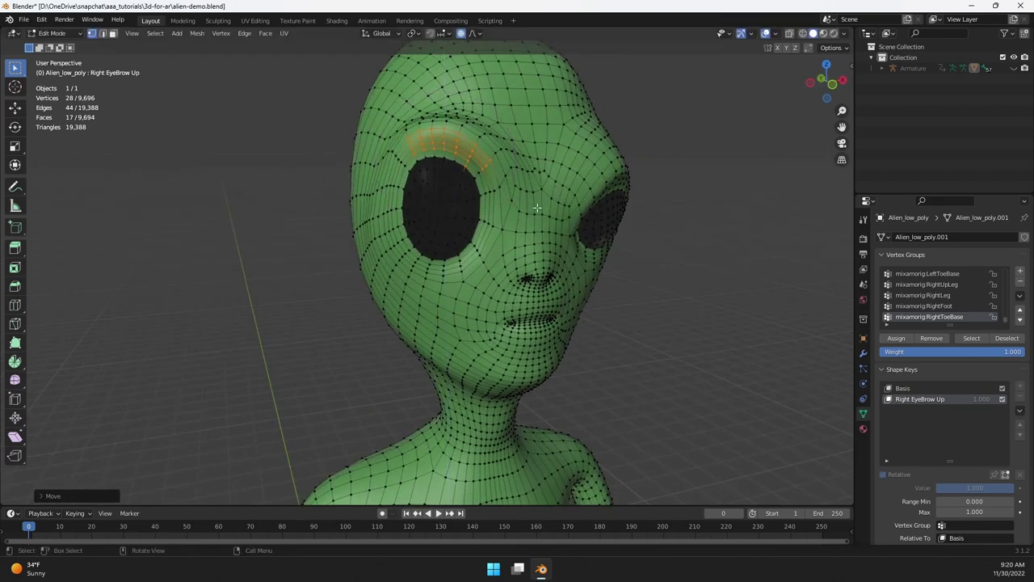
key(Tab)
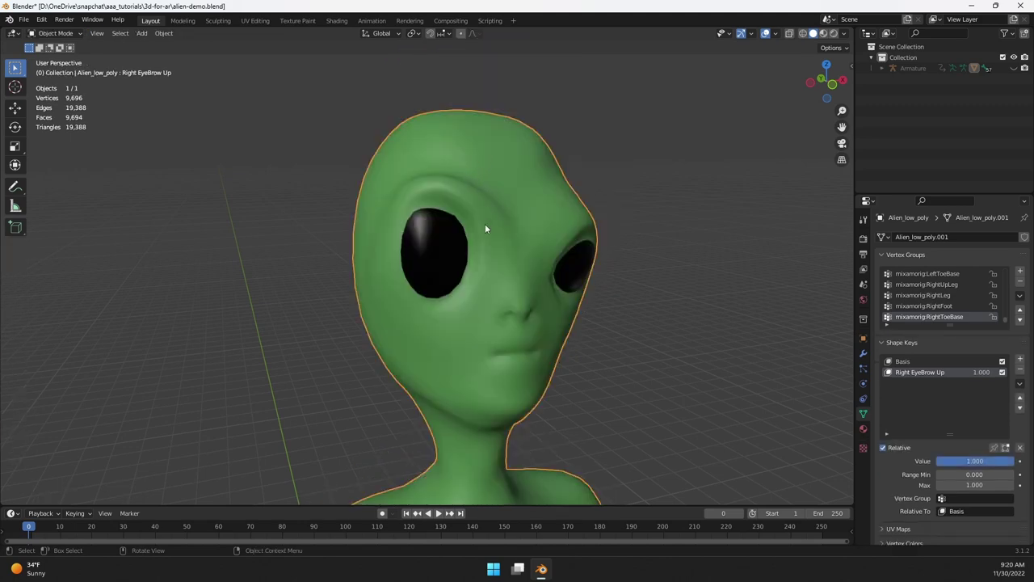
drag(986, 461, 937, 461)
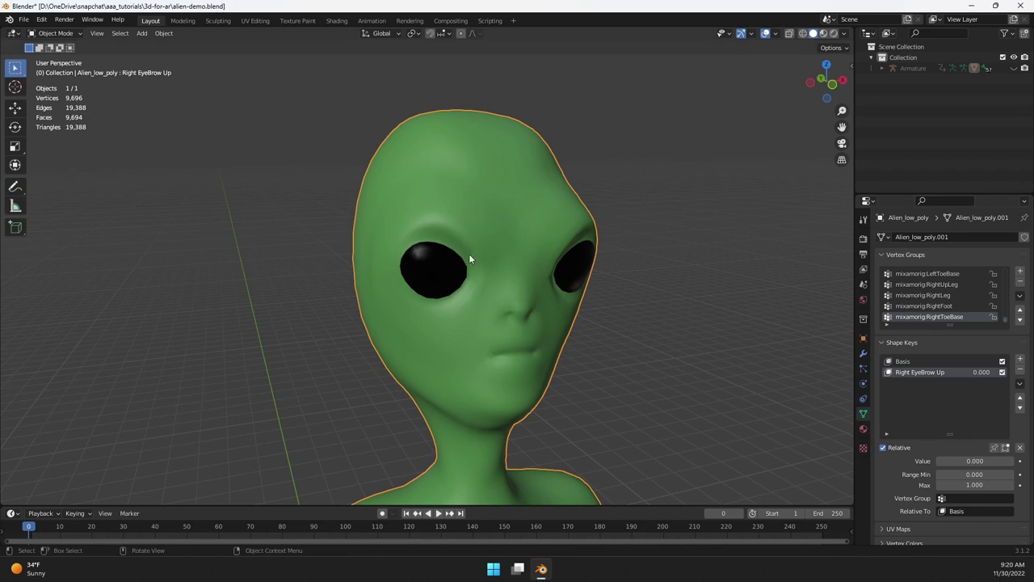
Add a Subdivision Surface modifier to the alien mesh with its shape key and try to apply it
click(863, 354)
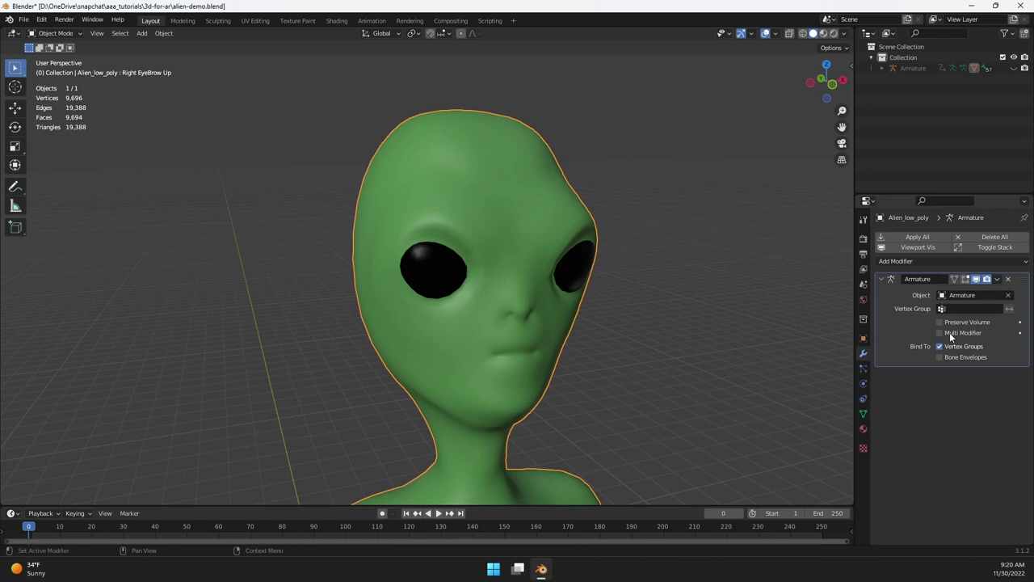
click(949, 261)
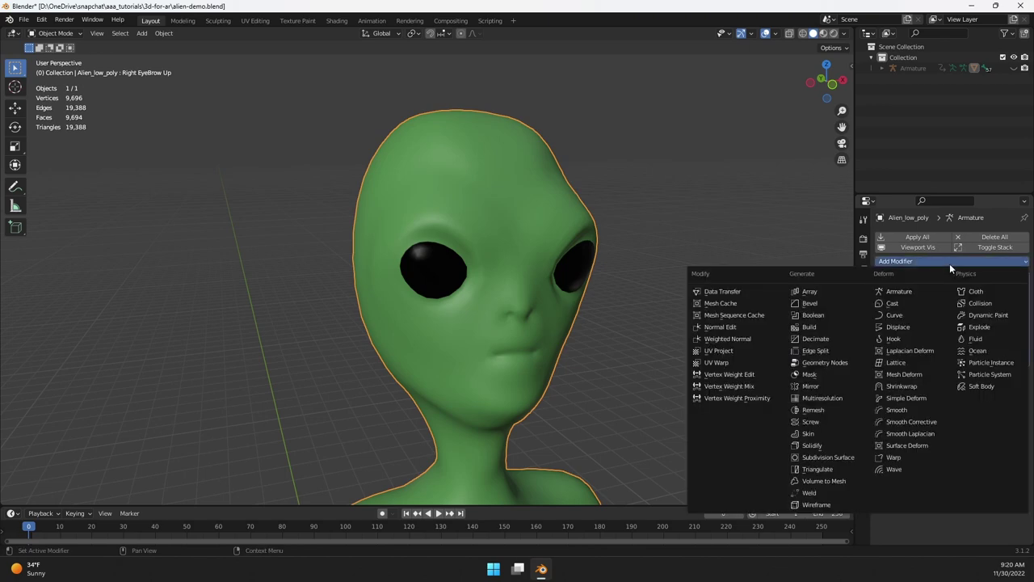
click(842, 457)
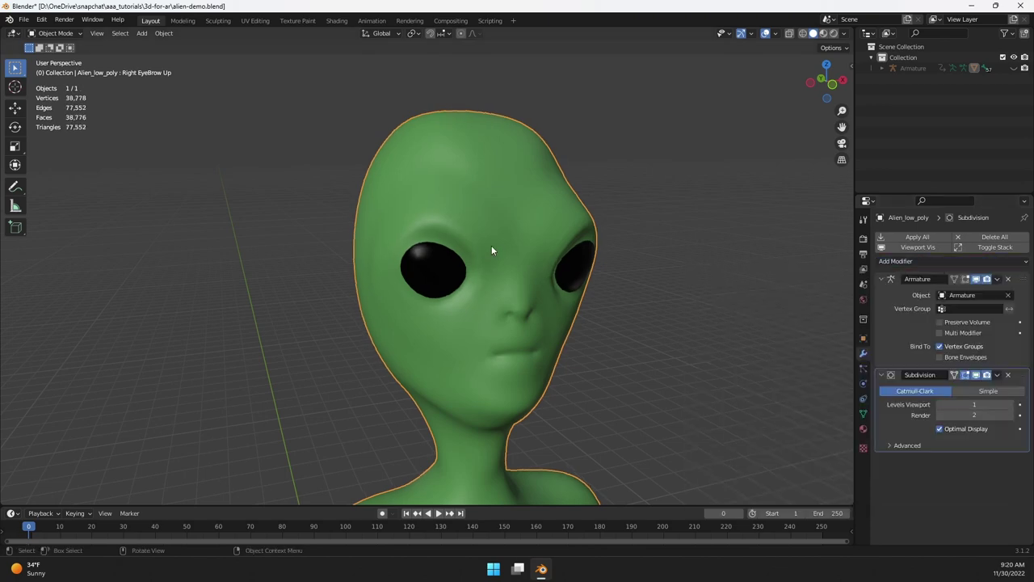
mouse_move(550, 320)
middle_down()
mouse_move(468, 316)
mouse_move(558, 319)
middle_up()
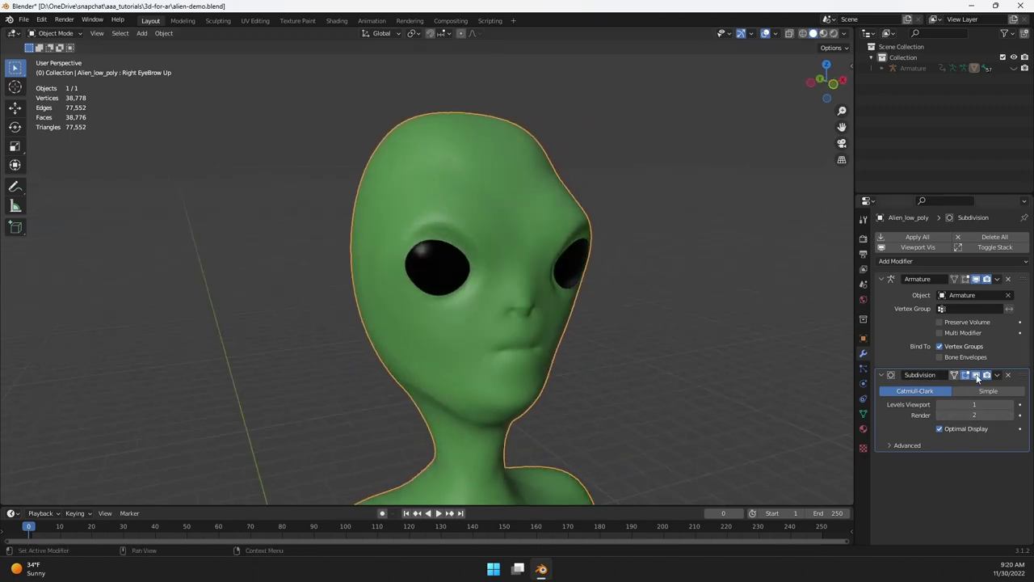
click(999, 379)
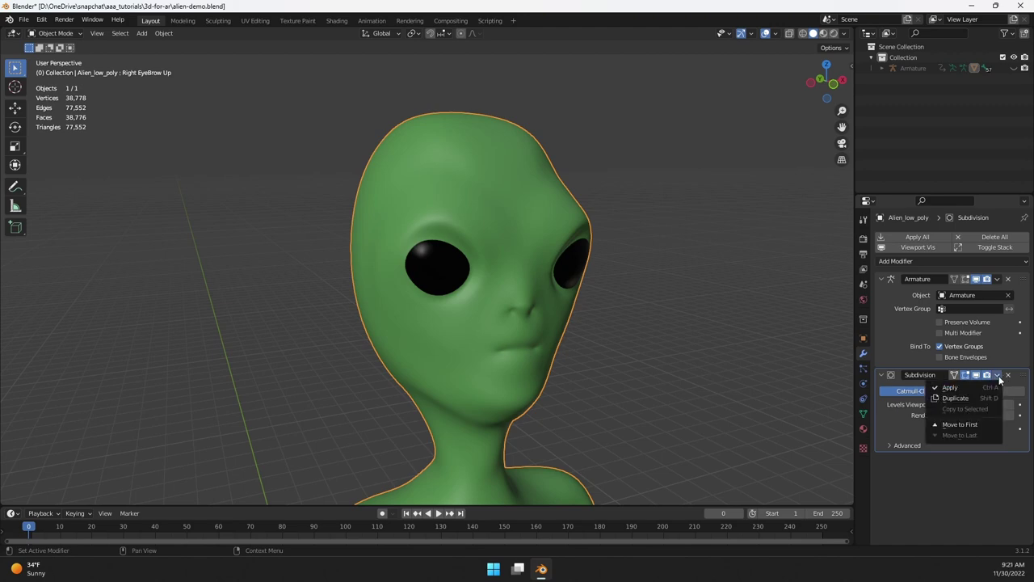
click(975, 388)
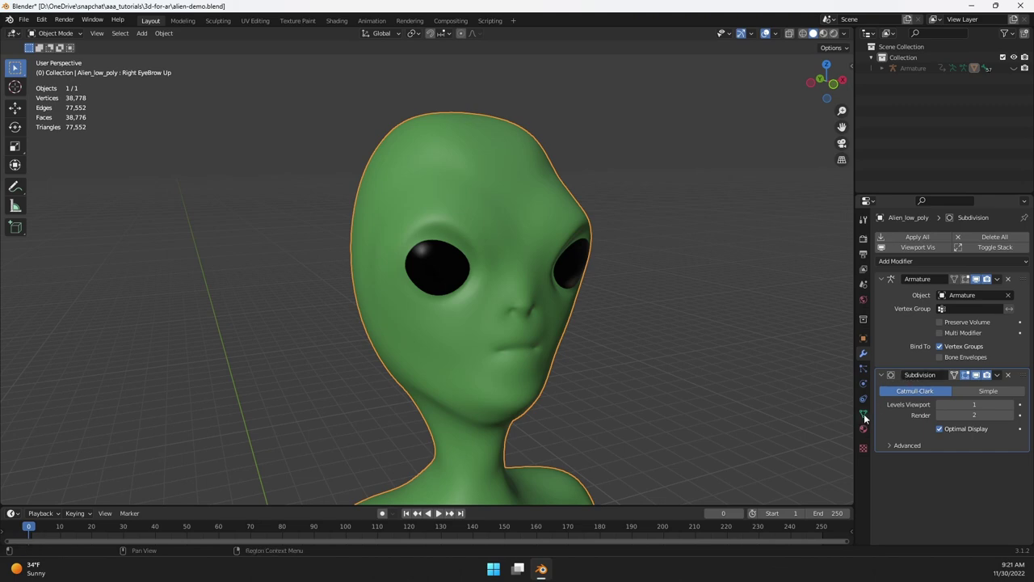
Remove the Subdivision modifier from the alien mesh and review its shape key list
click(1009, 377)
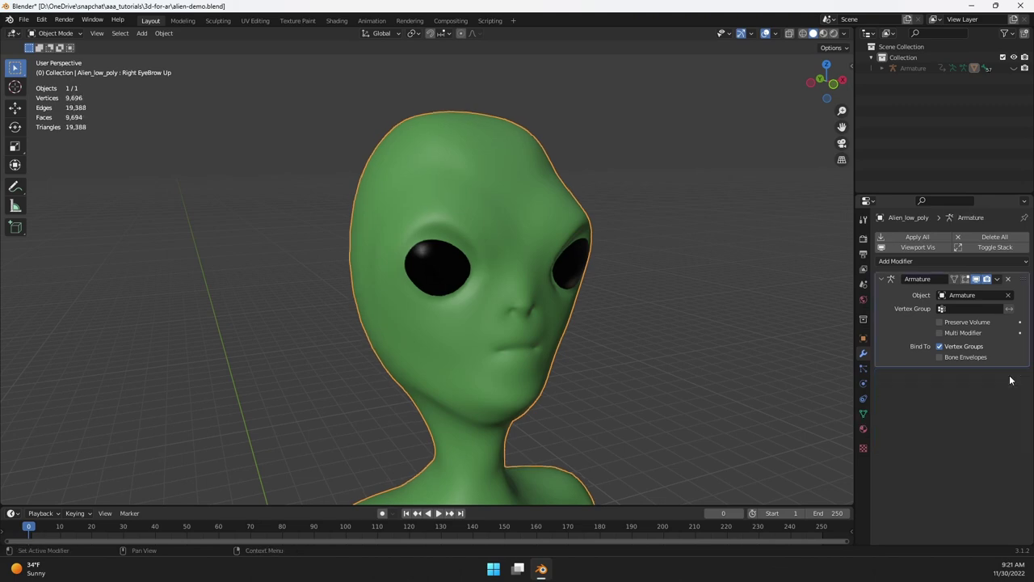
click(863, 413)
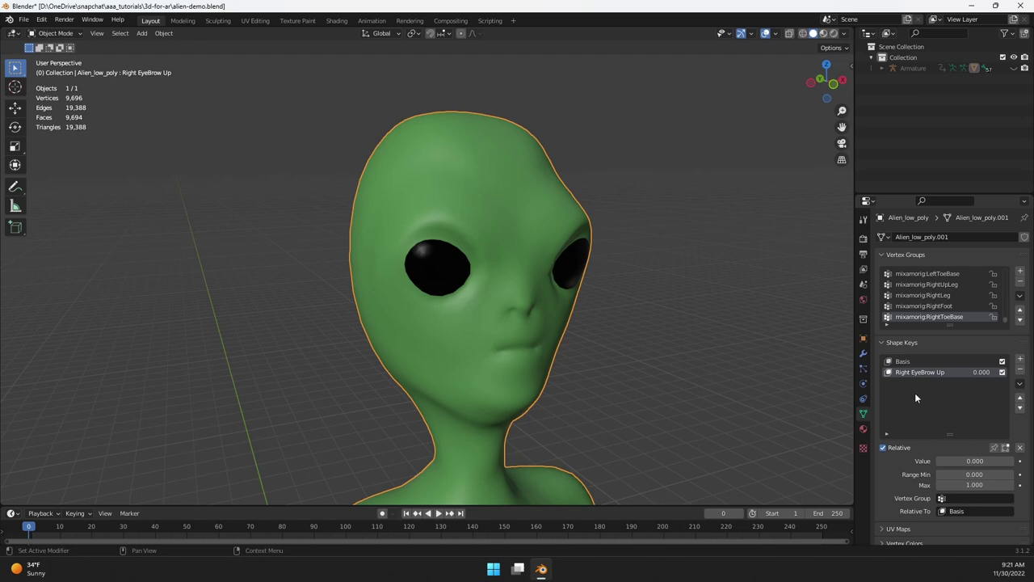
click(862, 353)
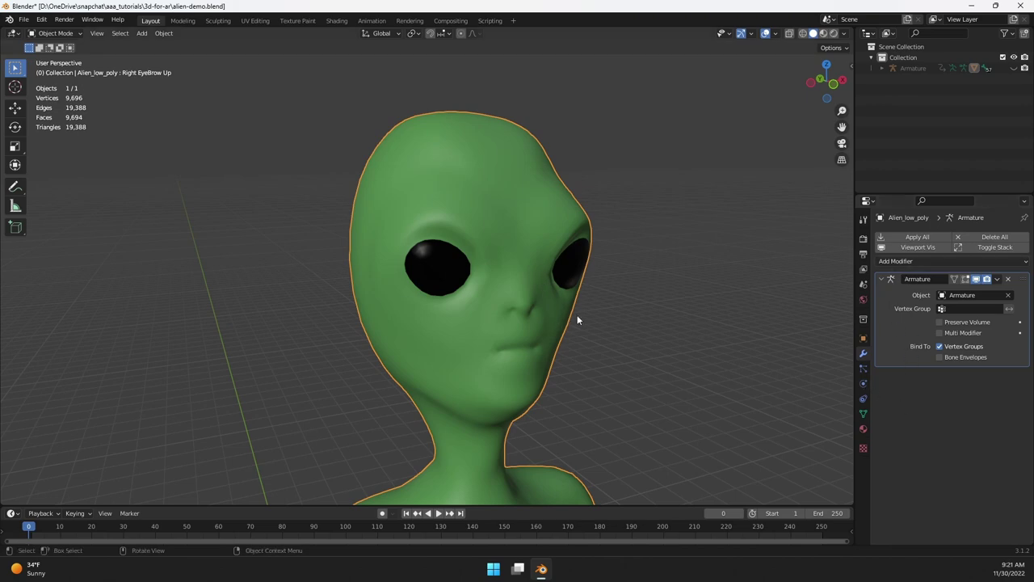
middle_drag(535, 317, 456, 233)
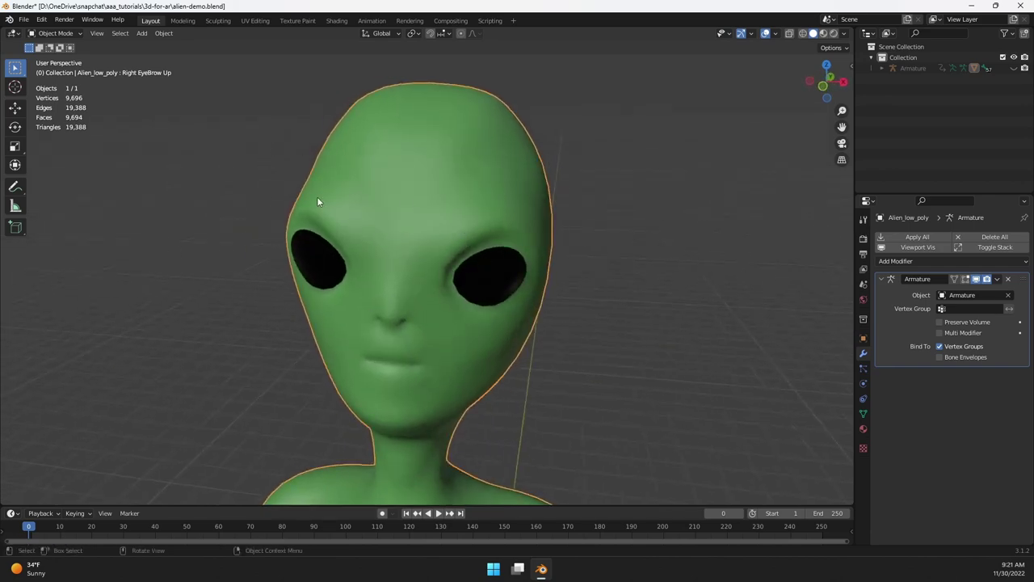
click(24, 19)
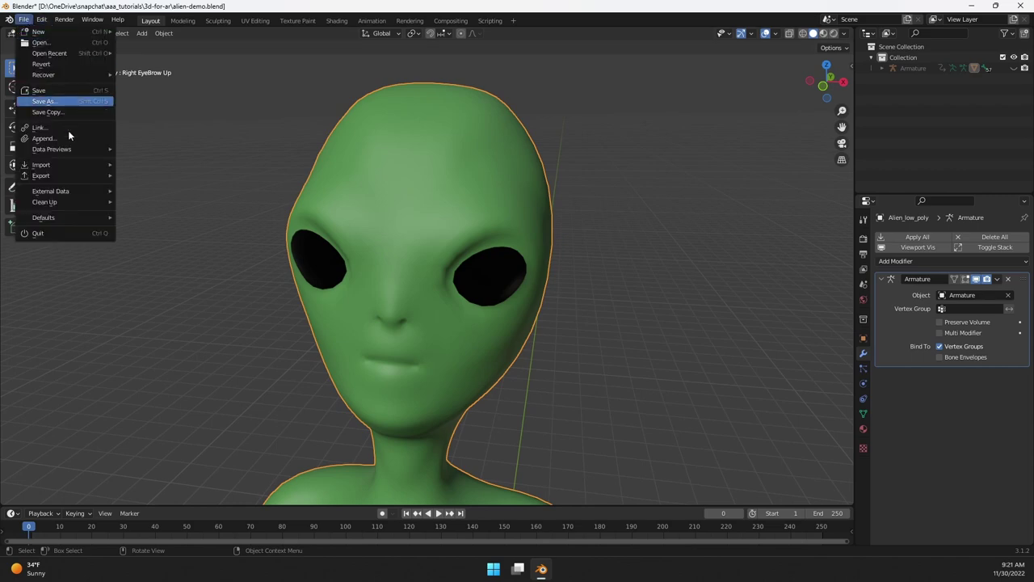
mouse_move(78, 171)
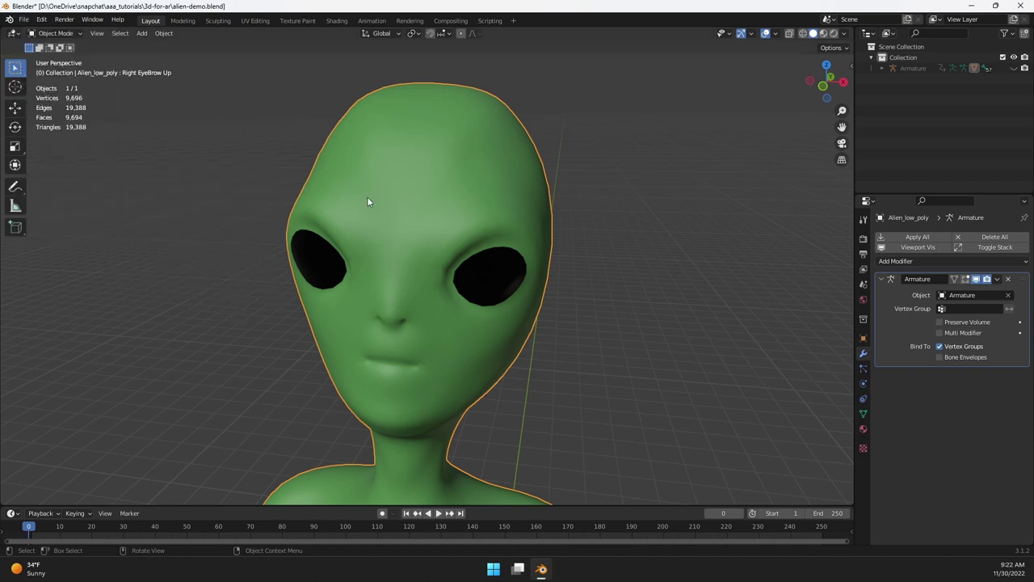
middle_drag(415, 223, 435, 159)
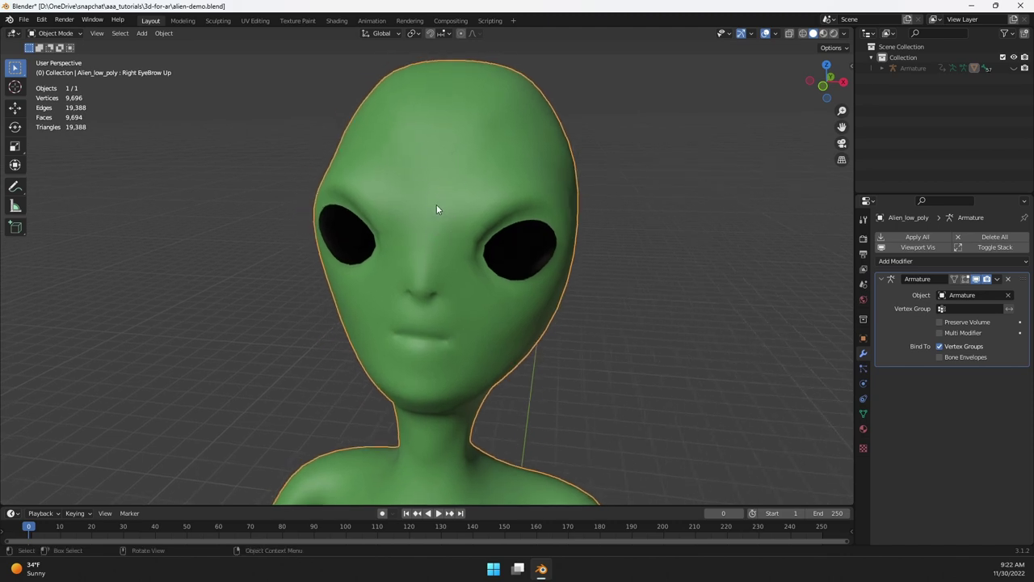
click(23, 19)
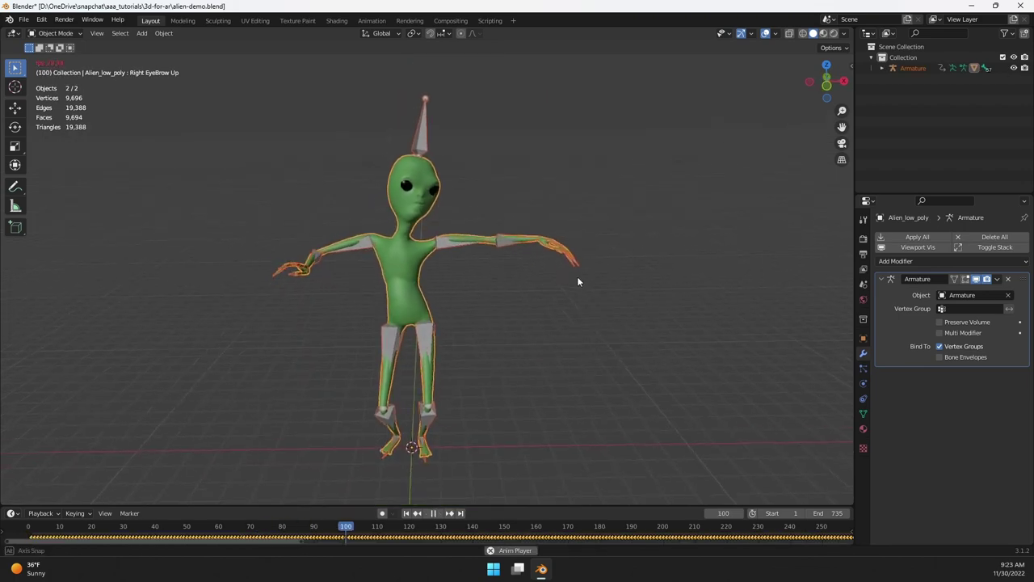
Examine the rigged alien's animation up close from an angled view and stop the playback
middle_drag(577, 276, 509, 227)
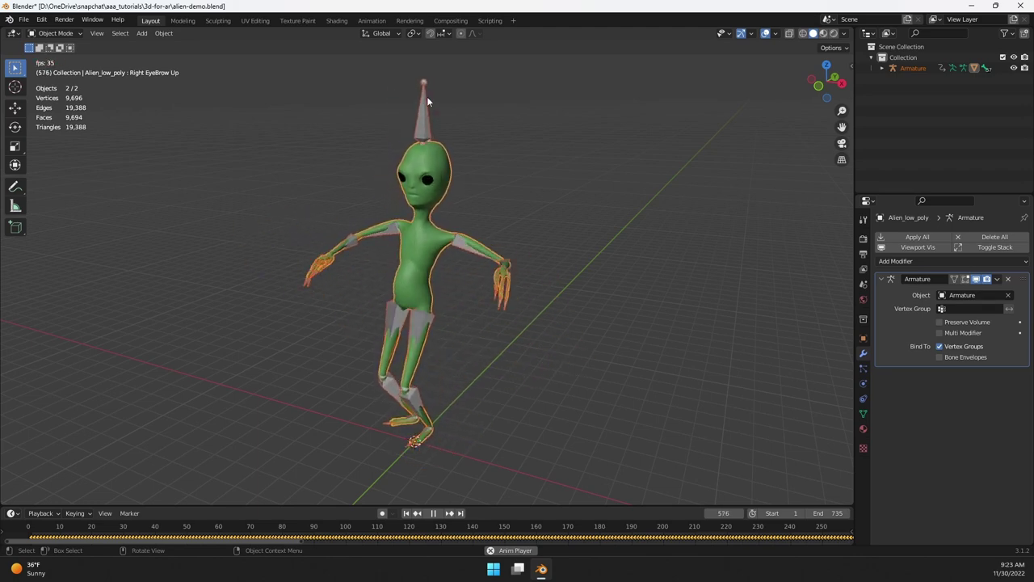
scroll(418, 129, up, 4)
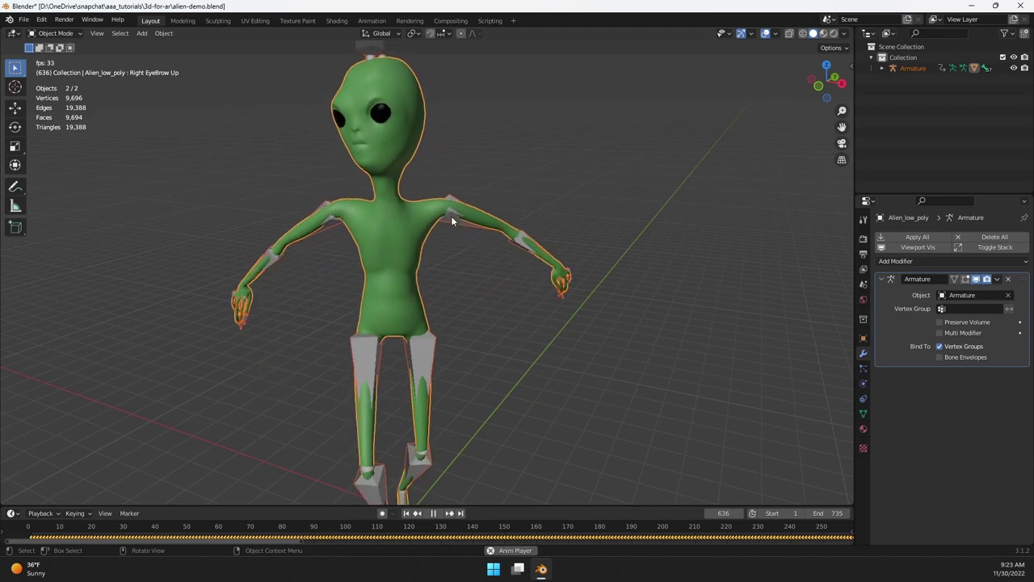
scroll(443, 194, up, 3)
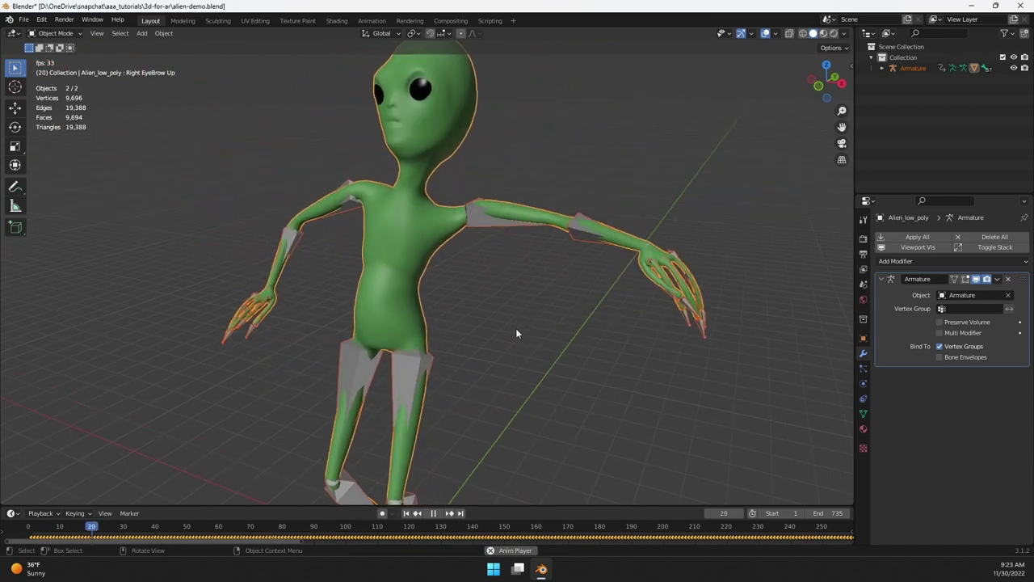
key(space)
Select the alien's body mesh and hide it so only the armature is shown
click(410, 241)
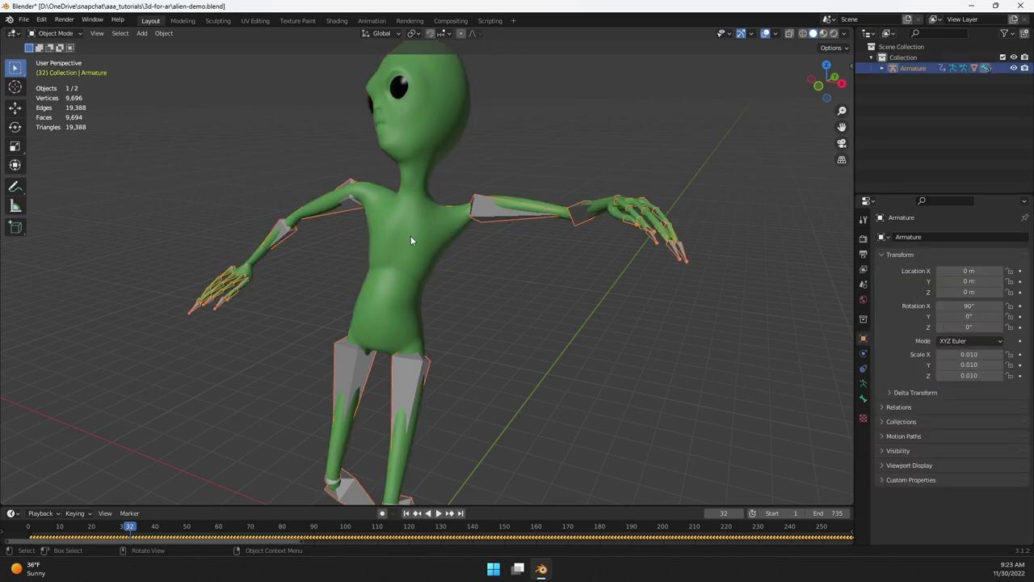
click(408, 237)
key(h)
scroll(484, 267, down, 2)
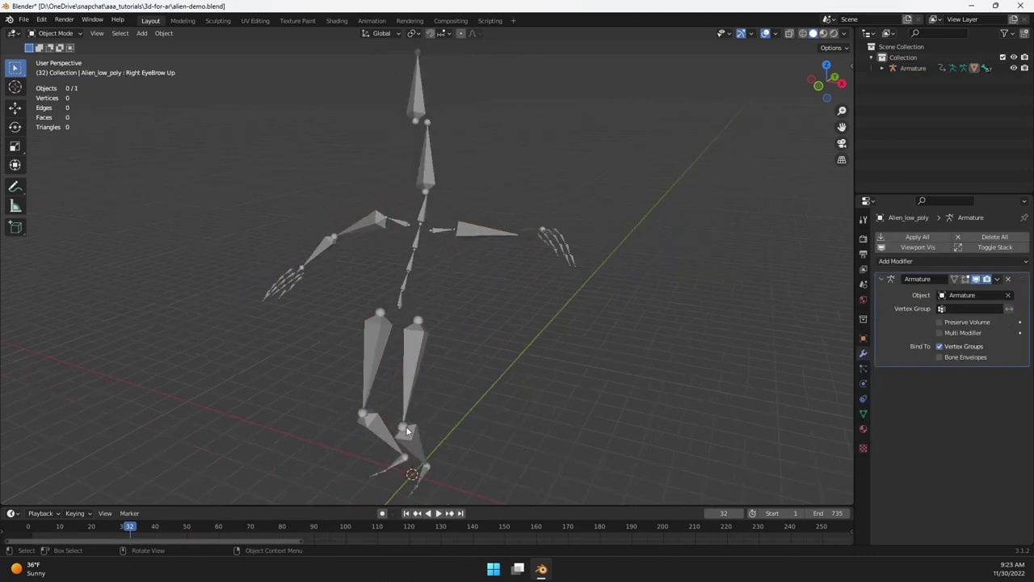
middle_drag(572, 221, 453, 338)
scroll(452, 337, down, 4)
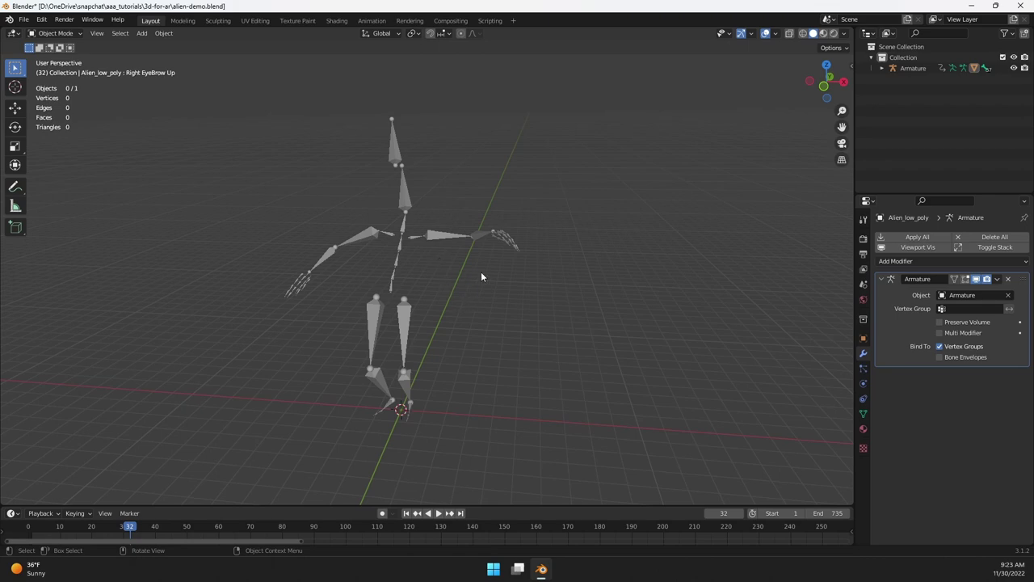
Try a scene frame rate of 24 fps and restore it to 30 fps
click(863, 254)
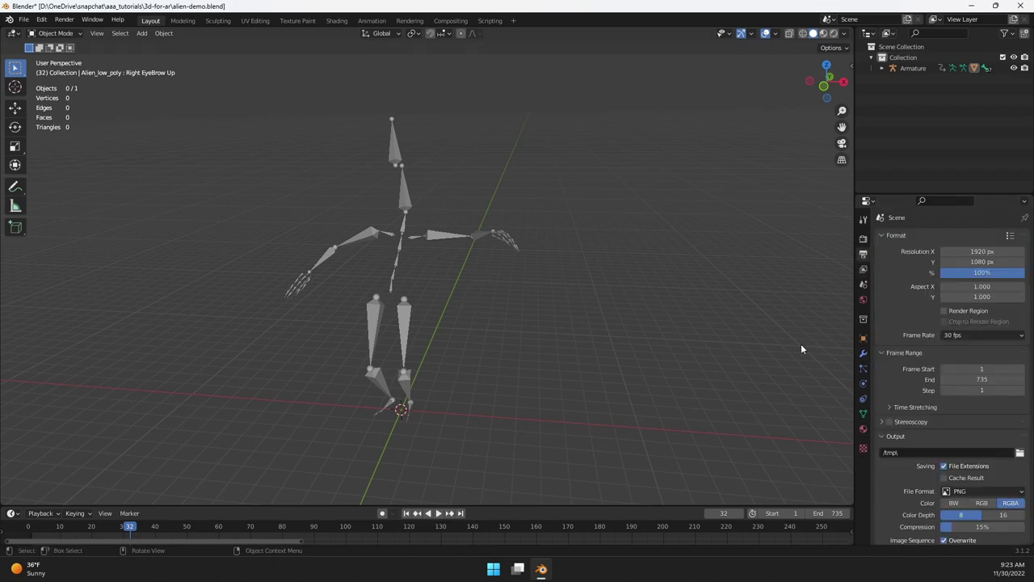
click(968, 332)
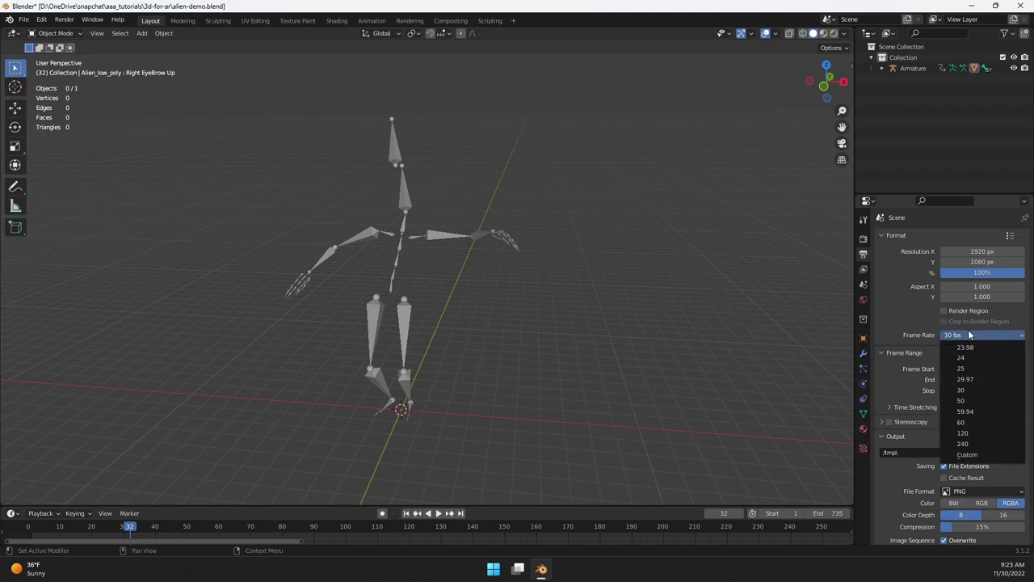
click(972, 358)
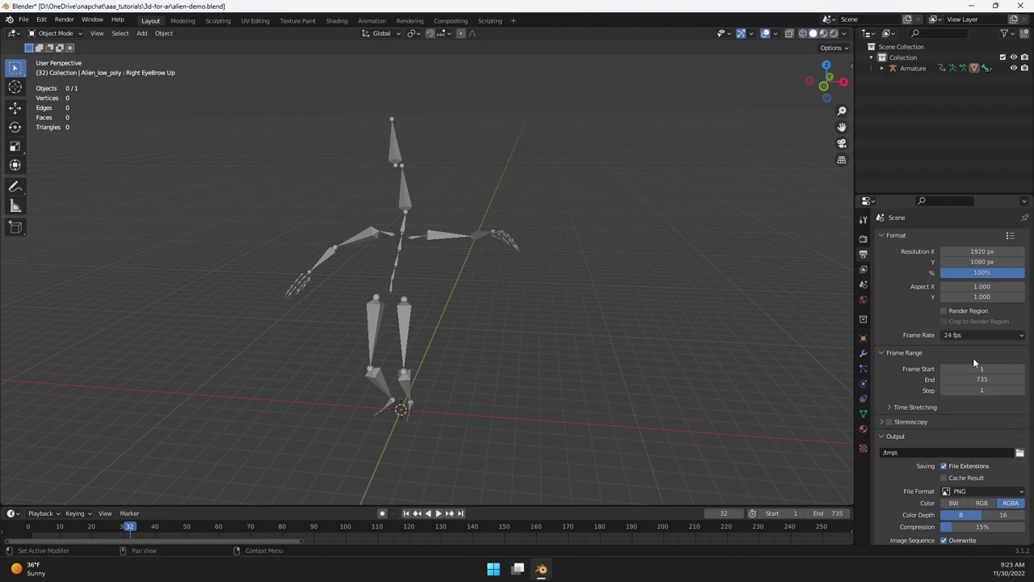
click(971, 336)
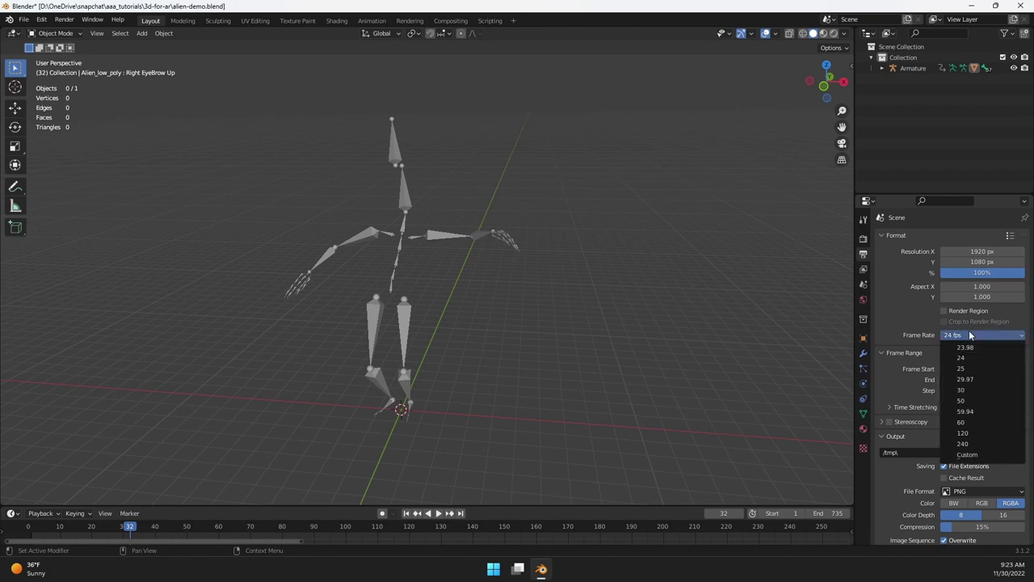
click(973, 390)
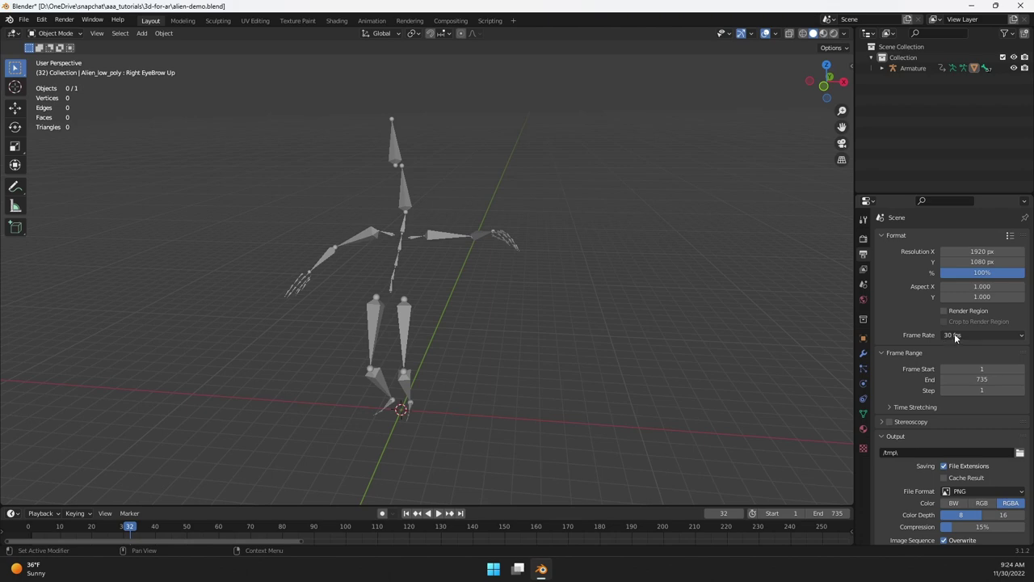
Put the armature in Edit Mode and delete the HeadTop_End bone above the head
middle_drag(471, 281, 573, 292)
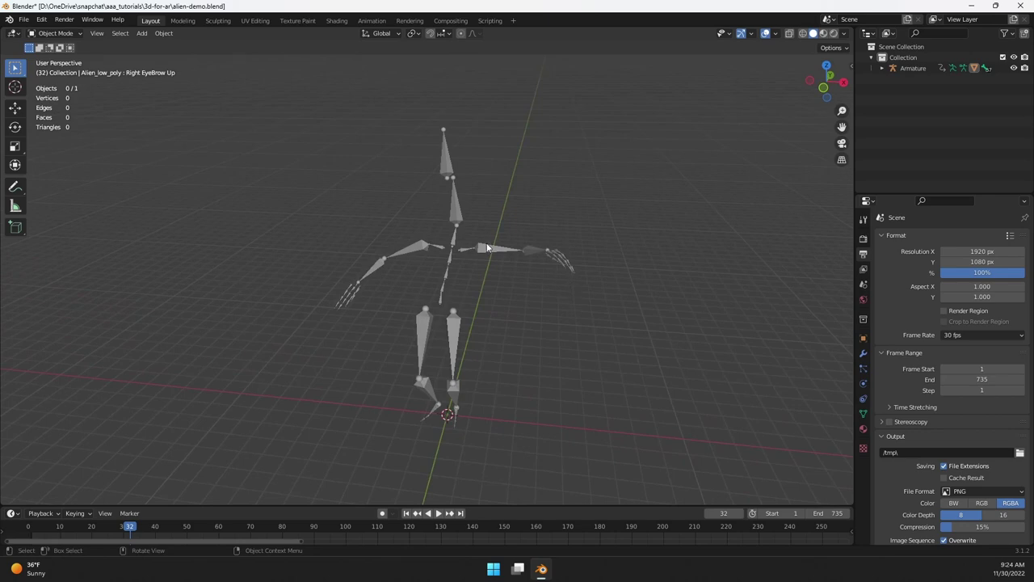
click(453, 217)
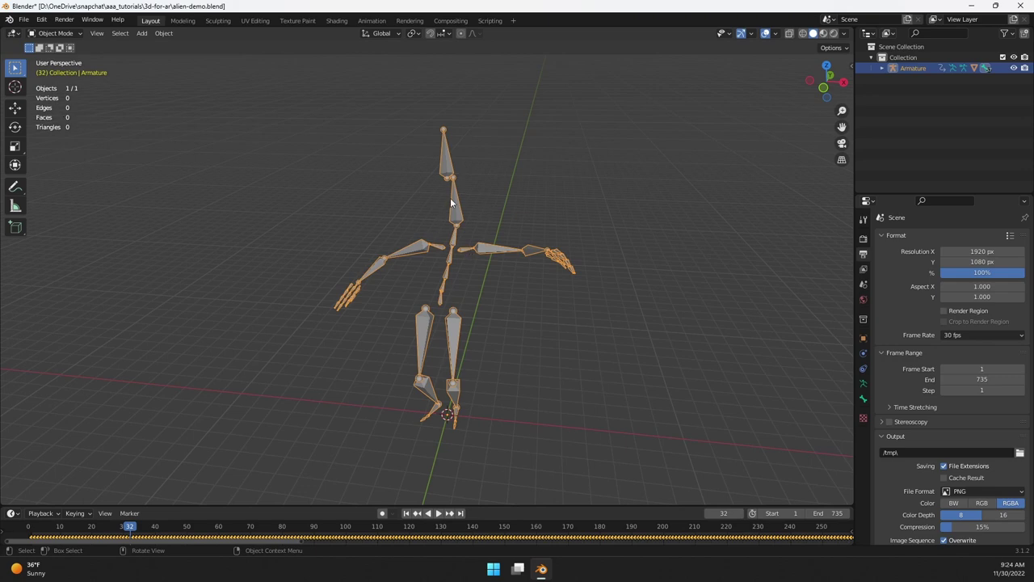
scroll(451, 202, up, 3)
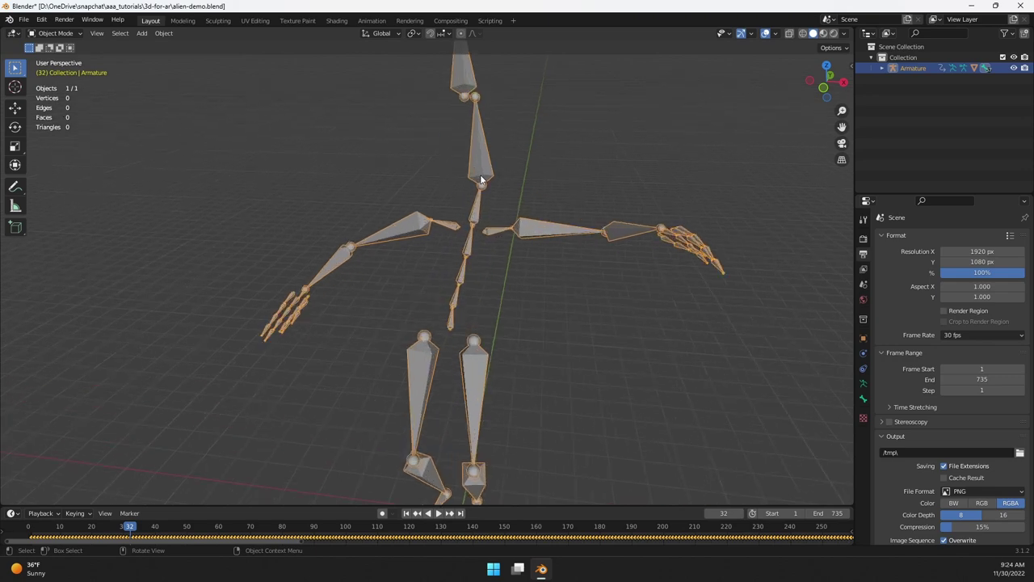
key(Tab)
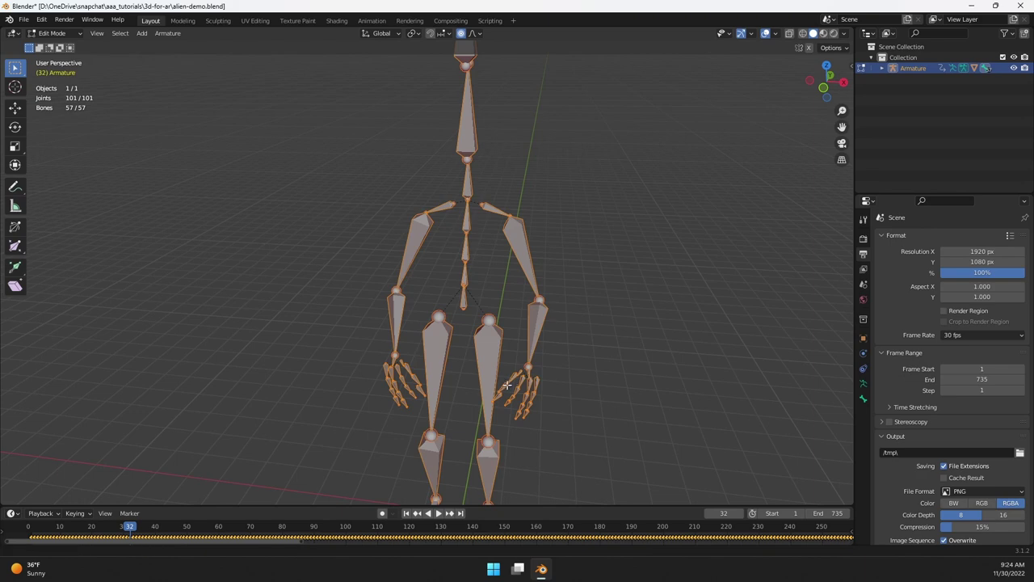
middle_drag(507, 384, 515, 235)
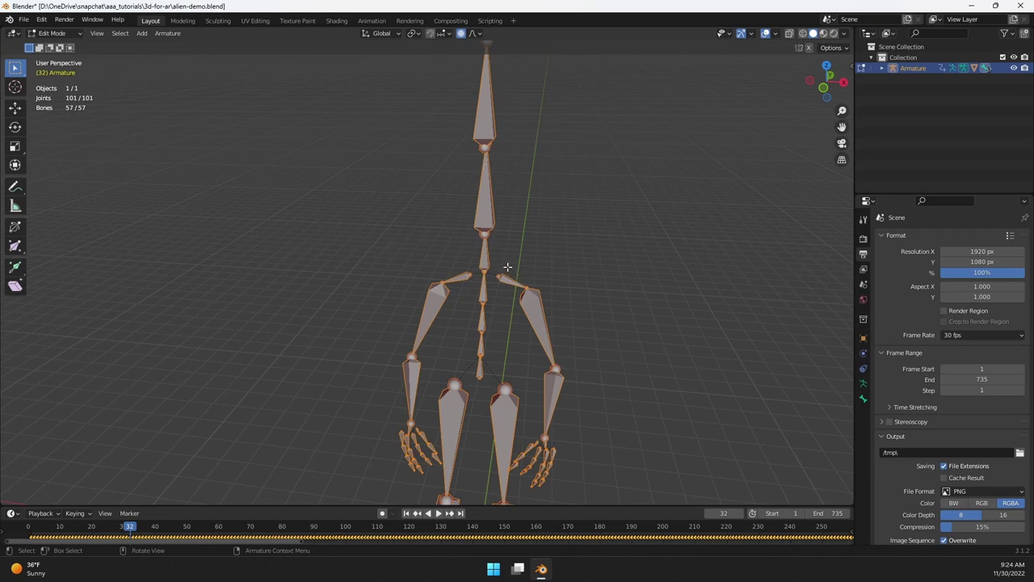
middle_drag(587, 319, 482, 139)
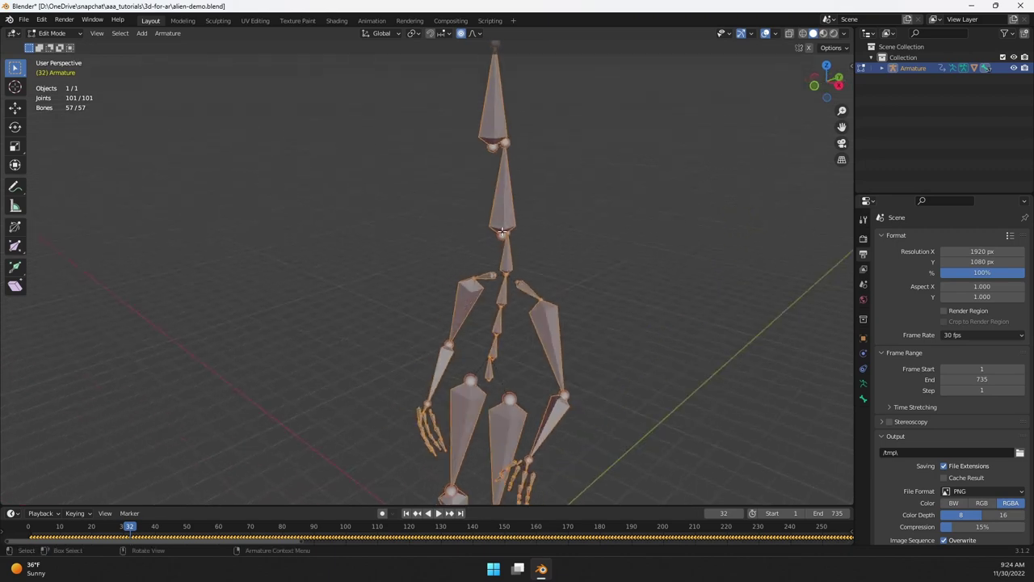
click(495, 127)
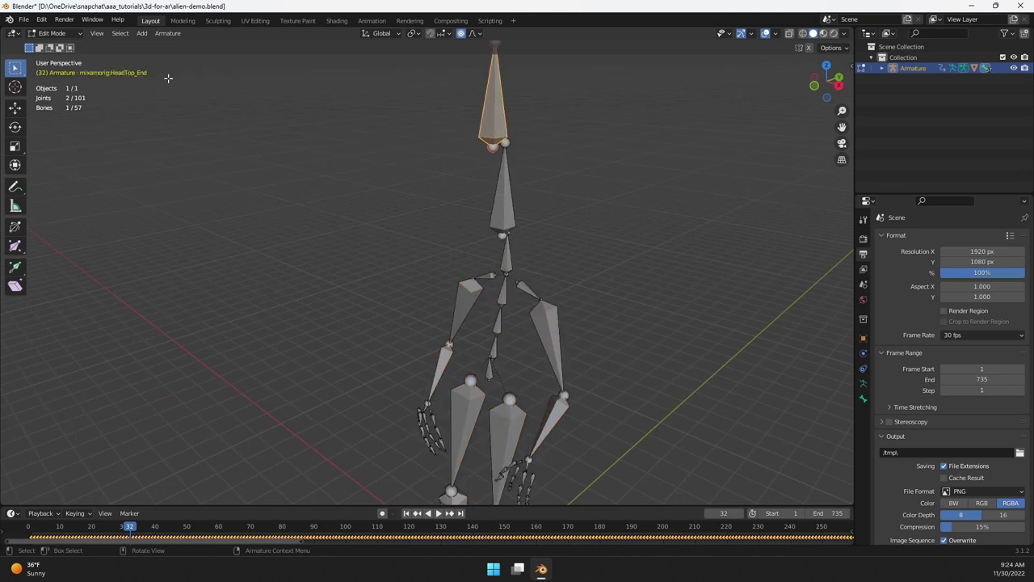
key(x)
click(524, 158)
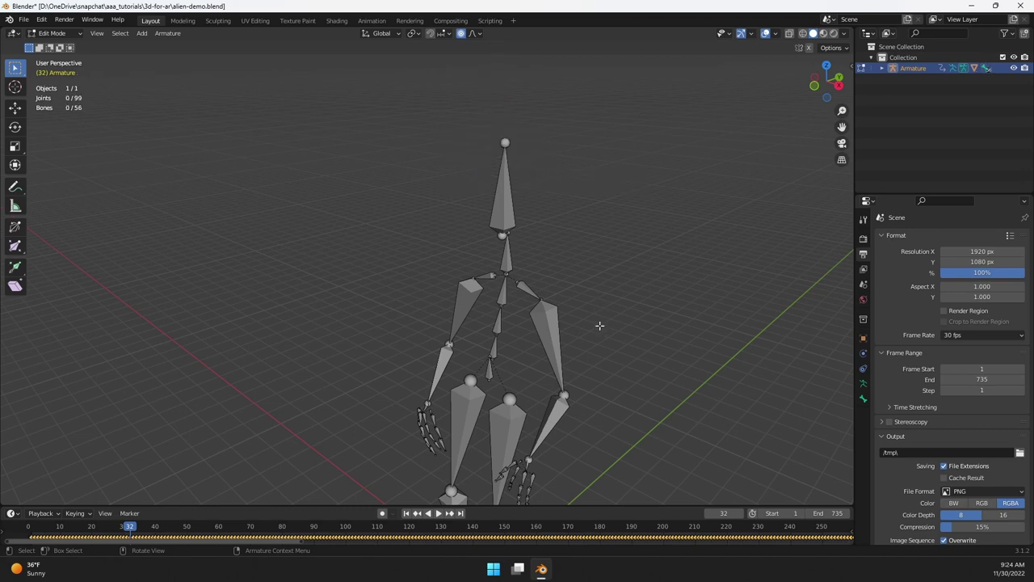
Delete the eight end bones at the tips of the fingers and thumbs on both hands
shift+scroll(596, 328, down, 3)
scroll(596, 330, up, 3)
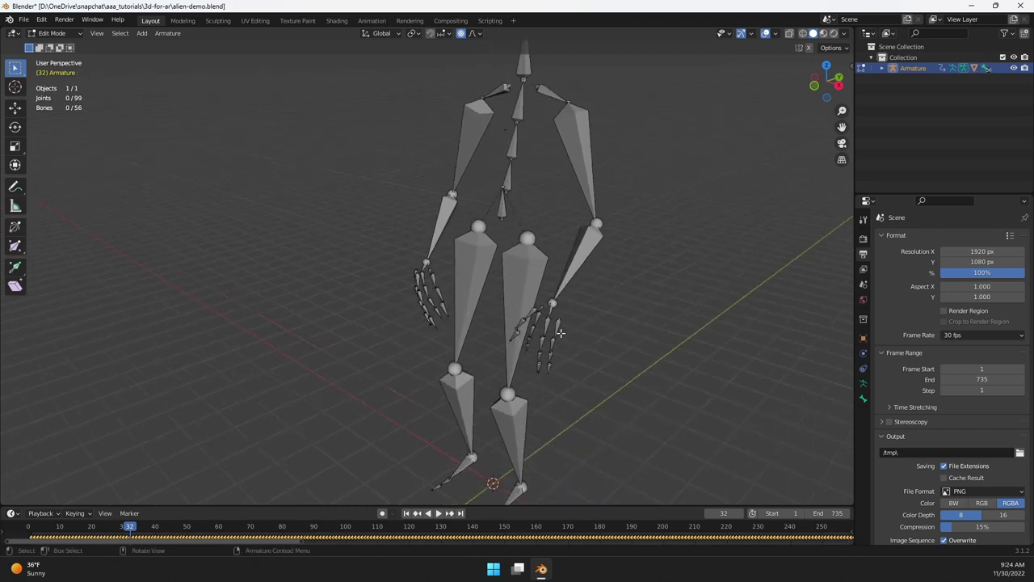
shift+scroll(602, 366, down, 3)
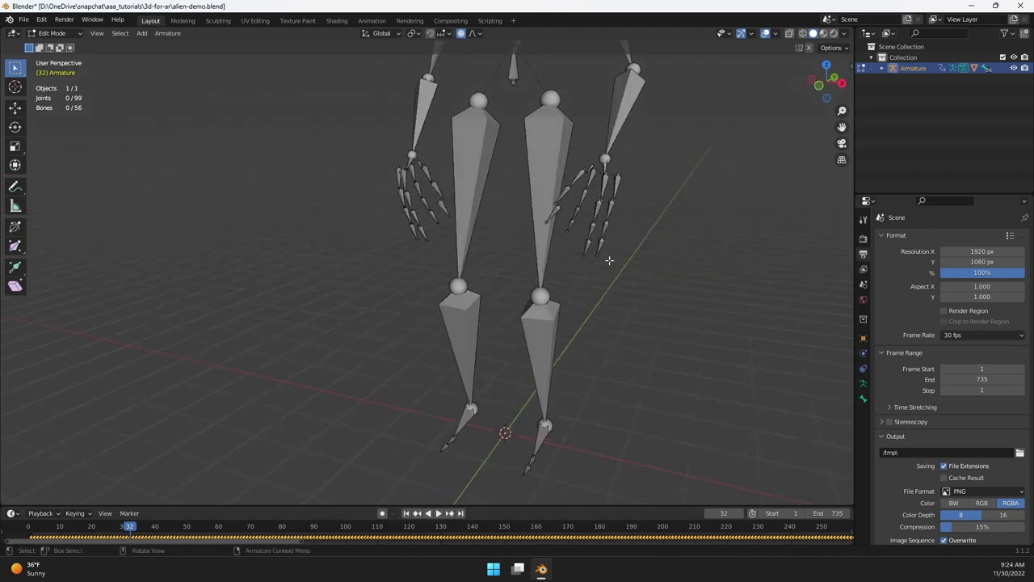
scroll(647, 223, up, 2)
click(640, 240)
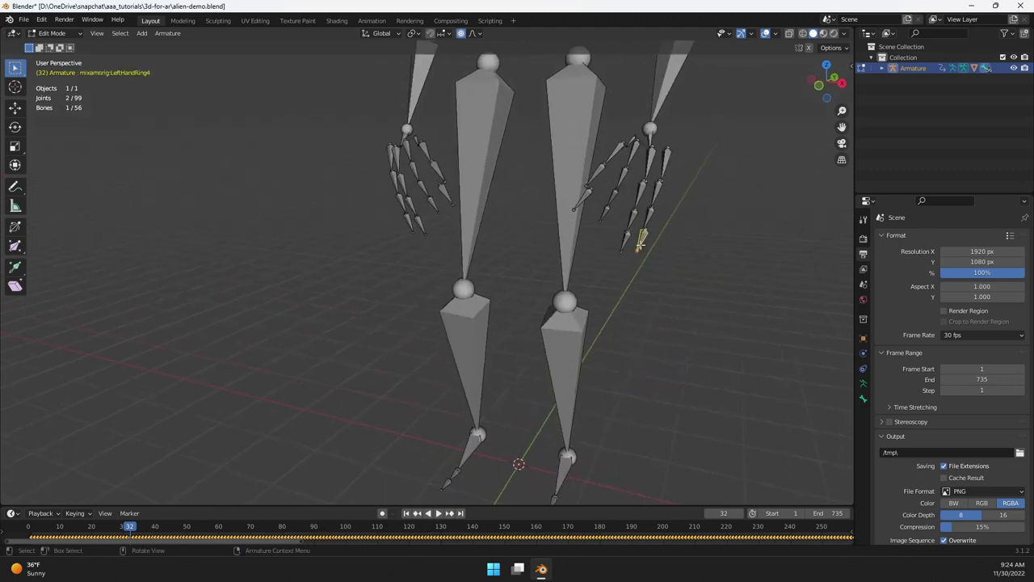
shift+click(626, 240)
shift+click(604, 211)
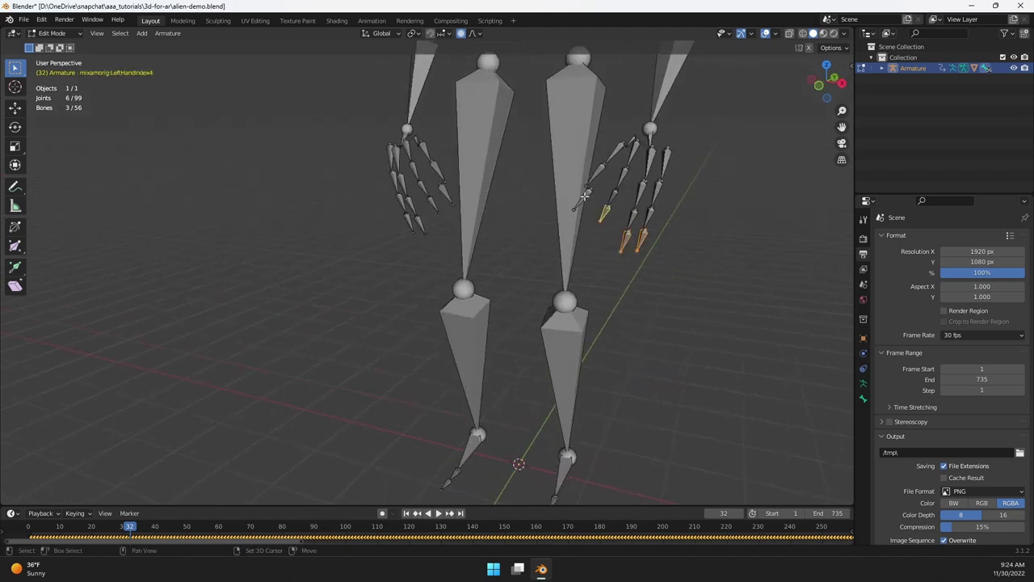
shift+click(583, 198)
shift+click(444, 196)
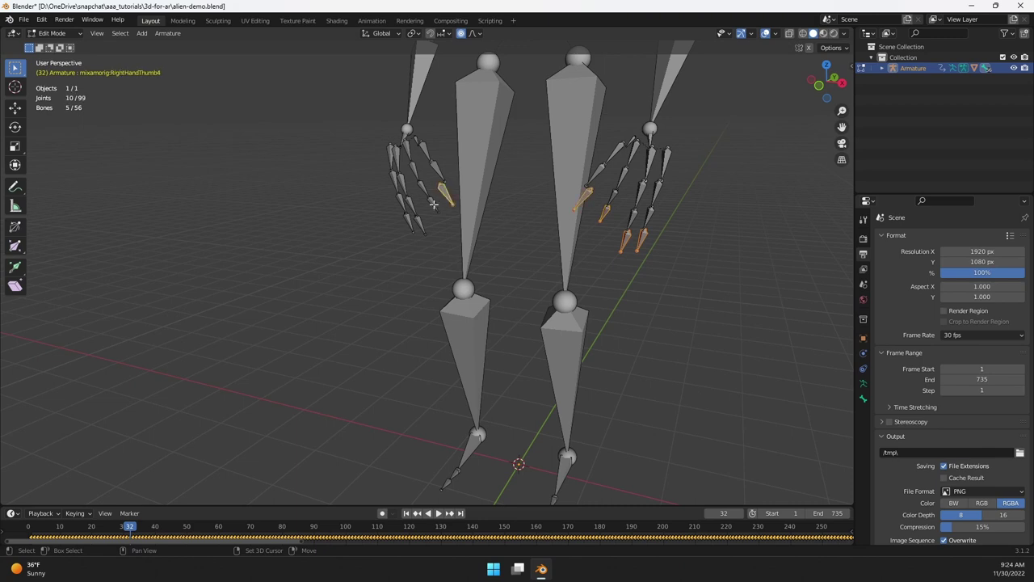
shift+click(433, 204)
shift+click(418, 227)
shift+click(408, 223)
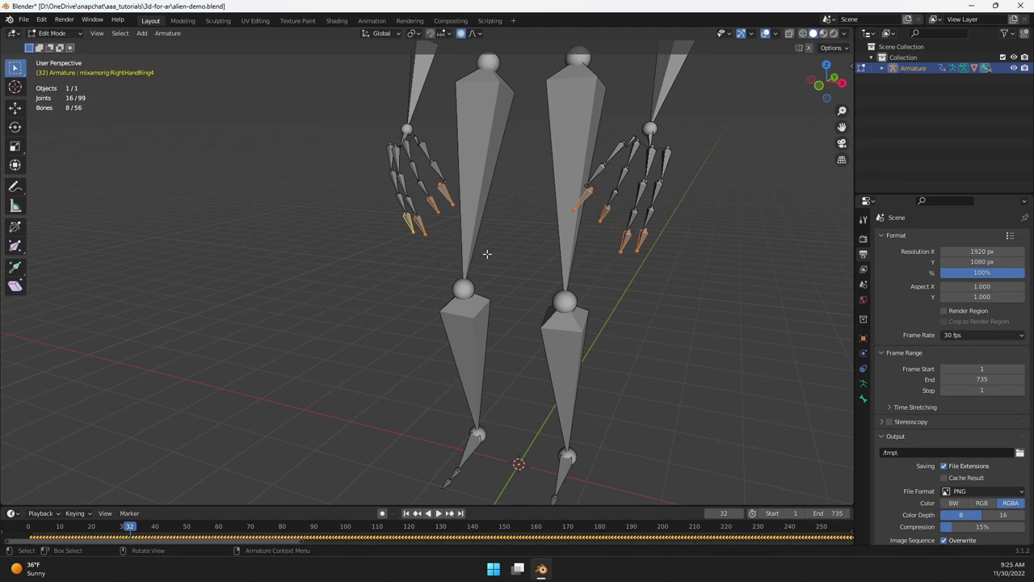
key(x)
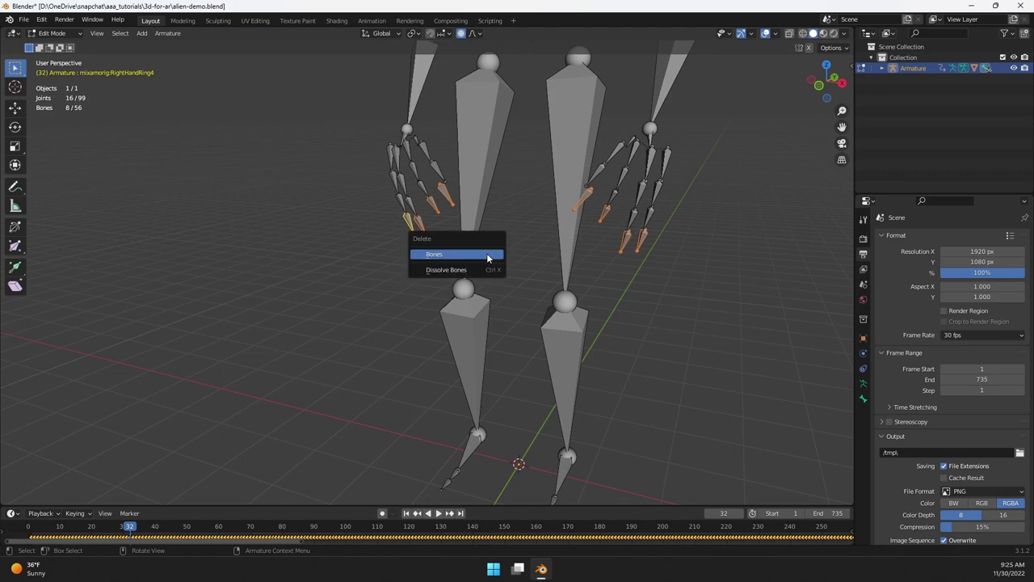
click(487, 256)
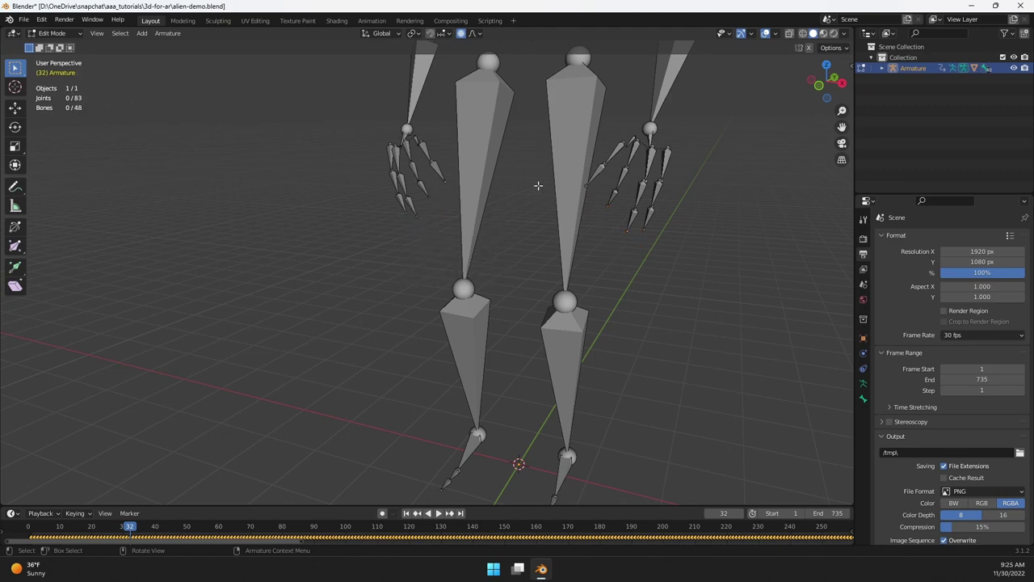
Return the armature to Object Mode and unhide the alien's body mesh
scroll(599, 188, down, 5)
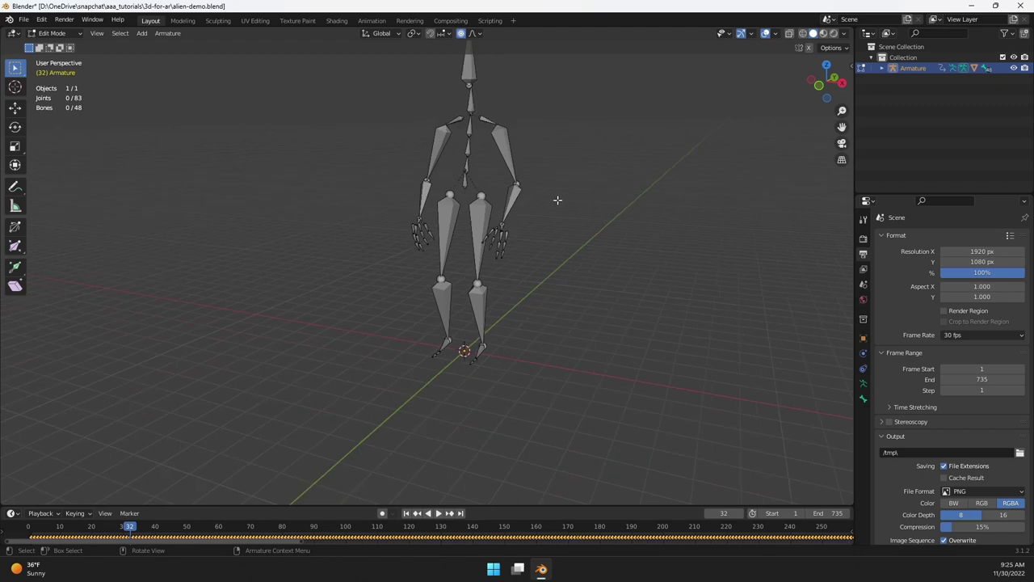
key(Tab)
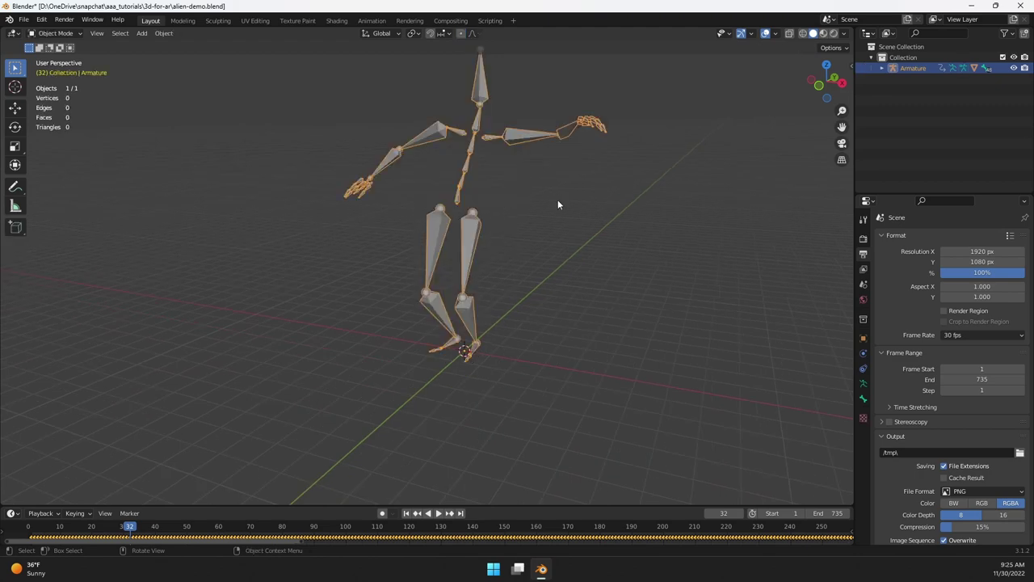
key(alt+h)
middle_drag(555, 201, 534, 224)
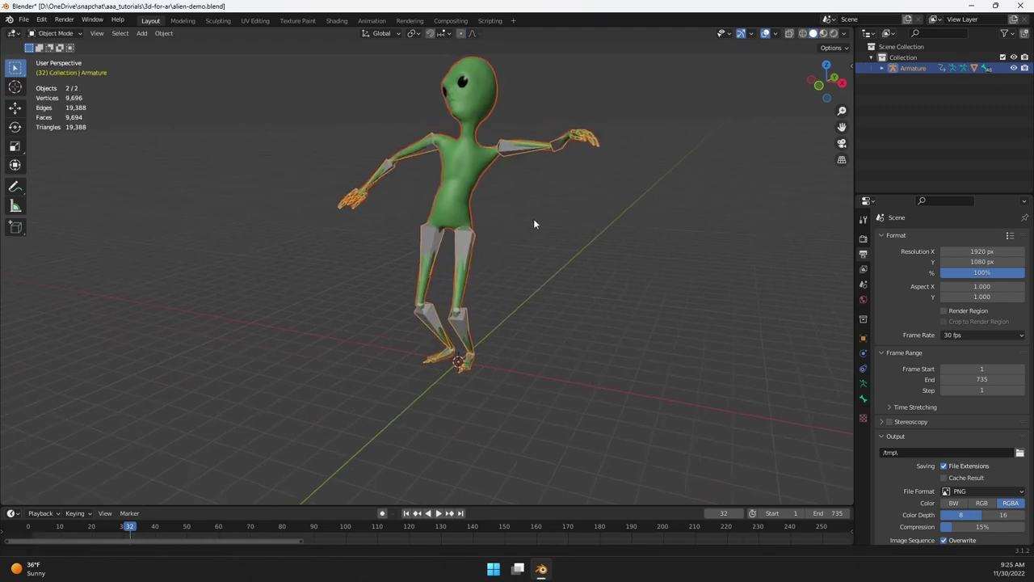
Play the alien's animation to check how the mesh follows the rig, and stop it at frame 496
key(space)
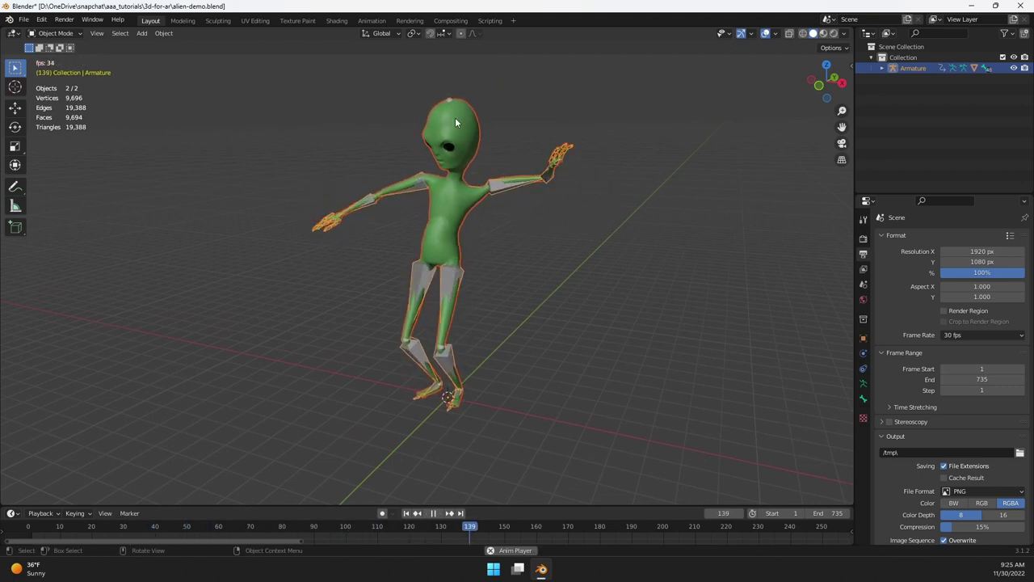
middle_drag(533, 283, 525, 235)
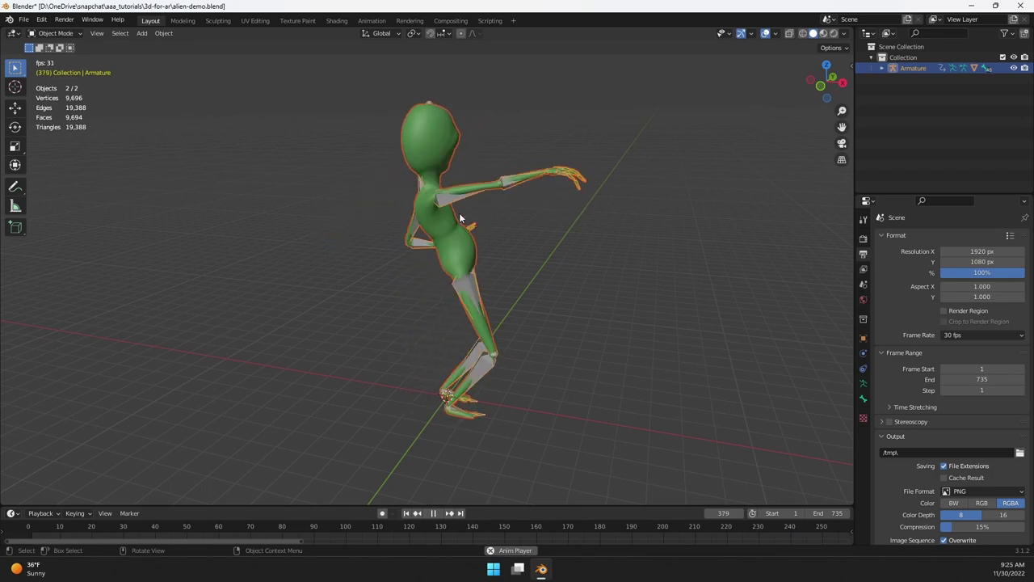
key(space)
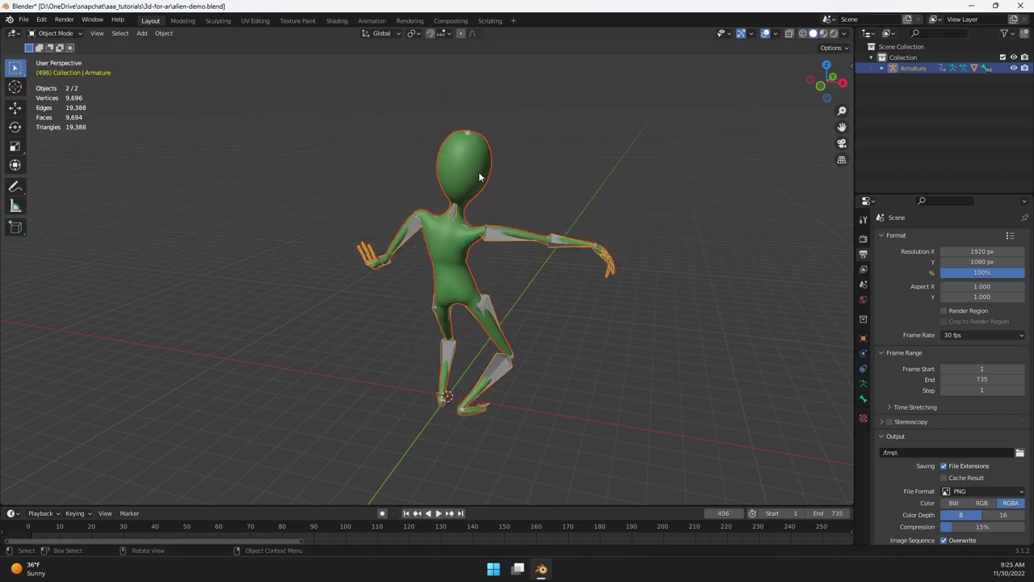
Put the alien's body mesh in Edit Mode and select a single vertex on the torso to inspect it up close
click(469, 167)
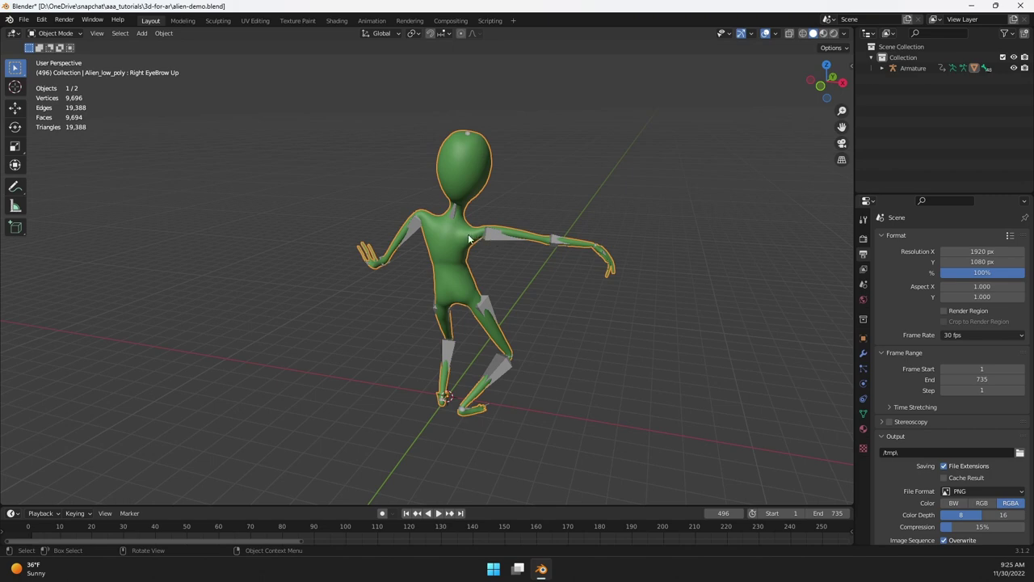
scroll(461, 188, up, 6)
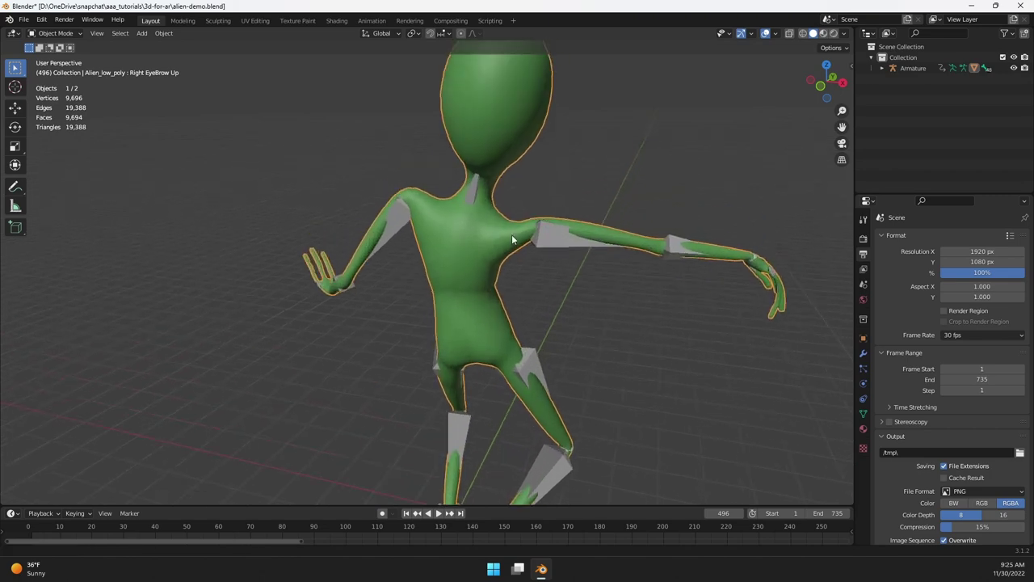
key(Tab)
scroll(481, 212, up, 5)
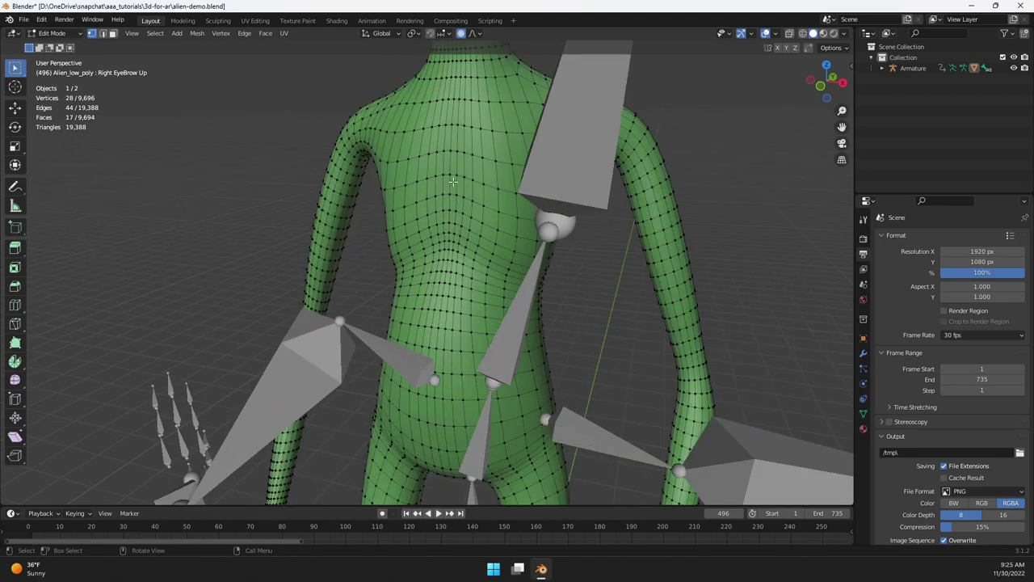
click(452, 174)
scroll(455, 167, up, 3)
scroll(454, 167, up, 5)
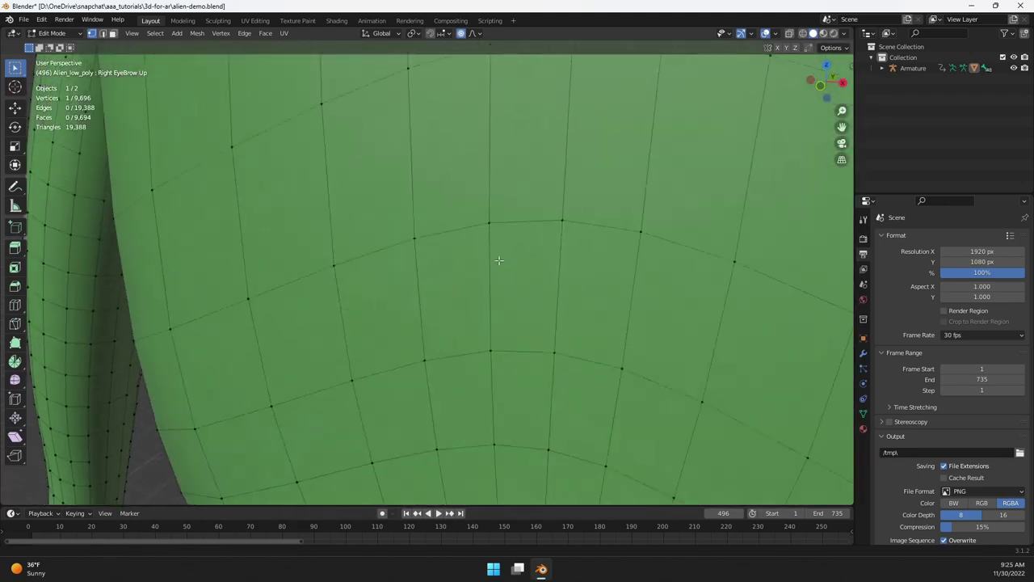
click(495, 185)
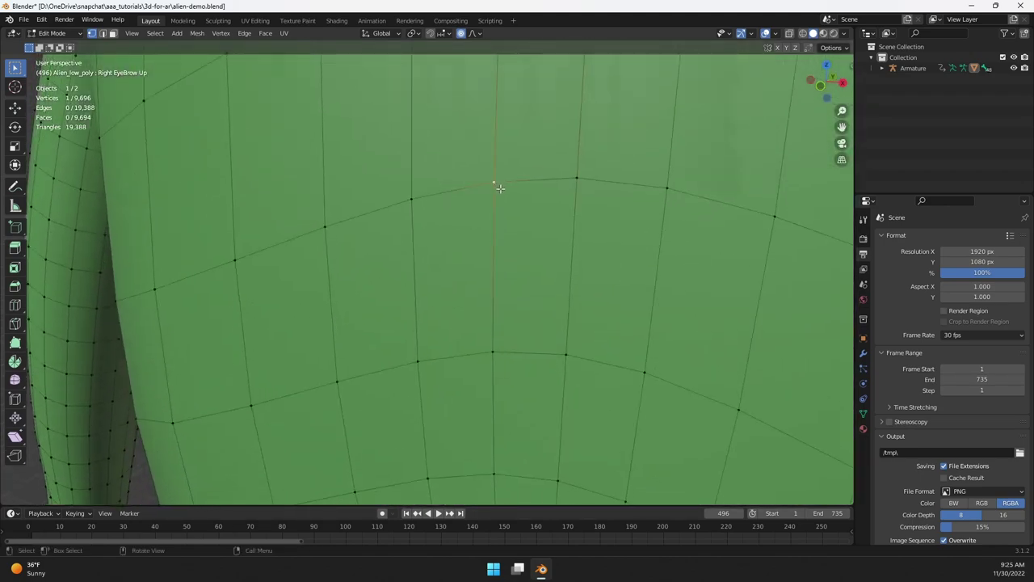
scroll(500, 188, down, 10)
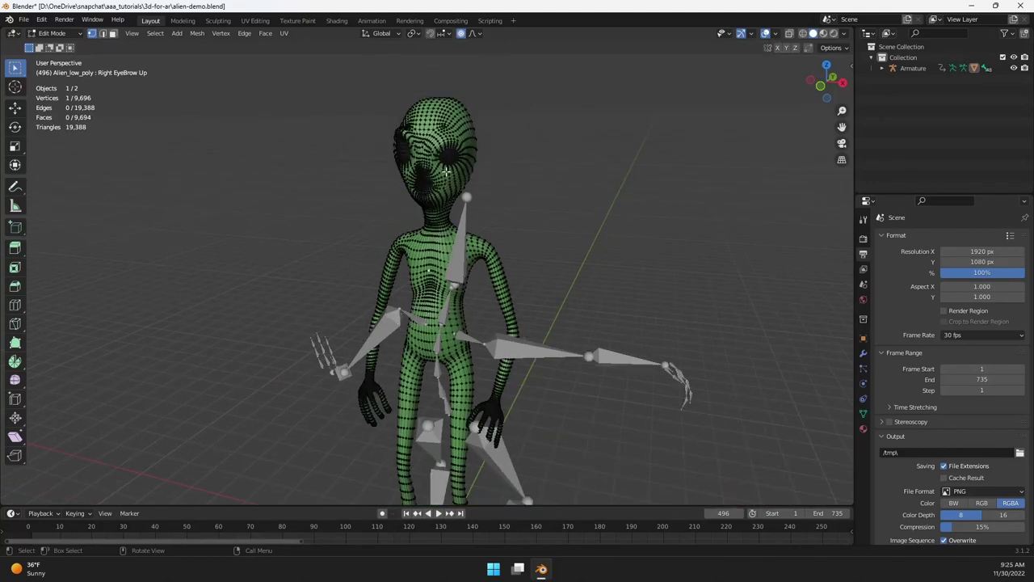
Switch the alien mesh to Weight Paint mode and lengthen its vertex group list to show more groups
key(Tab)
click(55, 34)
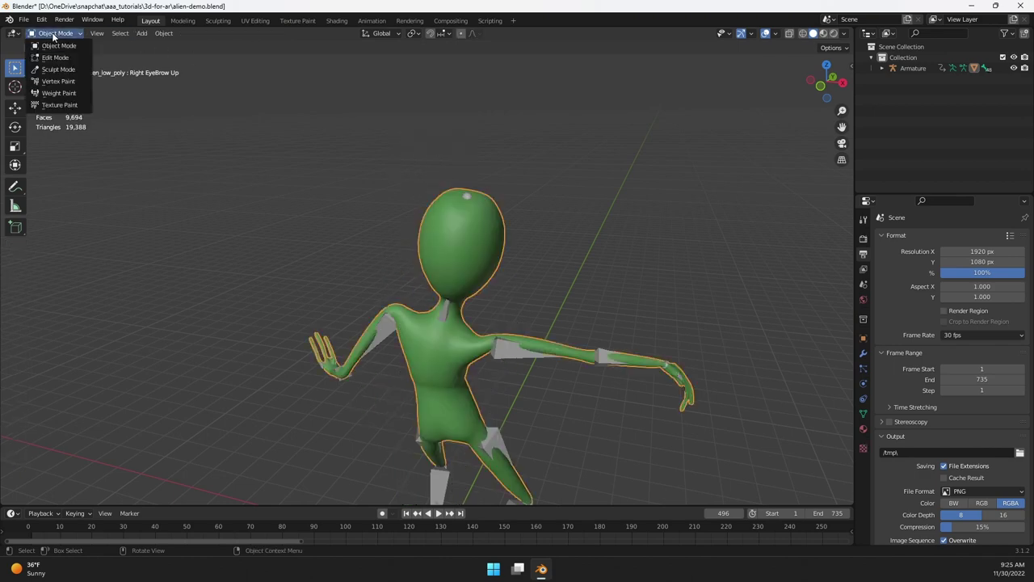
click(59, 92)
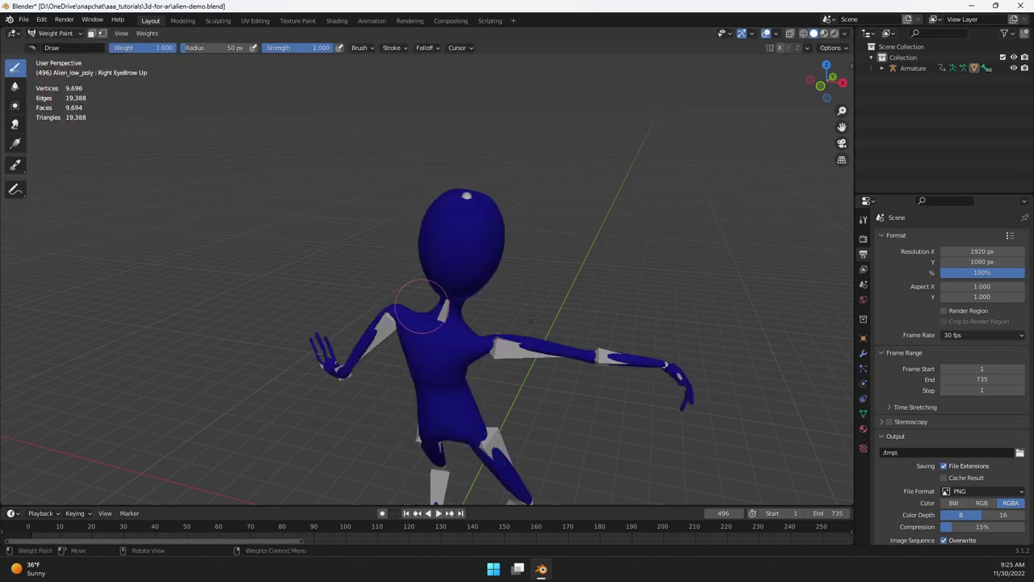
click(863, 413)
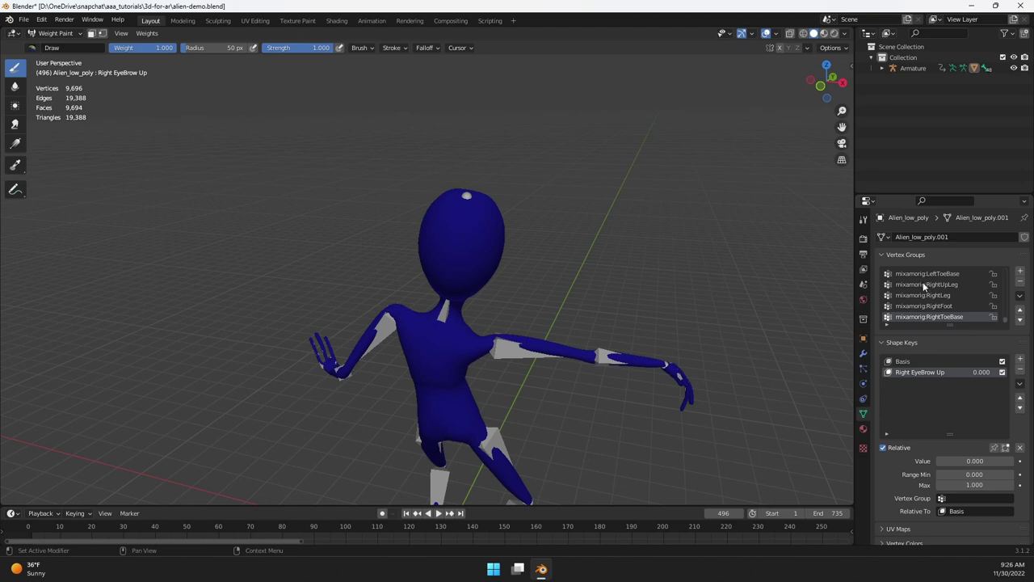
drag(945, 324, 946, 486)
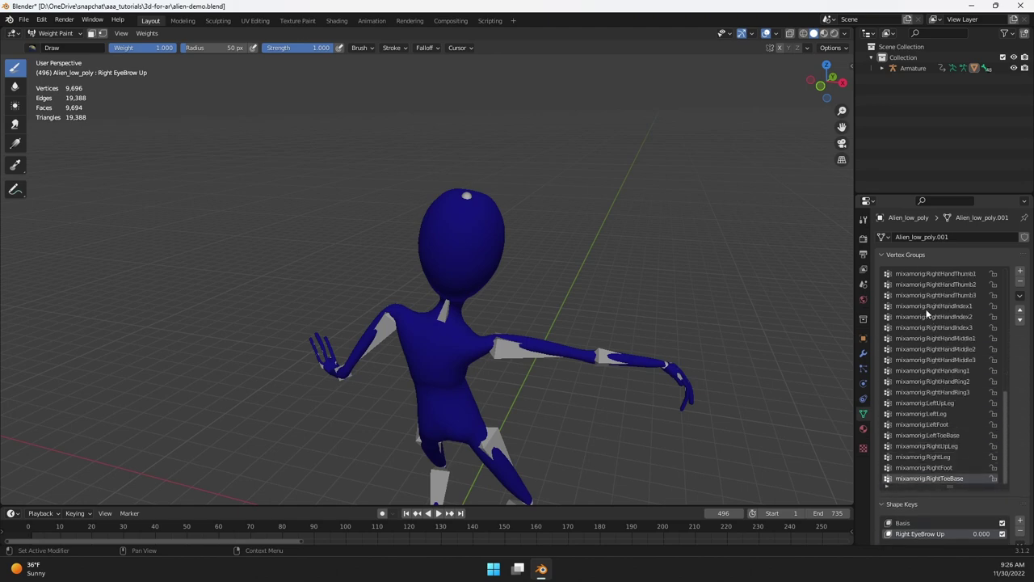
scroll(926, 309, up, 10)
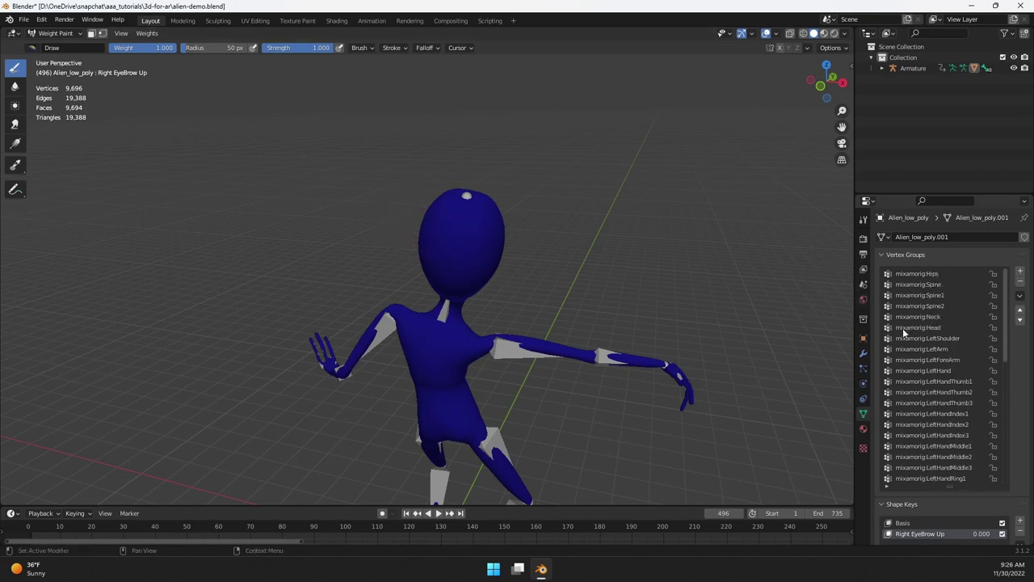
Show the mixamorig:Head vertex group's weights and examine them around the face and neck from the front
click(913, 327)
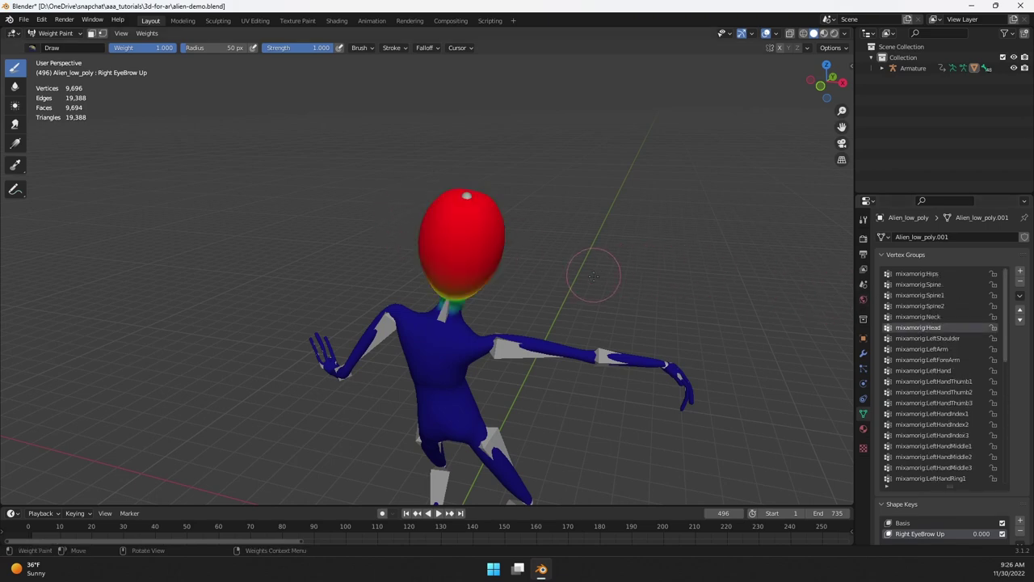
mouse_move(596, 272)
middle_down()
mouse_move(365, 295)
mouse_move(362, 279)
middle_up()
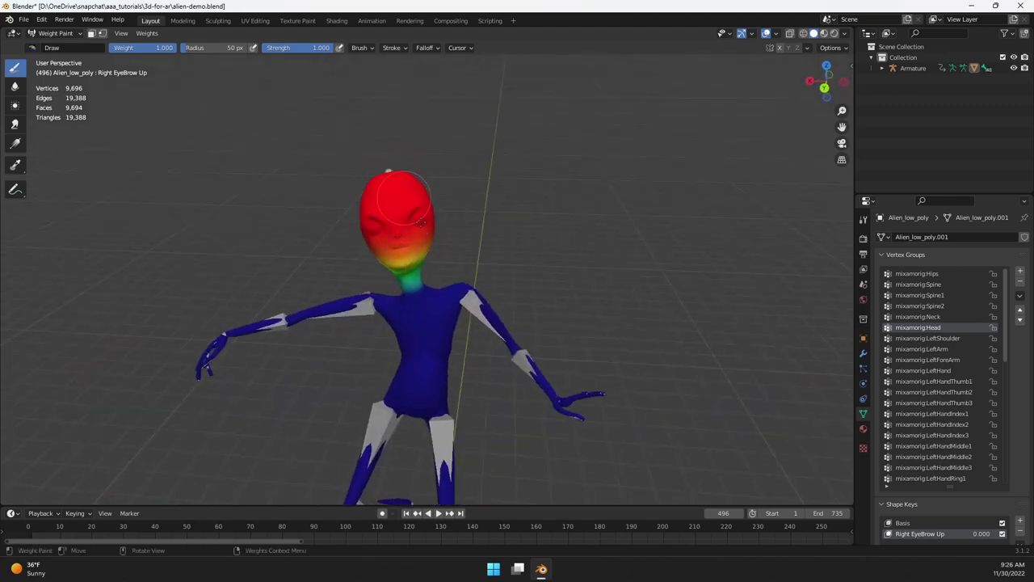
middle_drag(391, 174, 531, 335)
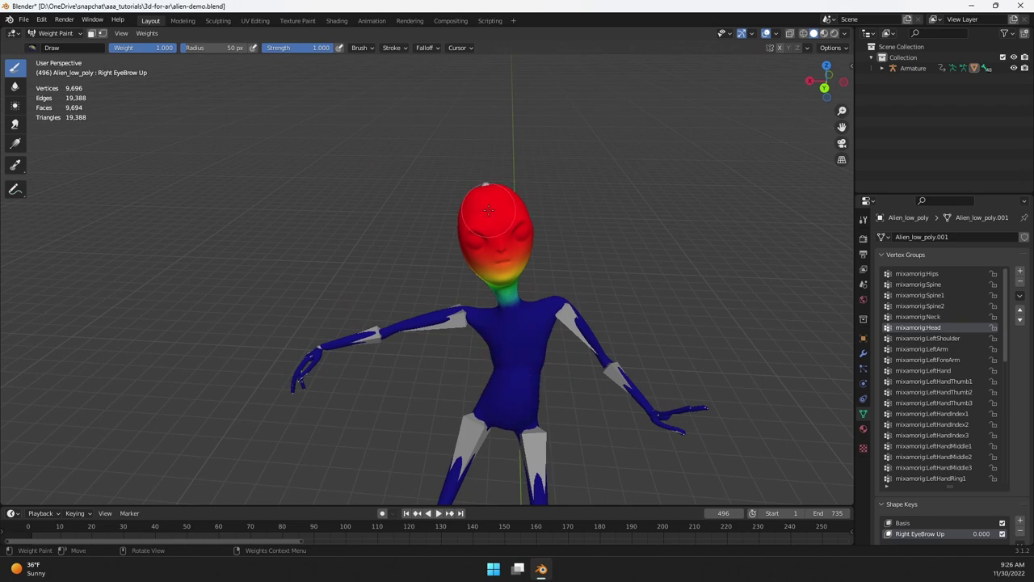
mouse_move(488, 211)
middle_down()
mouse_move(476, 315)
mouse_move(527, 273)
middle_up()
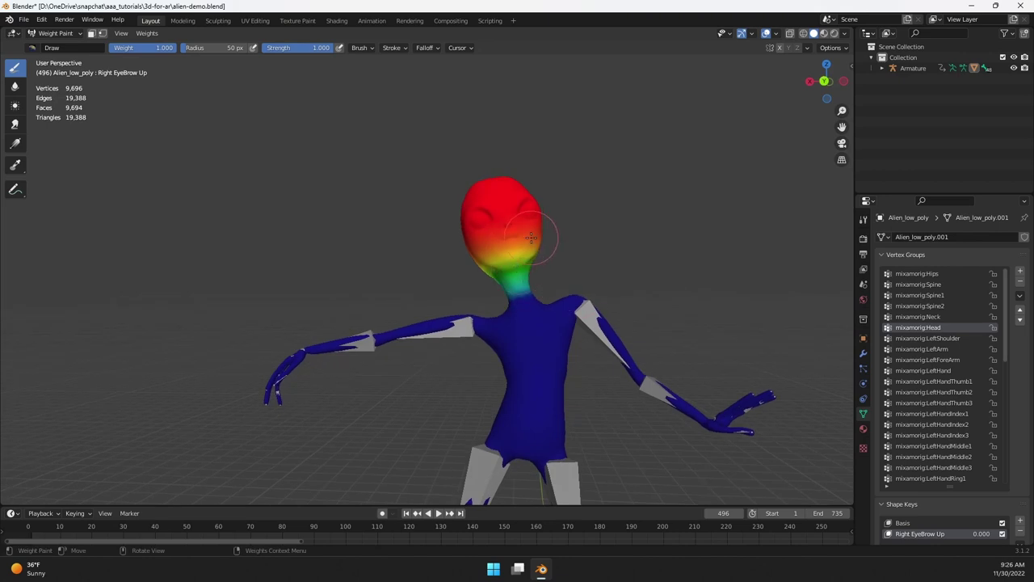
scroll(520, 194, up, 3)
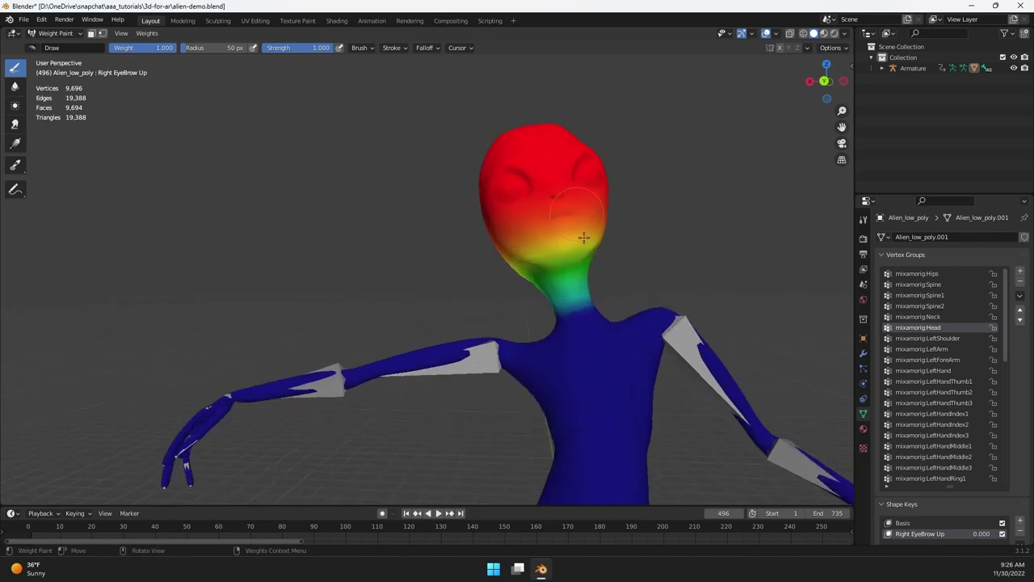
mouse_move(558, 264)
mouse_down()
mouse_move(568, 263)
mouse_move(564, 293)
mouse_move(581, 299)
mouse_up()
Show the mixamorig:Neck vertex group's weights and examine them from the side
click(918, 318)
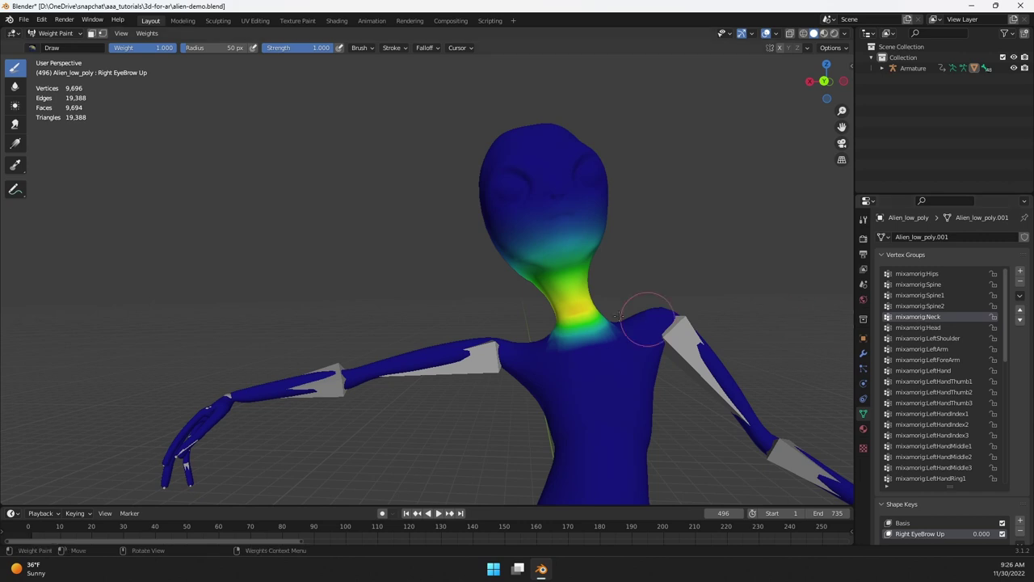
middle_drag(646, 297, 535, 299)
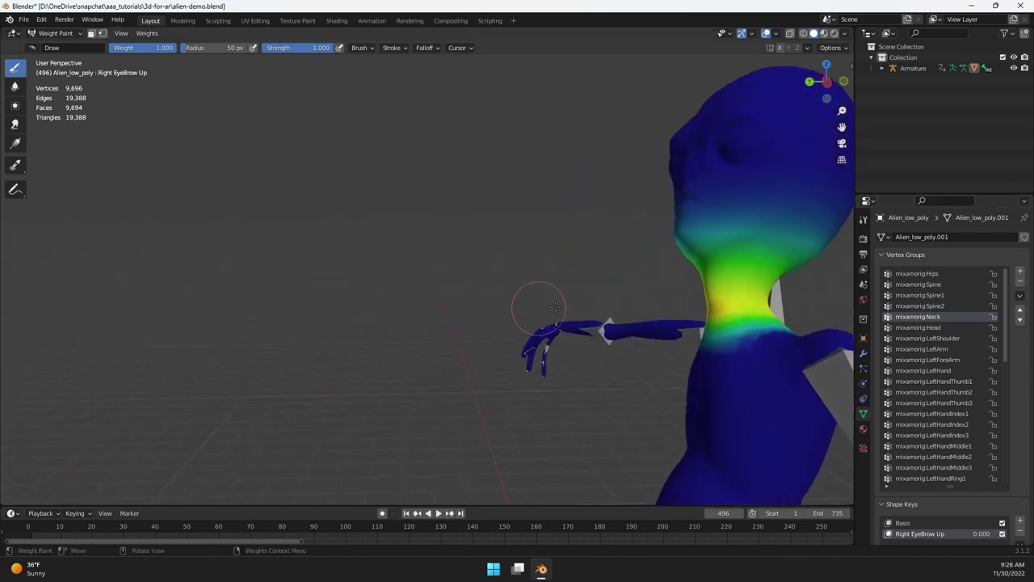
shift+middle_drag(780, 306, 711, 299)
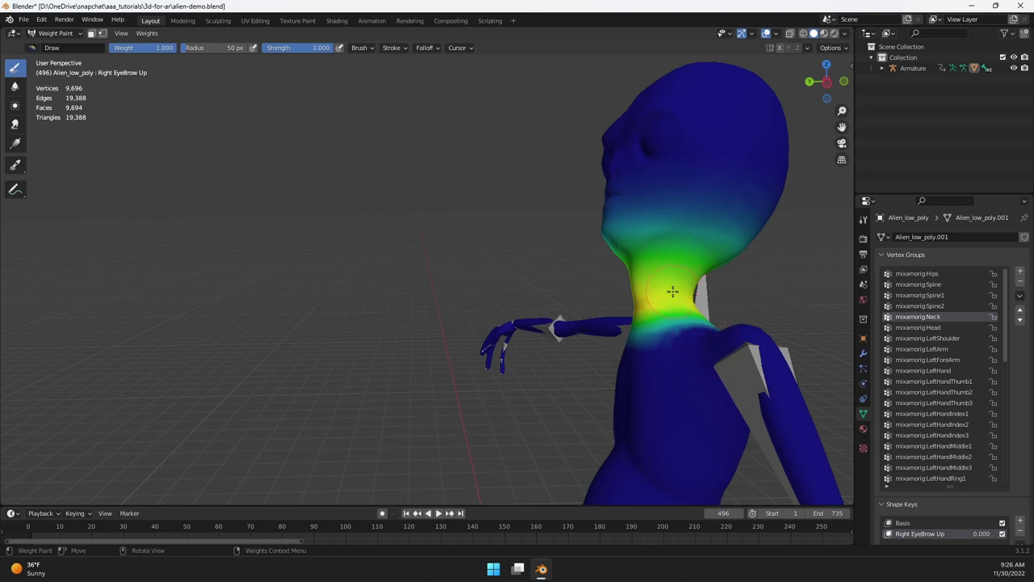
Compare the Head, Neck and Spine2 vertex group weights from the side, and look closer at the neck
click(916, 328)
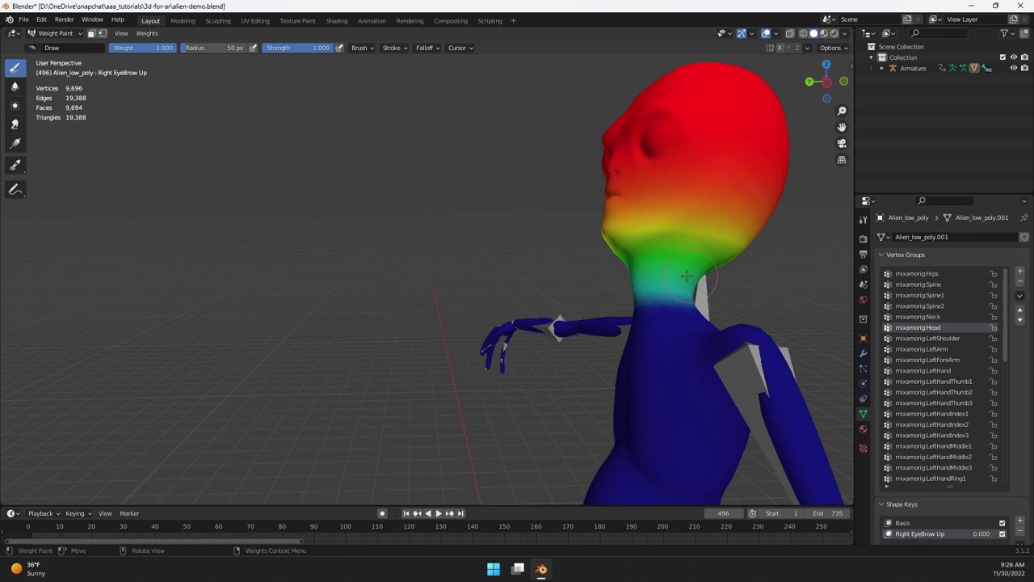
click(919, 317)
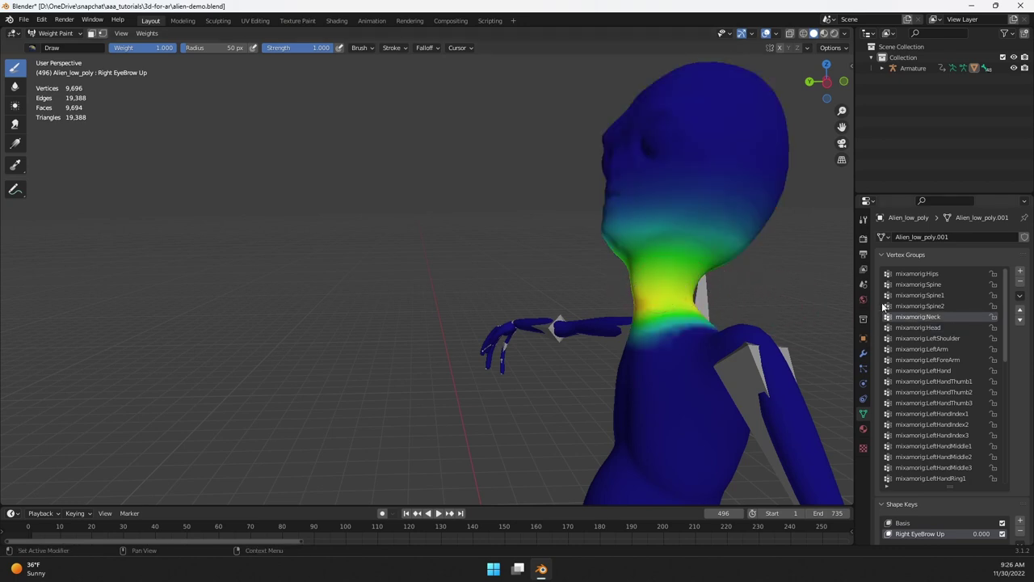
click(905, 307)
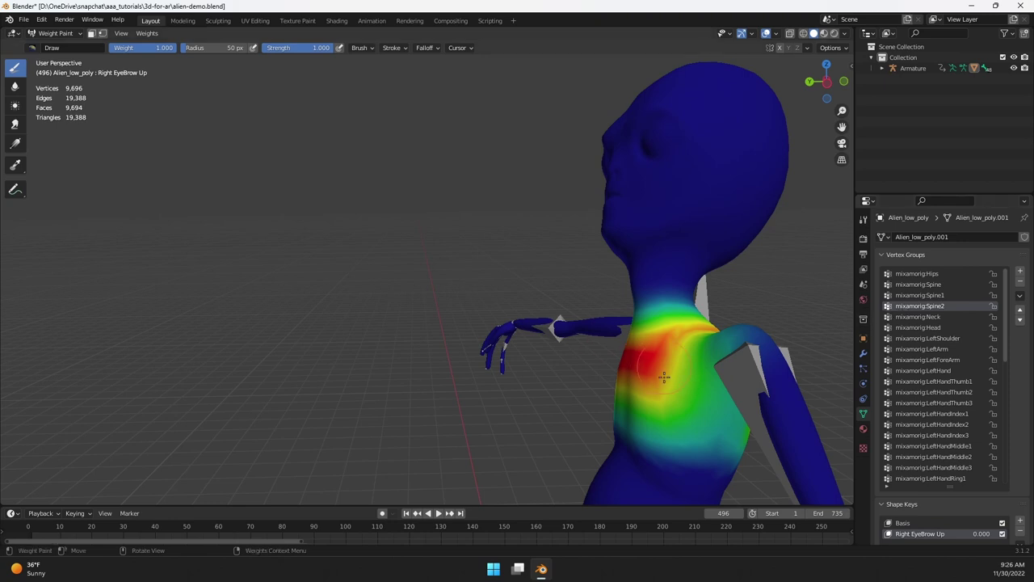
mouse_move(727, 291)
middle_down()
mouse_move(645, 292)
mouse_move(692, 288)
middle_up()
scroll(645, 292, up, 2)
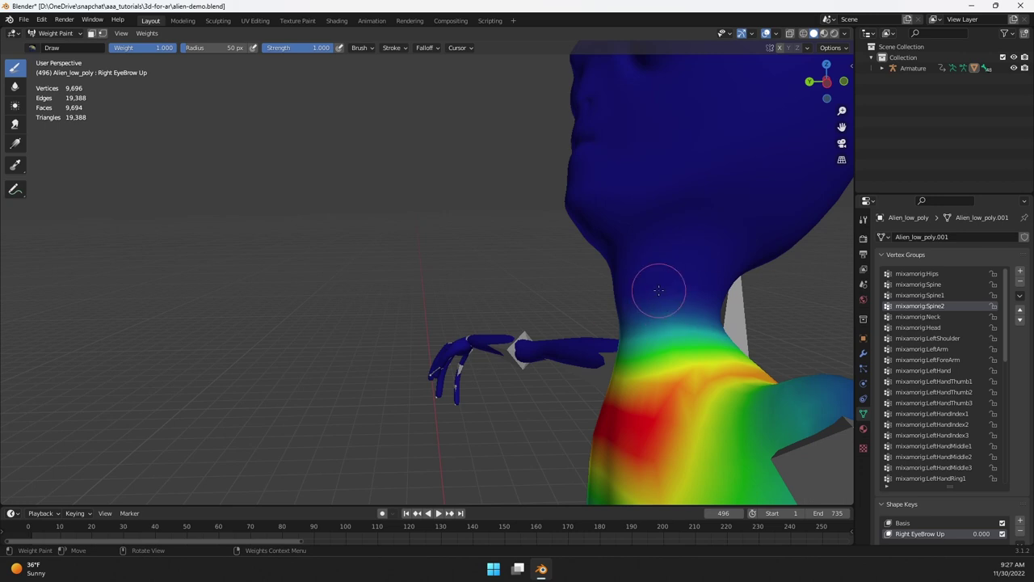
Recheck the Head and Neck vertex group weights where the two regions overlap
click(914, 327)
click(917, 317)
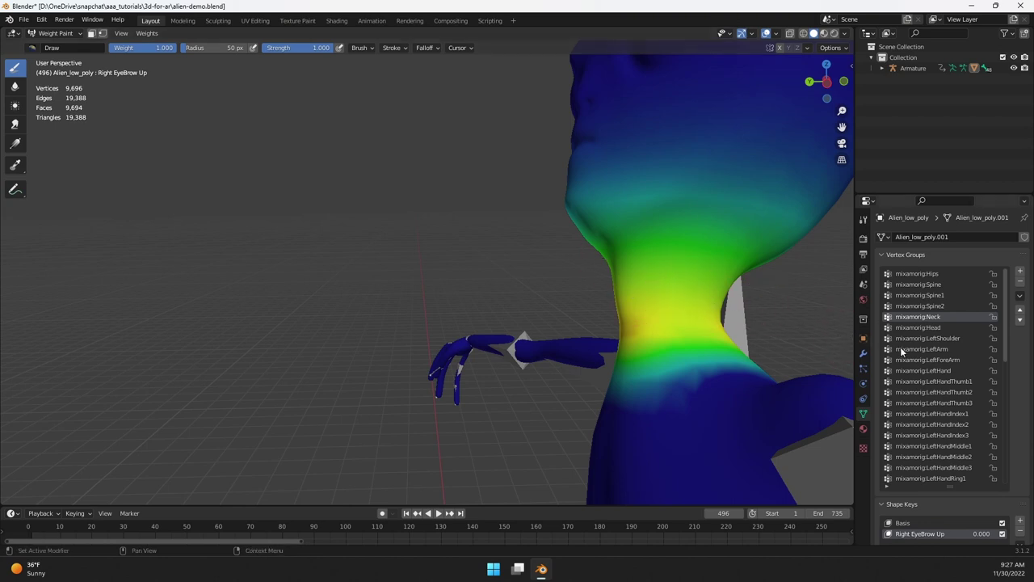
scroll(767, 331, down, 2)
middle_drag(757, 331, 683, 360)
Show the mixamorig:Spine2 vertex group and examine how its weights blend from the chest into the neck and shoulder
click(924, 306)
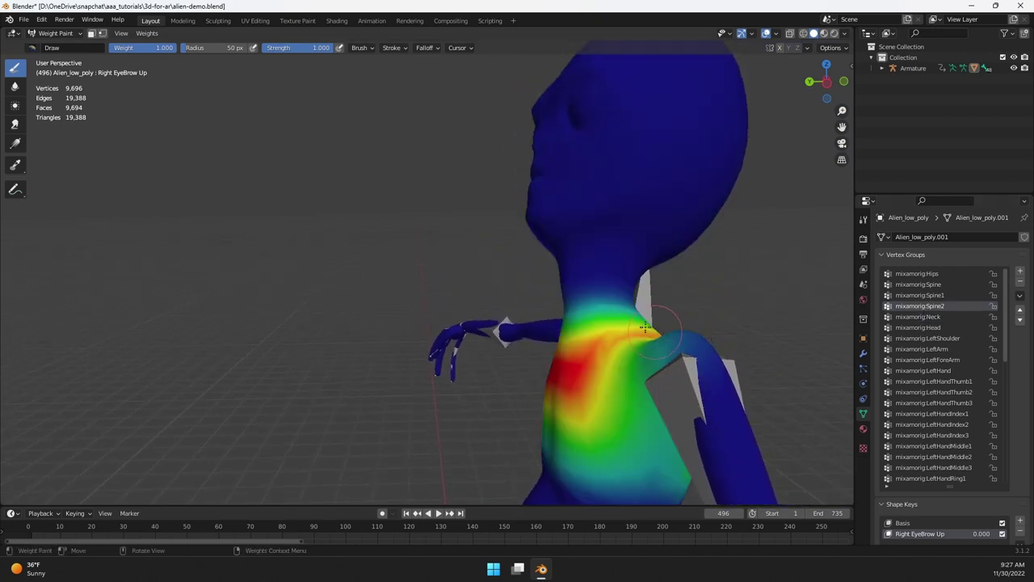
mouse_move(609, 338)
mouse_down()
mouse_move(577, 284)
mouse_move(601, 279)
mouse_up()
drag(602, 278, 619, 301)
middle_drag(692, 311, 661, 317)
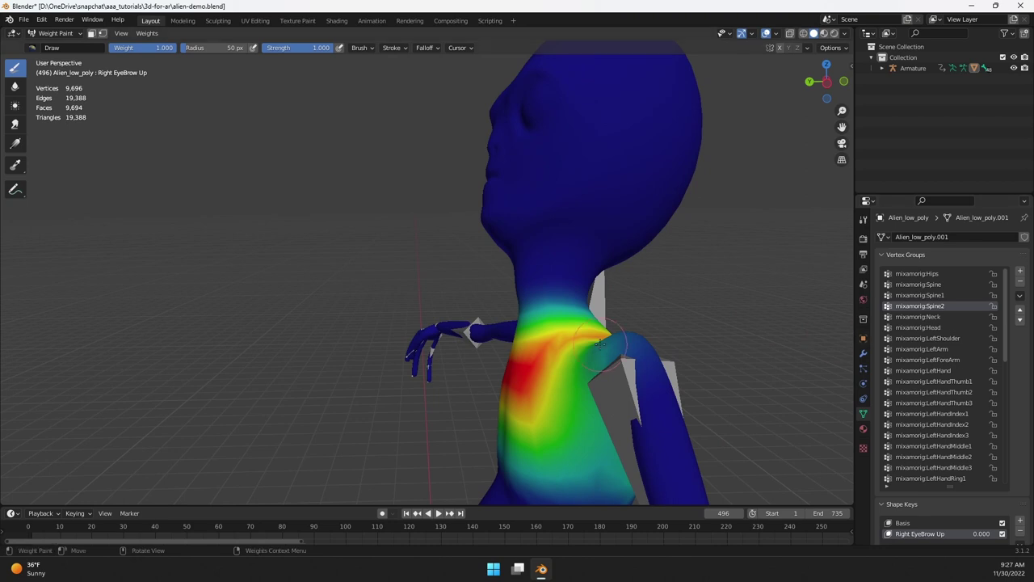
middle_drag(420, 301, 474, 298)
scroll(474, 297, up, 3)
scroll(474, 297, up, 5)
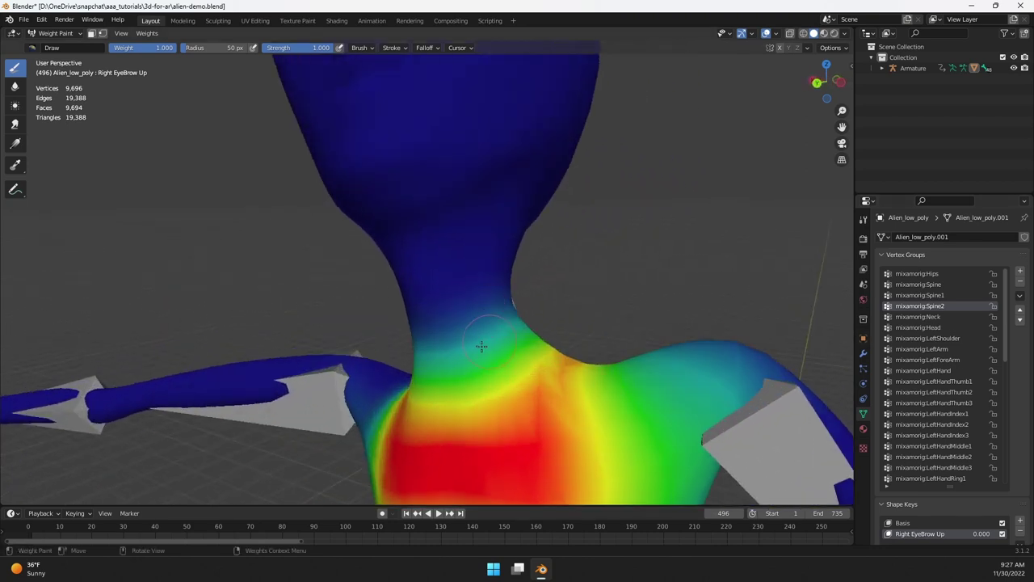
scroll(539, 332, up, 1)
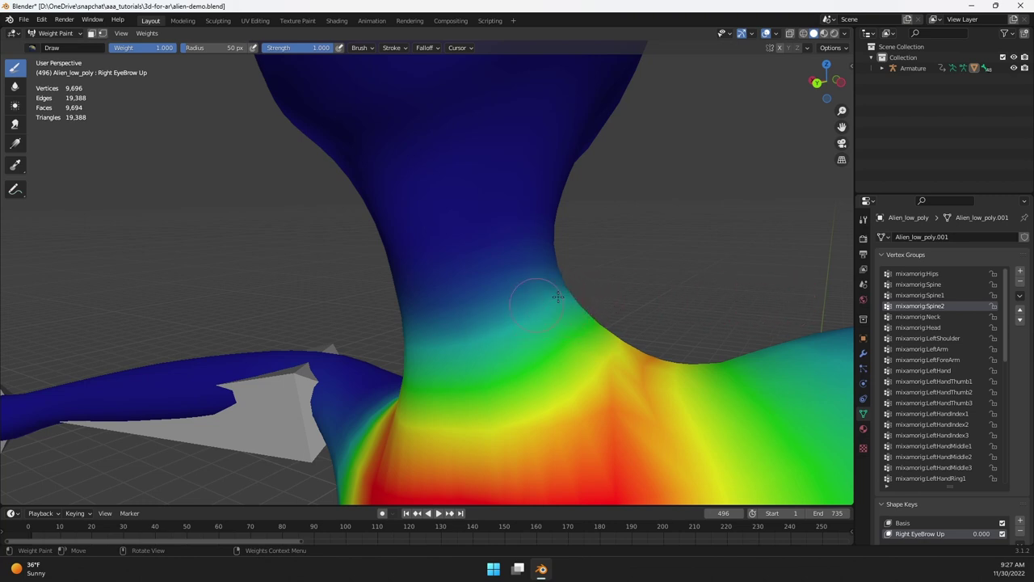
scroll(544, 309, down, 6)
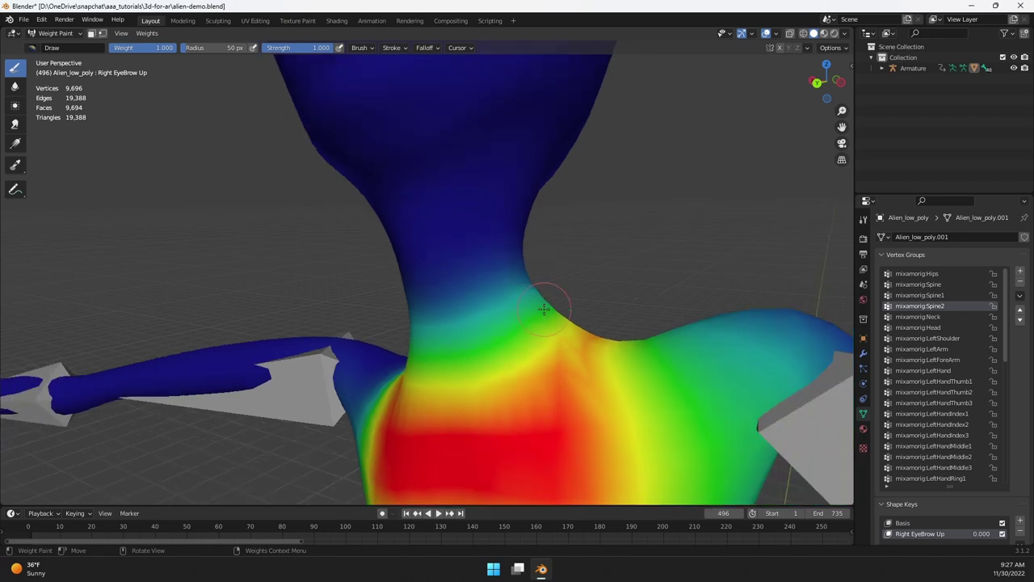
Show the mixamorig:Head vertex group's weights on the whole alien and examine them from the front and side
scroll(539, 315, down, 2)
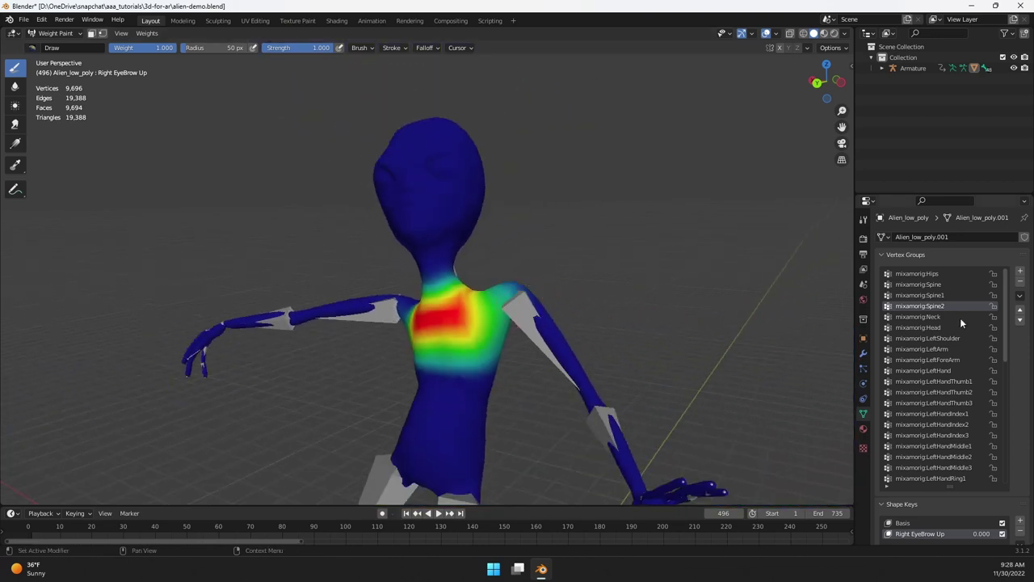
click(923, 327)
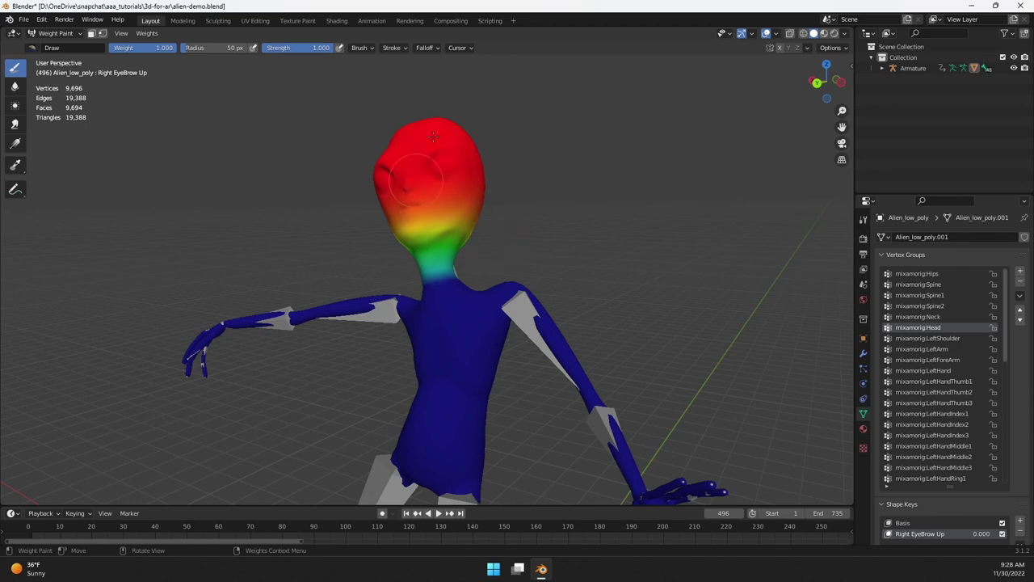
middle_drag(452, 178, 461, 185)
scroll(461, 185, up, 2)
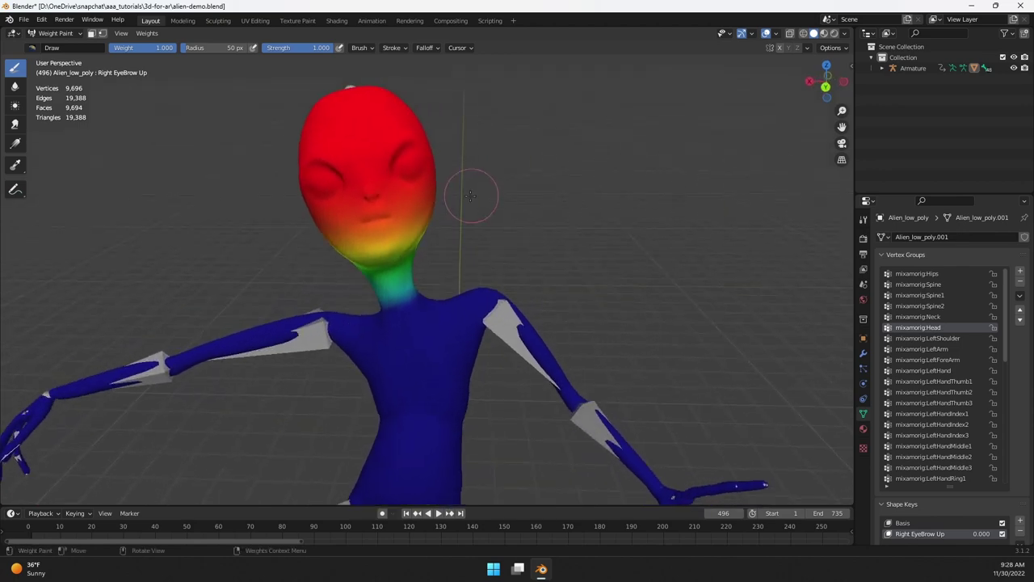
middle_drag(411, 219, 422, 221)
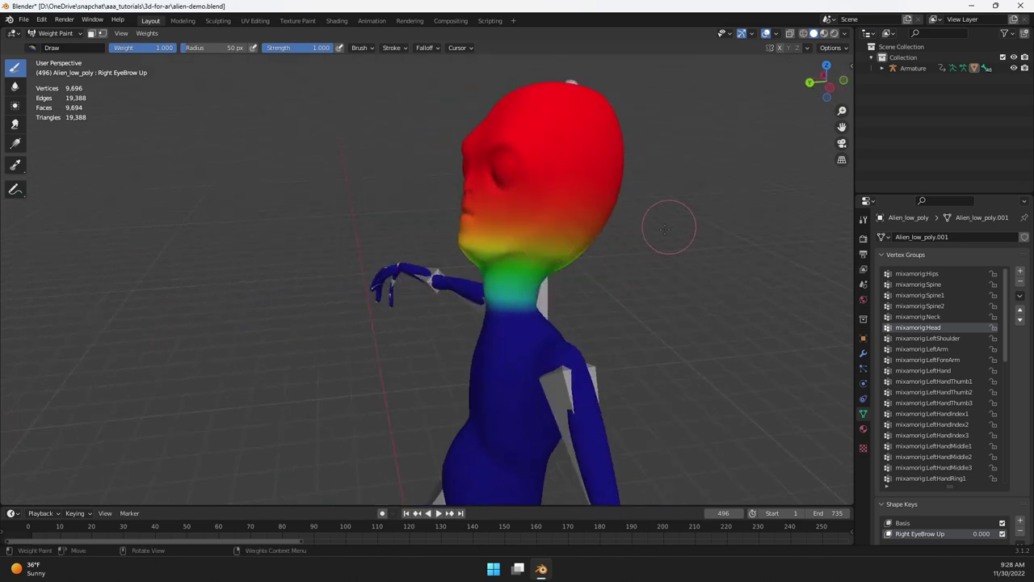
Paint a weight 1.000 stroke across the alien's jaw in the mixamorig:Head group, and make mixamorig:RightToeBase the active group
mouse_move(479, 263)
mouse_down()
mouse_move(517, 246)
mouse_move(465, 243)
mouse_up()
middle_drag(473, 242, 510, 280)
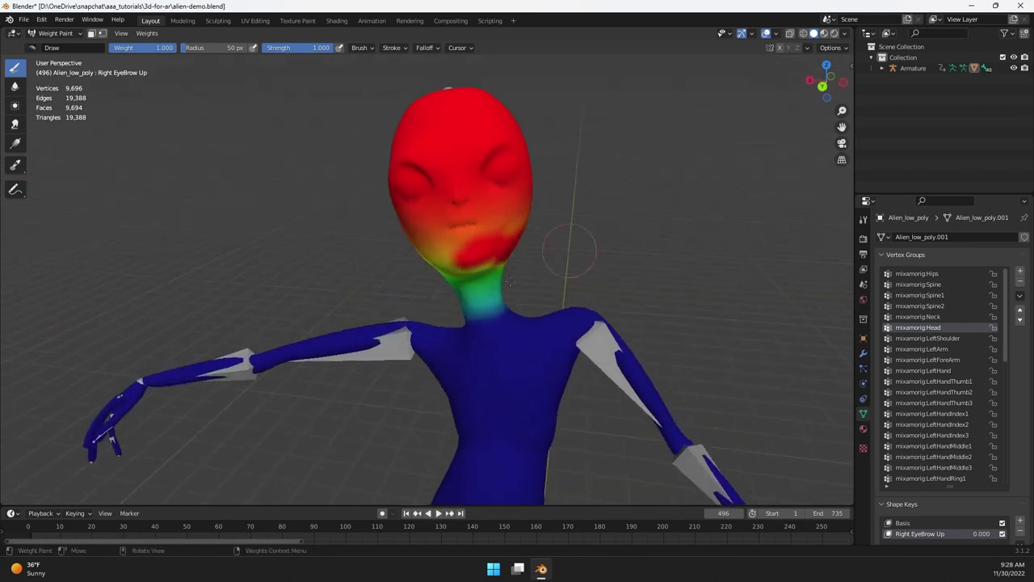
ctrl+click(559, 301)
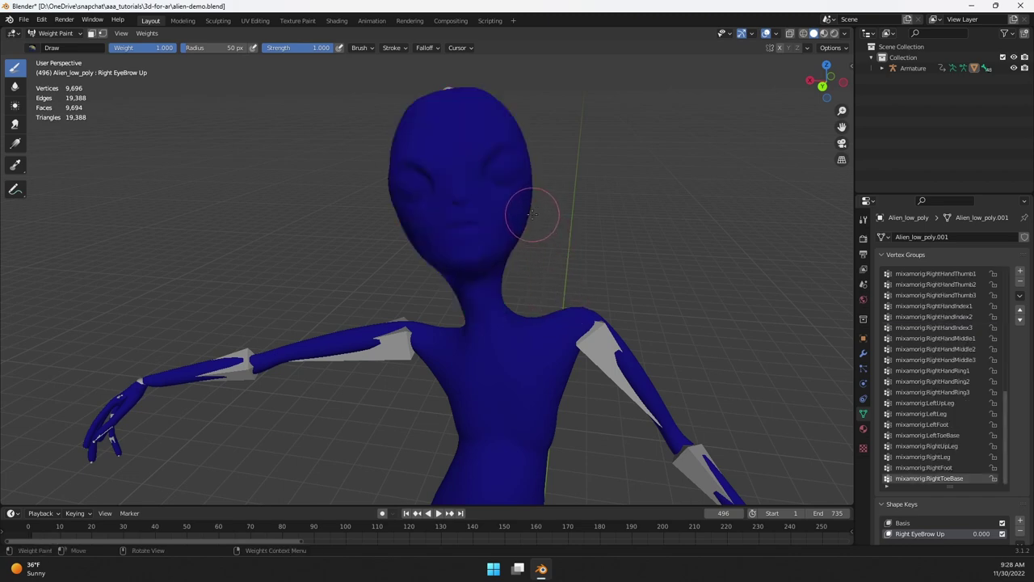
scroll(501, 202, down, 4)
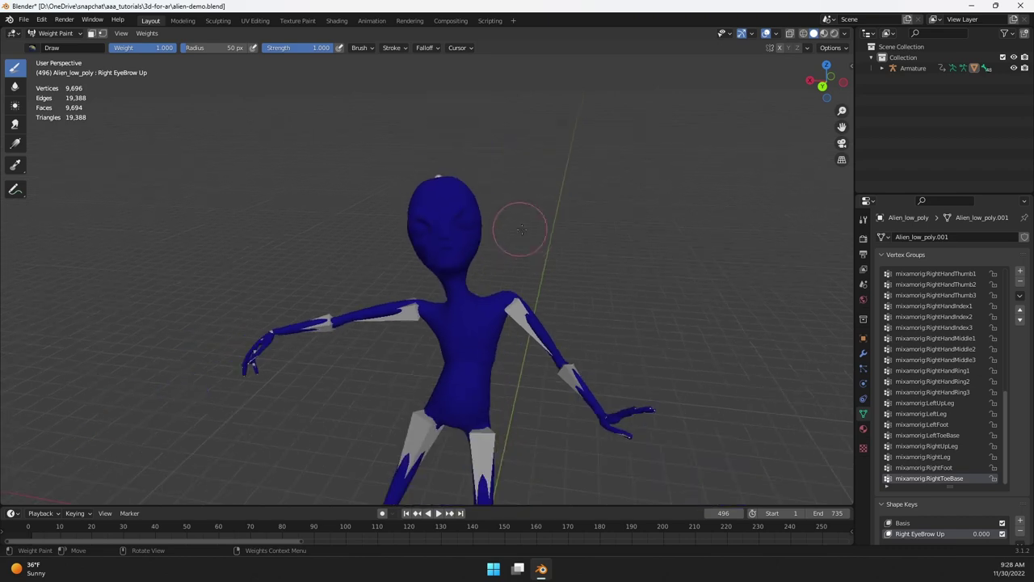
middle_drag(542, 300, 538, 246)
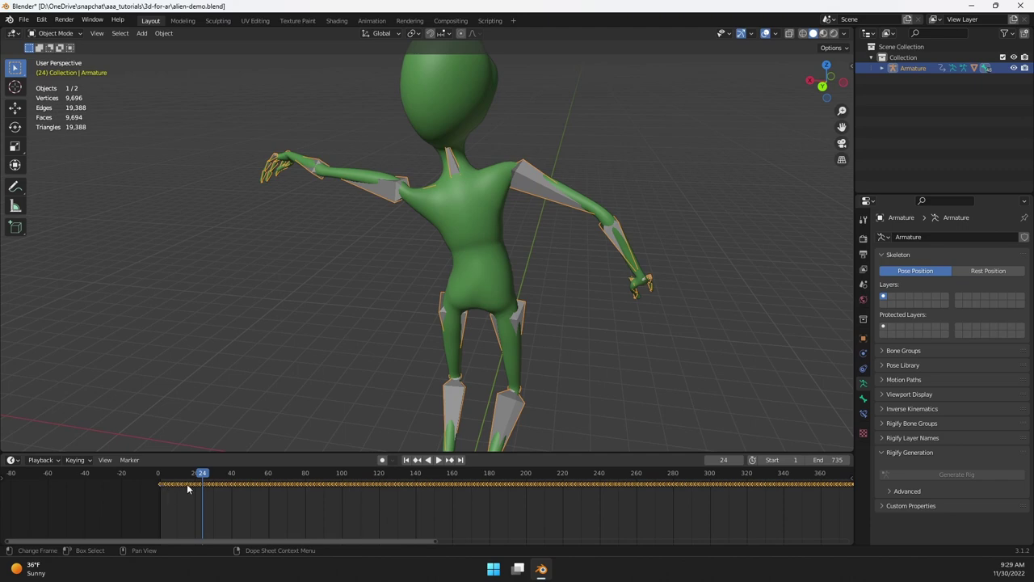
Locate the armature's last keyframe on the timeline and set the animation's end frame to 762
drag(368, 540, 821, 525)
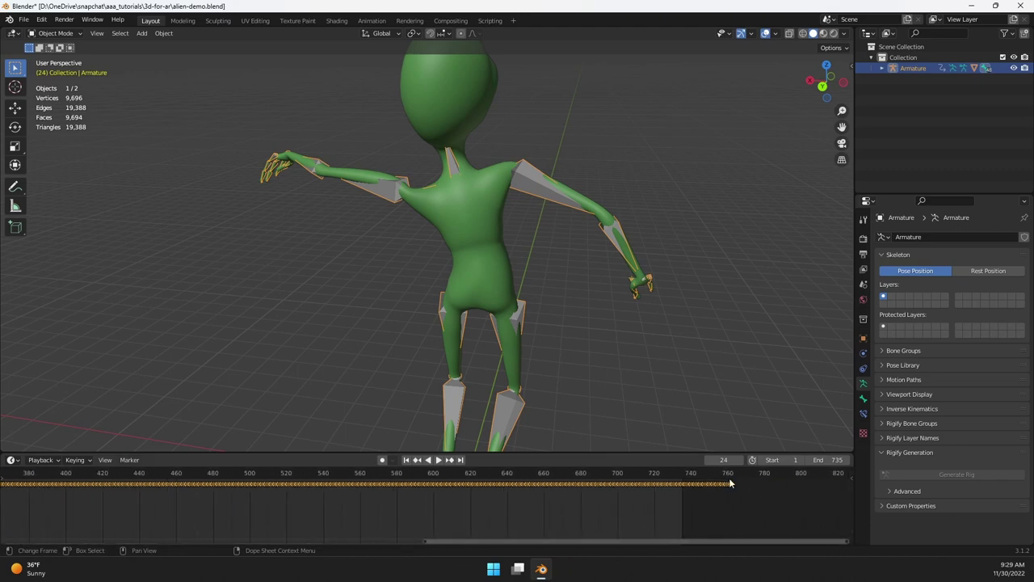
scroll(787, 491, up, 4)
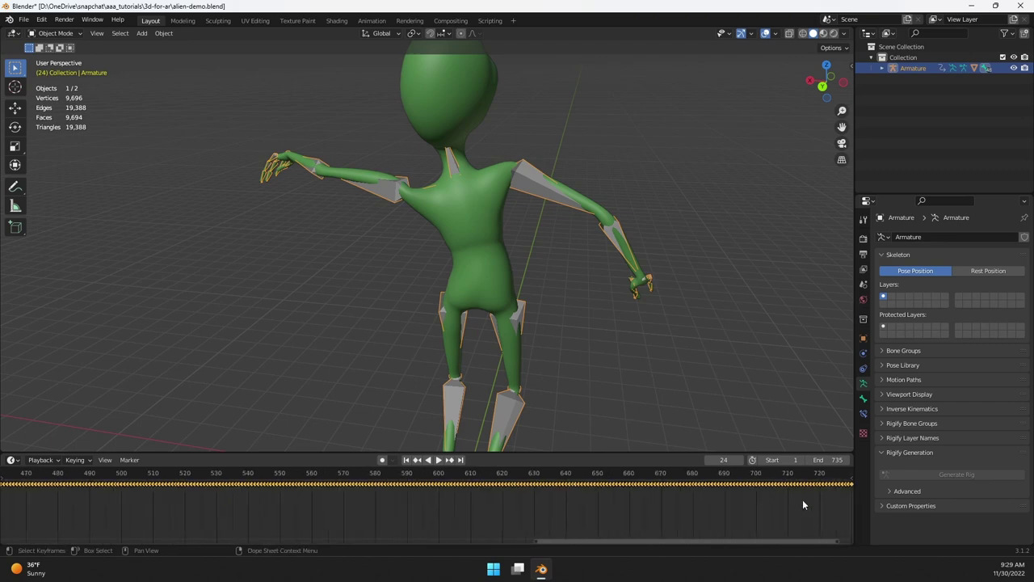
ctrl+scroll(800, 503, down, 8)
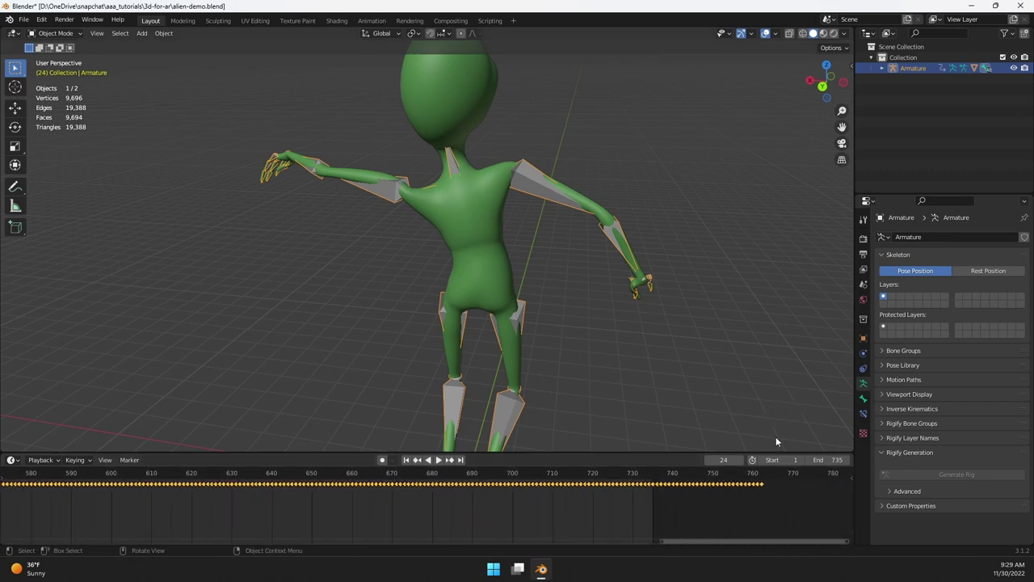
click(765, 472)
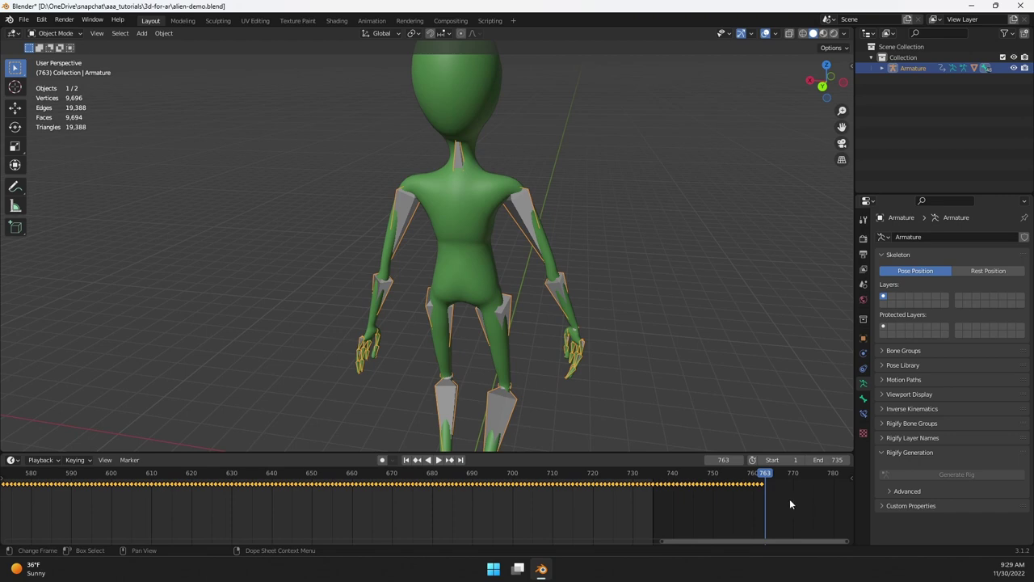
click(824, 458)
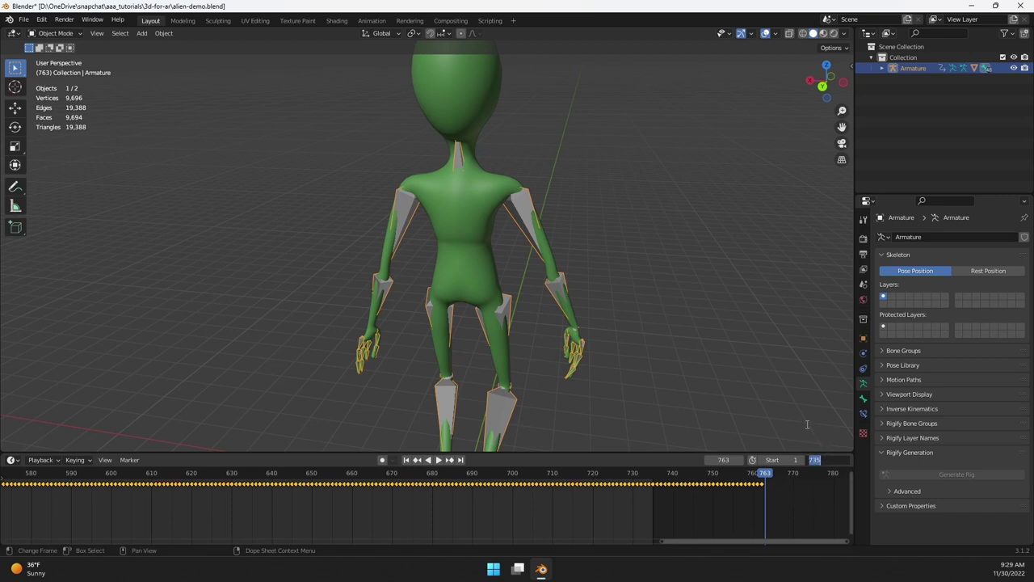
text(76)
key(Return)
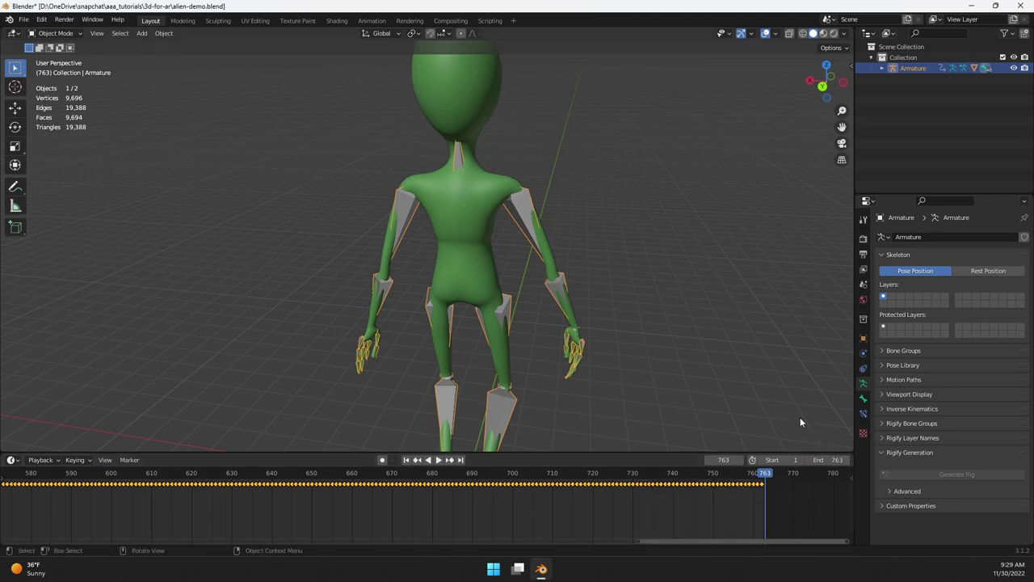
mouse_move(769, 473)
mouse_down()
mouse_move(784, 475)
mouse_move(676, 478)
mouse_up()
click(810, 459)
Play back the armature's animation and watch the alien's body and arm movement
key(space)
key(Escape)
scroll(501, 301, down, 4)
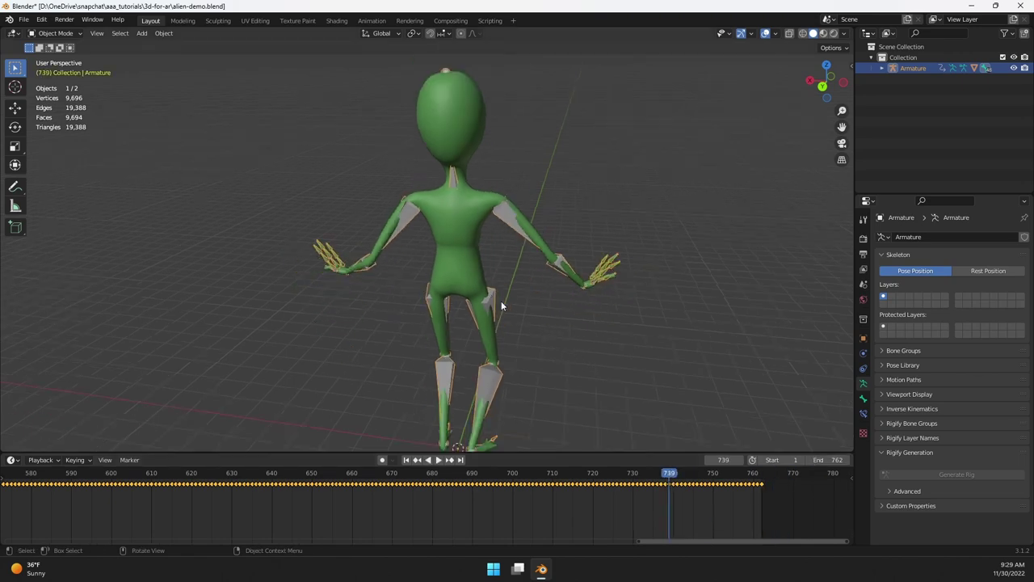
scroll(499, 301, up, 2)
key(space)
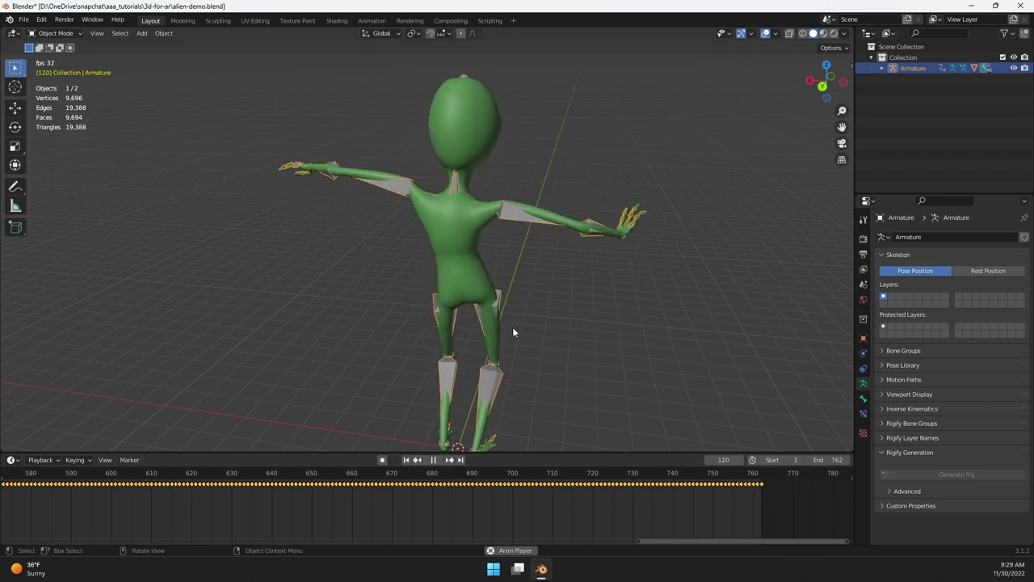
drag(655, 469, 393, 478)
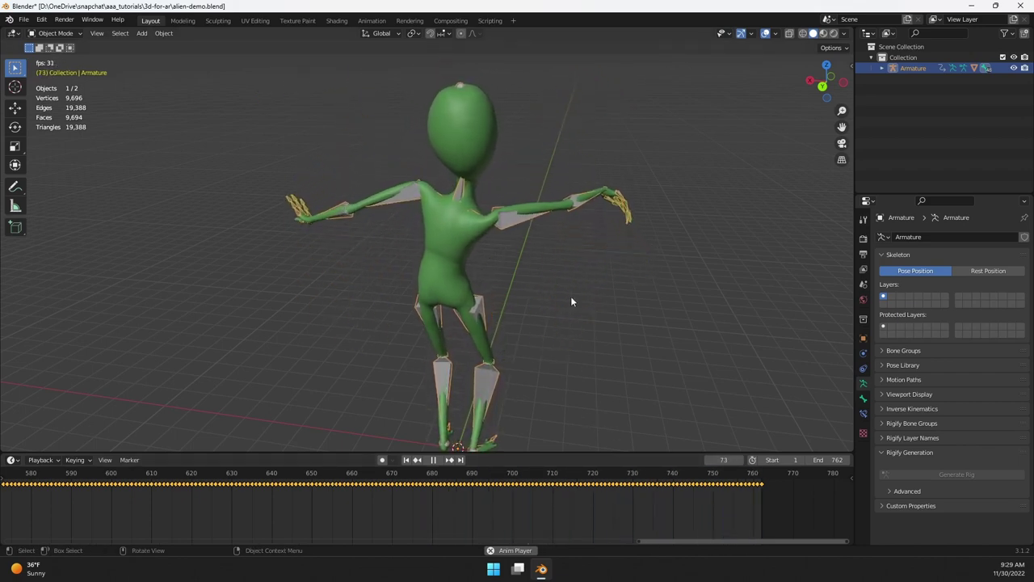
middle_drag(618, 298, 382, 292)
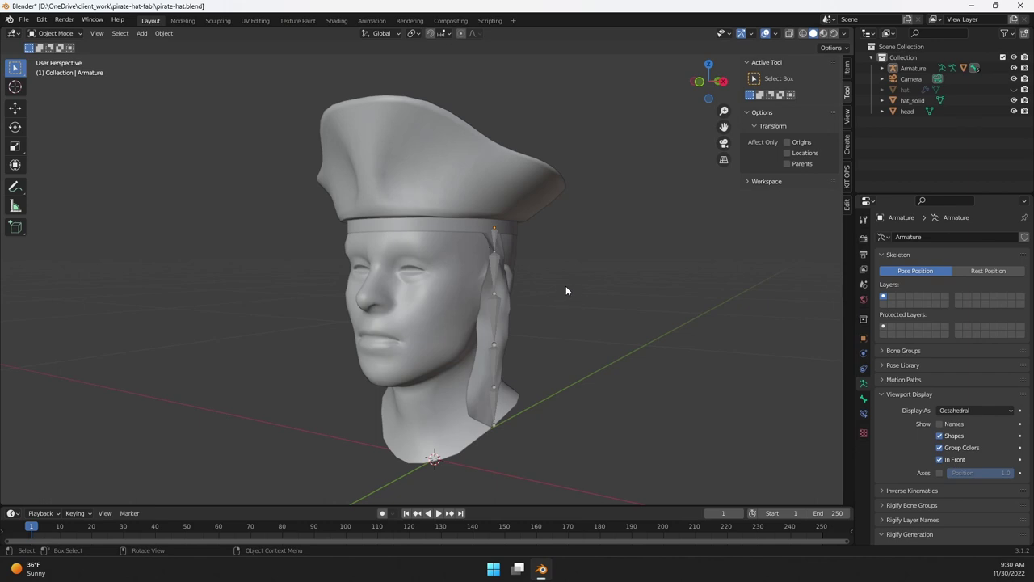
In the pirate-hat file, select the hat_solid object and examine its shape from the front and side
click(382, 150)
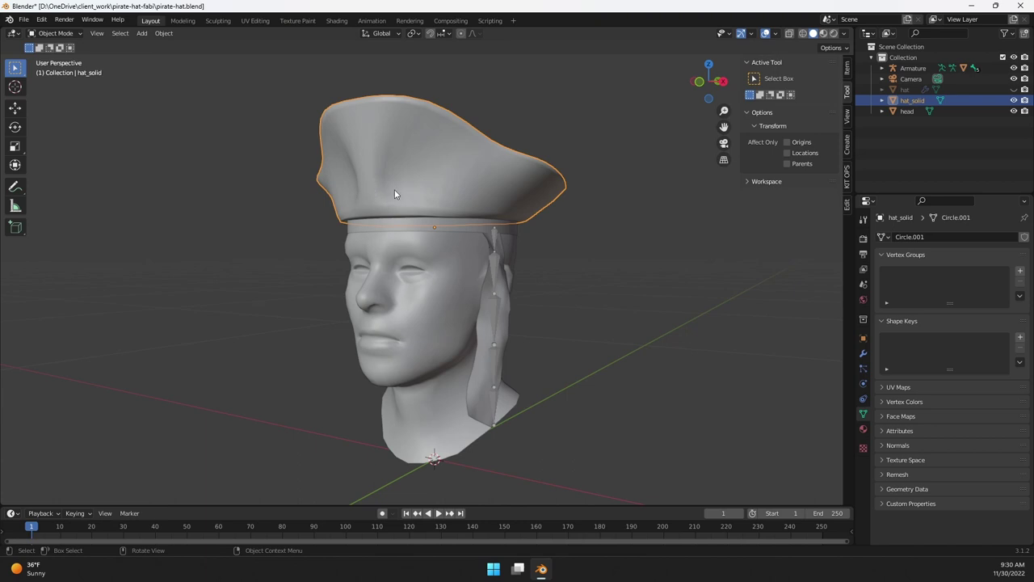
middle_drag(395, 191, 464, 169)
scroll(465, 188, up, 3)
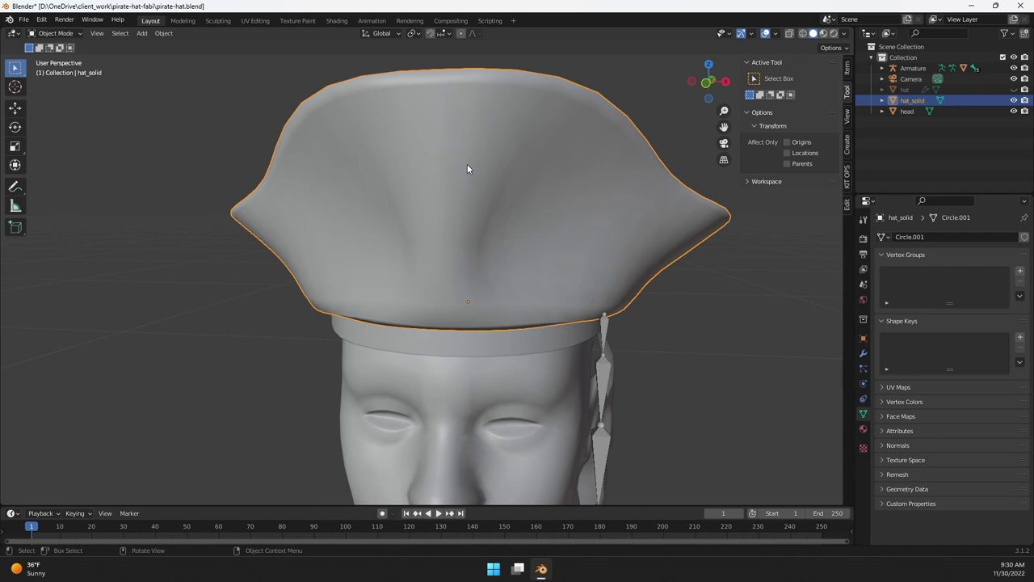
middle_drag(494, 185, 446, 210)
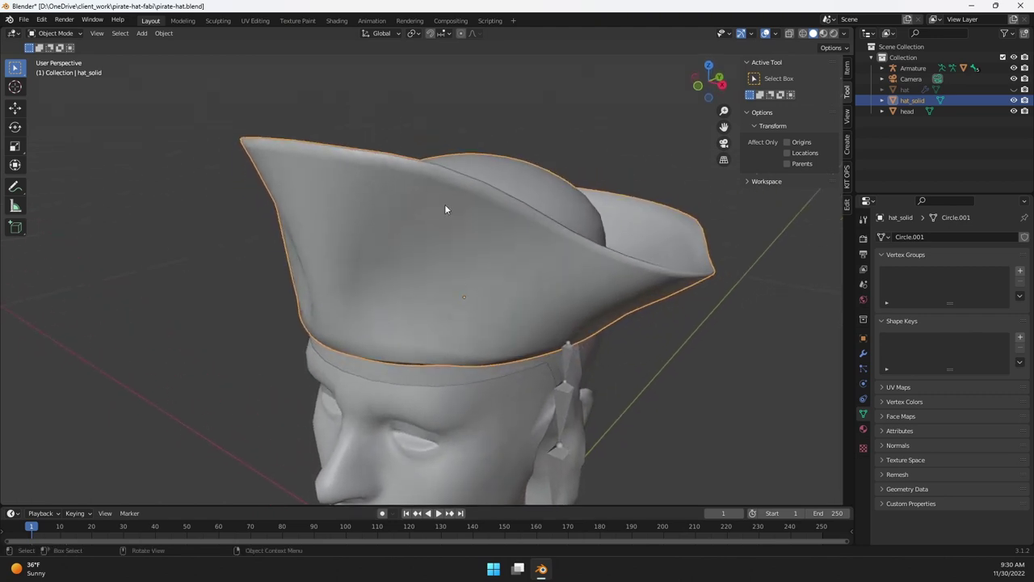
Open the hat mesh for UV editing with all its geometry selected, and compare its seams with the UV islands
click(255, 20)
middle_drag(628, 133, 642, 258)
key(a)
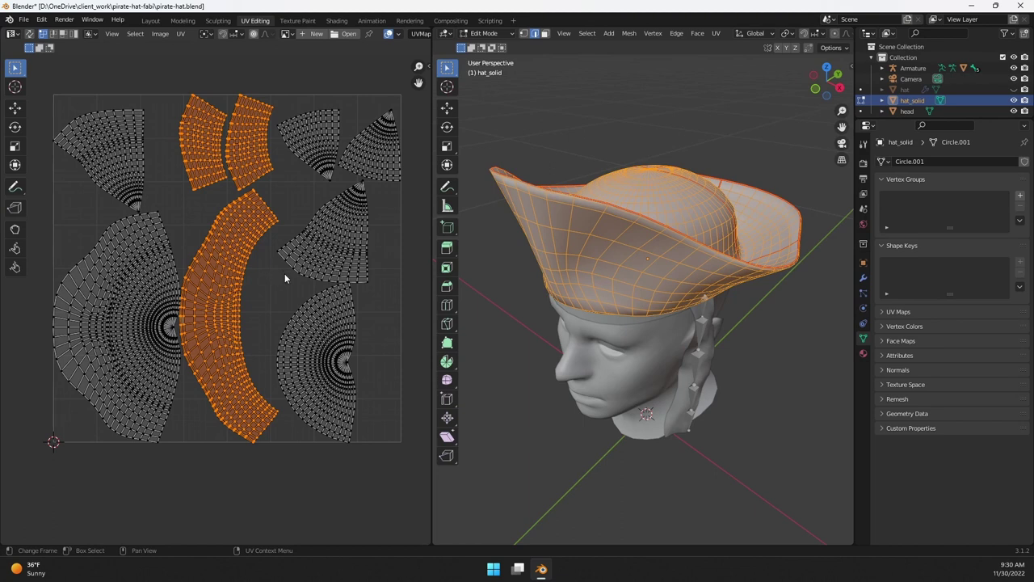
middle_drag(675, 235, 673, 201)
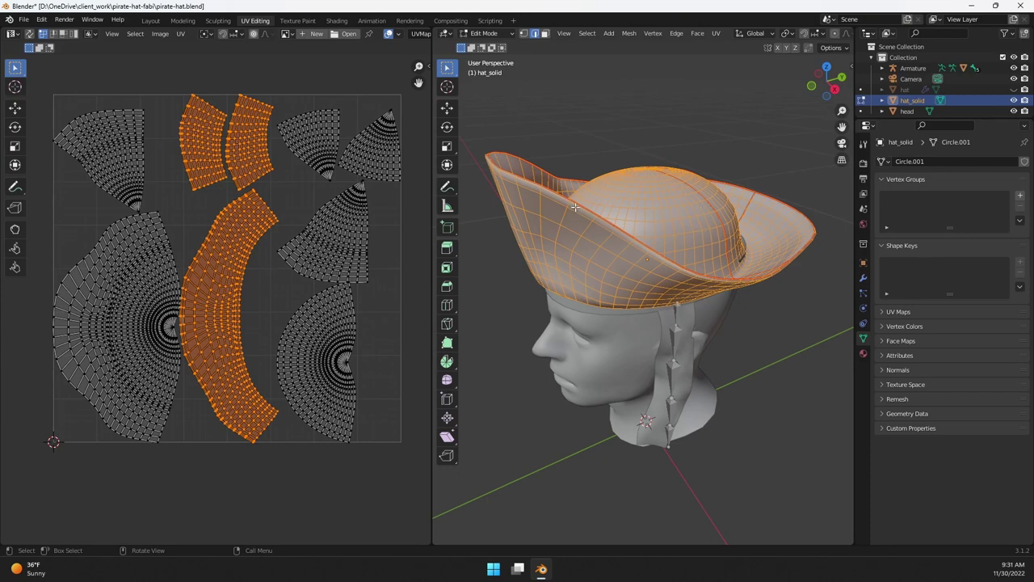
middle_drag(725, 268, 643, 195)
middle_drag(732, 301, 679, 244)
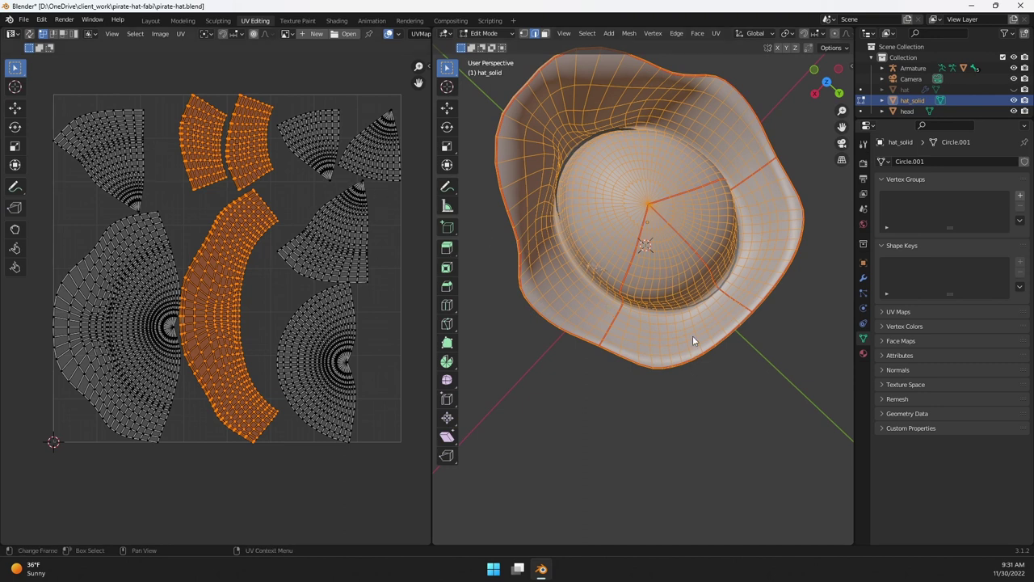
Hide the head object beneath the hat and return to editing the hat_solid mesh
middle_drag(690, 322, 683, 265)
key(Tab)
click(671, 268)
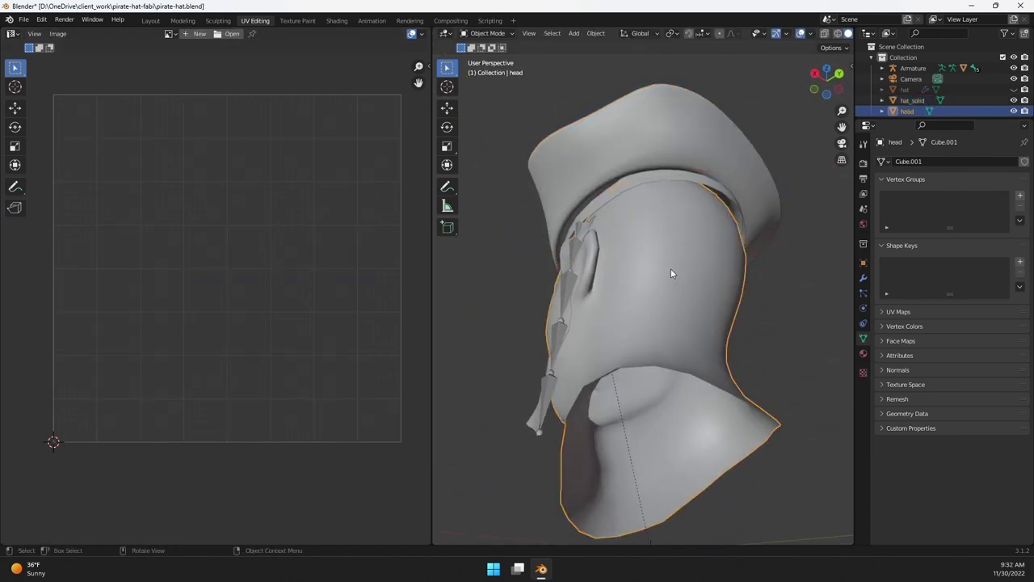
key(h)
click(665, 148)
key(Tab)
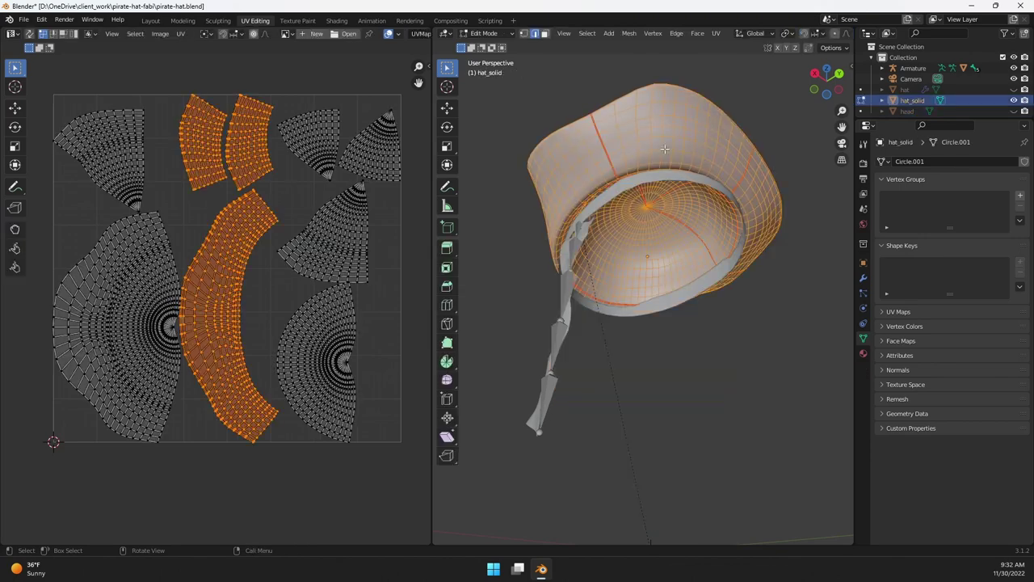
Examine the seam placement on the hat's underside, brim edge, front and crown
middle_drag(683, 210, 661, 196)
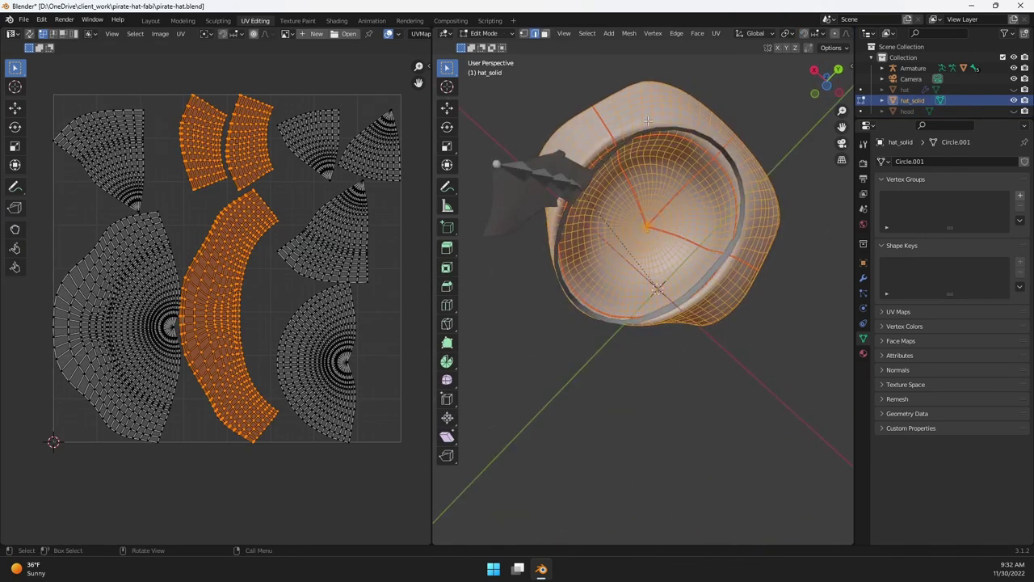
middle_drag(661, 153, 595, 286)
scroll(591, 264, up, 3)
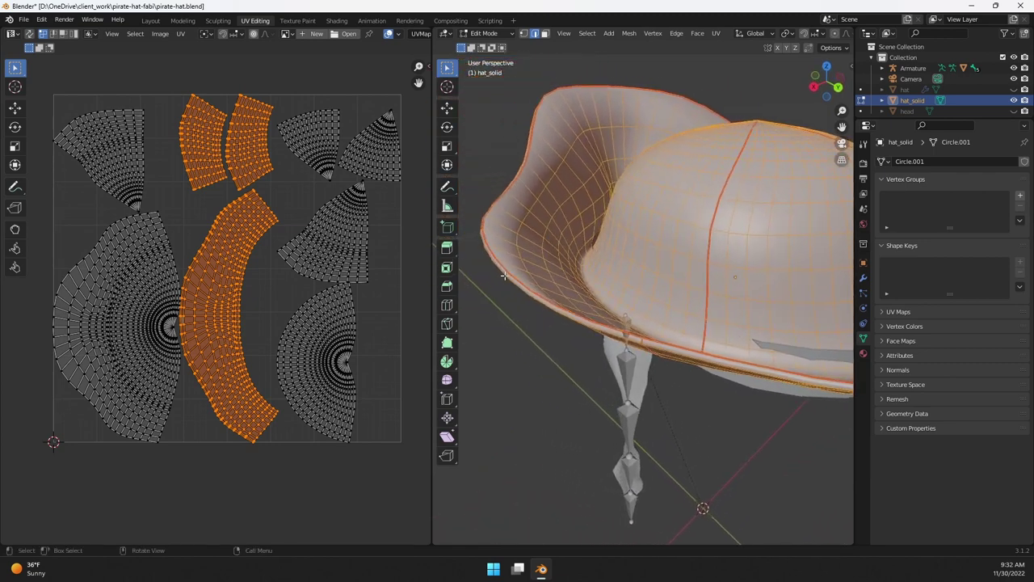
middle_drag(504, 275, 570, 239)
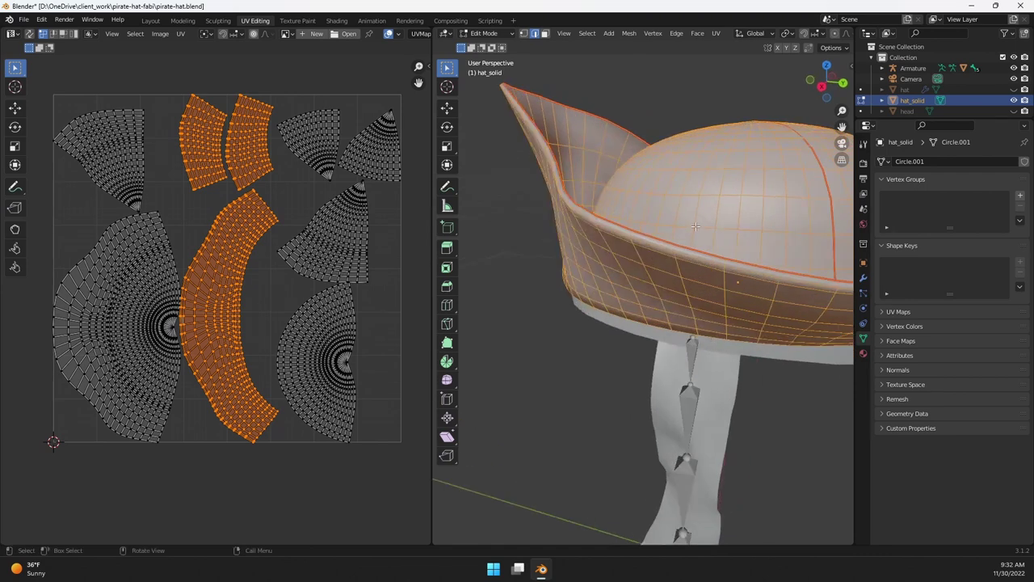
middle_drag(696, 227, 778, 245)
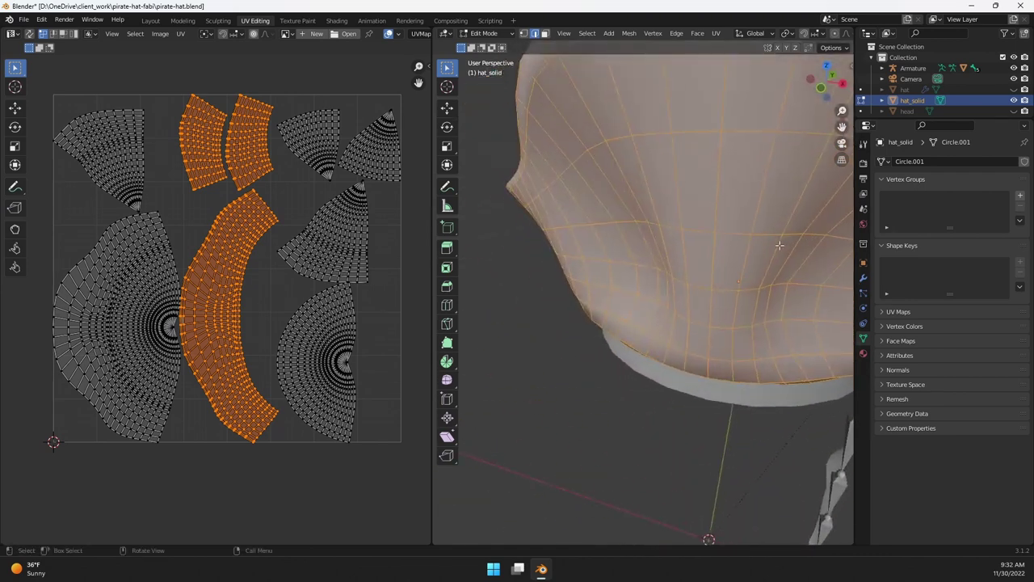
scroll(779, 244, down, 5)
middle_drag(693, 173, 660, 217)
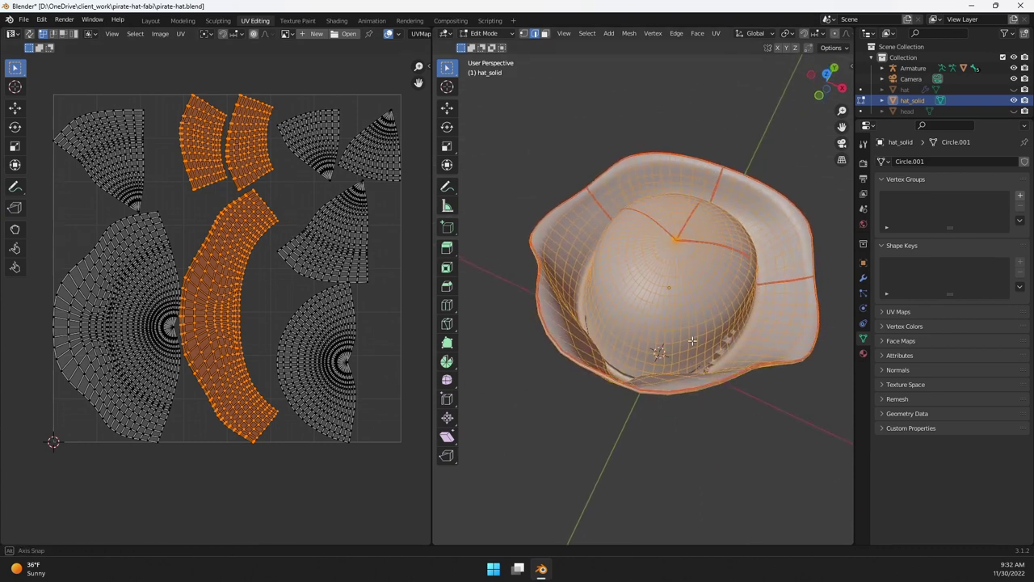
middle_drag(646, 267, 676, 302)
Edit the bandana-head mesh with all its geometry selected, and inspect the UV islands and seams of its band and tail
key(Tab)
click(679, 367)
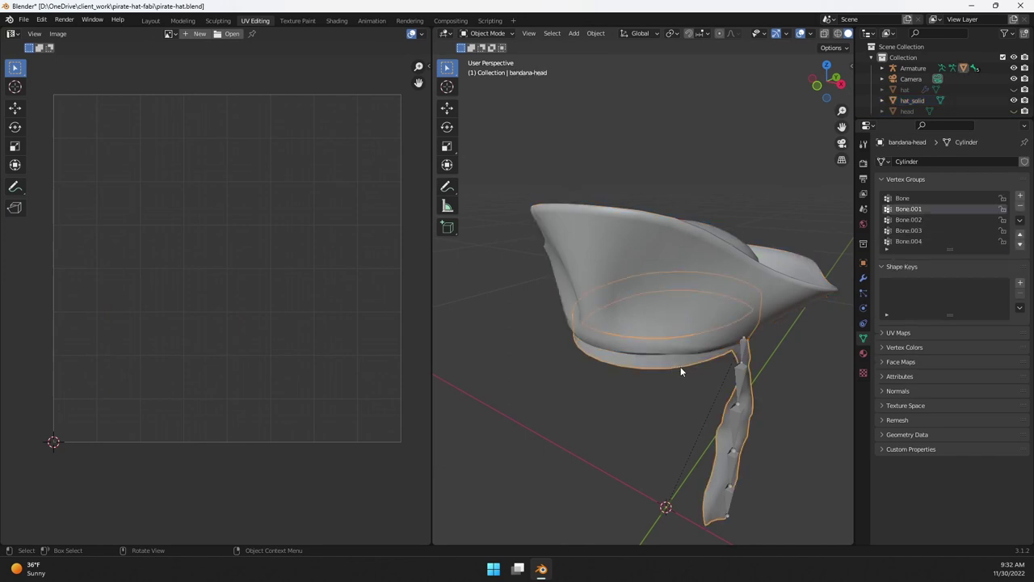
key(Tab)
middle_drag(757, 407, 564, 263)
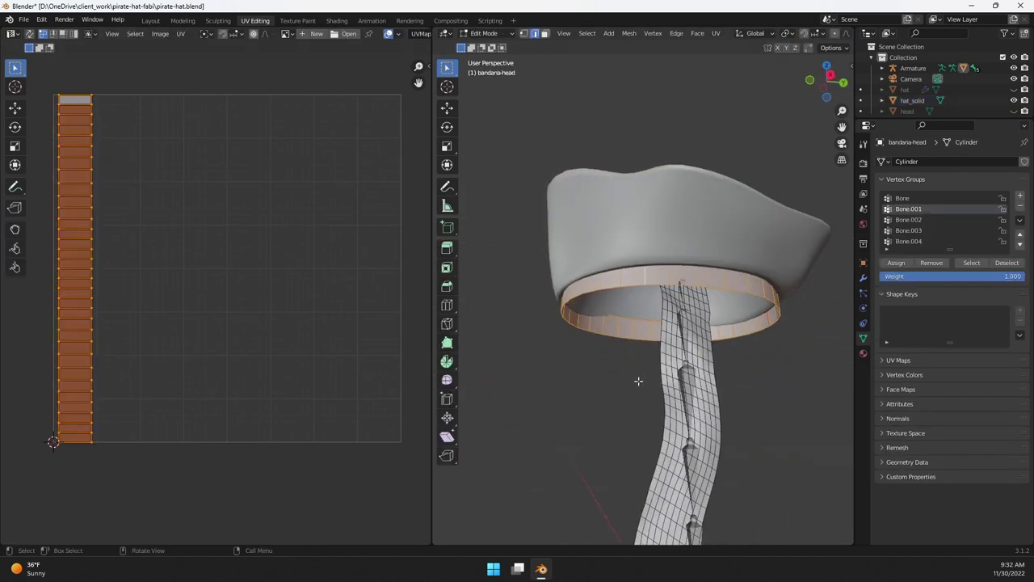
key(Tab)
key(Tab)
key(a)
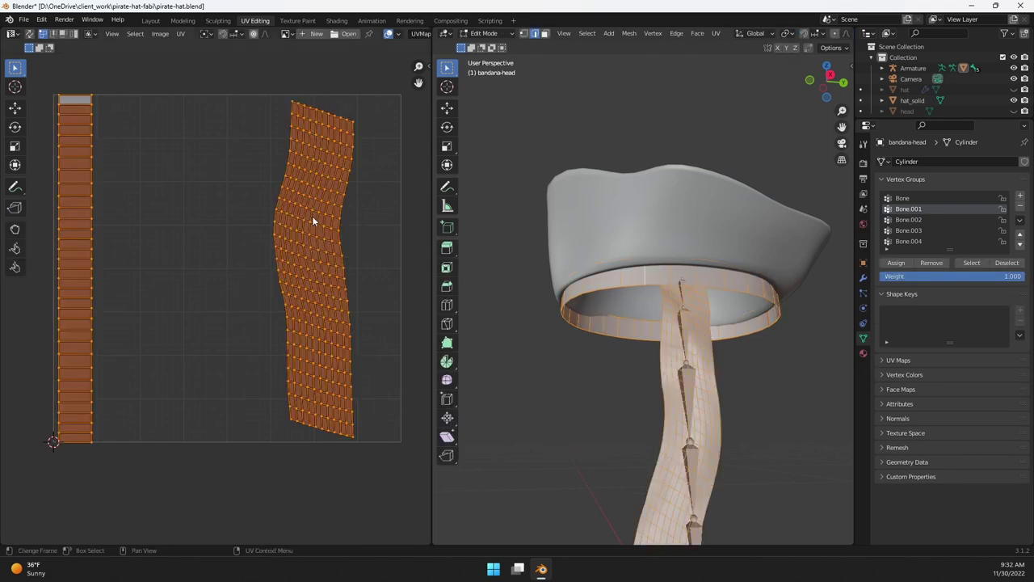
middle_drag(634, 349, 650, 343)
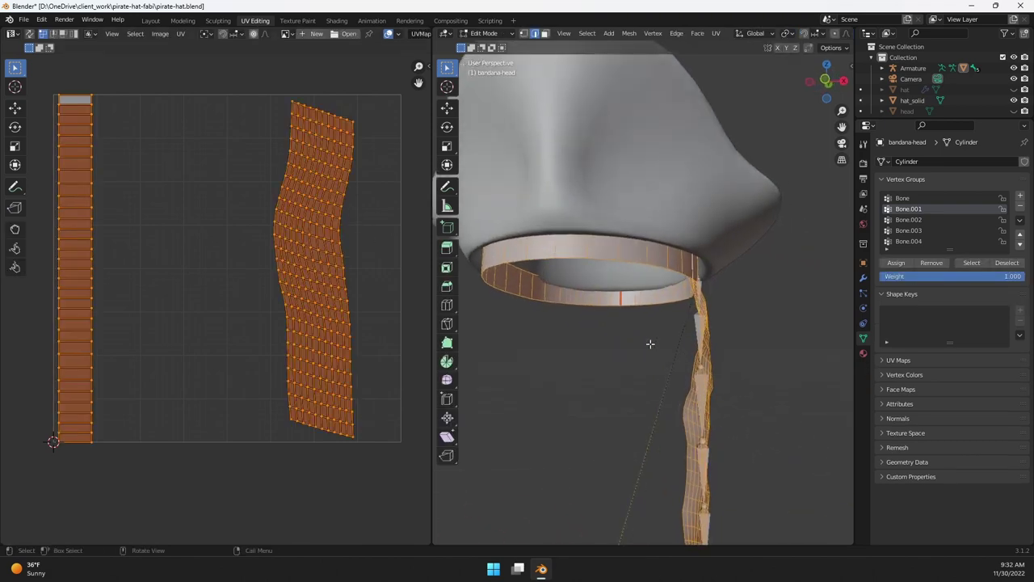
Leave editing of the bandana-head mesh and open the hat_solid mesh for editing
key(Tab)
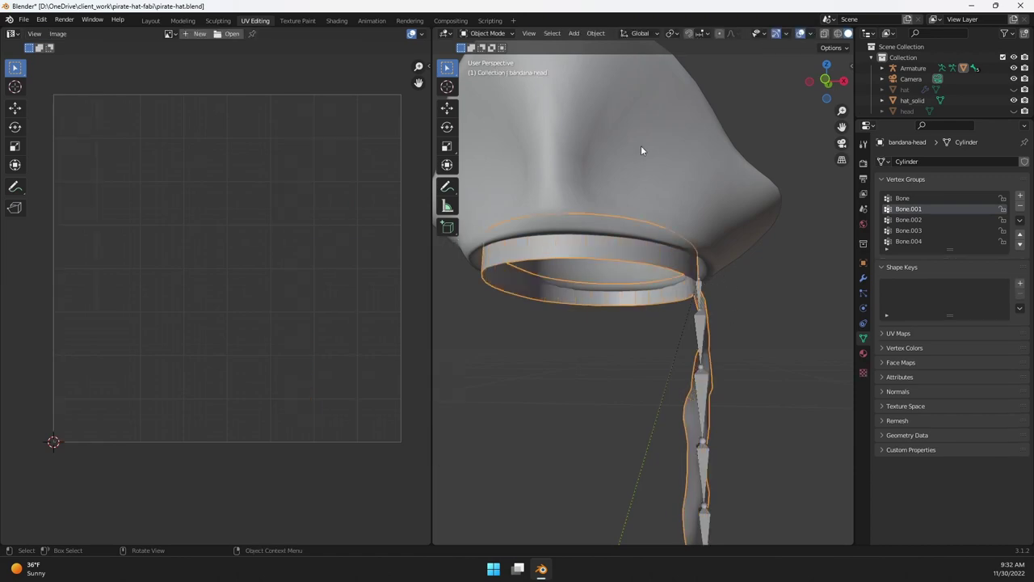
click(639, 142)
key(Tab)
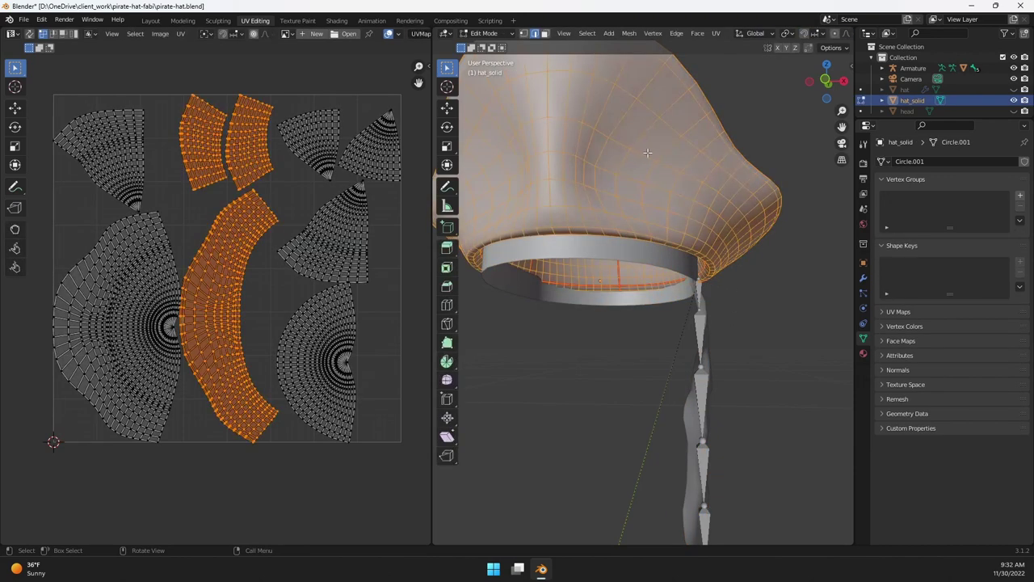
Try unwrapping the hat_solid mesh with Smart UV Project, inspect the fragmented islands, and undo the unwrap
key(u)
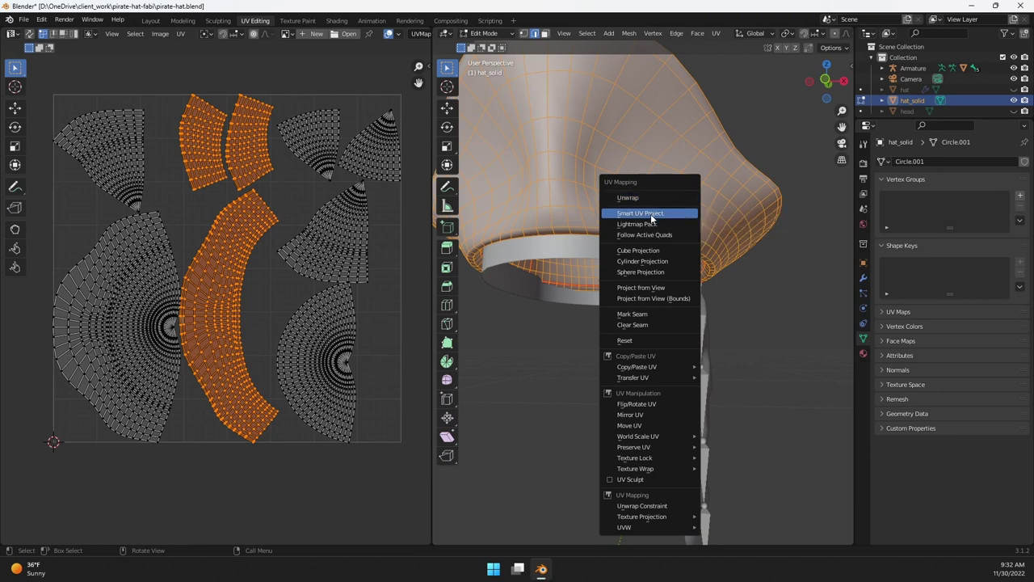
click(651, 215)
click(659, 299)
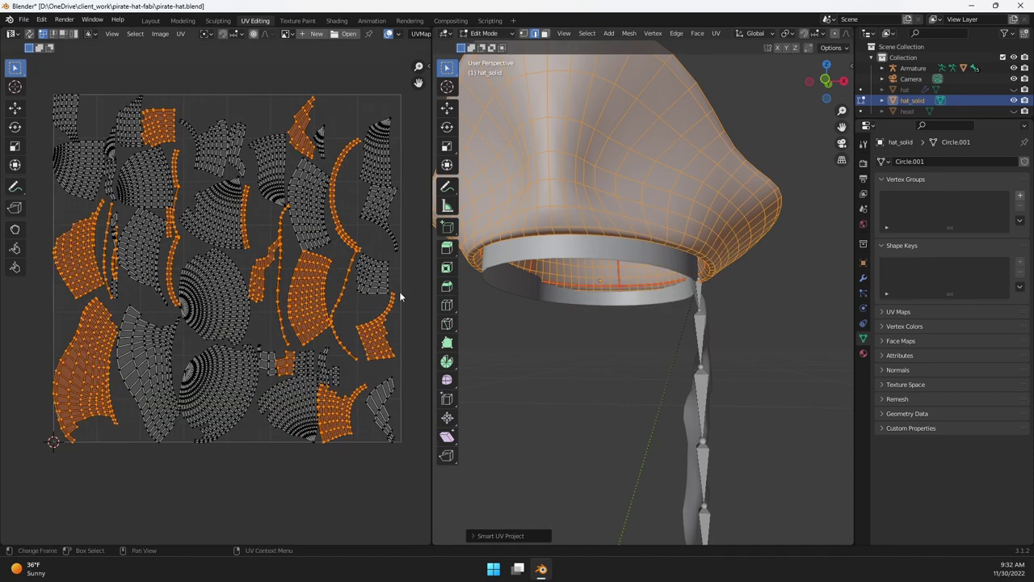
scroll(208, 291, up, 6)
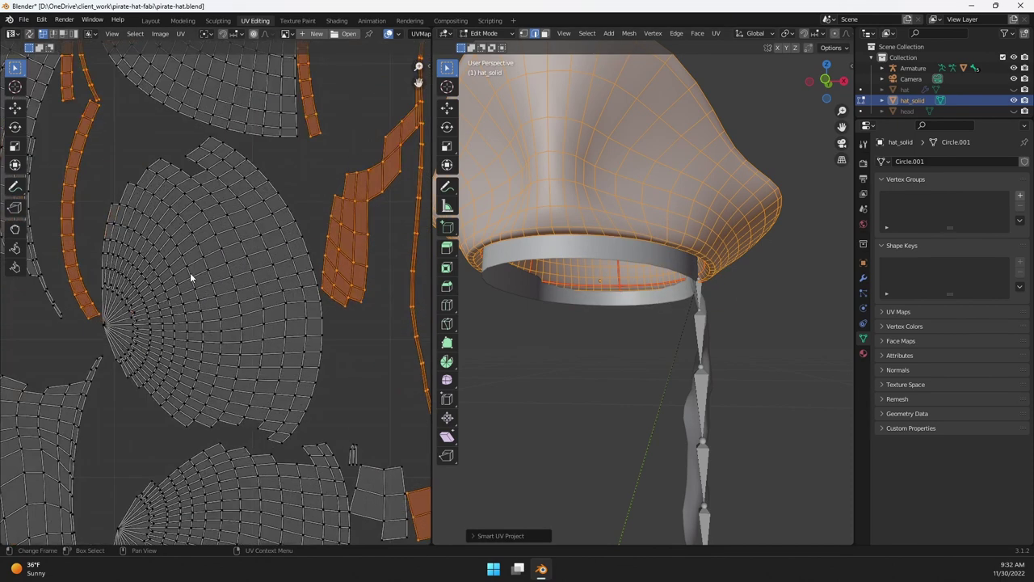
scroll(202, 259, down, 5)
scroll(234, 261, up, 2)
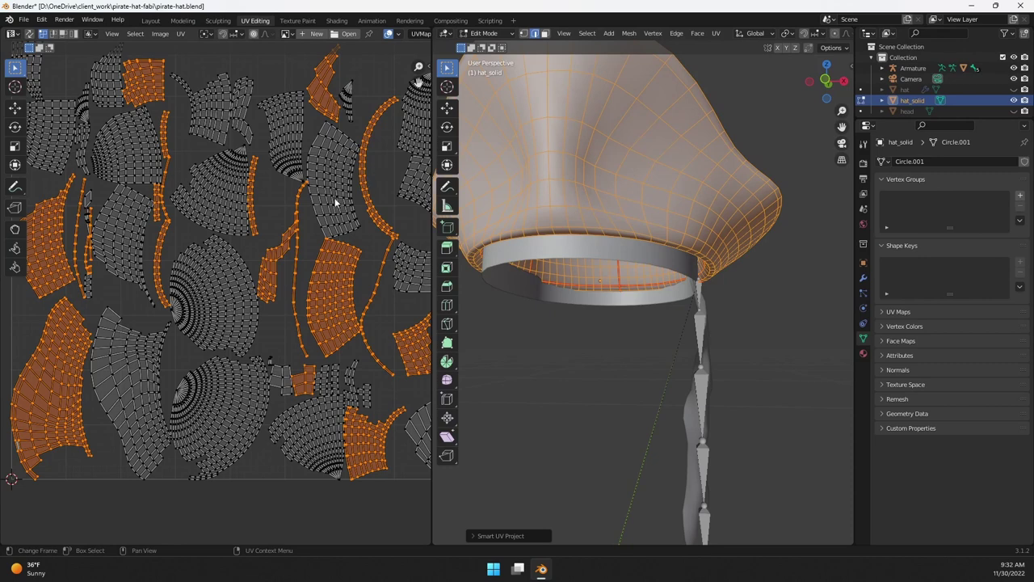
key(ctrl+z)
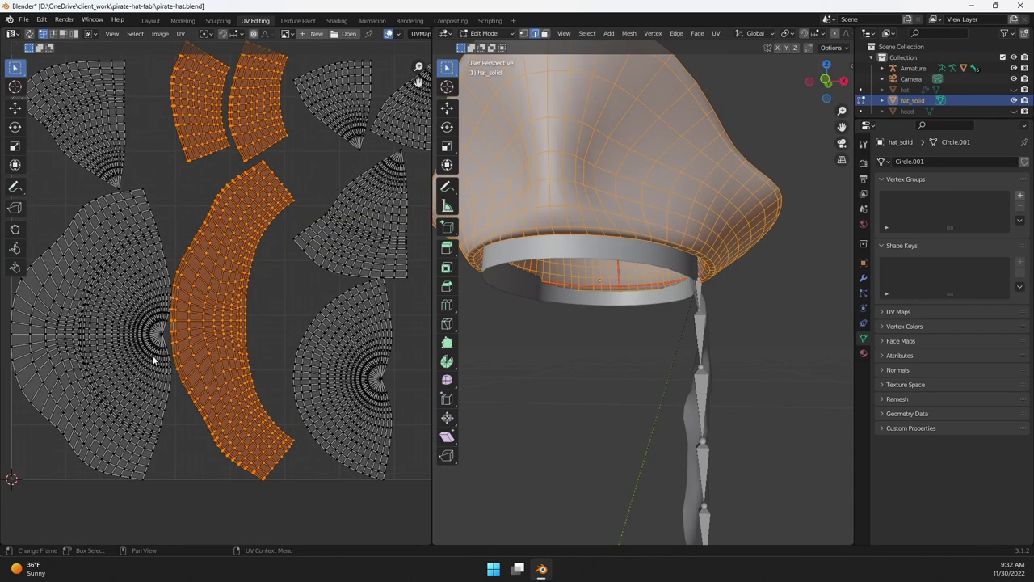
Examine the hat's seam-based UV islands and compare them with the front of the hat_solid mesh
middle_drag(128, 331, 209, 339)
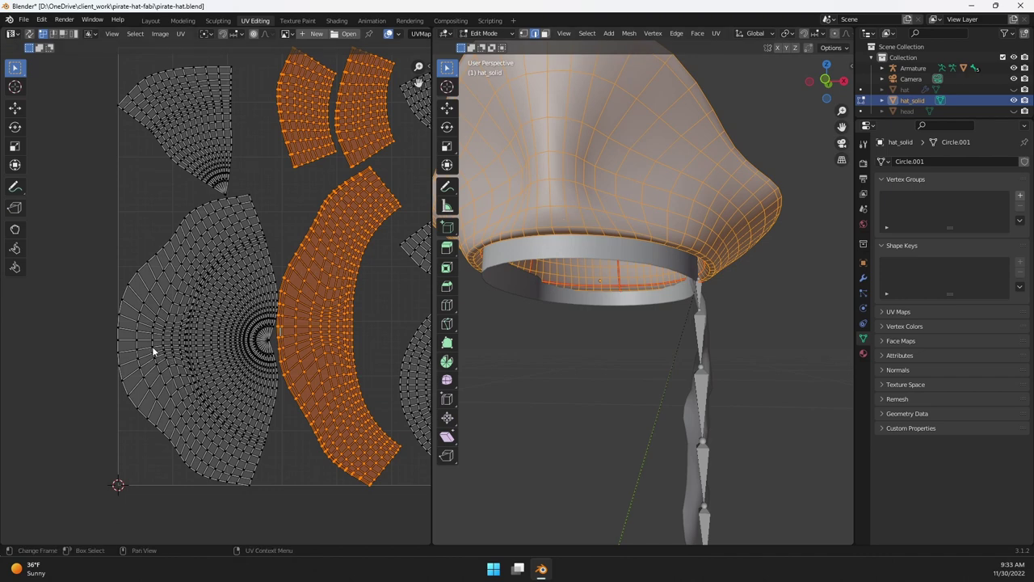
middle_drag(341, 302, 265, 331)
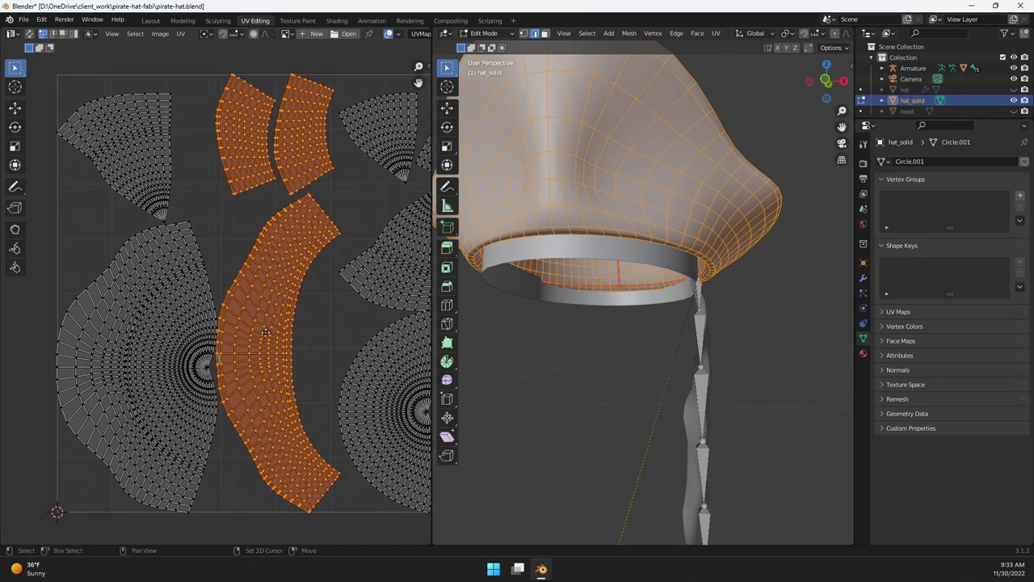
scroll(265, 331, down, 3)
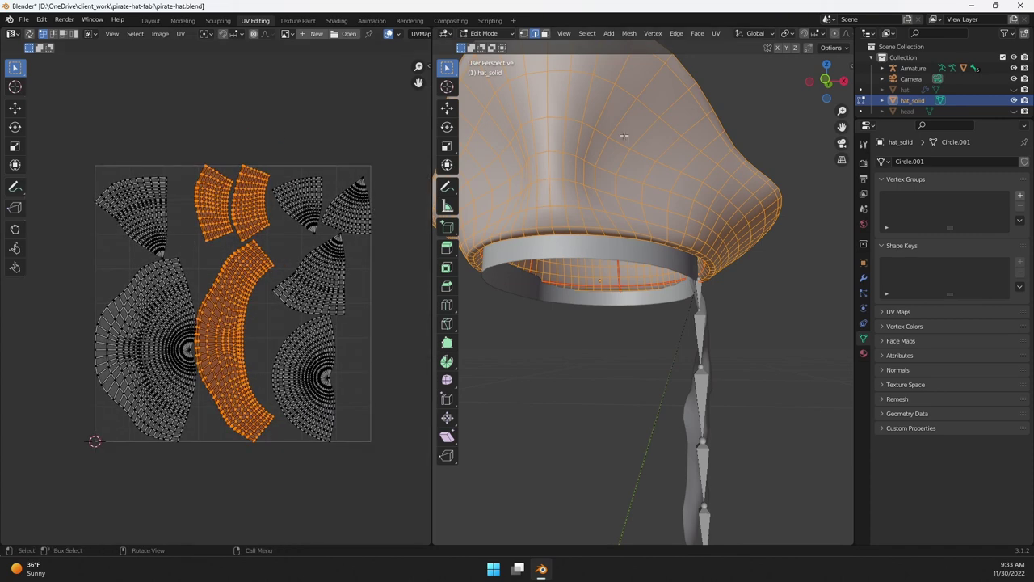
middle_drag(626, 140, 647, 301)
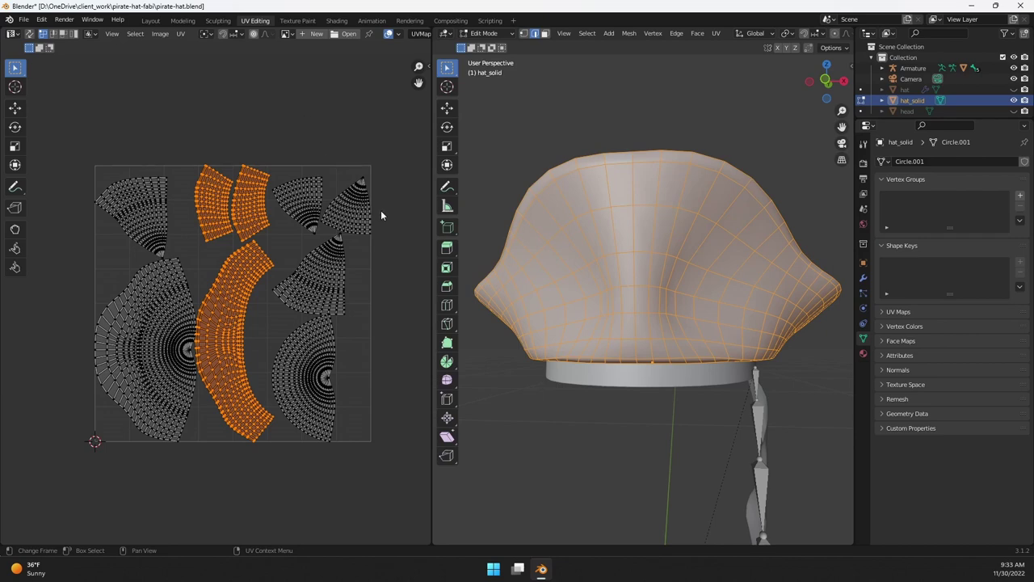
scroll(345, 231, down, 3)
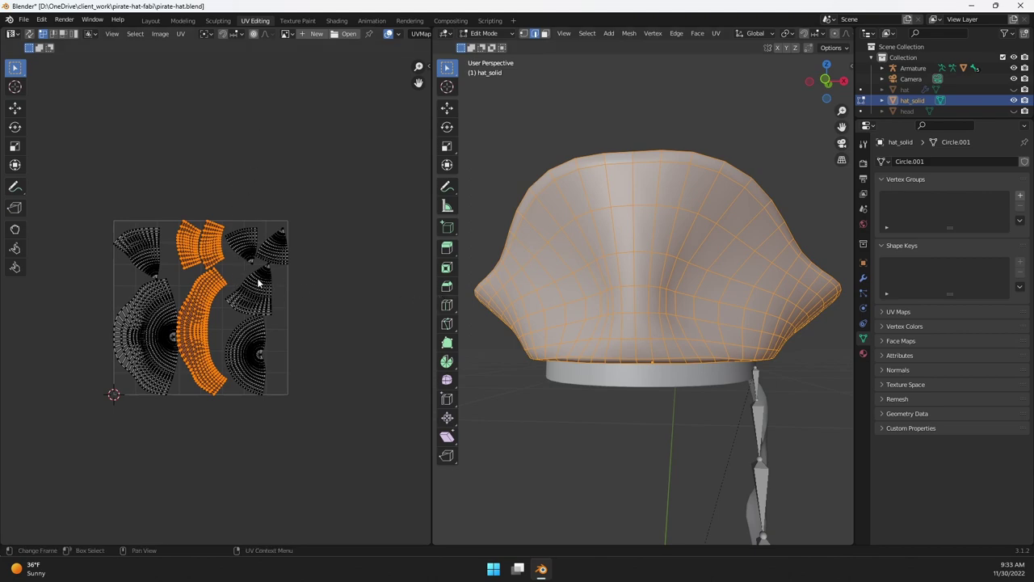
scroll(157, 284, up, 5)
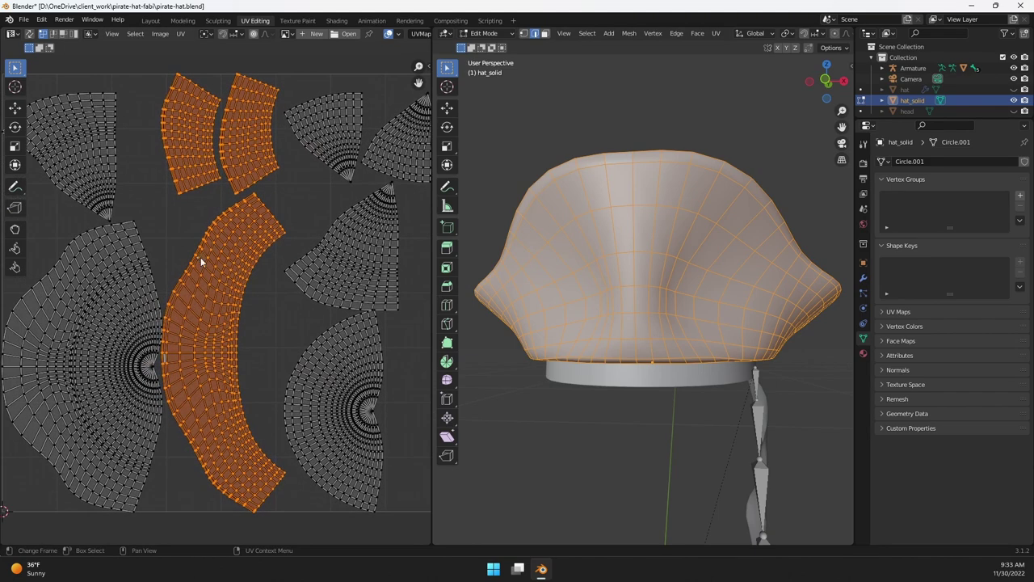
scroll(202, 258, down, 2)
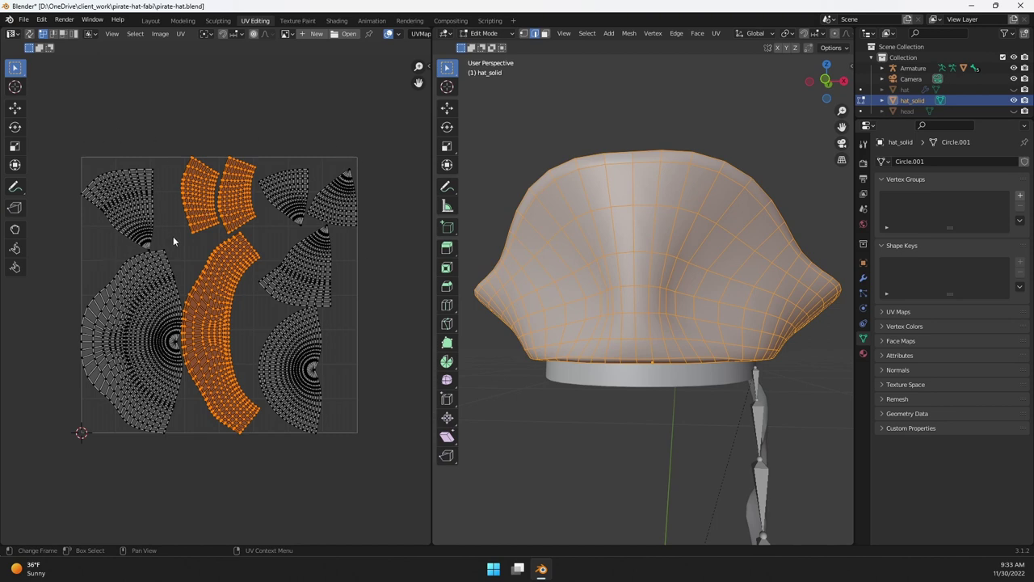
Show the hat mesh's UV map list and inspect how the islands fill the UV space
click(884, 312)
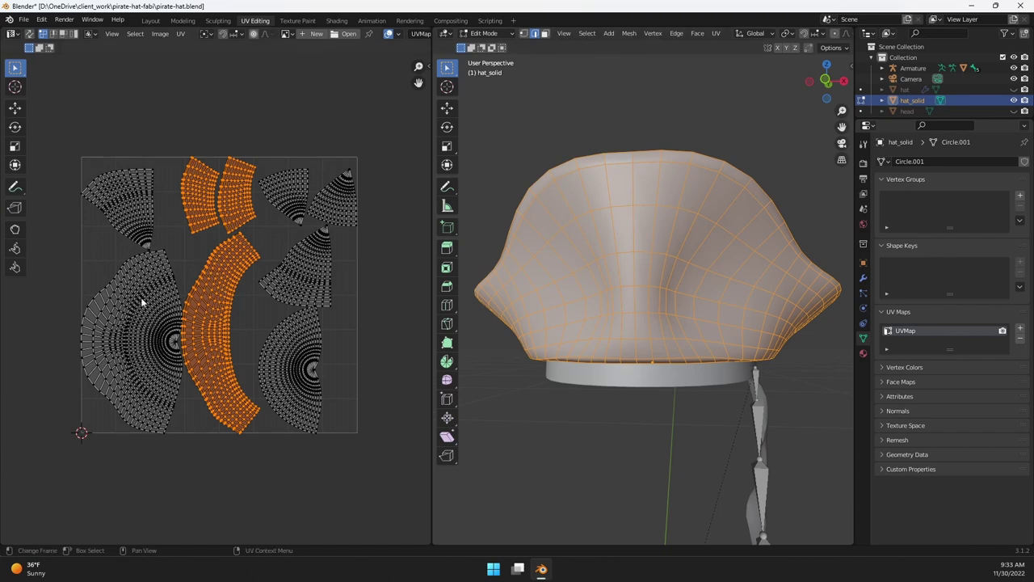
scroll(194, 299, up, 5)
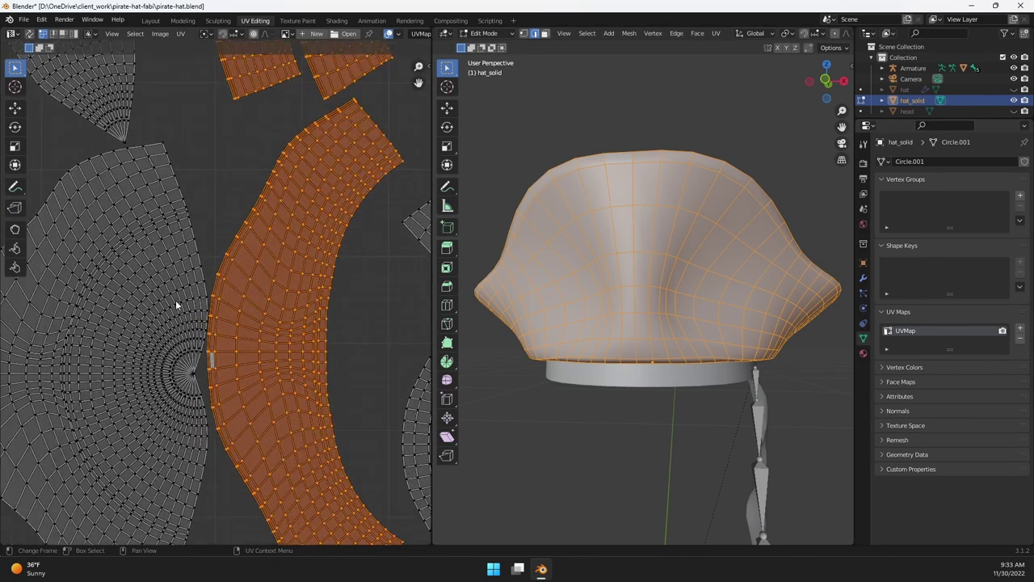
scroll(179, 300, down, 3)
scroll(243, 278, up, 1)
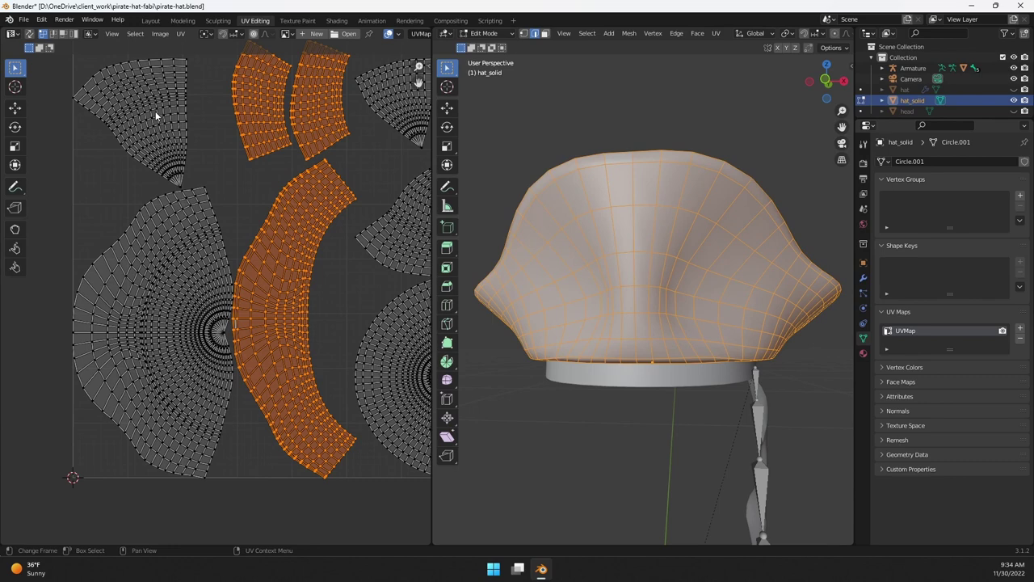
scroll(281, 241, down, 3)
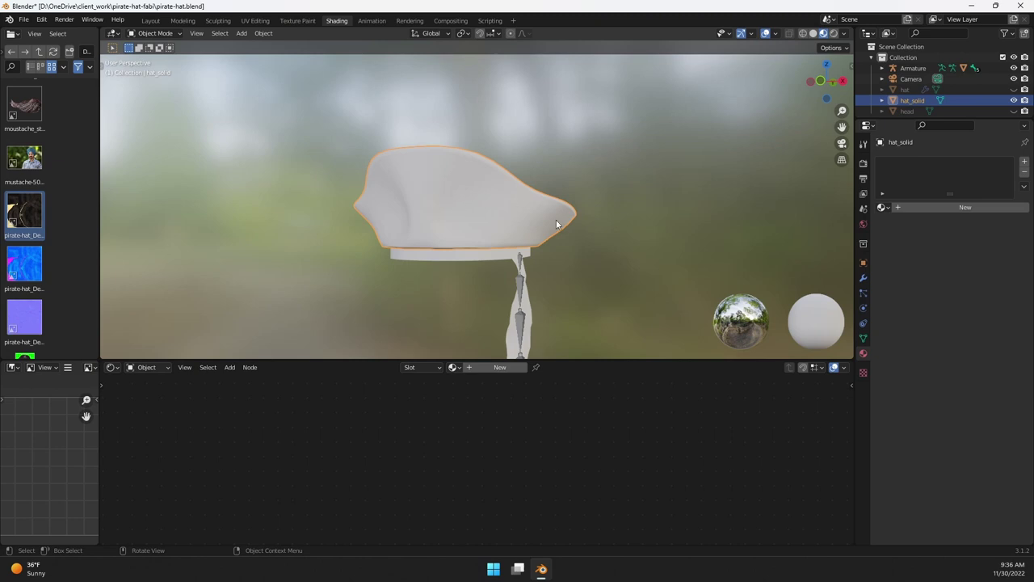
Create a new material for hat_solid in the Shading workspace and set its base color to black
click(922, 209)
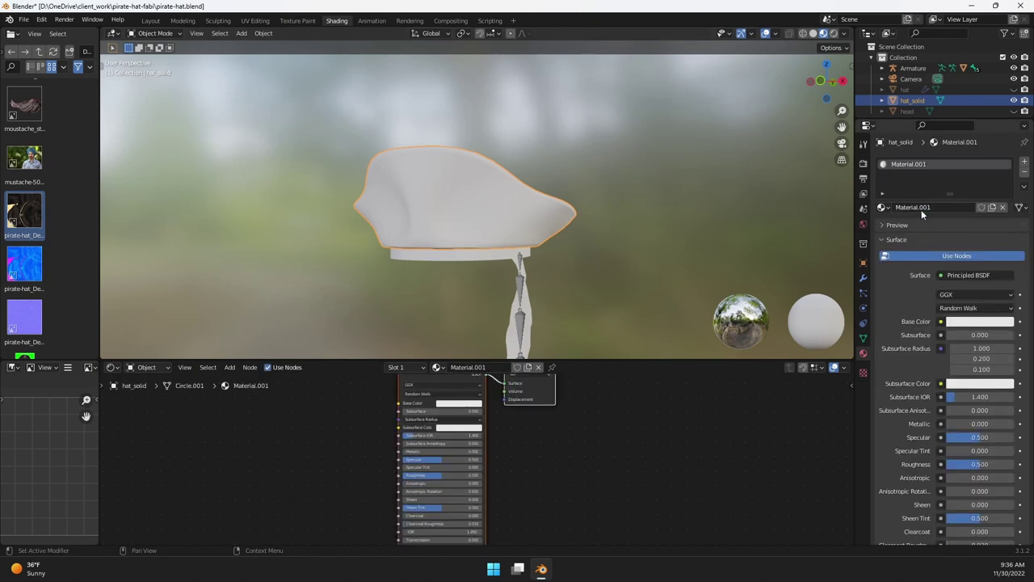
drag(691, 361, 654, 258)
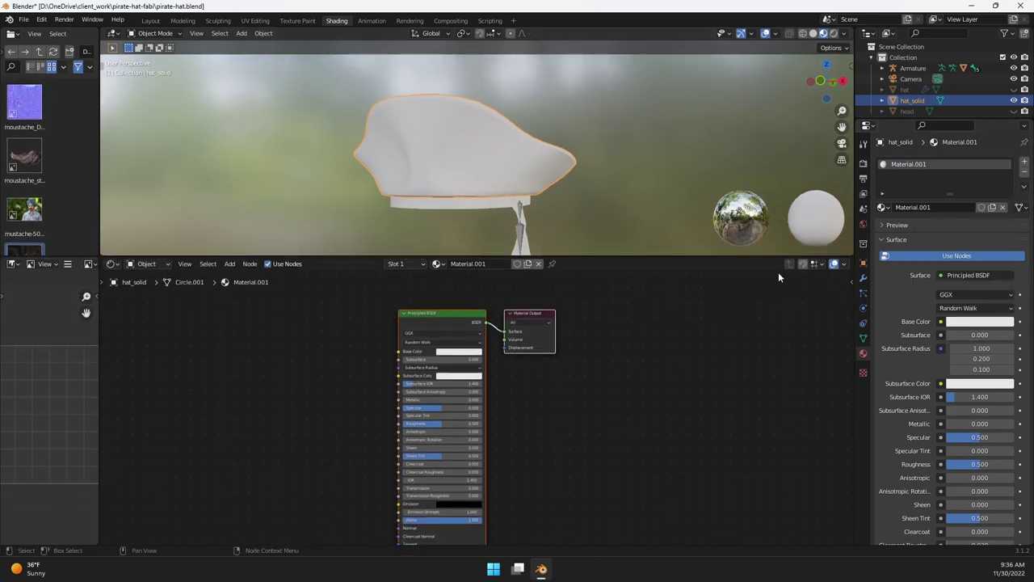
click(974, 327)
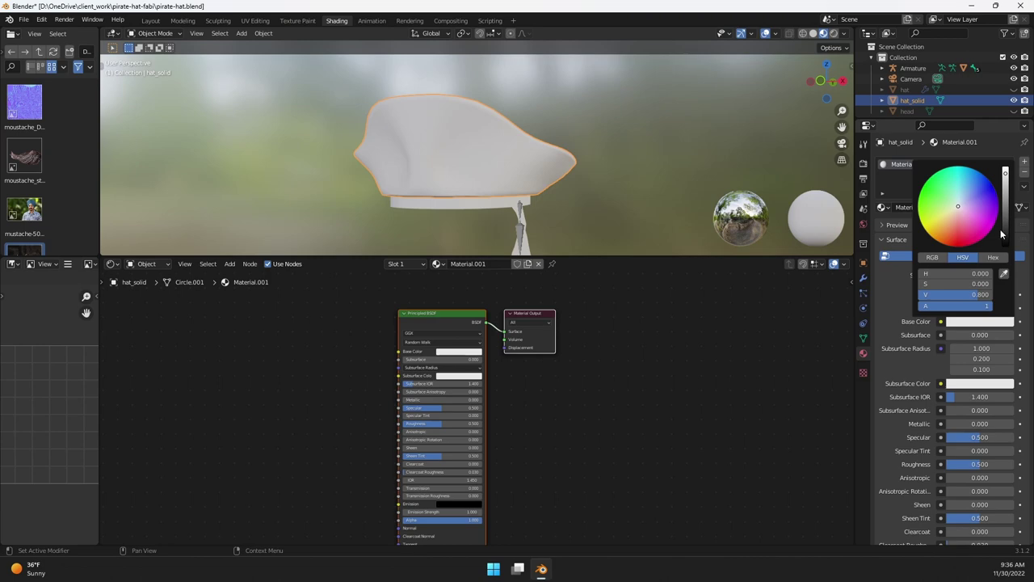
drag(1003, 228, 1004, 252)
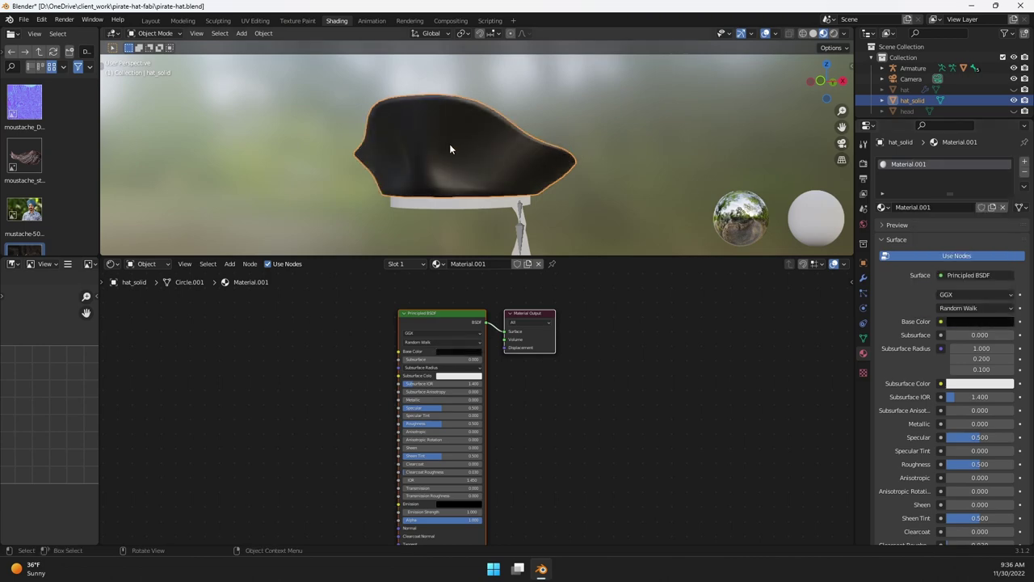
middle_drag(450, 149, 623, 282)
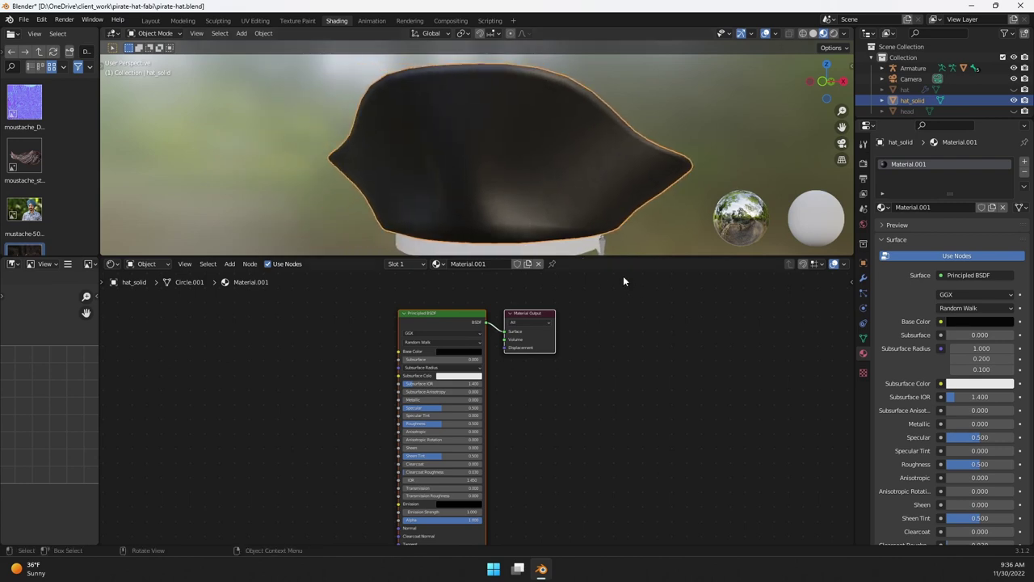
drag(644, 258, 614, 300)
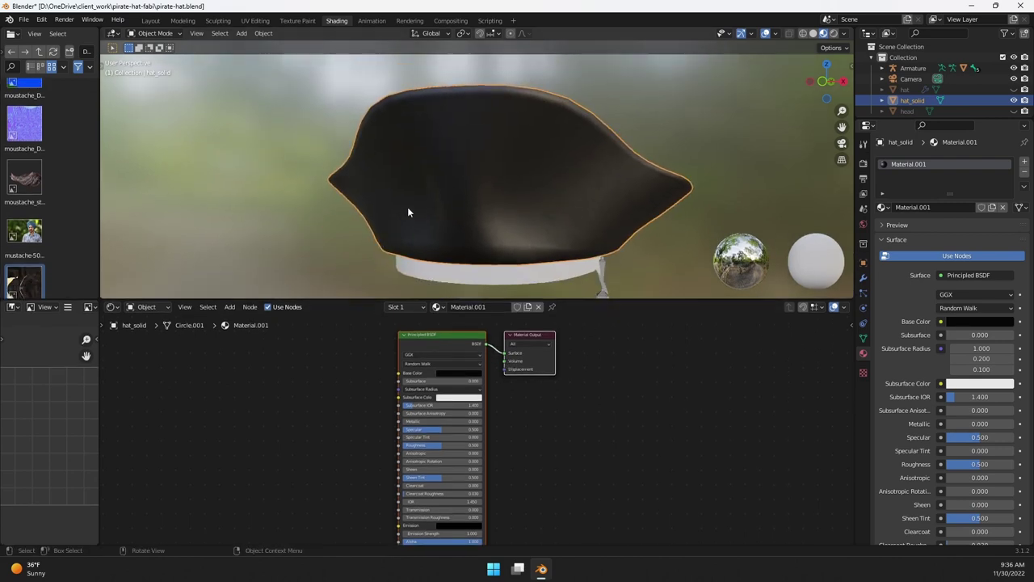
Add the pirate-hat_DefaultMaterial_base.jpg image texture to the hat material and connect its color to Base Color
scroll(63, 201, down, 5)
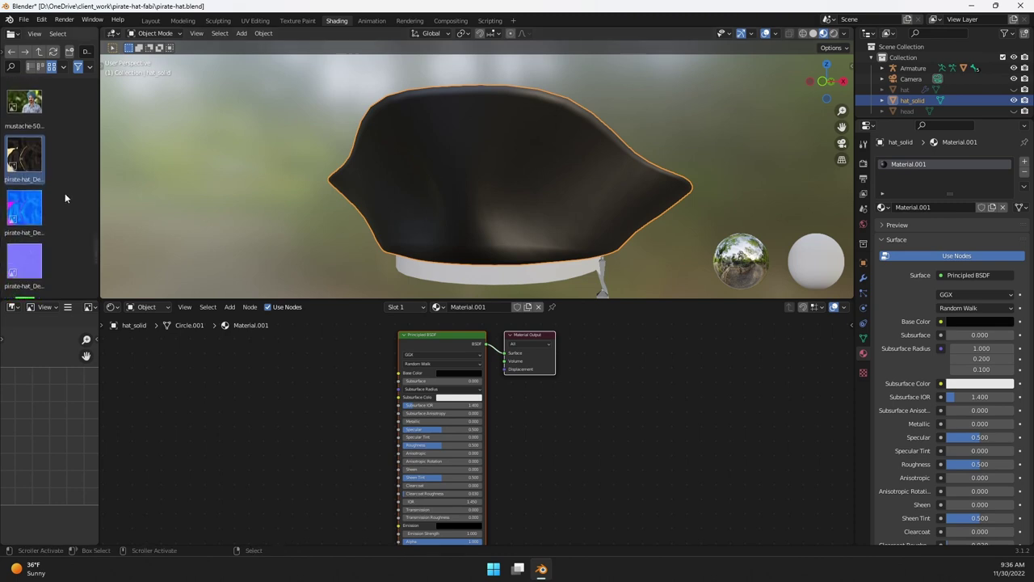
scroll(65, 213, up, 3)
drag(22, 112, 196, 389)
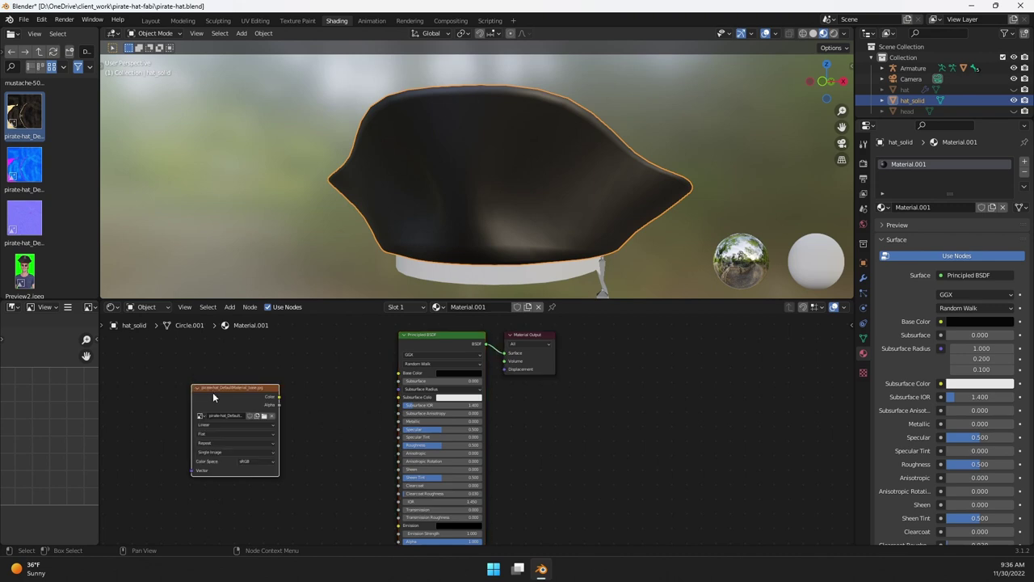
drag(278, 396, 400, 373)
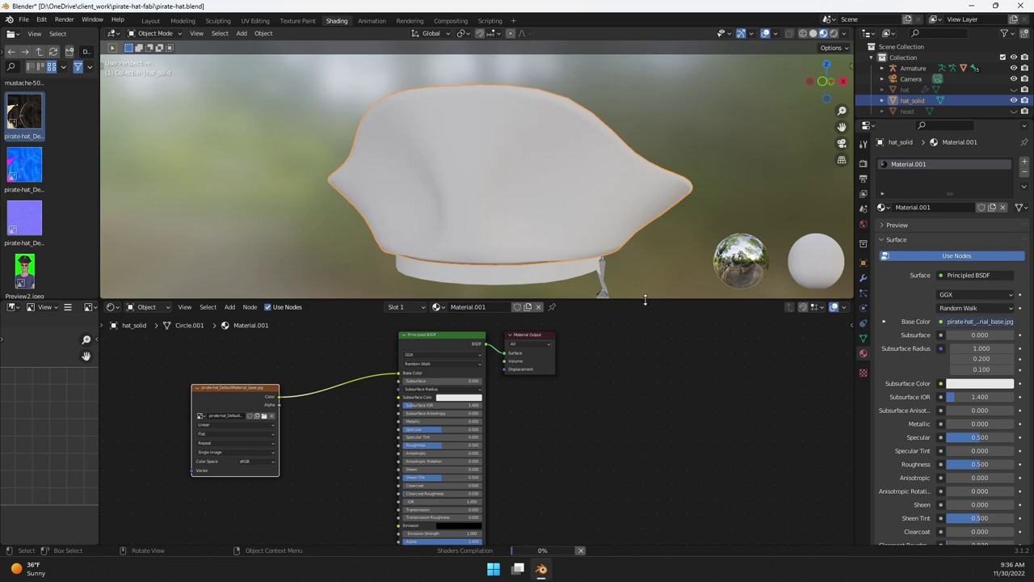
Inspect the textured hat up close and from the front, and place the image texture node higher beside the Principled BSDF
drag(645, 300, 574, 260)
middle_drag(575, 234, 590, 96)
scroll(583, 86, up, 6)
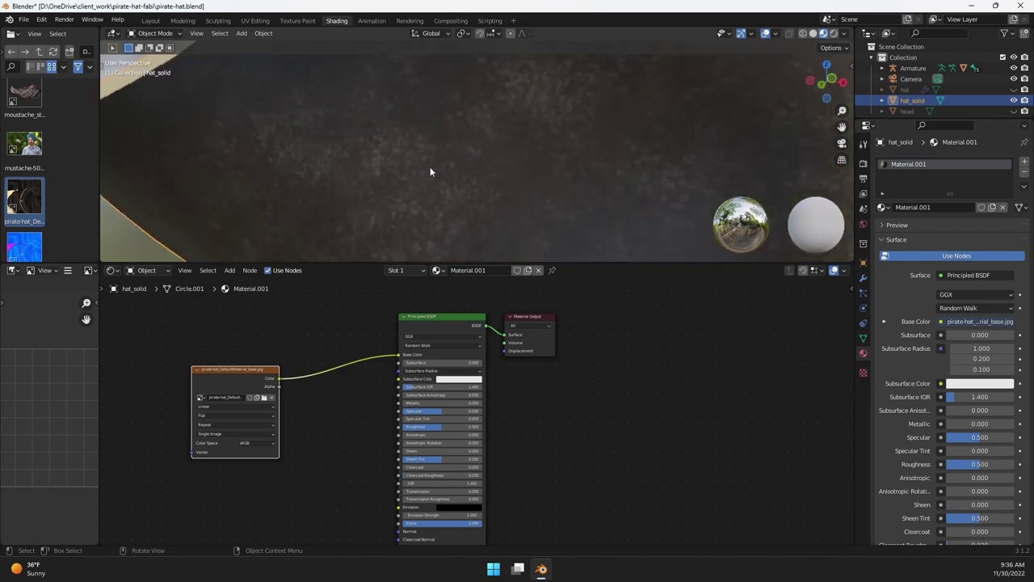
scroll(511, 151, down, 8)
mouse_move(582, 161)
middle_down()
mouse_move(407, 203)
mouse_move(340, 202)
mouse_move(596, 166)
middle_up()
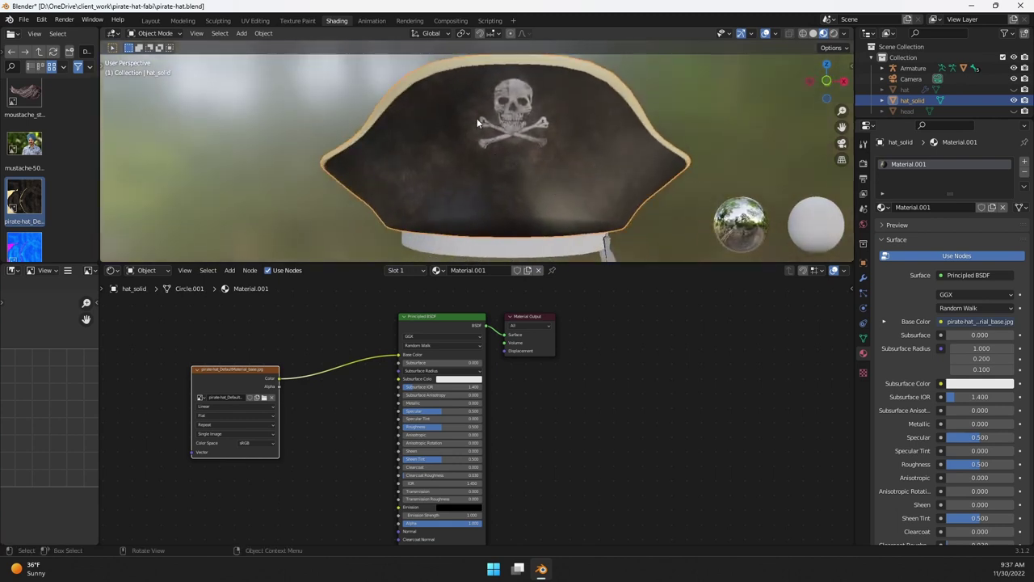
drag(239, 374, 245, 326)
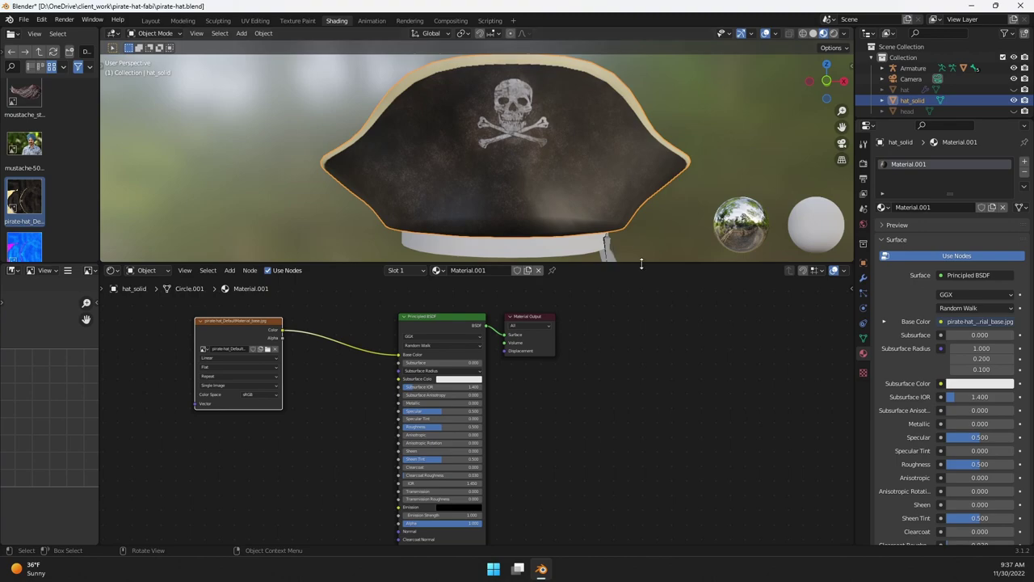
drag(641, 263, 630, 340)
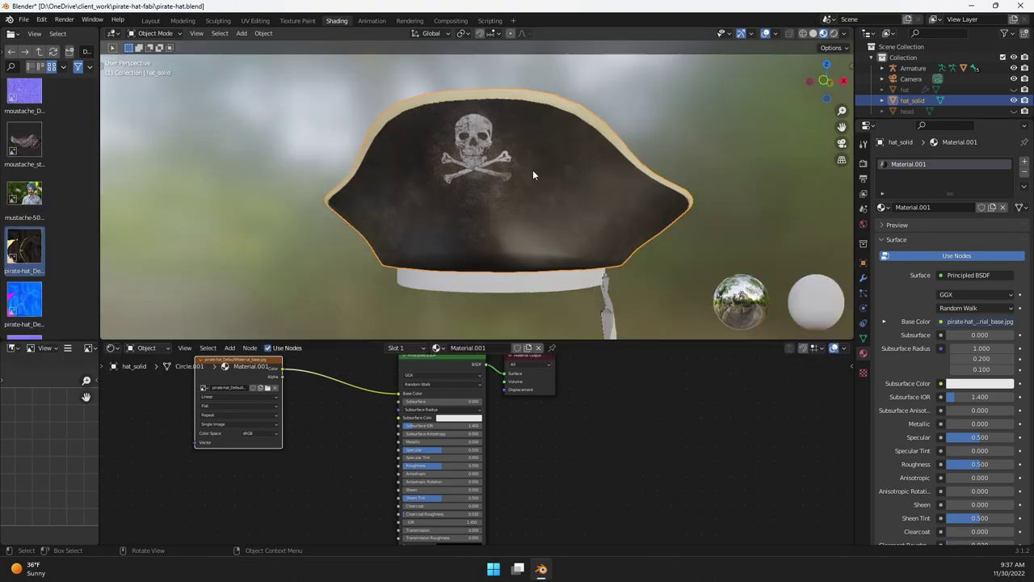
Return to UV editing and examine how the skull and brim trim in the base texture line up with the hat's UV islands
click(254, 21)
scroll(309, 272, down, 5)
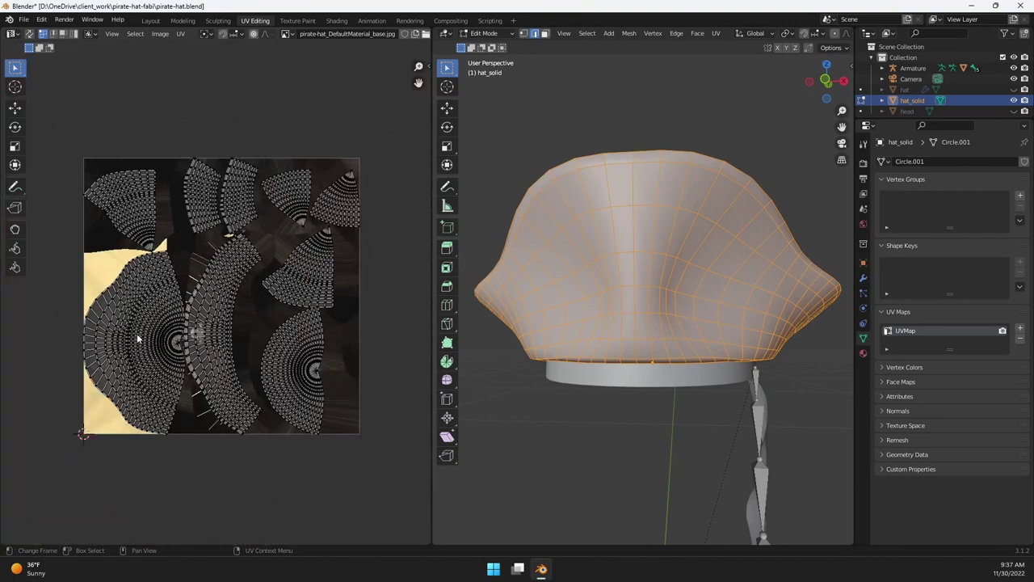
scroll(224, 358, up, 6)
scroll(213, 368, down, 3)
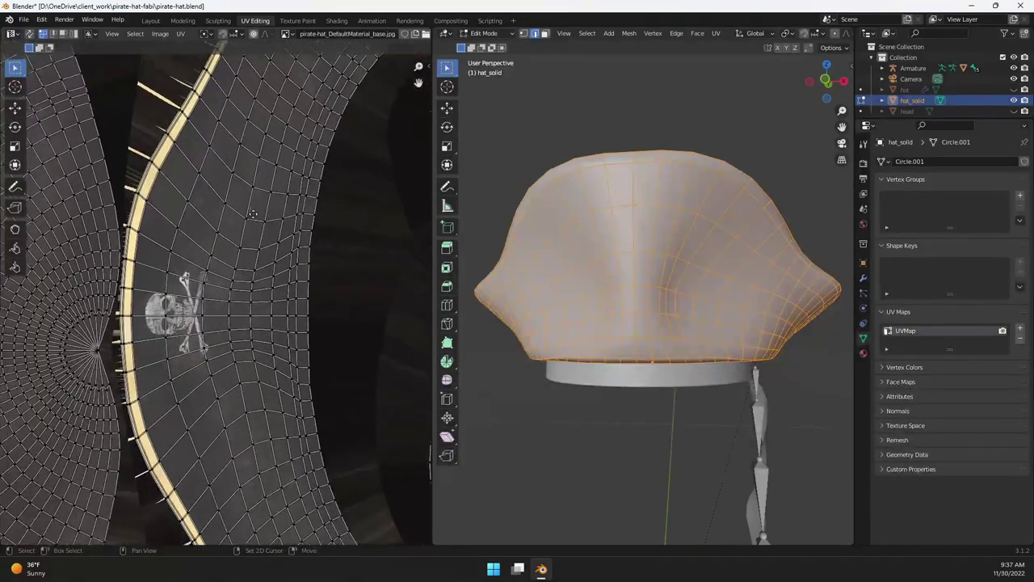
scroll(277, 178, up, 5)
scroll(230, 255, down, 1)
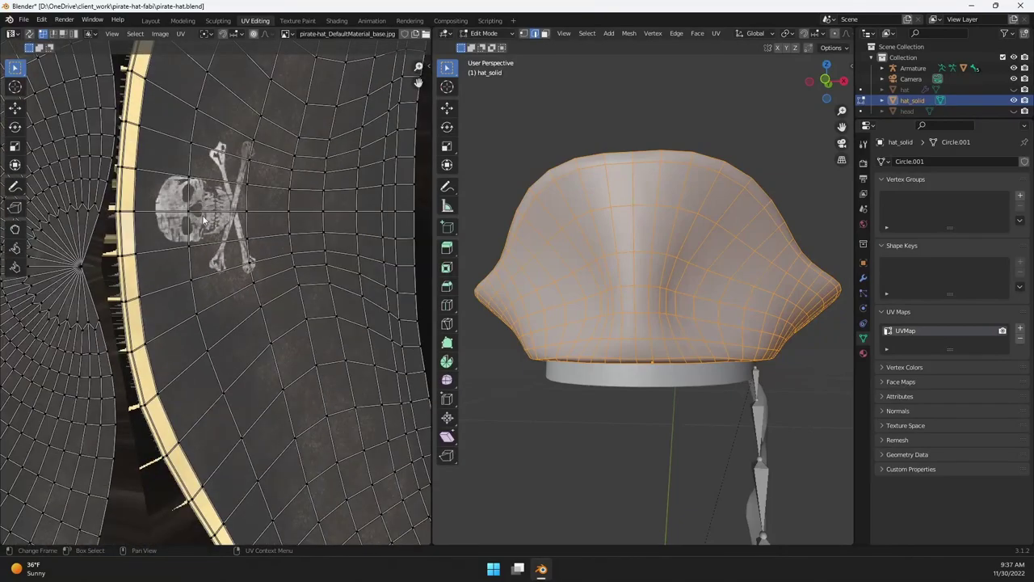
scroll(268, 212, down, 5)
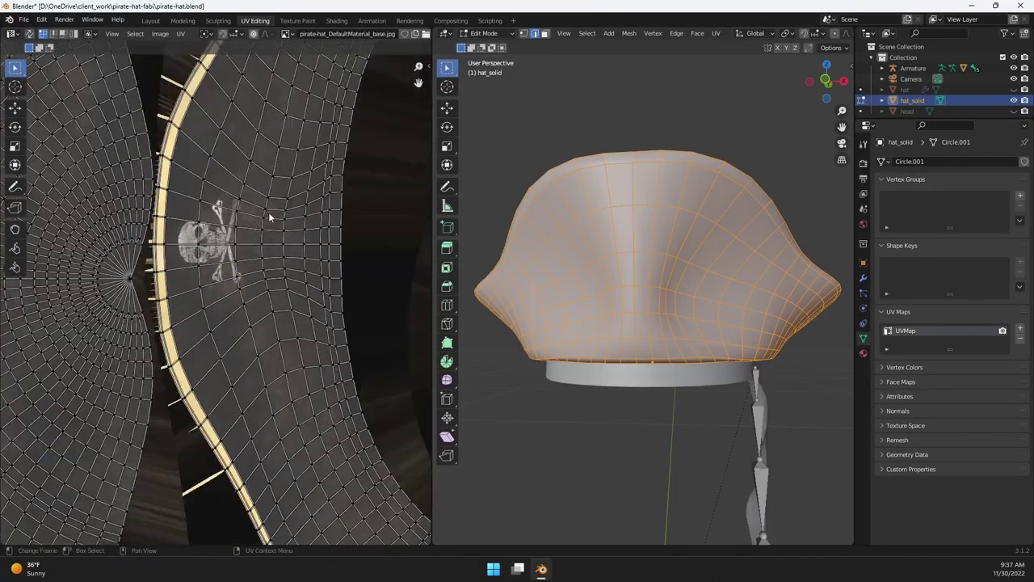
Examine the hat's other UV islands against the base texture, both close up and across the full layout
scroll(270, 228, up, 3)
scroll(192, 247, up, 6)
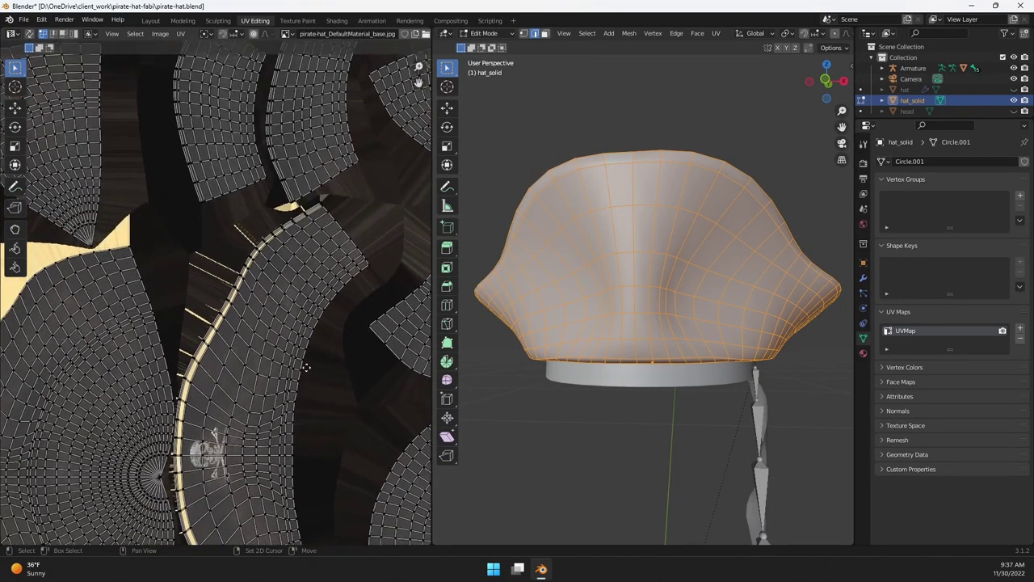
scroll(89, 178, down, 3)
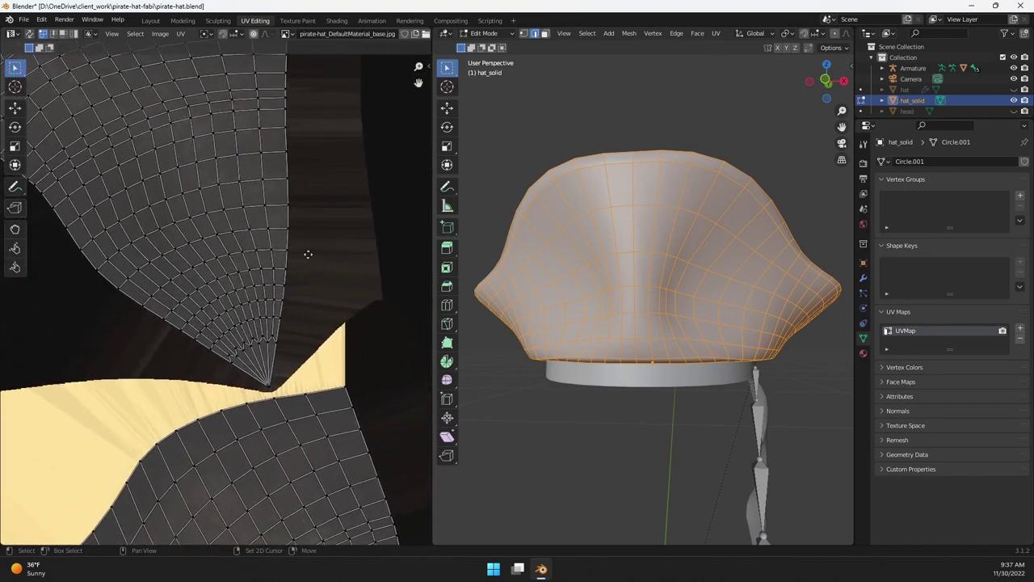
scroll(202, 180, up, 6)
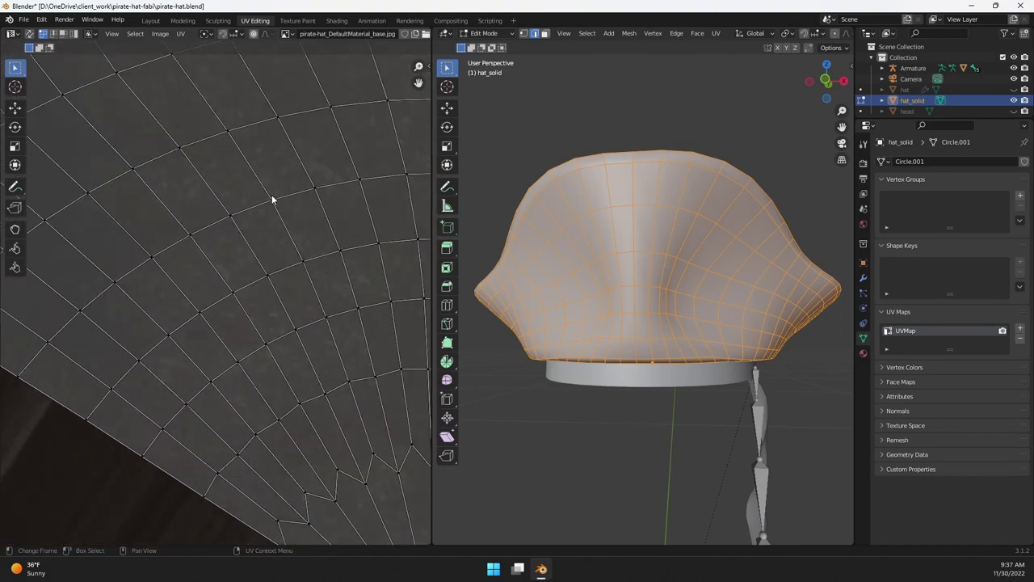
scroll(272, 198, down, 5)
scroll(269, 275, down, 2)
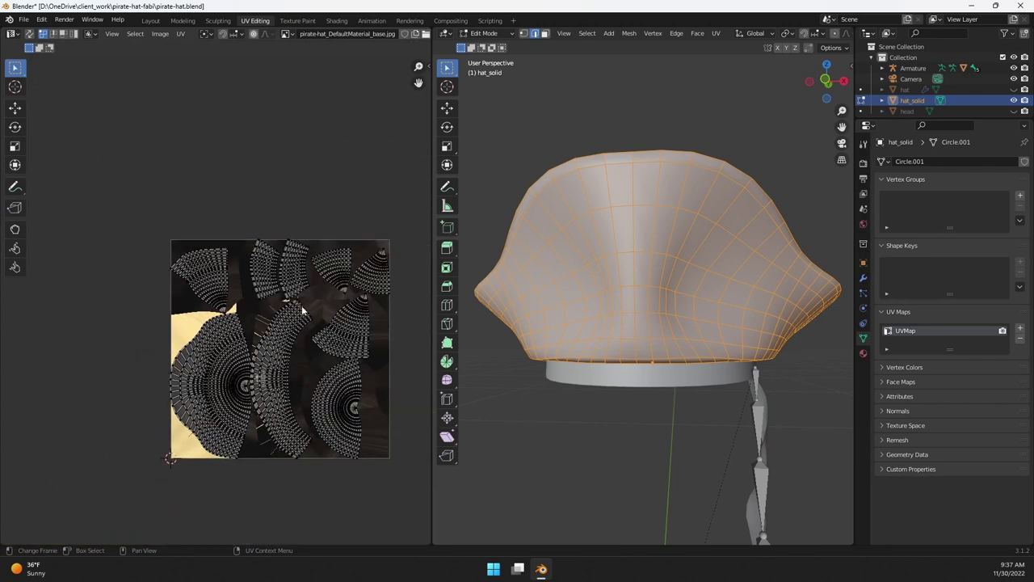
scroll(210, 279, up, 5)
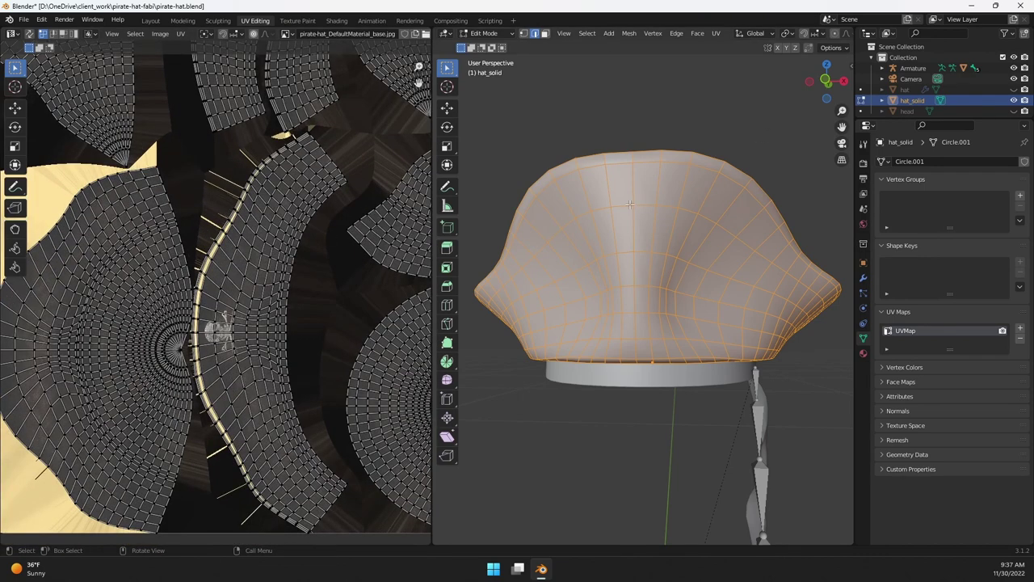
Leave Edit Mode and show hat_solid with Material Preview shading, tilting the view to check its front
key(Tab)
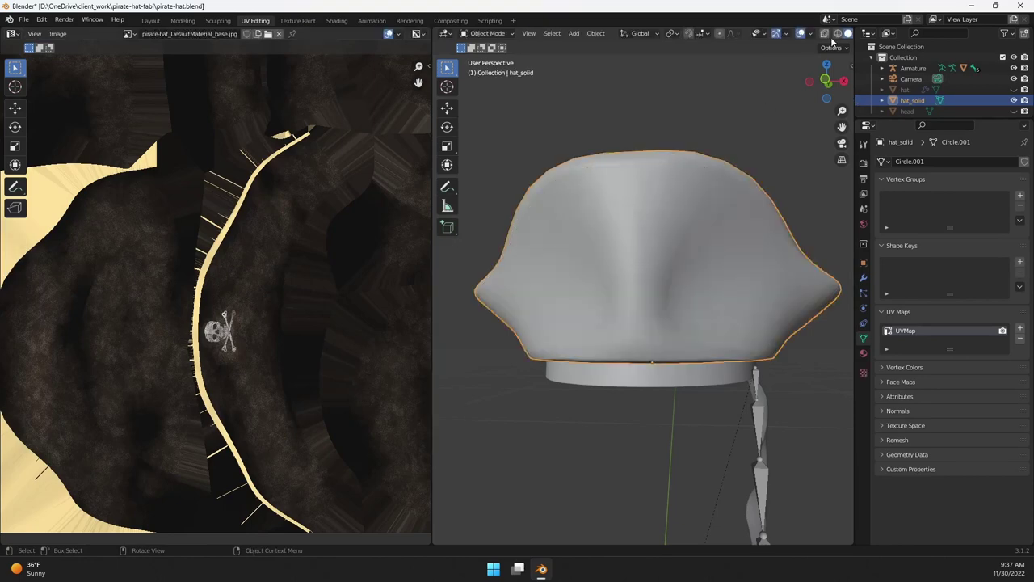
scroll(836, 36, down, 1)
click(824, 34)
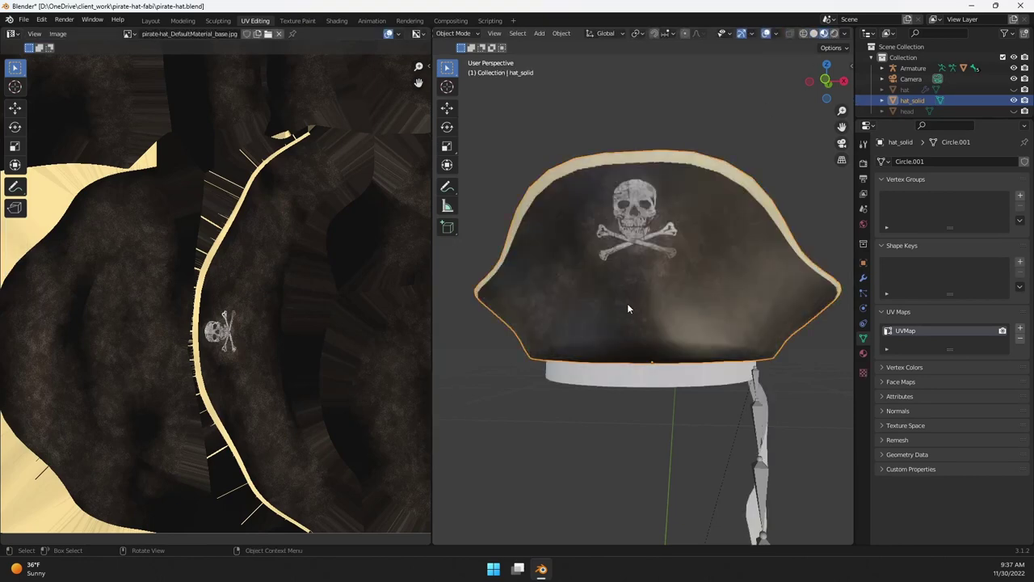
middle_drag(627, 303, 638, 262)
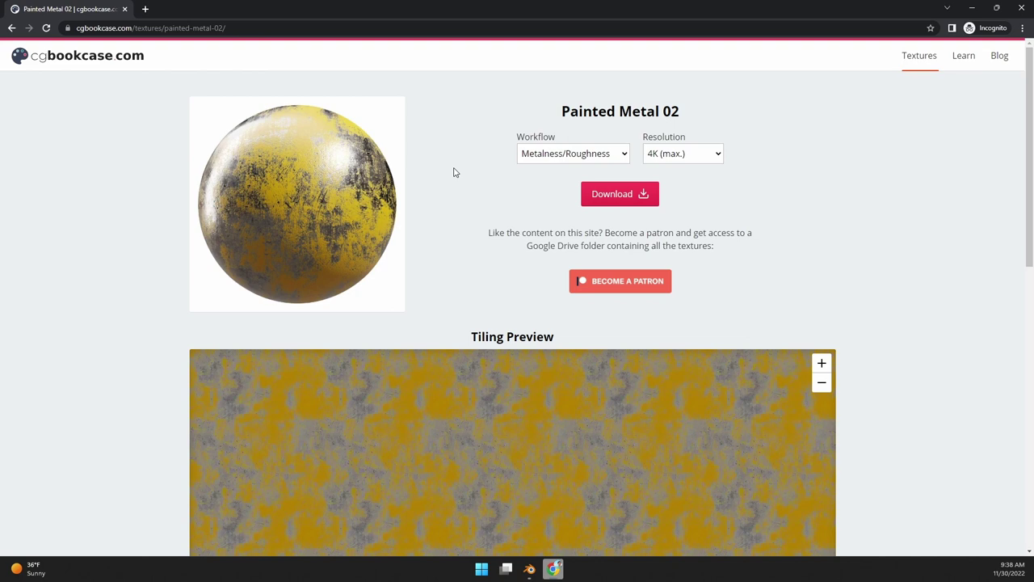
In Chrome, review the Painted Metal 02 workflow options, tiling preview and available texture maps on cgbookcase.com
click(579, 160)
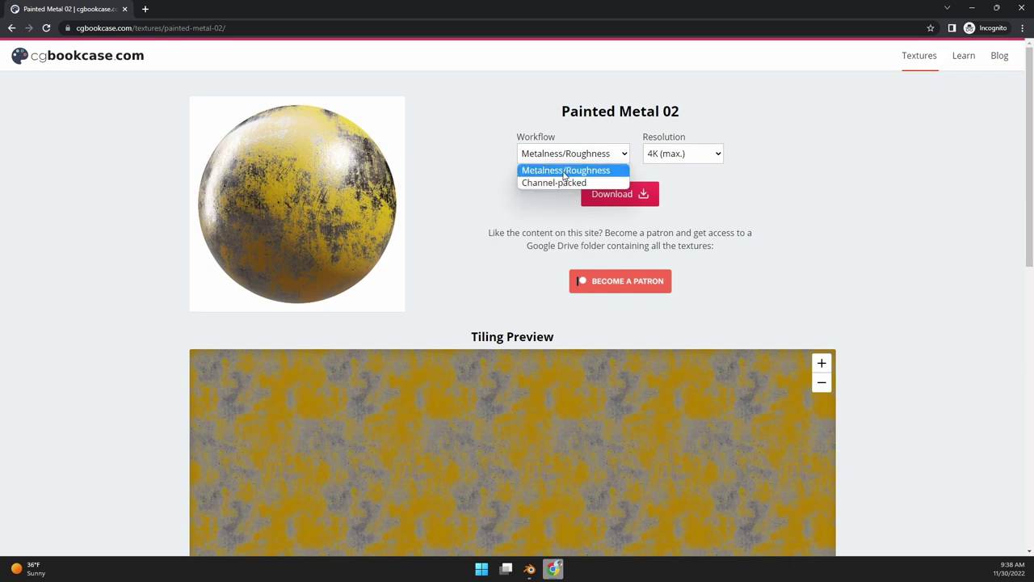
click(469, 176)
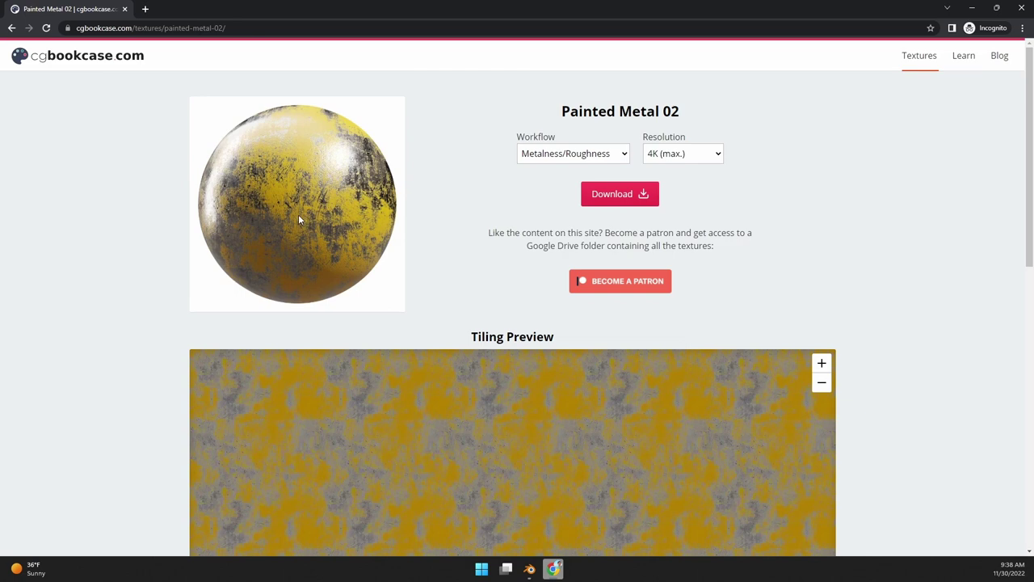
scroll(299, 213, down, 3)
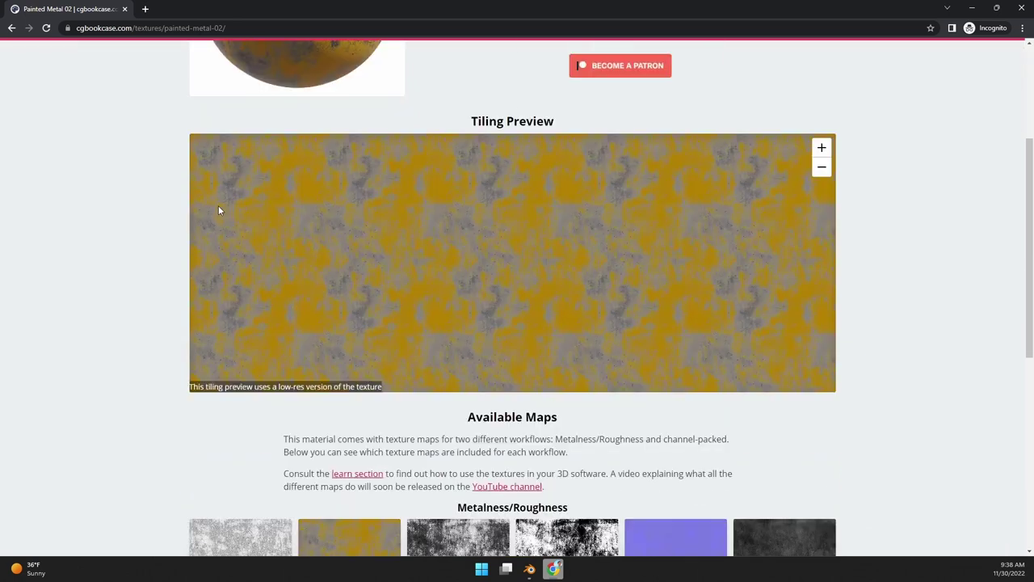
scroll(218, 210, down, 2)
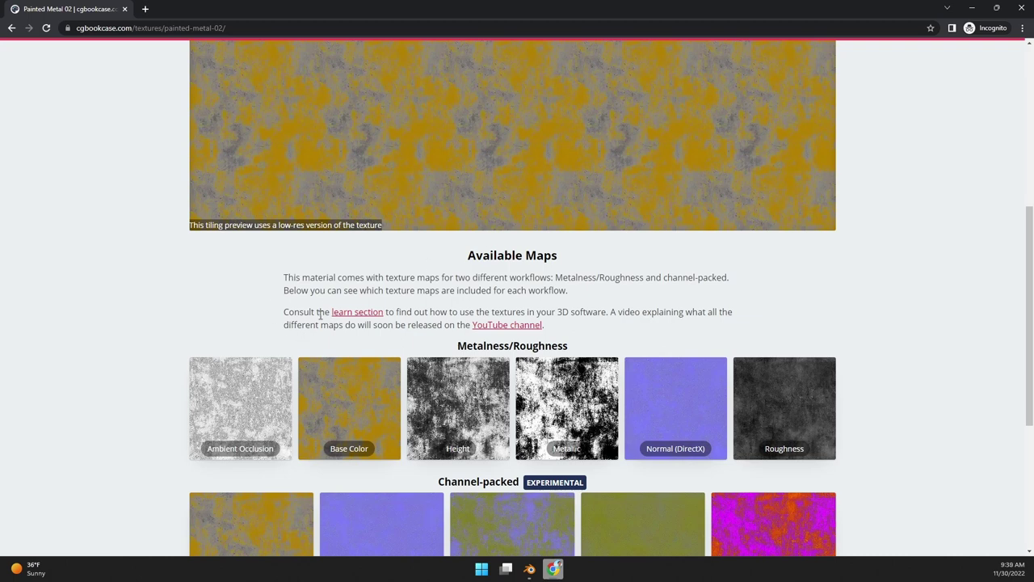
scroll(370, 331, down, 2)
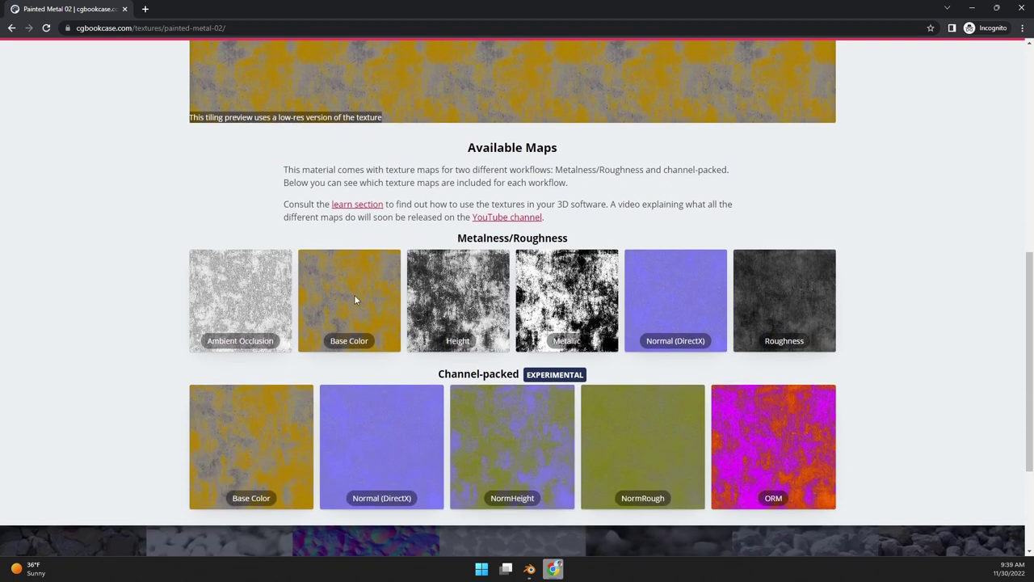
scroll(355, 301, up, 4)
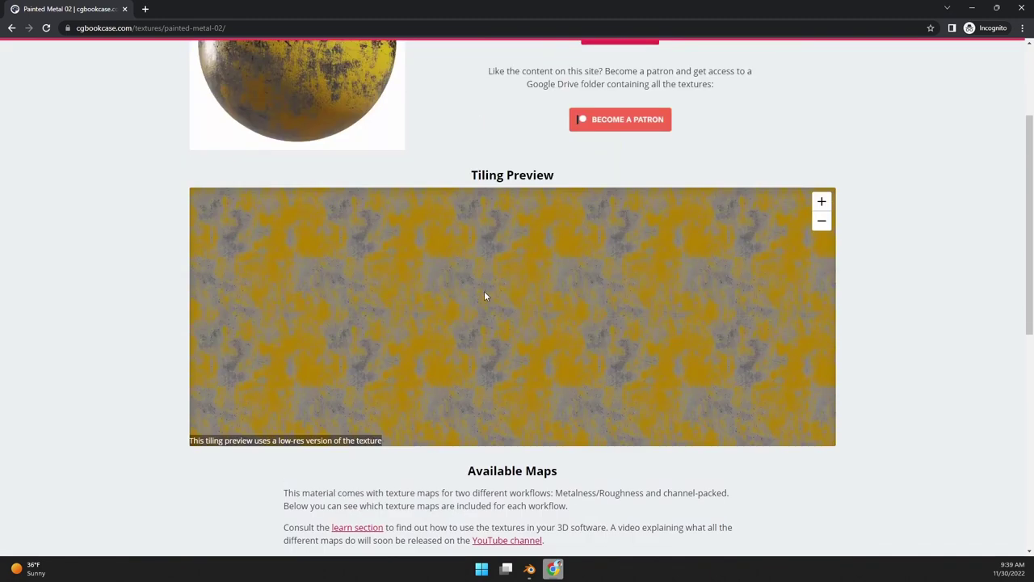
scroll(484, 295, down, 3)
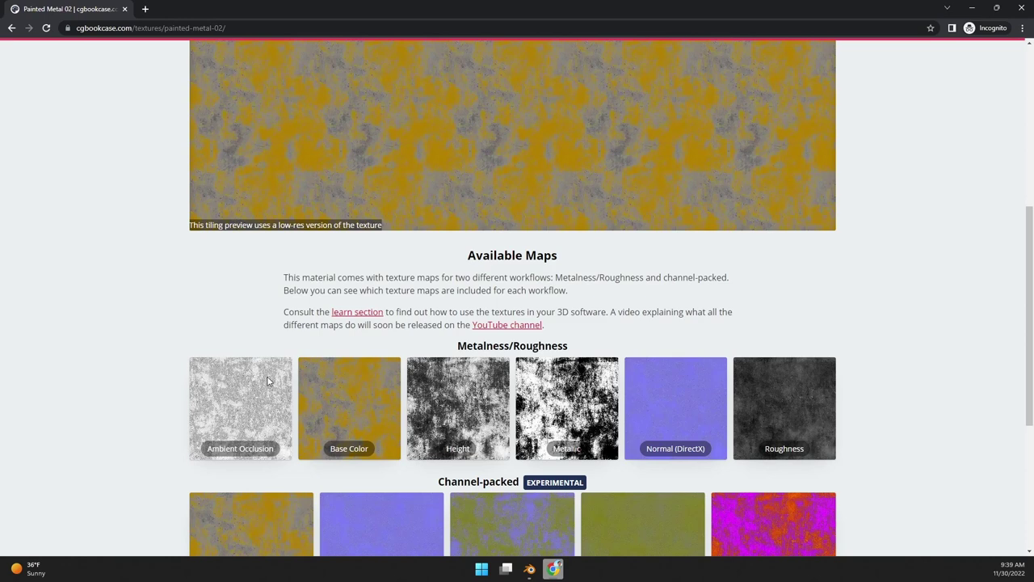
Switch back to Blender and inspect the textured hat's front, underside, crown and brim from several angles
click(530, 569)
middle_drag(697, 311, 599, 323)
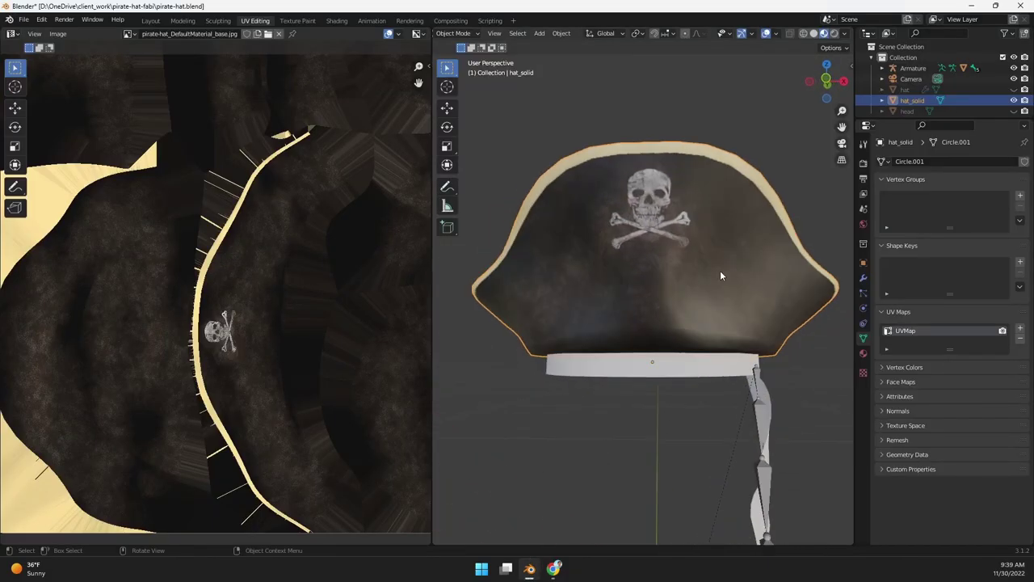
middle_drag(746, 249, 590, 239)
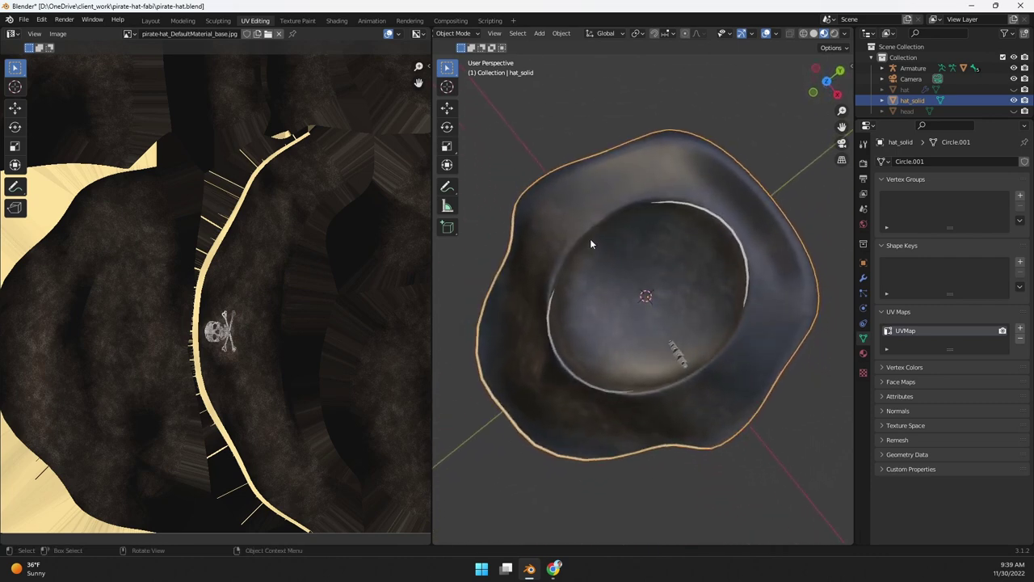
middle_drag(753, 246, 562, 374)
middle_drag(651, 340, 540, 361)
middle_drag(668, 274, 587, 321)
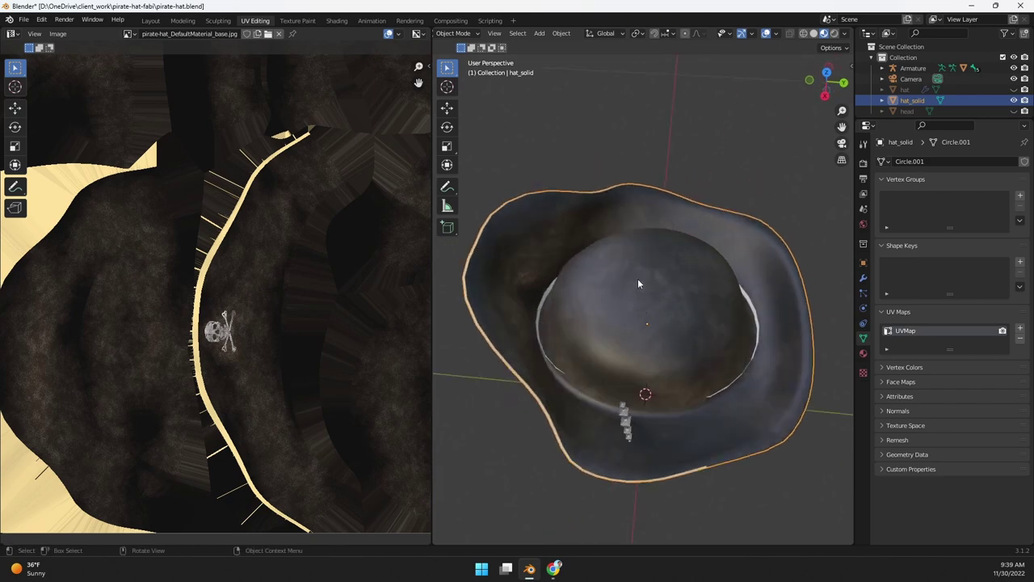
Return to the Painted Metal 02 page in Chrome and compare its Base Color, Height and Metallic maps
click(553, 569)
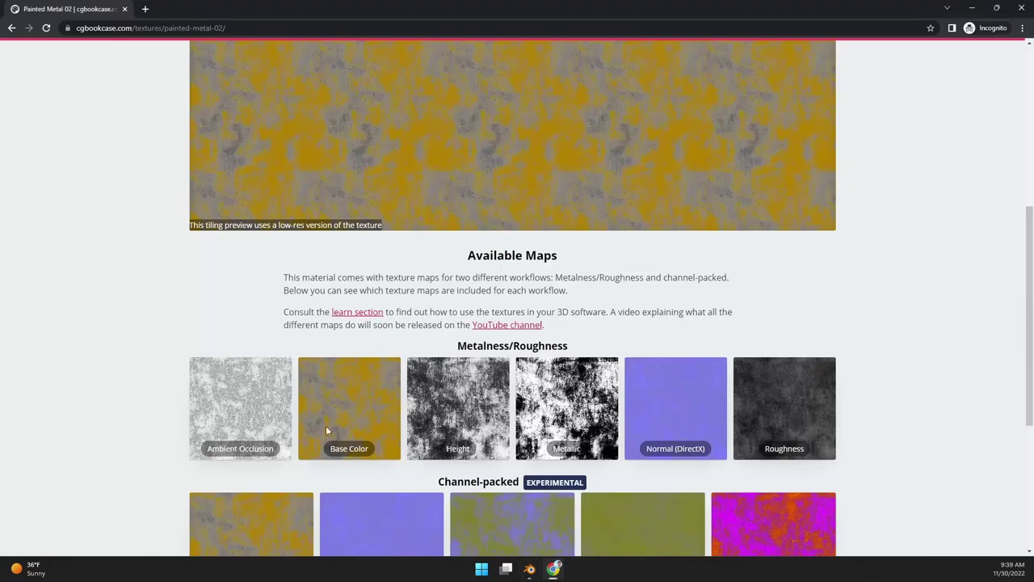
scroll(321, 402, up, 2)
scroll(381, 306, down, 2)
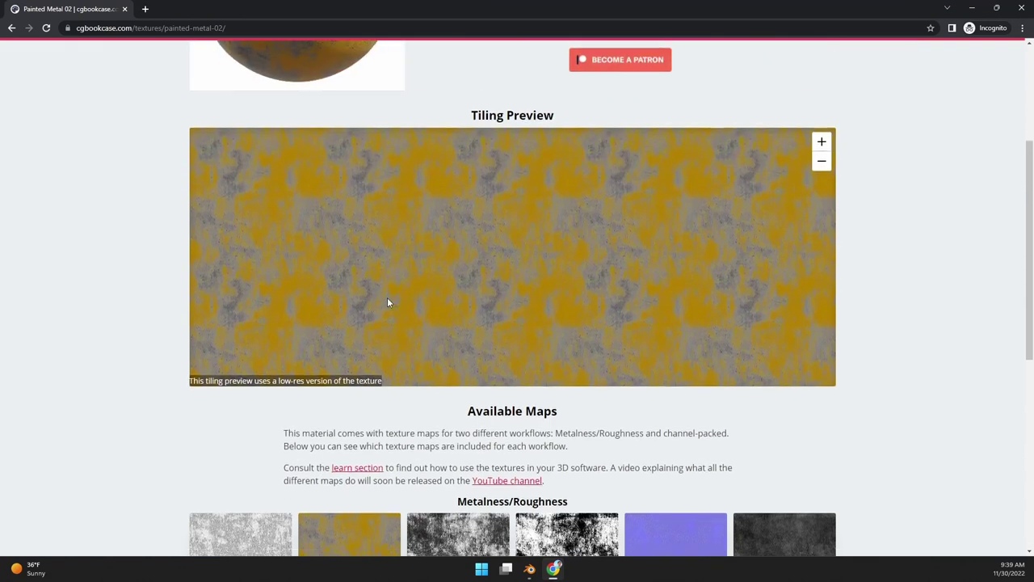
scroll(261, 461, down, 2)
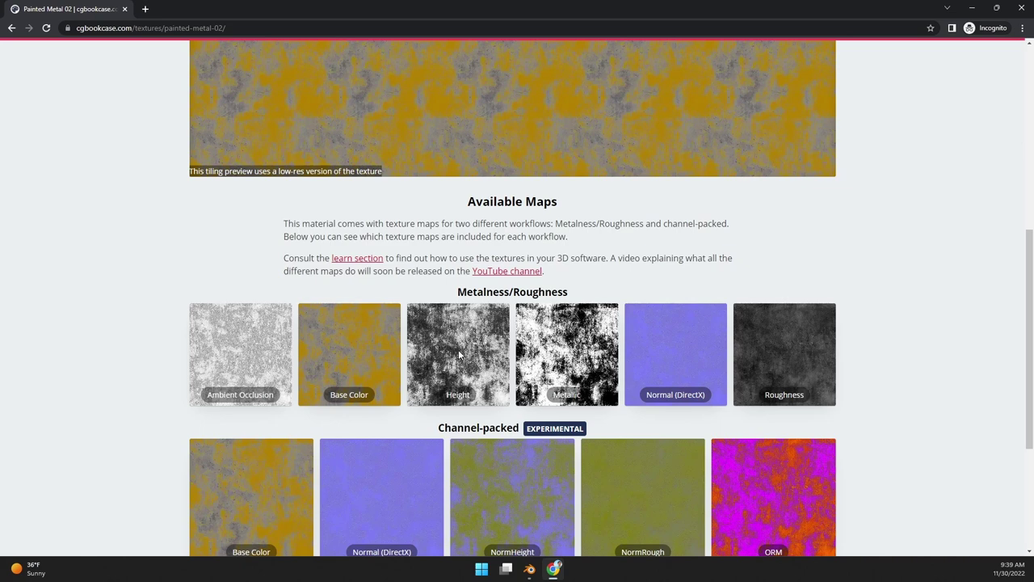
scroll(458, 354, up, 1)
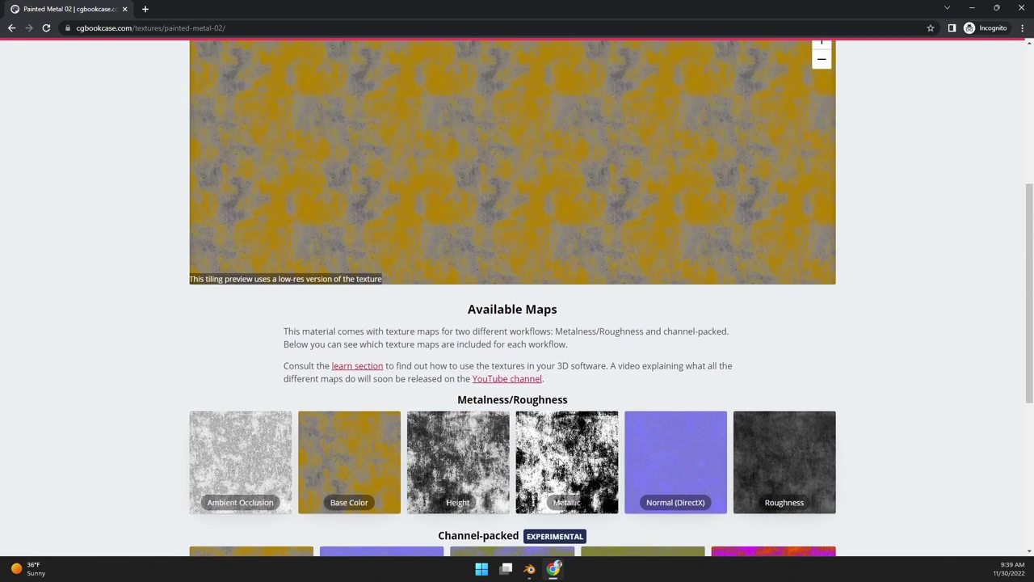
scroll(565, 456, down, 2)
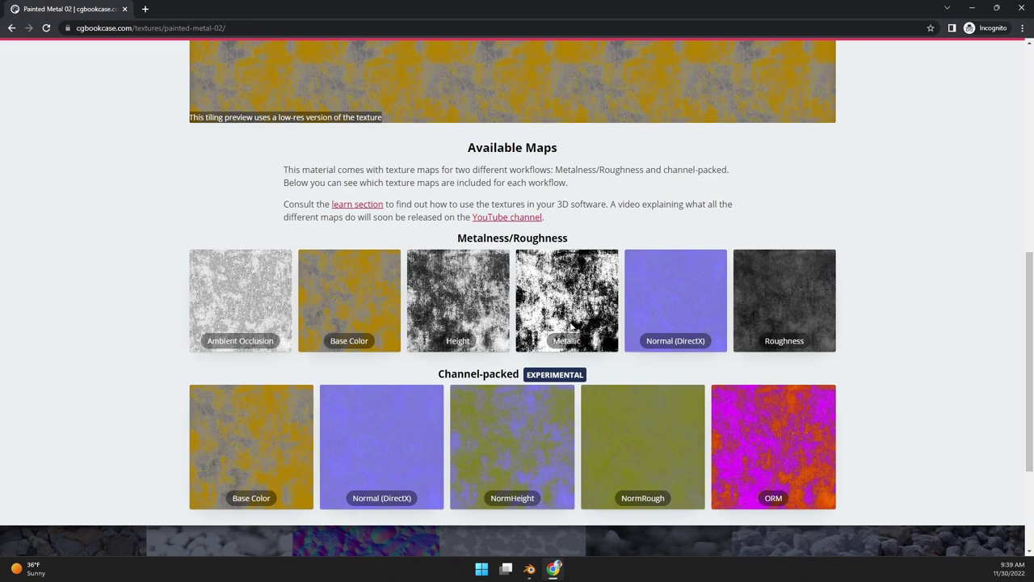
In Blender's Shading workspace, set the hat material's Metallic to 1.000 and Roughness to 0.028, checking the reflections
click(529, 568)
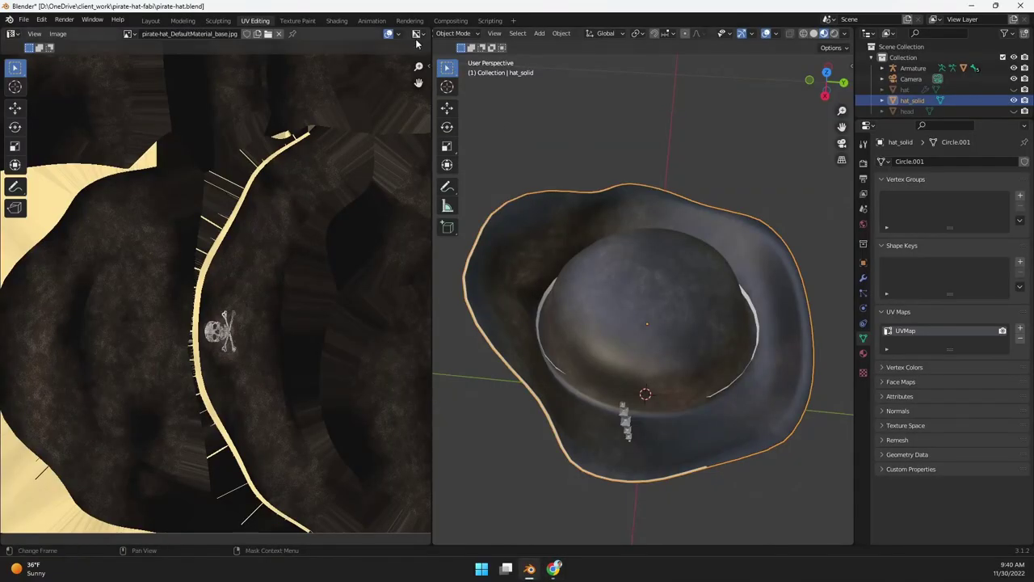
click(336, 20)
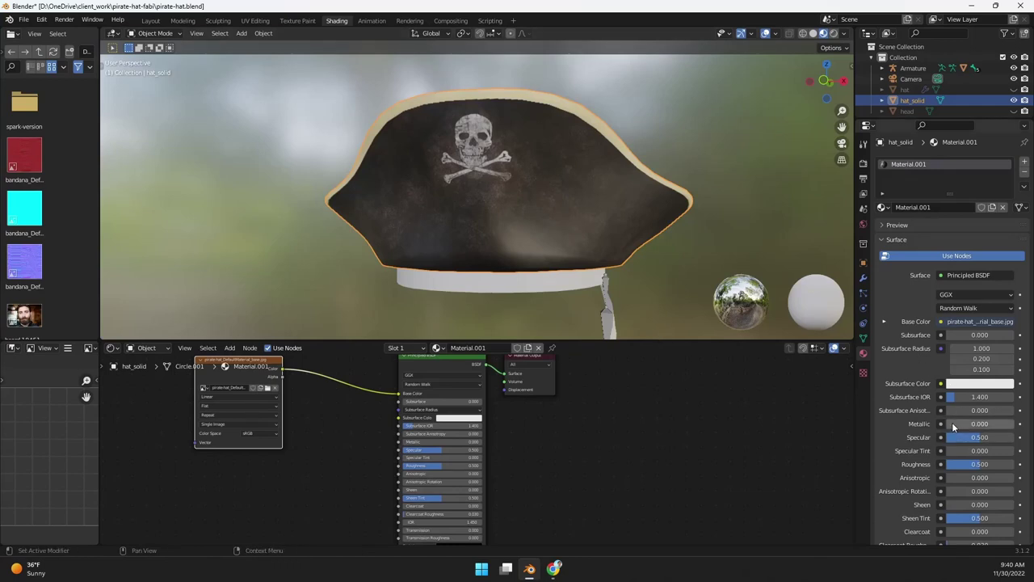
drag(950, 423, 1016, 423)
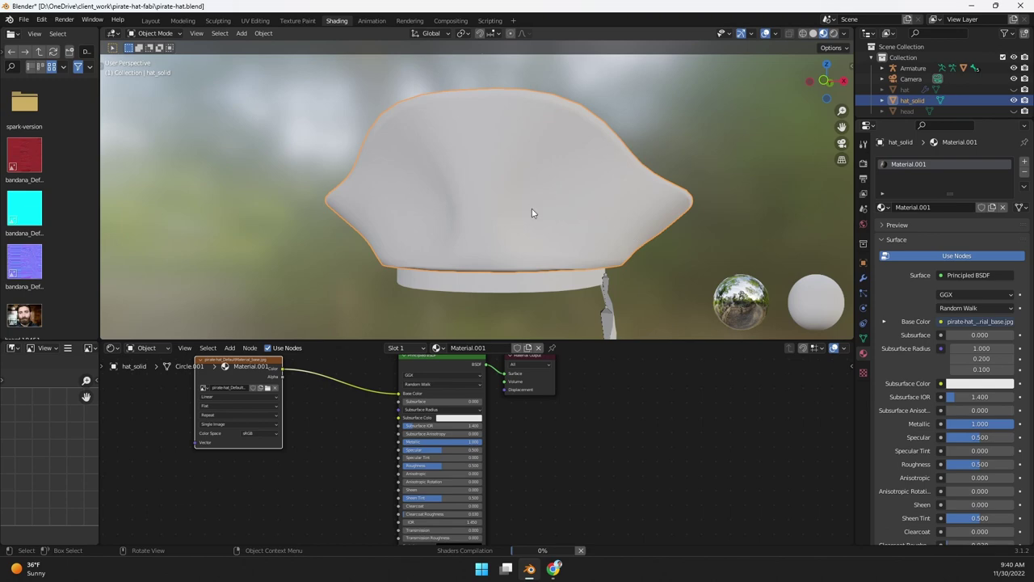
middle_drag(577, 194, 638, 186)
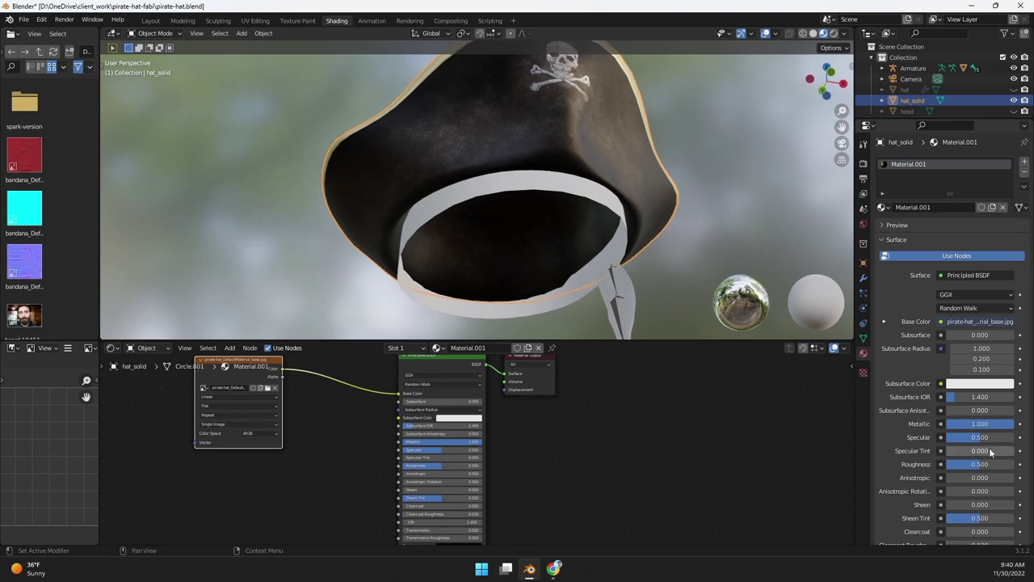
drag(980, 466, 948, 466)
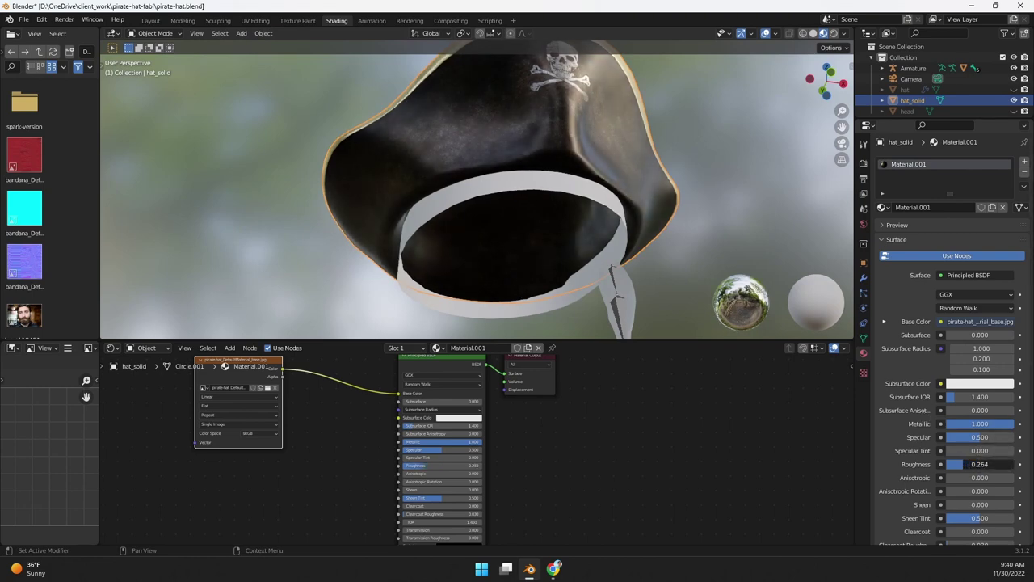
mouse_move(607, 191)
middle_down()
mouse_move(638, 145)
mouse_move(569, 161)
middle_up()
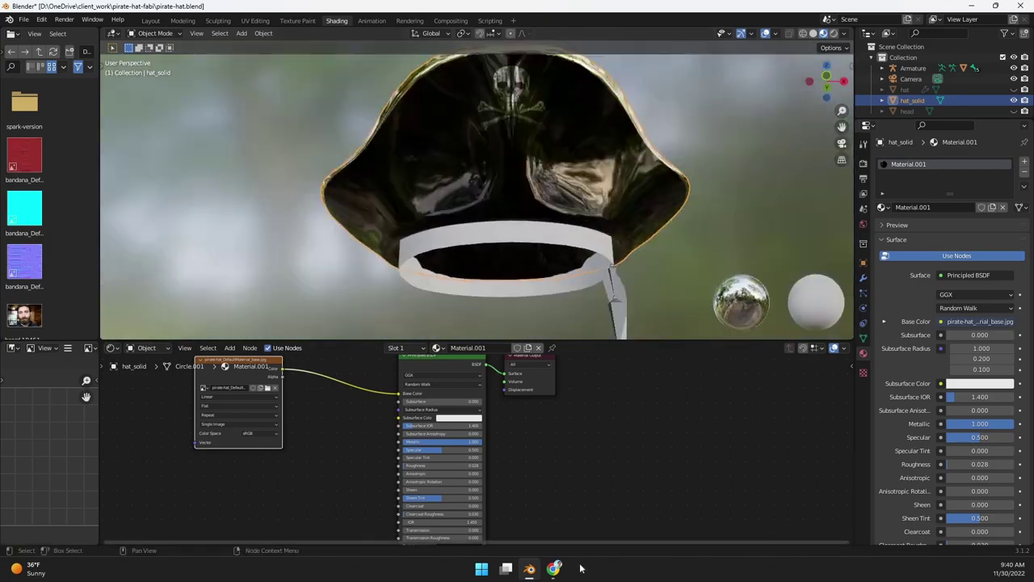
Consult the Roughness map in Chrome, set the hat material's Roughness to 1.000 in Blender and inspect the surface
click(553, 568)
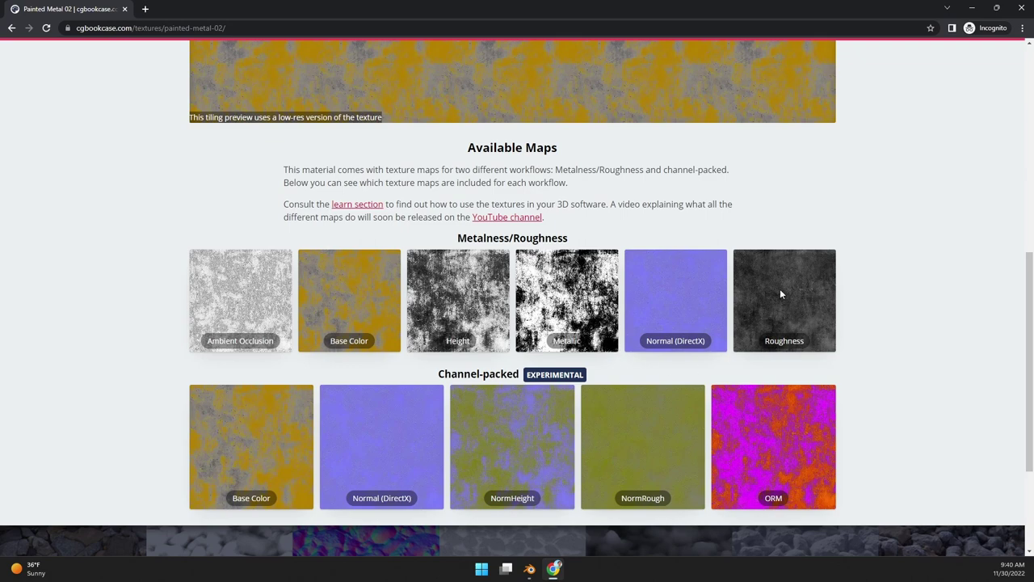
click(535, 573)
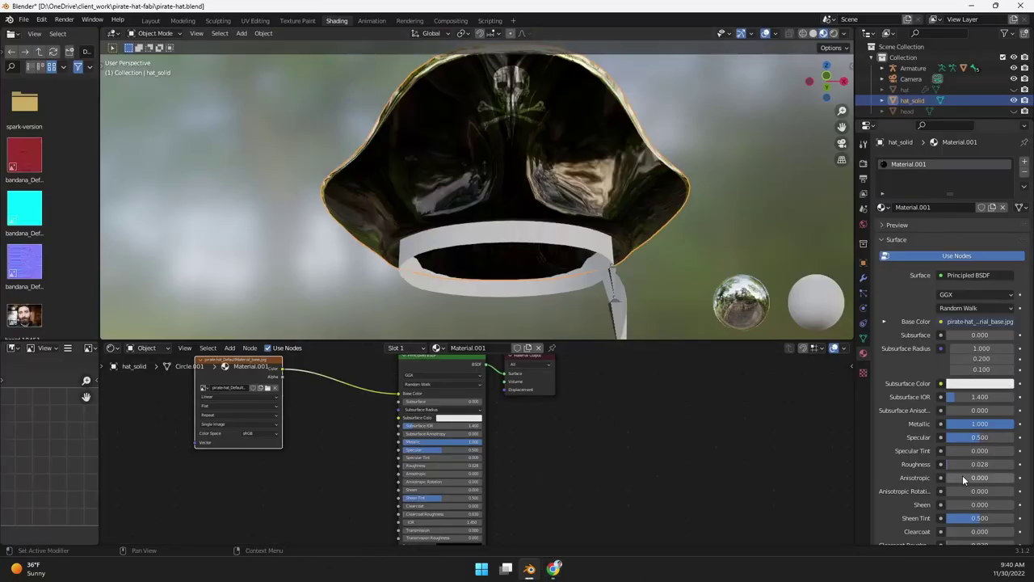
drag(954, 465, 1009, 465)
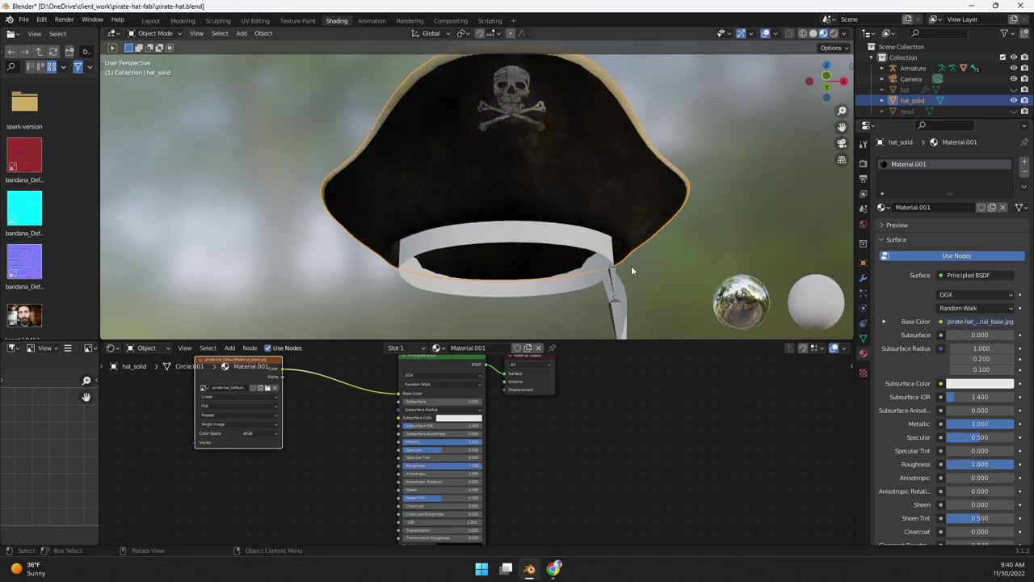
middle_drag(631, 265, 619, 185)
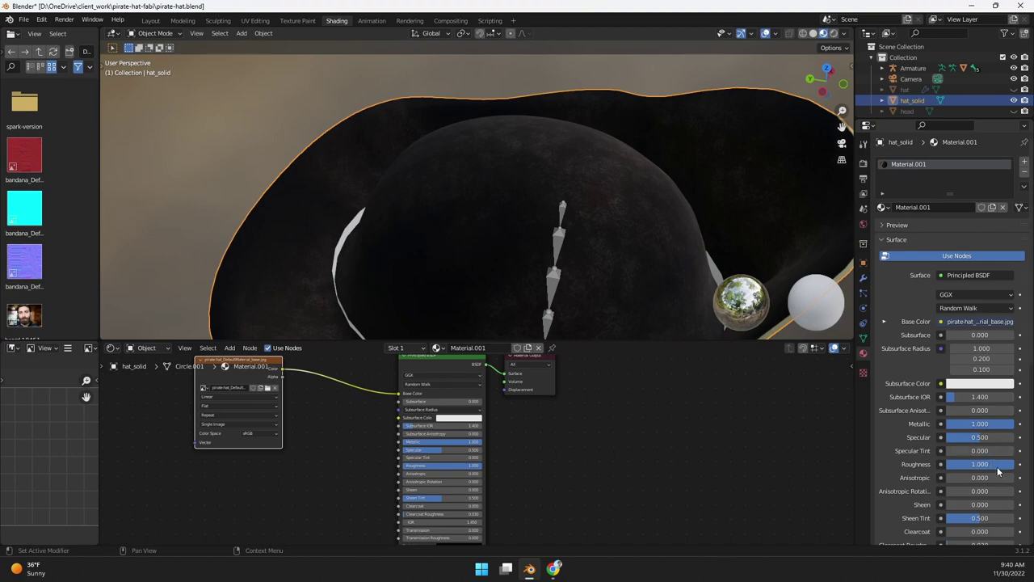
Set the hat material's Roughness to 0.000 and Metallic to 0.000, and check the reflections on the hat
drag(996, 465, 937, 466)
middle_drag(663, 210, 565, 142)
drag(1008, 425, 952, 425)
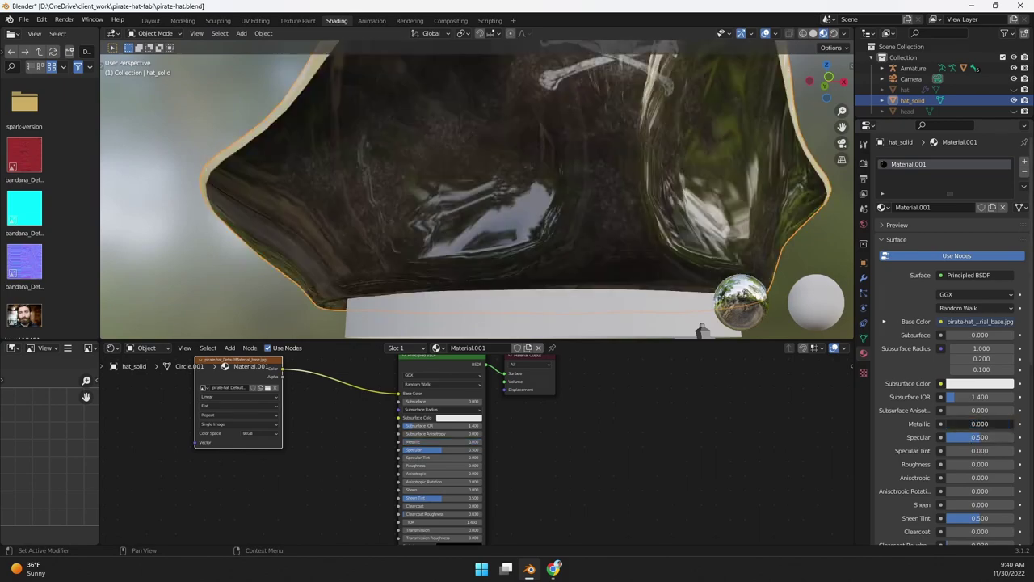
middle_drag(552, 118, 657, 222)
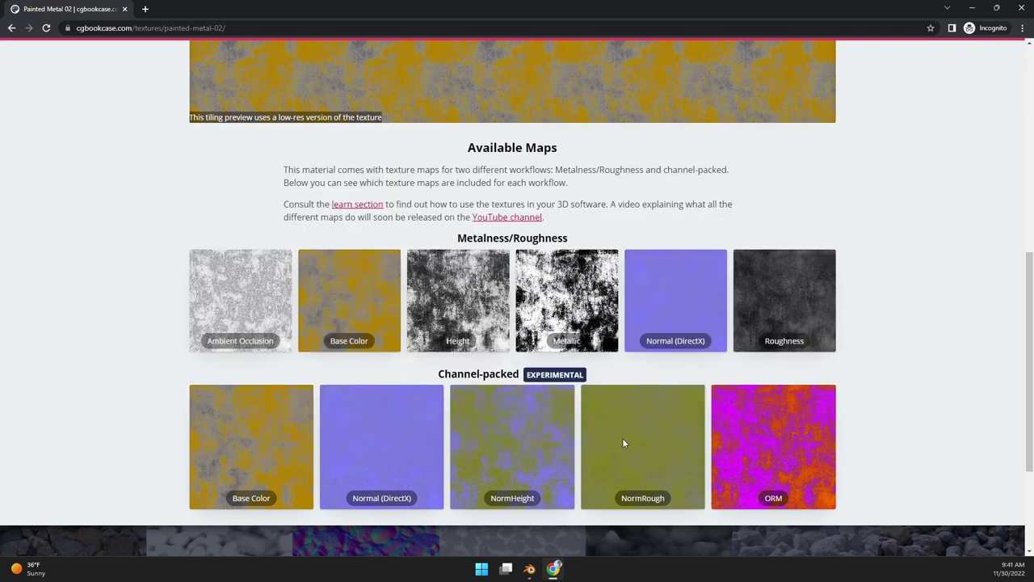
Switch to Blender, enlarge the shader node editor and set the hat material's Roughness to about 0.409
click(530, 570)
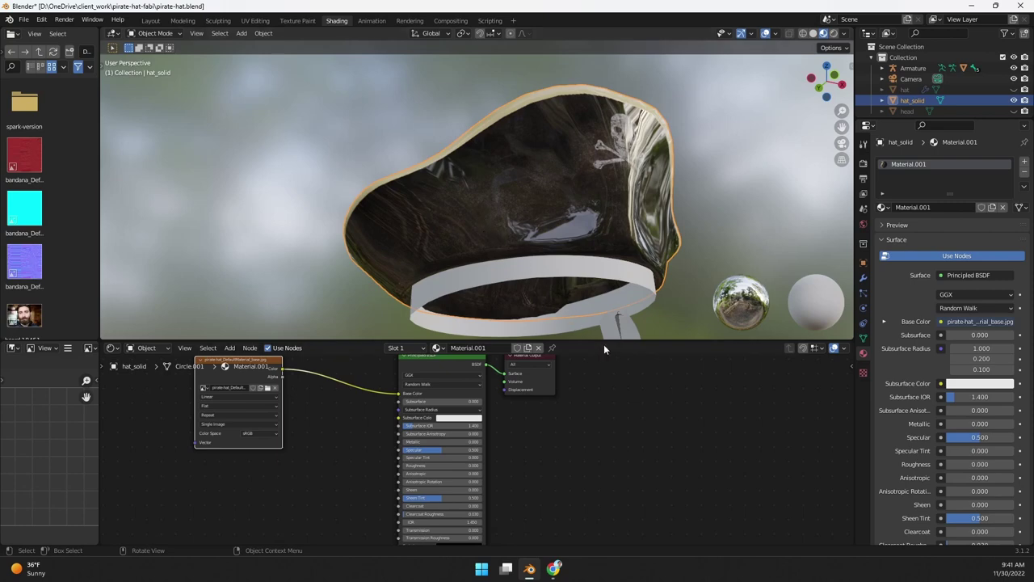
drag(603, 344, 606, 286)
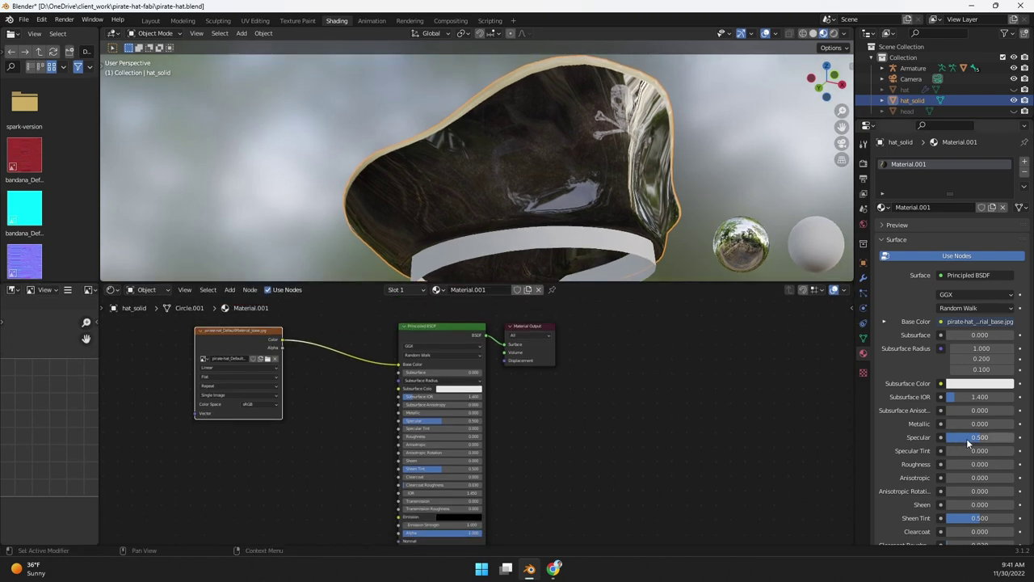
drag(950, 463, 977, 463)
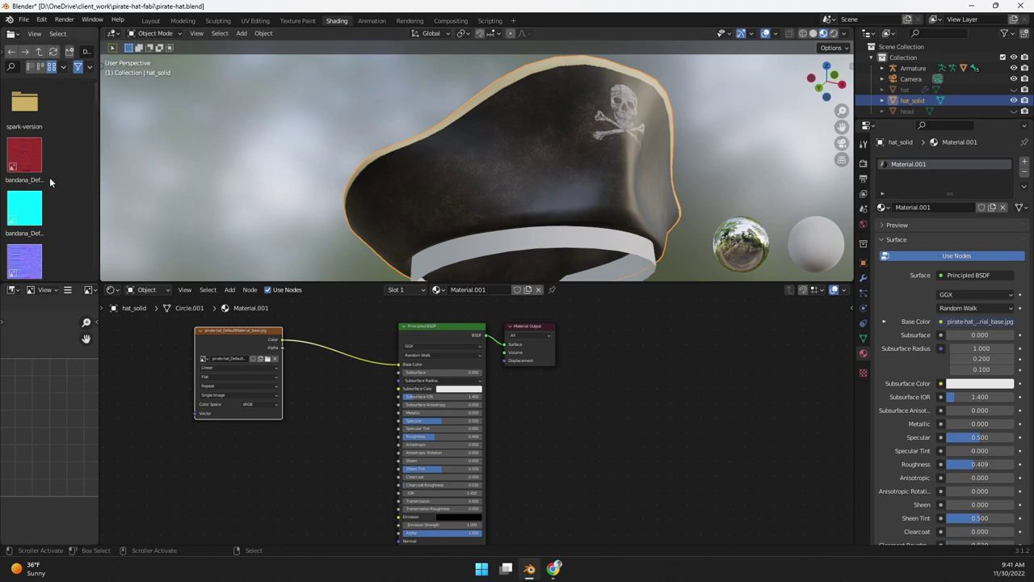
Feed the pirate-hat_DefaultMaterial_normal.jpg texture through a Normal Map node into the Principled BSDF's Normal input and inspect the hat's surface up close
scroll(50, 181, down, 3)
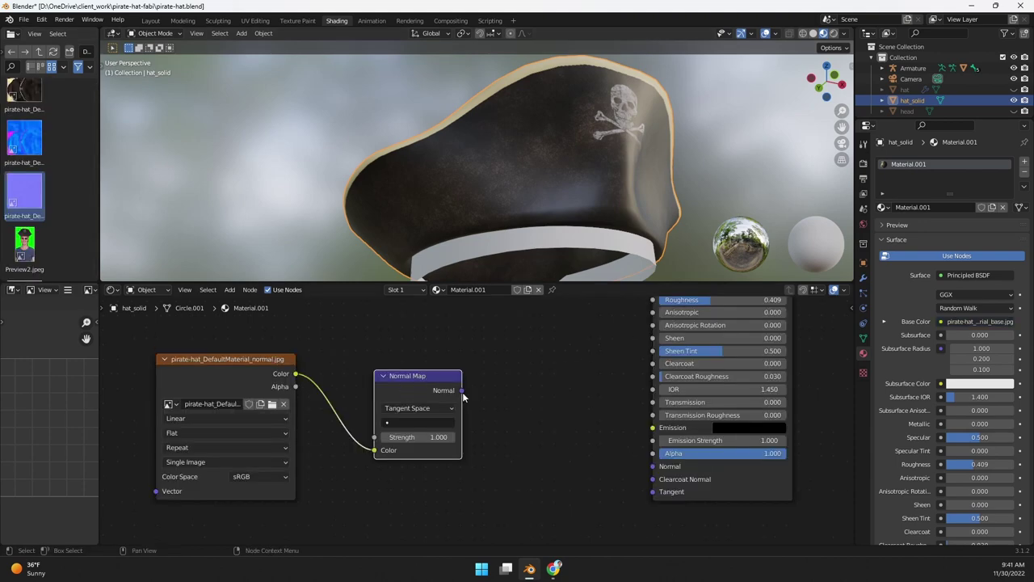
drag(462, 391, 654, 467)
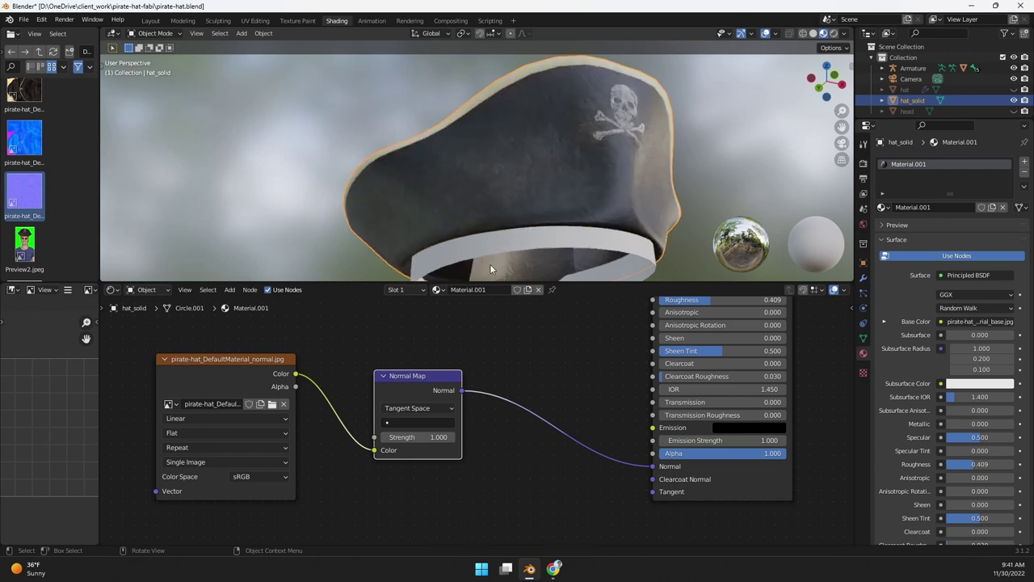
middle_drag(523, 199, 649, 165)
scroll(641, 151, up, 5)
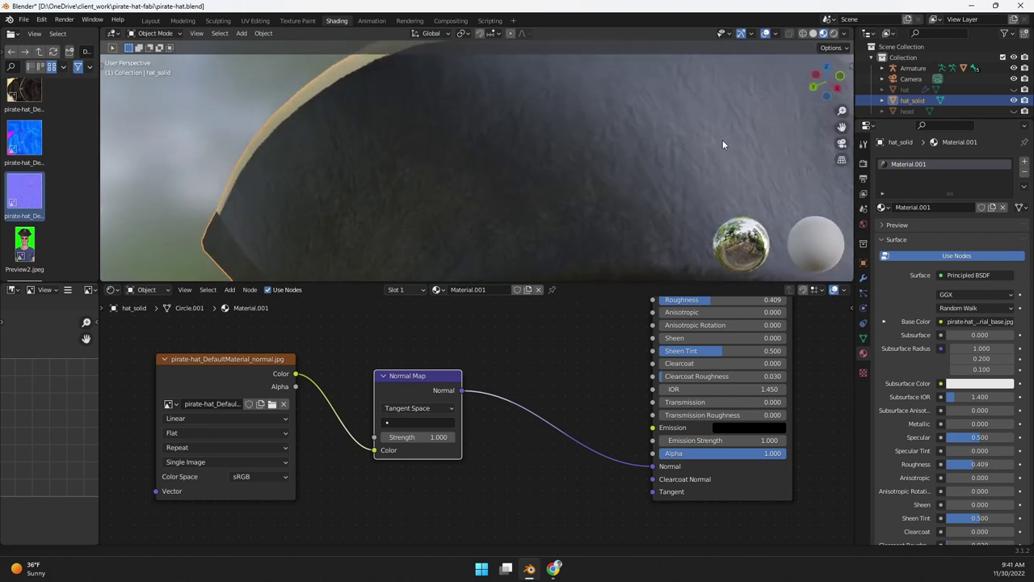
middle_drag(722, 145, 625, 208)
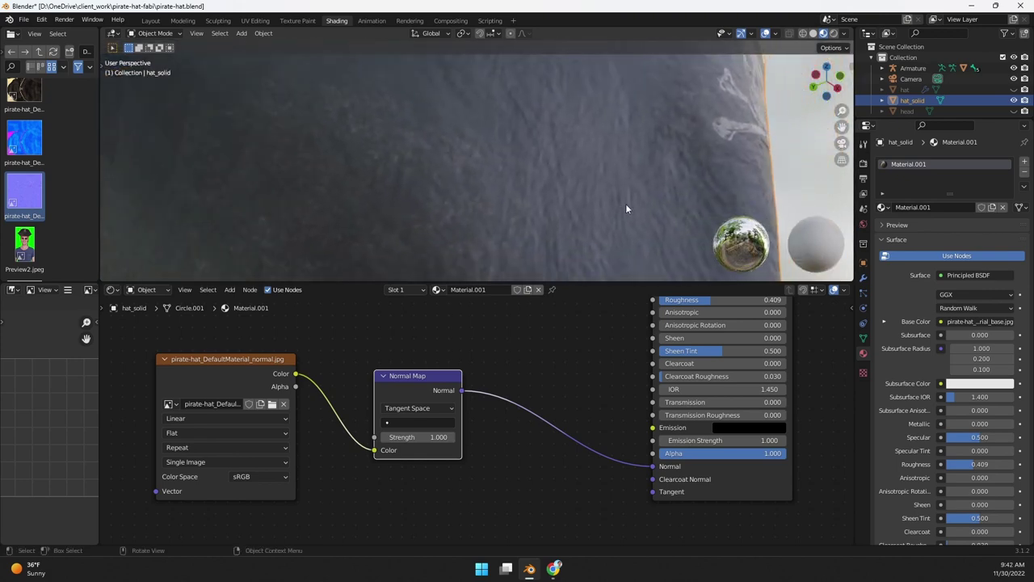
Try the Normal Map node's Strength at 0 and at 3.300, comparing the relief on the hat
click(439, 437)
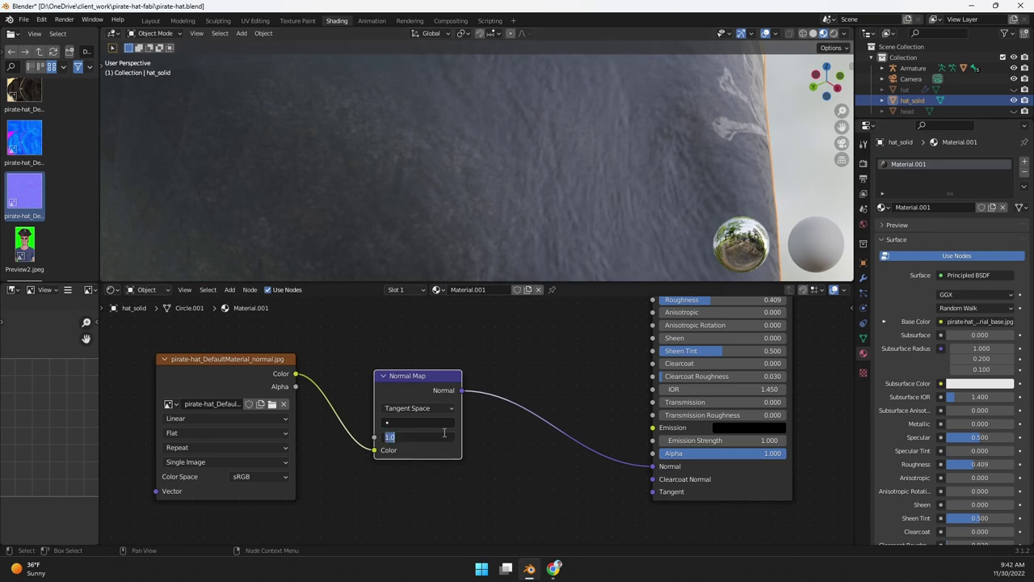
text(0)
key(Return)
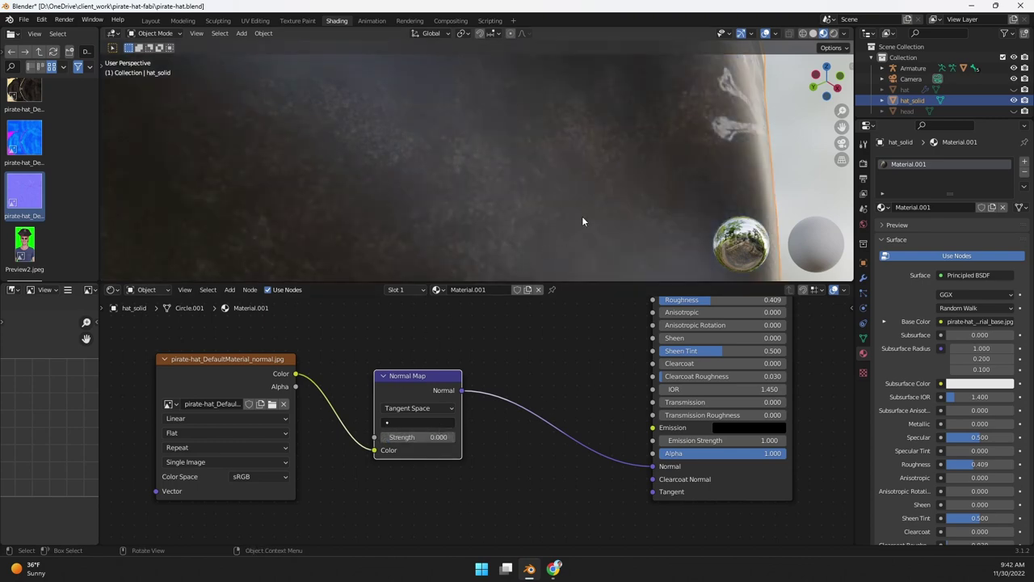
middle_drag(563, 185, 579, 180)
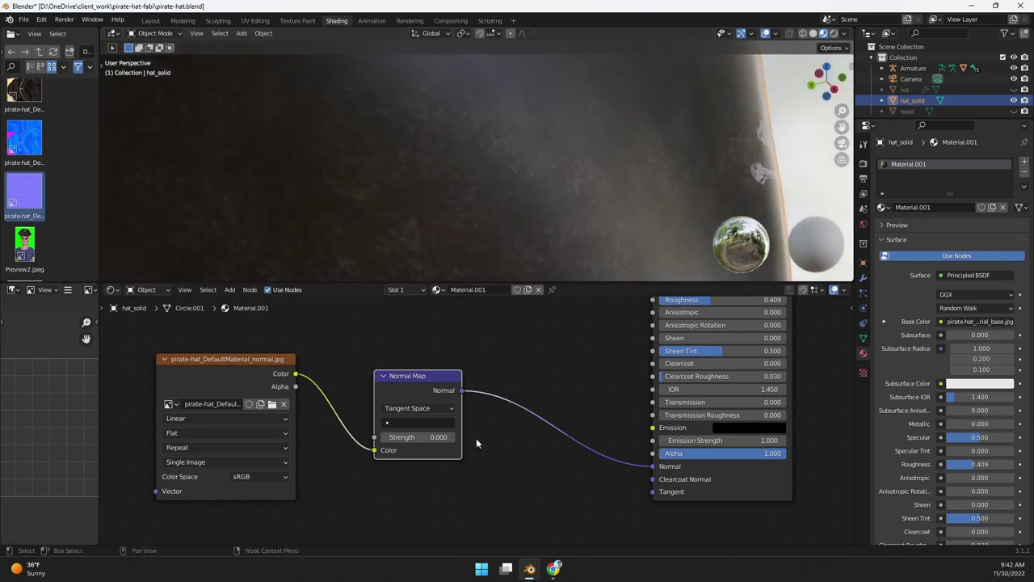
drag(420, 437, 485, 437)
middle_drag(665, 168, 653, 174)
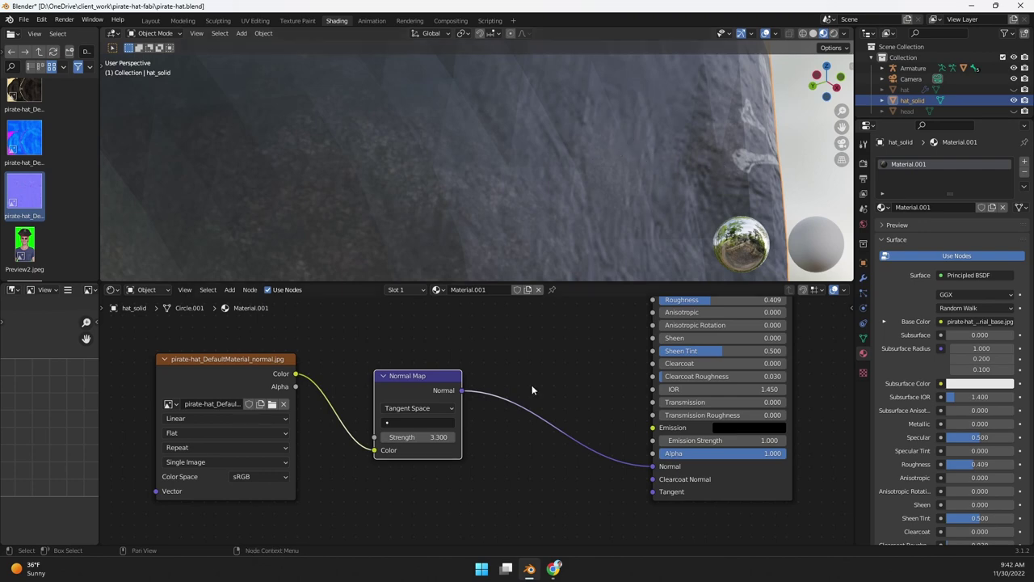
Set the Normal Map node's Strength to 0.700 and inspect the hat's surface around the skull emblem
drag(436, 437, 367, 437)
middle_drag(592, 216, 545, 227)
middle_drag(592, 208, 499, 184)
scroll(499, 185, up, 6)
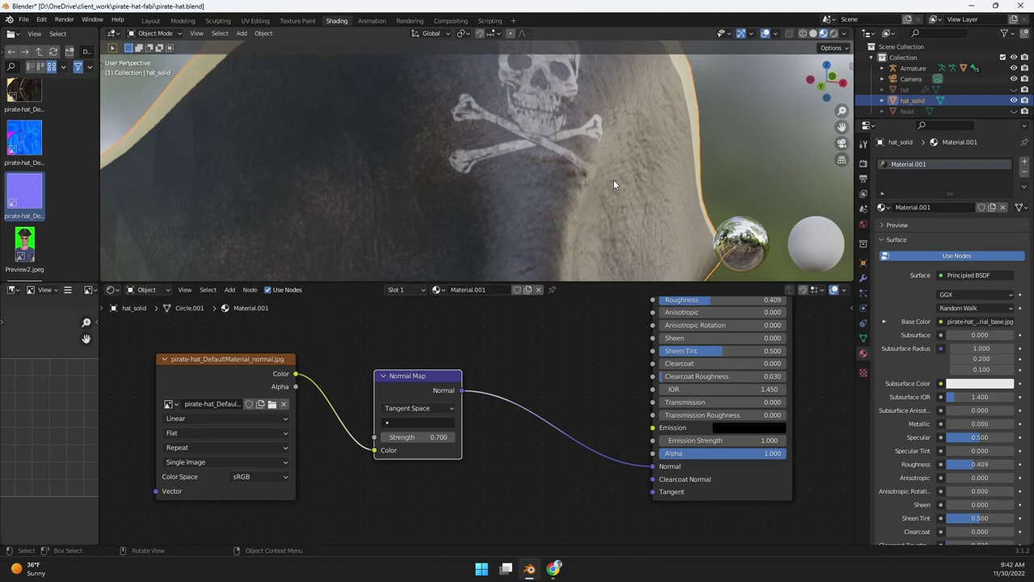
Switch to the Painted Metal 02 page in Chrome and review its tiling preview and the Metalness/Roughness and channel-packed maps
key(alt+Tab)
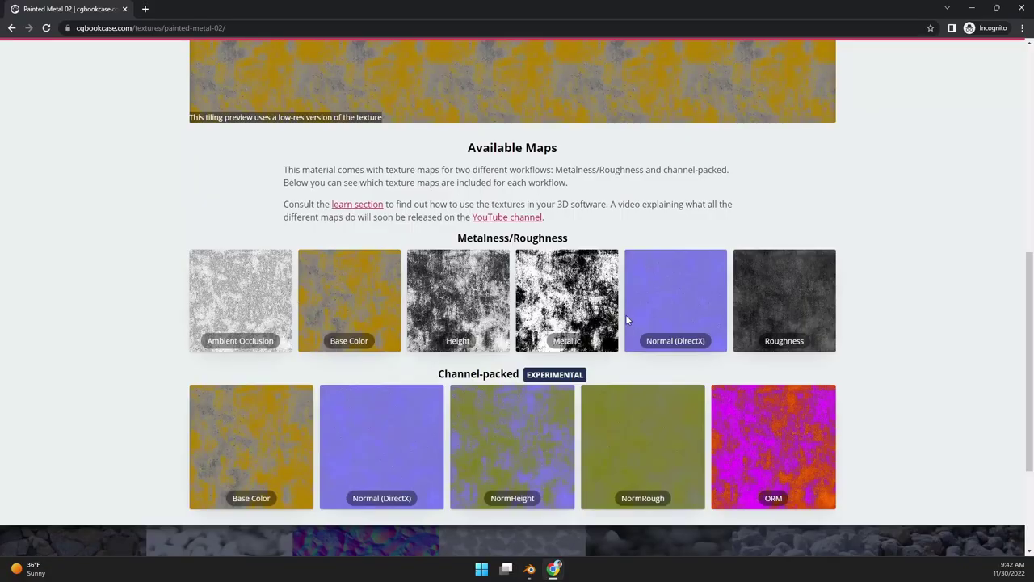
scroll(628, 315, up, 3)
scroll(642, 339, down, 6)
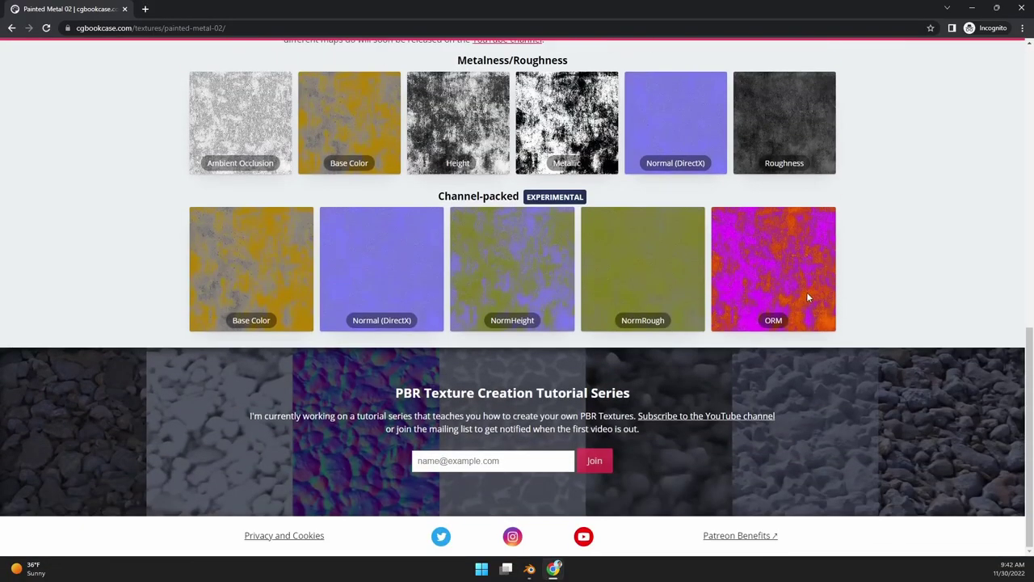
scroll(882, 246, up, 2)
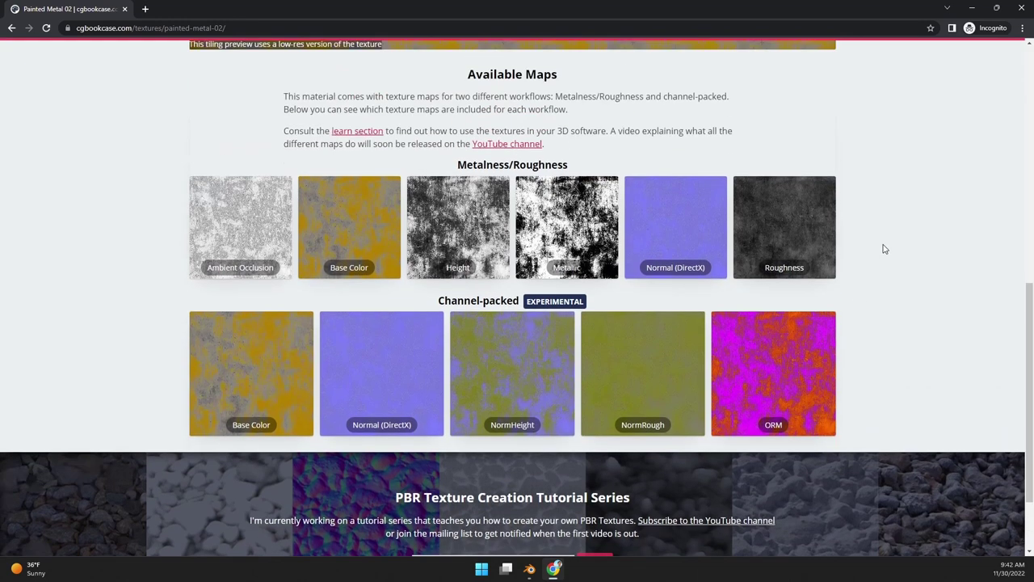
scroll(847, 210, up, 3)
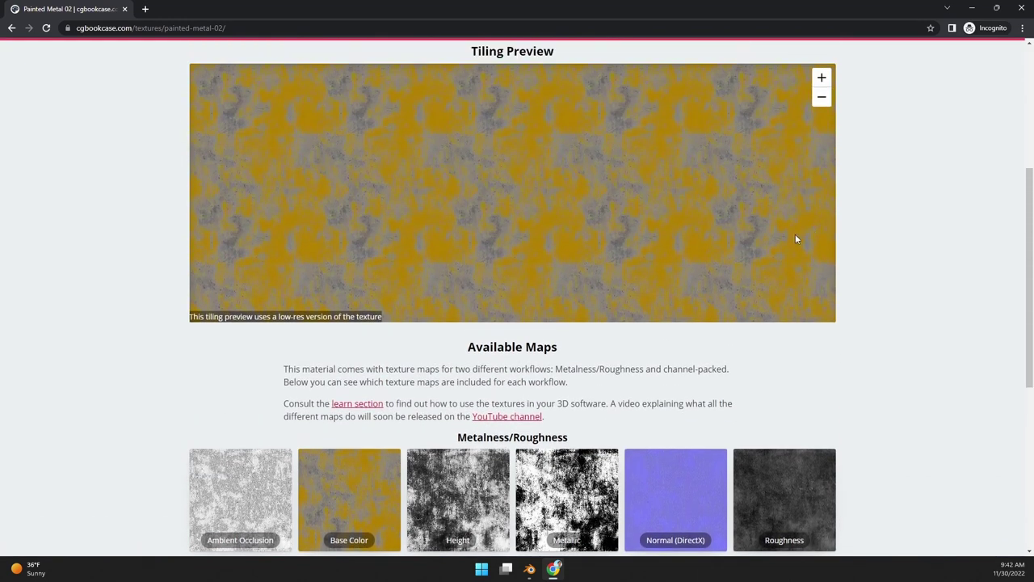
scroll(752, 303, down, 1)
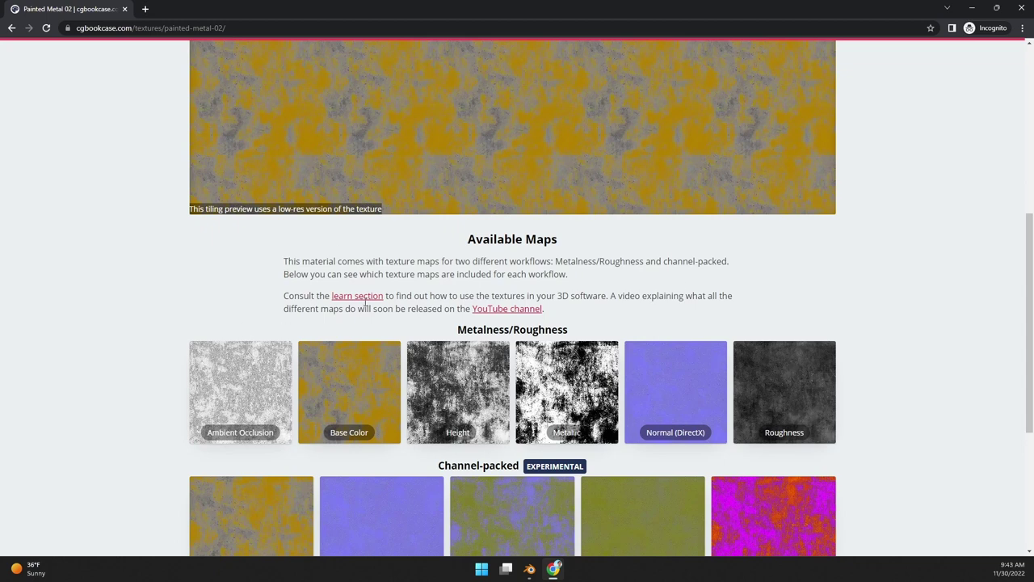
Review the Painted Metal 02 texture maps available for the Metalness/Roughness and Channel-packed workflows
scroll(763, 388, down, 2)
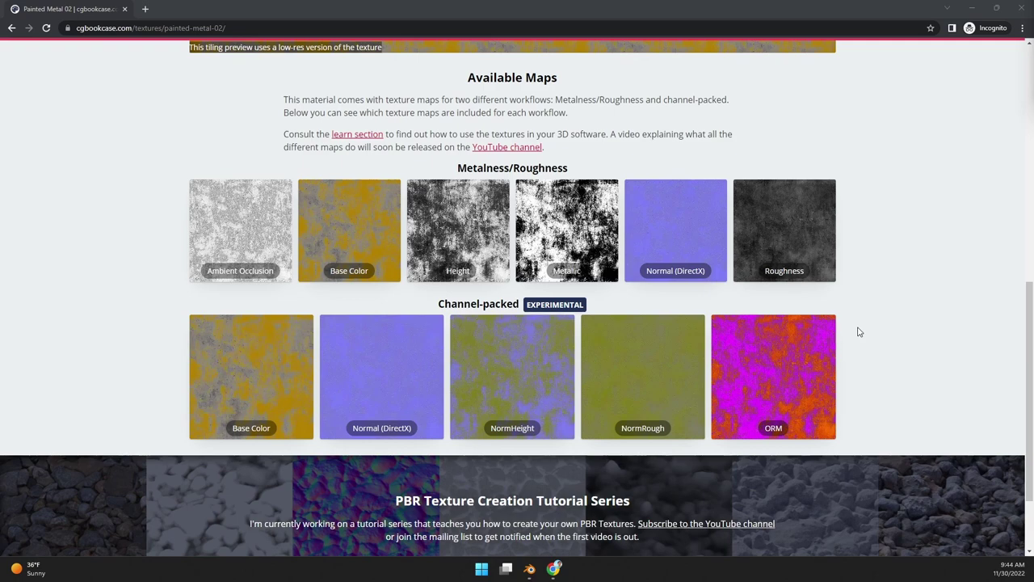
scroll(868, 328, up, 7)
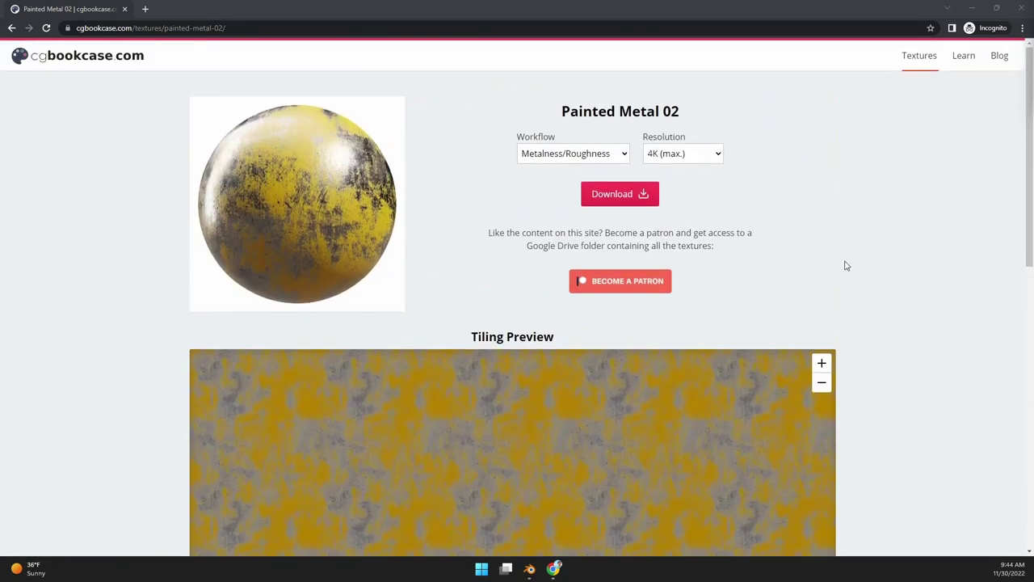
scroll(925, 364, down, 3)
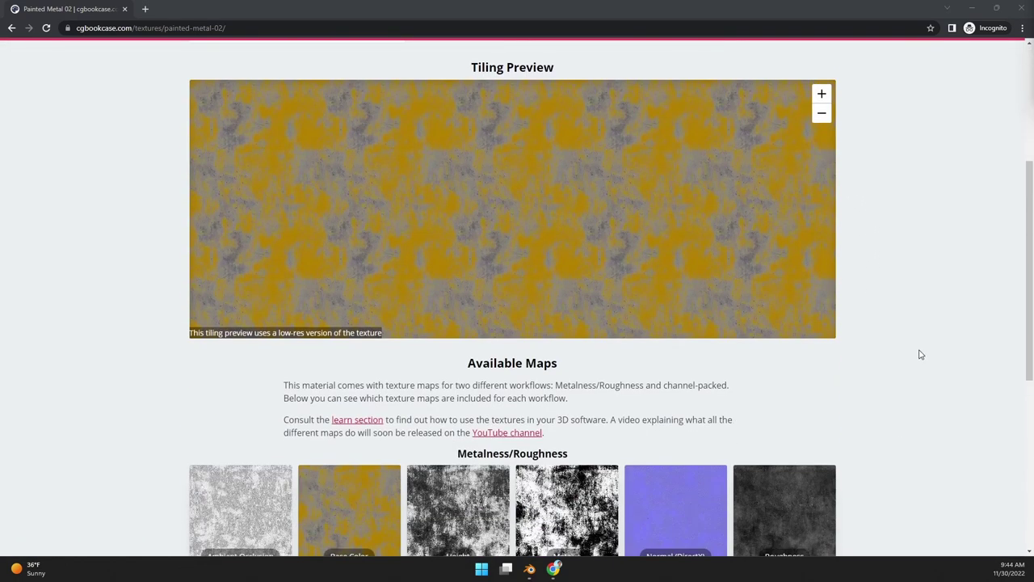
scroll(919, 350, down, 4)
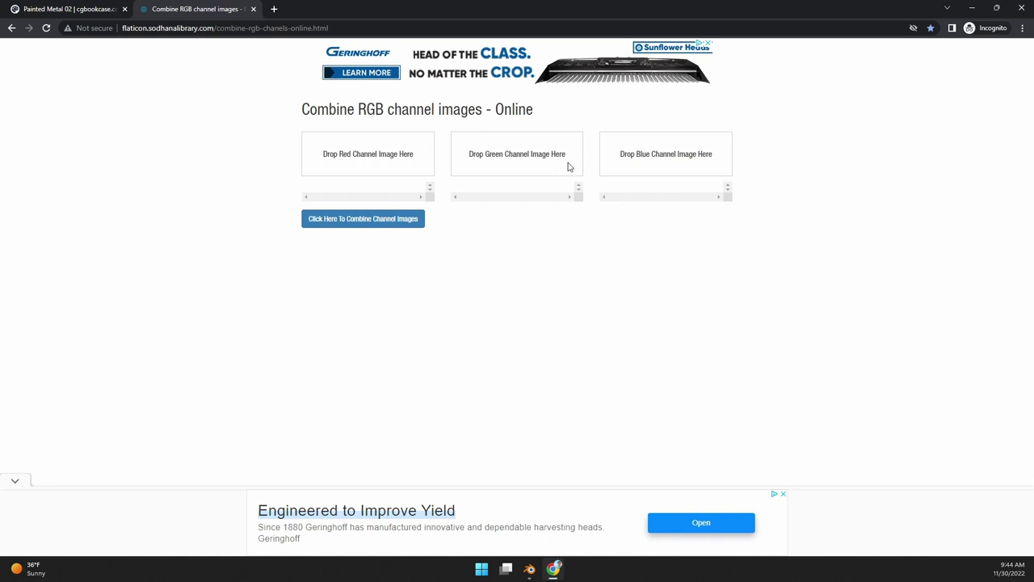
key(ctrl+Tab)
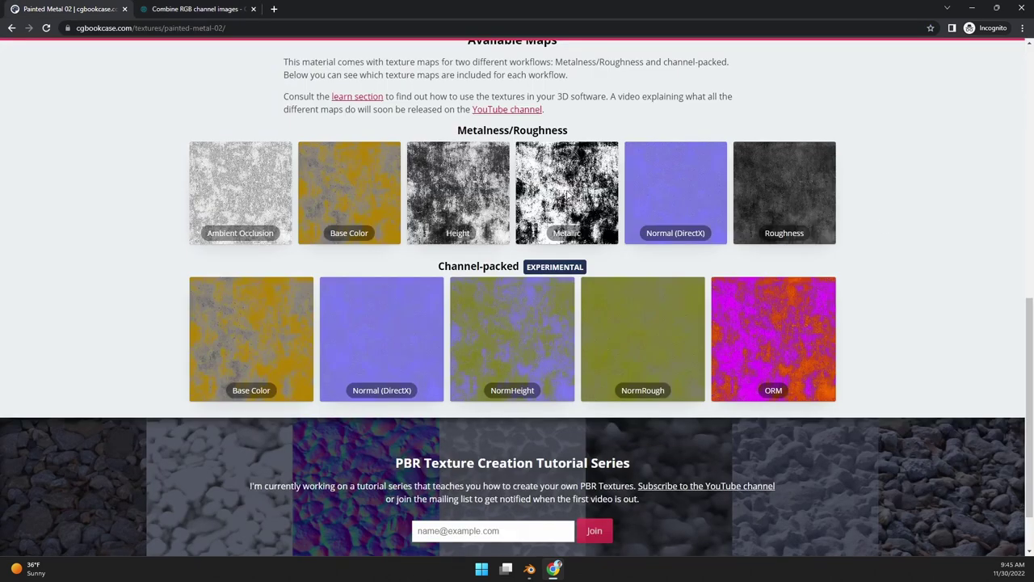
Switch to Blender and inspect the pirate hat's surface together with its normal map and Principled BSDF settings
click(529, 567)
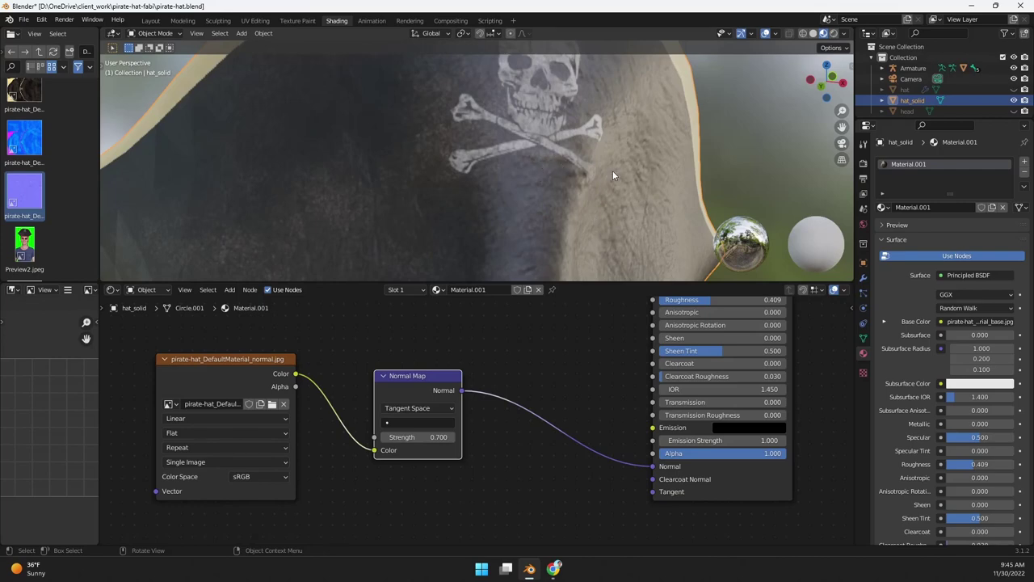
mouse_move(612, 170)
middle_down()
mouse_move(597, 180)
mouse_move(608, 173)
middle_up()
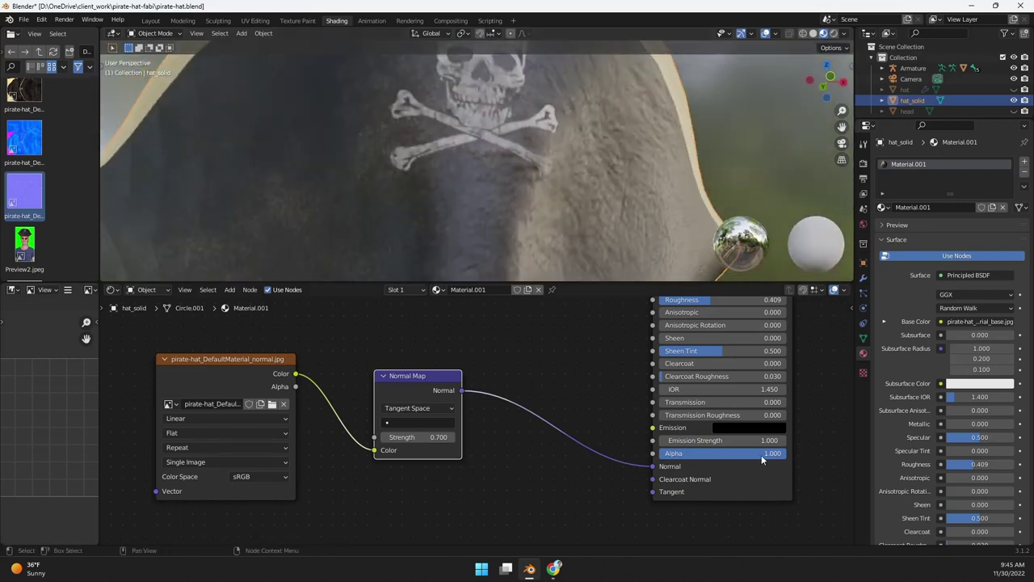
drag(764, 453, 787, 453)
scroll(517, 185, down, 5)
middle_drag(417, 165, 501, 206)
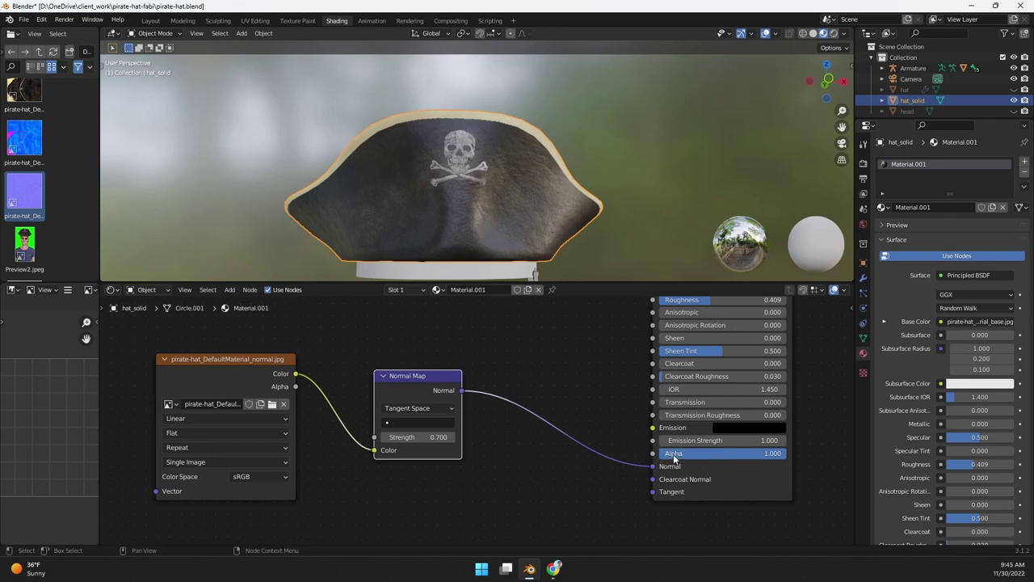
Return to the Painted Metal 02 page in the browser and check its download resolution options
click(553, 568)
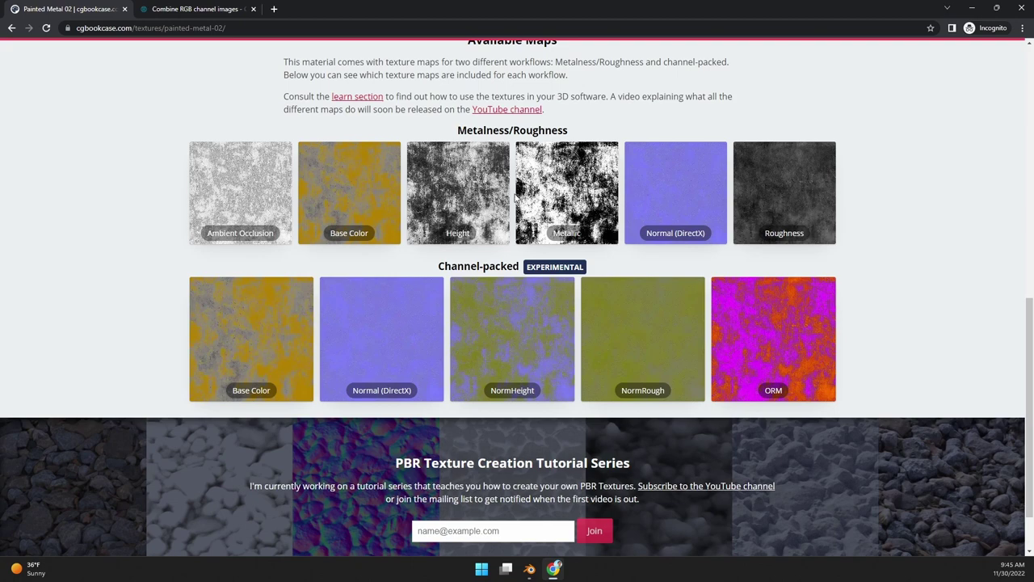
scroll(514, 197, up, 10)
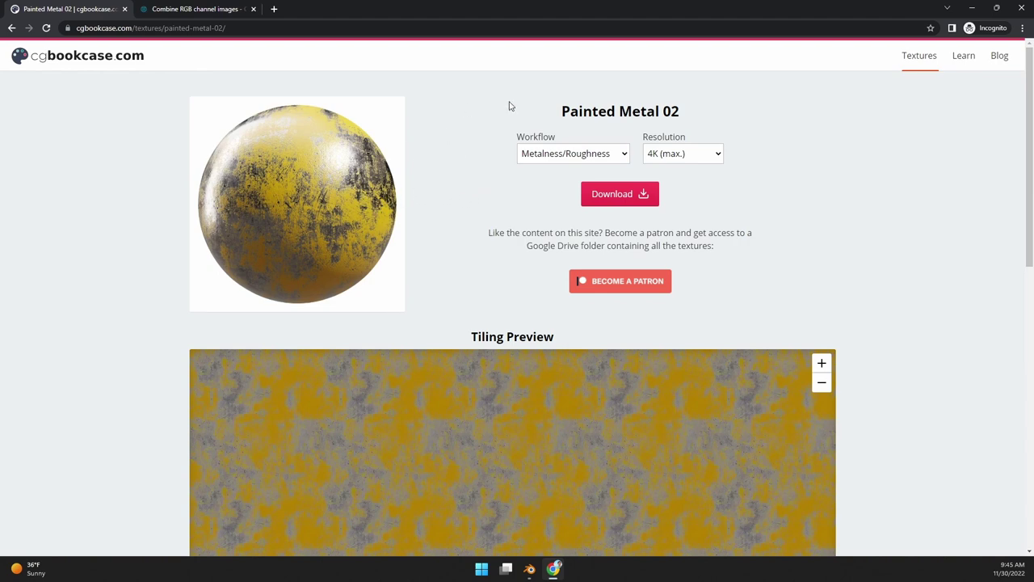
click(718, 154)
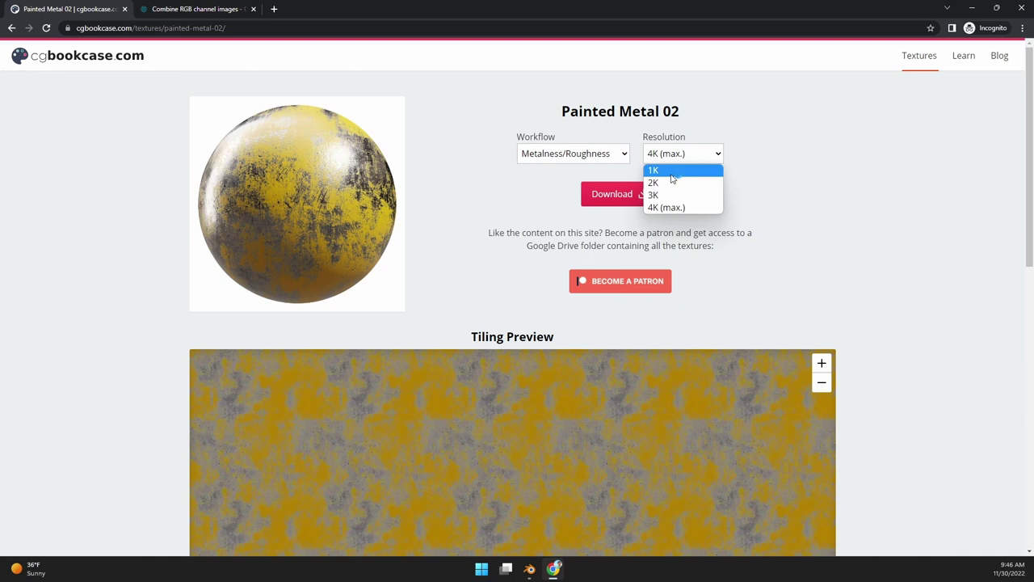
click(846, 194)
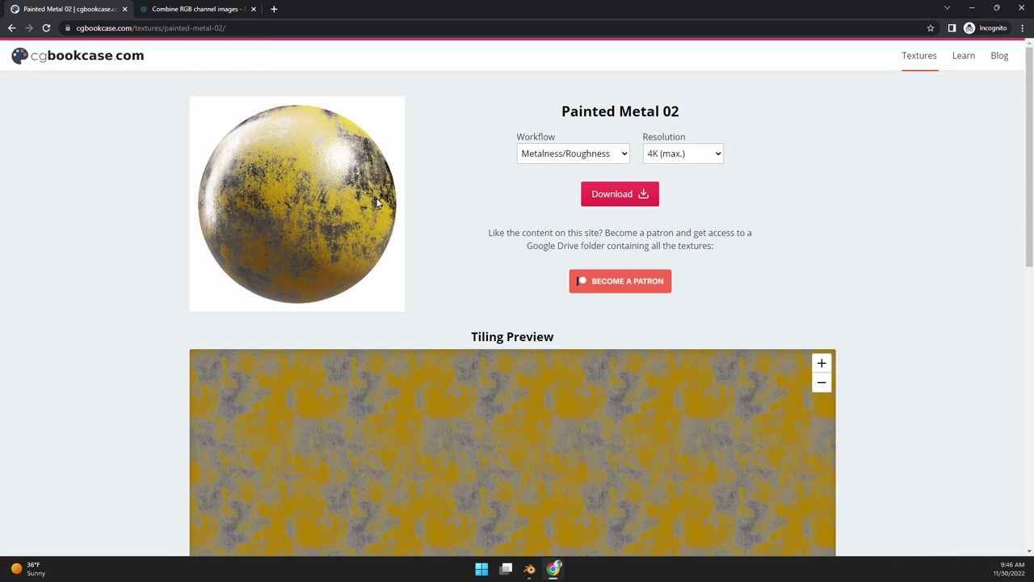
scroll(379, 194, down, 1)
scroll(798, 173, down, 1)
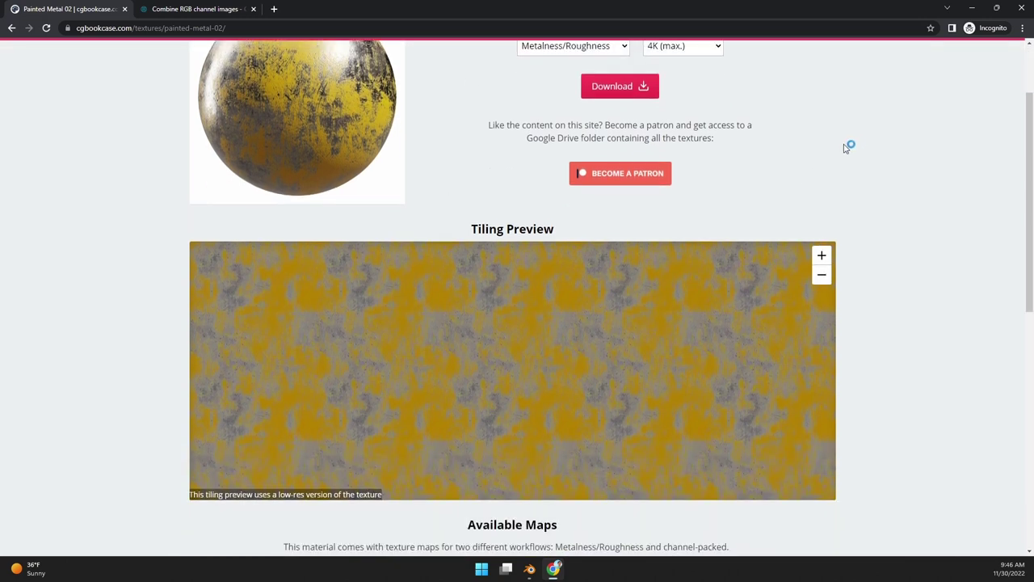
scroll(847, 148, up, 2)
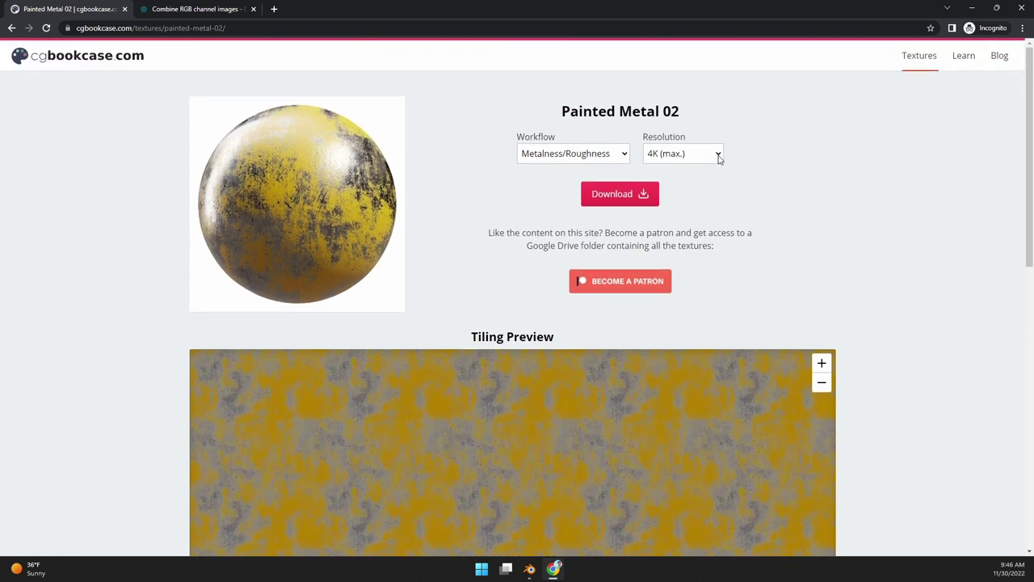
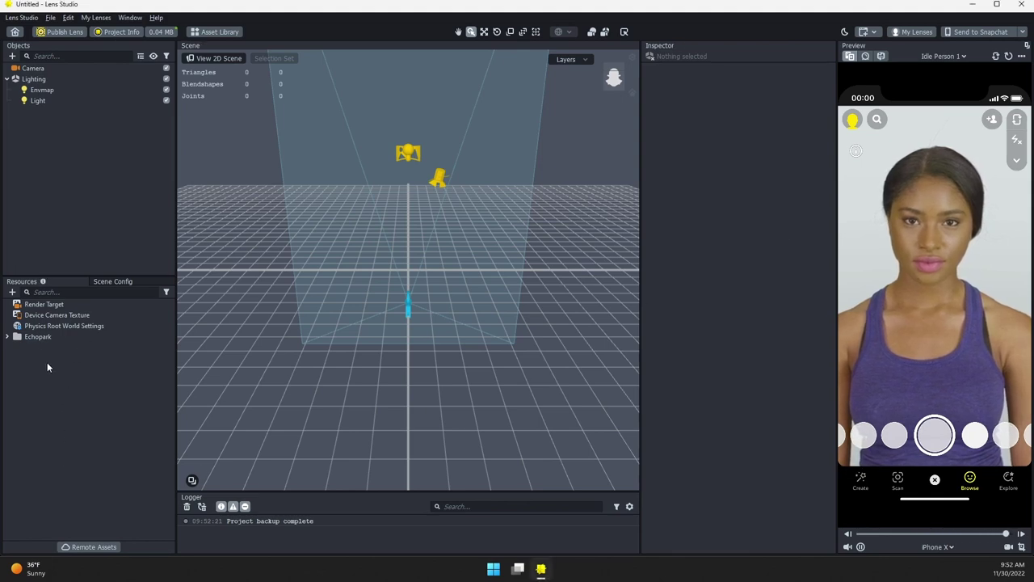
Import the pirate-hat FBX model into the Lens Studio project resources with the default import options
click(12, 291)
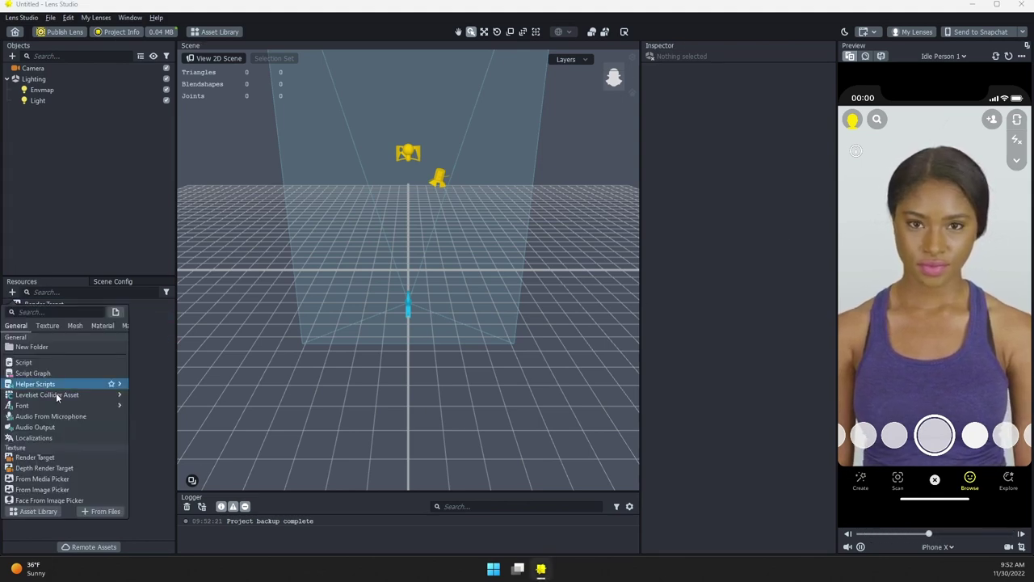
click(139, 515)
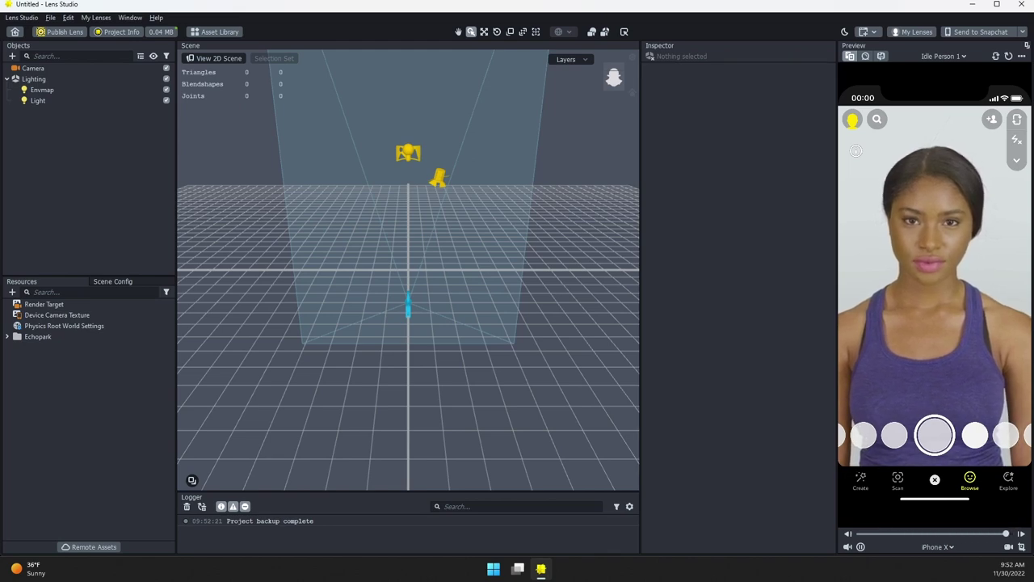
drag(848, 413, 99, 423)
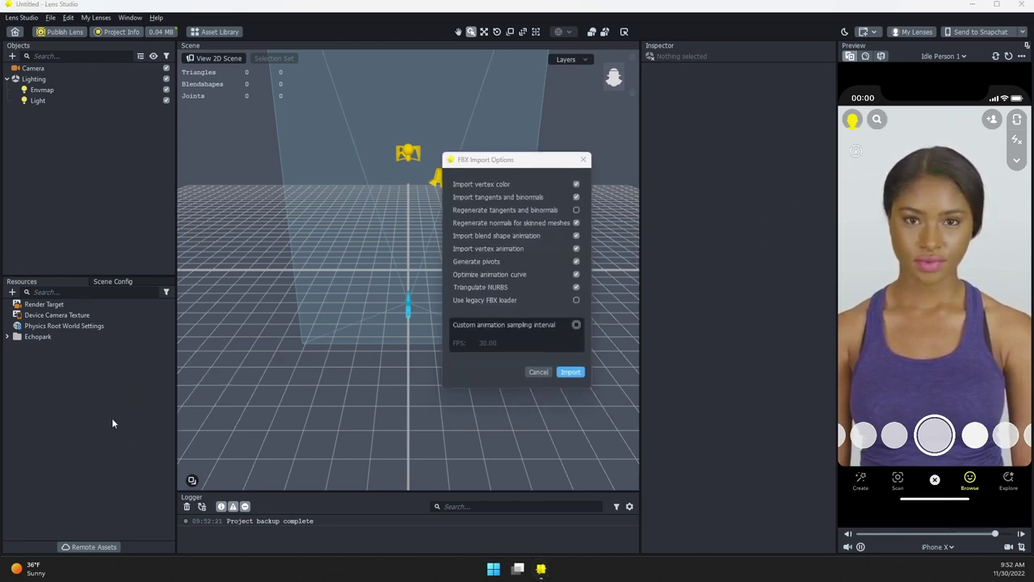
click(502, 162)
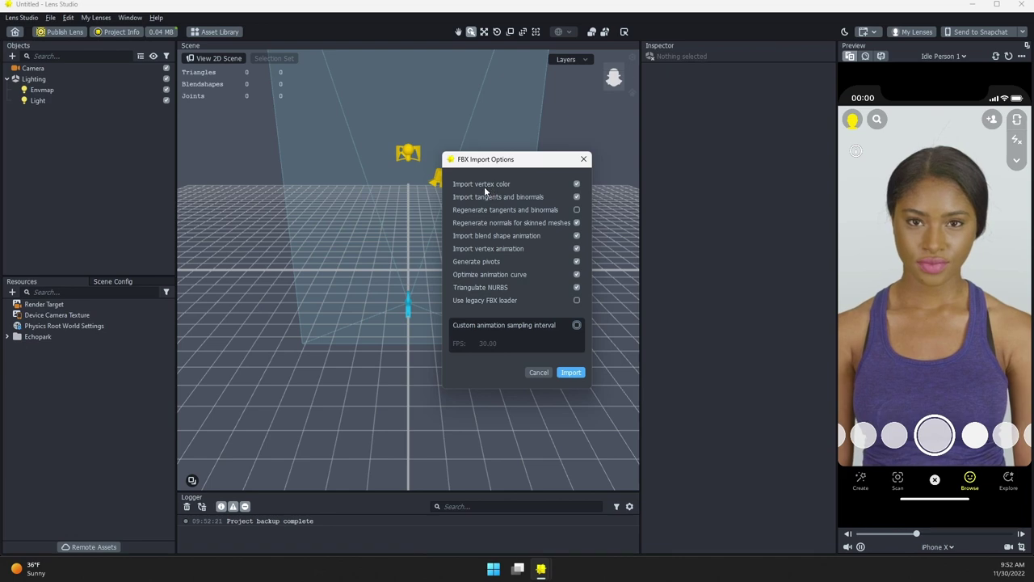
click(571, 373)
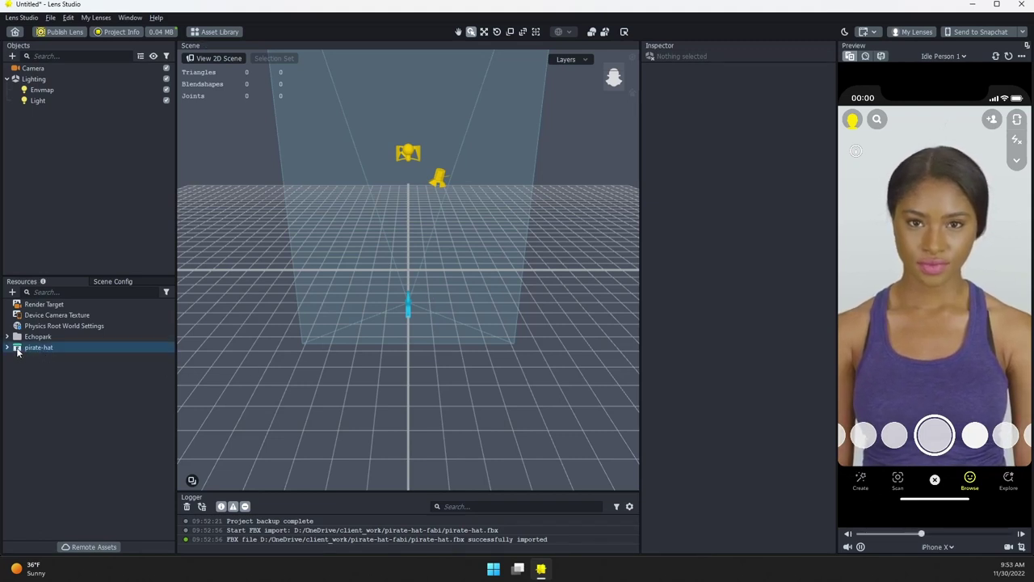
Add the pirate-hat prefab nested inside the imported pirate-hat resource to the scene's objects
click(23, 351)
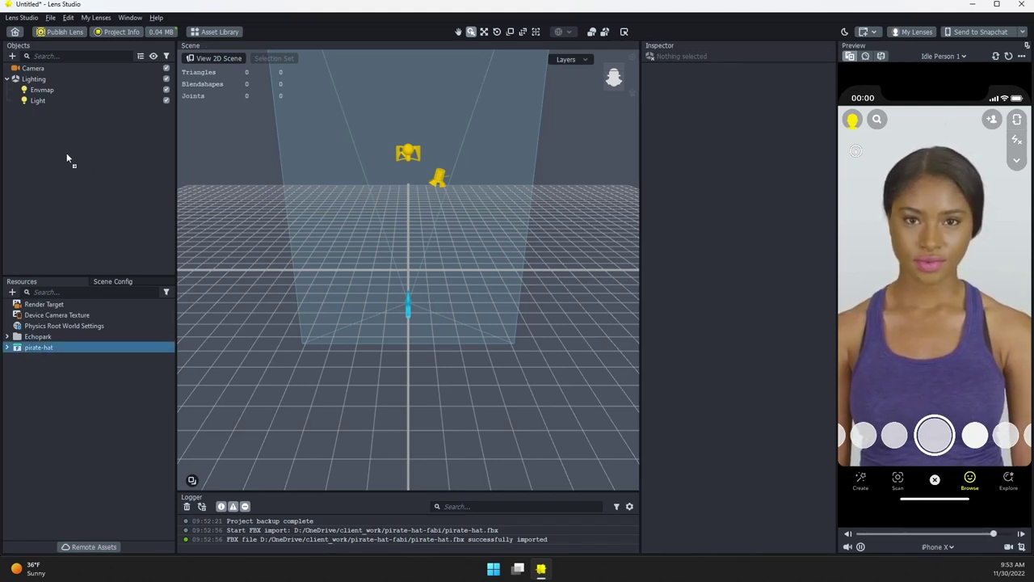
drag(67, 159, 61, 151)
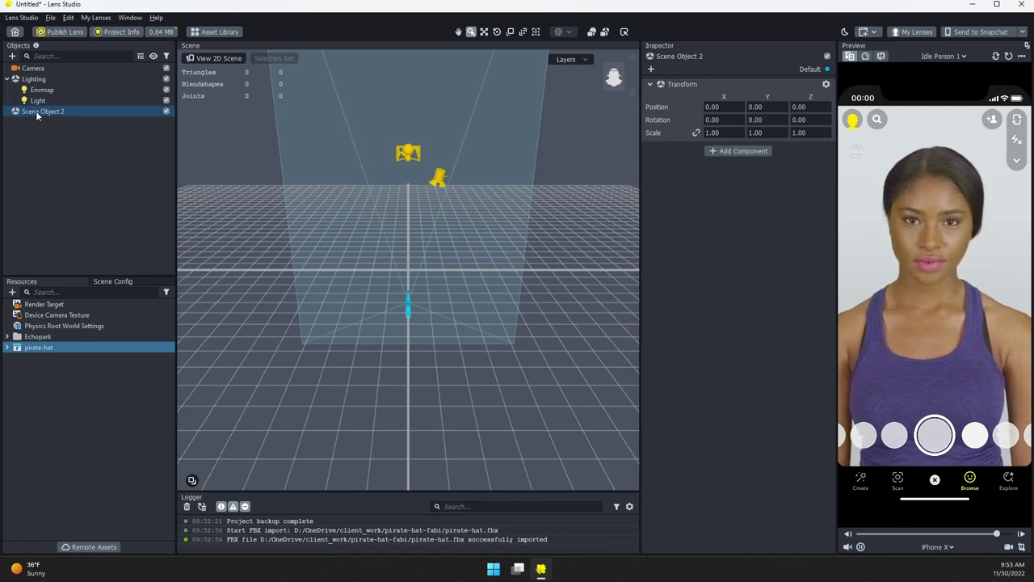
click(8, 348)
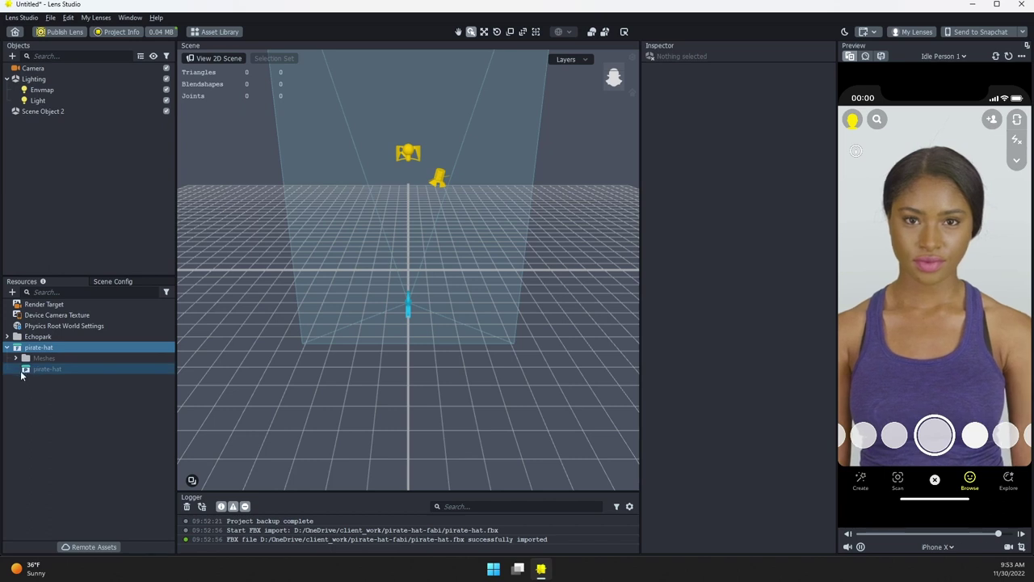
click(24, 369)
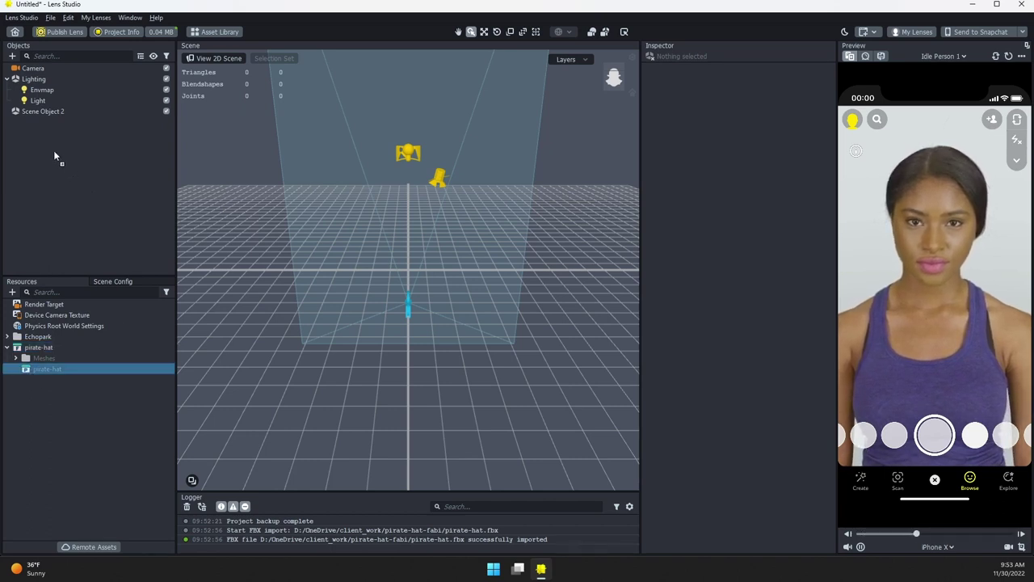
drag(53, 150, 53, 151)
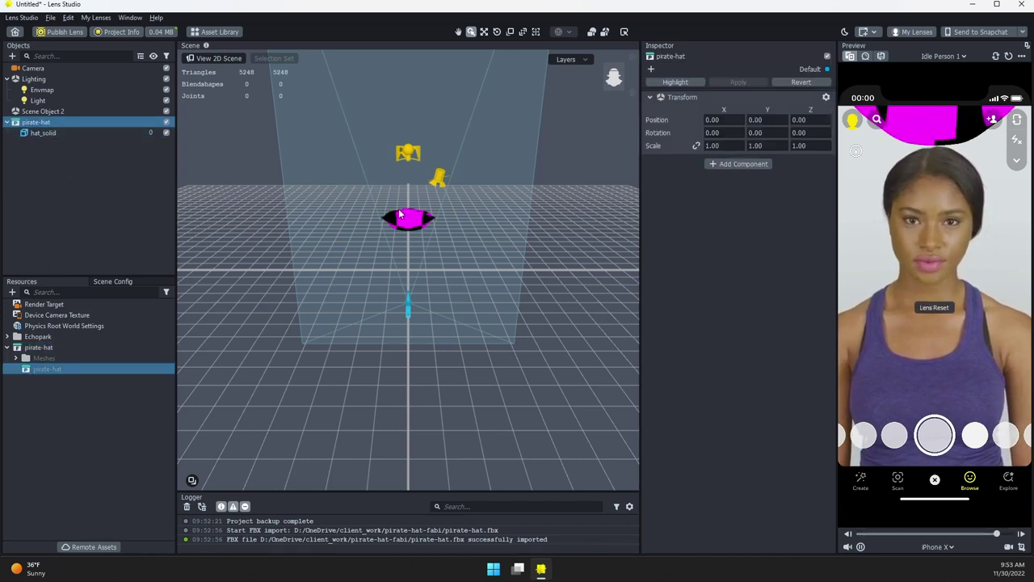
Move the pirate-hat object down along the Y axis to about -19.8, over the preview person's head
scroll(400, 212, up, 5)
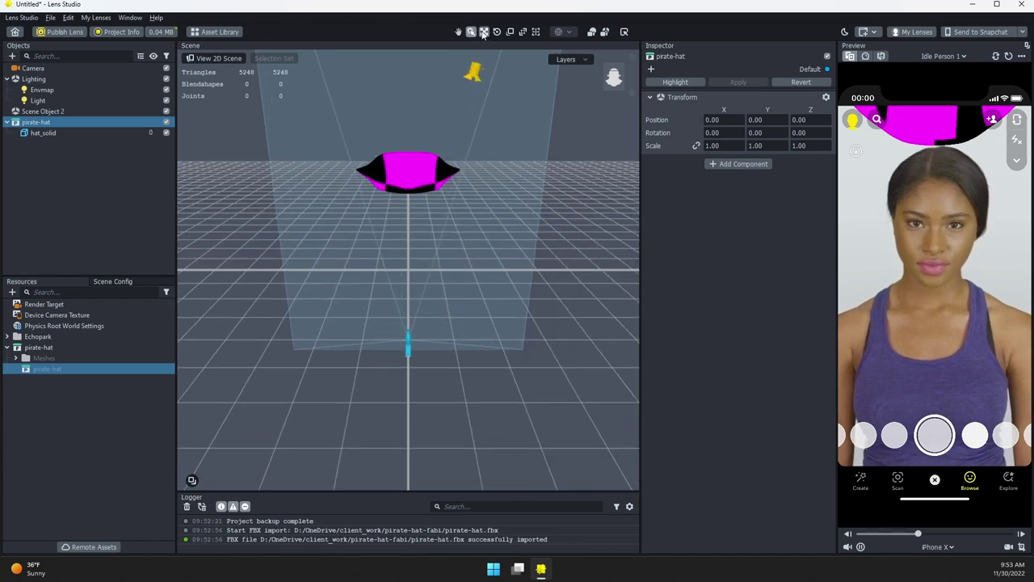
click(483, 32)
drag(408, 245, 405, 298)
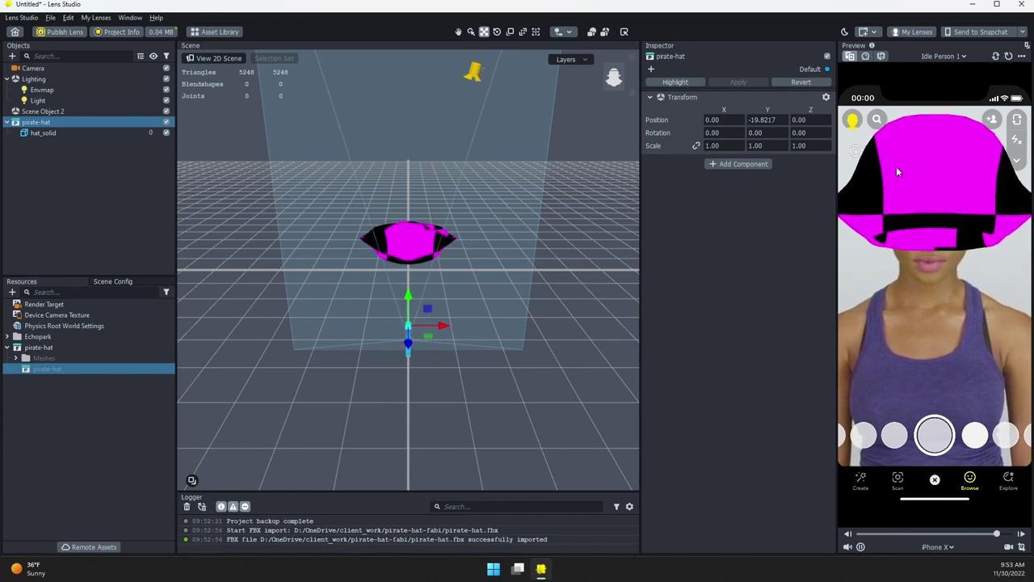
Create an Uber PBR material and assign it to the hat_solid mesh
click(76, 133)
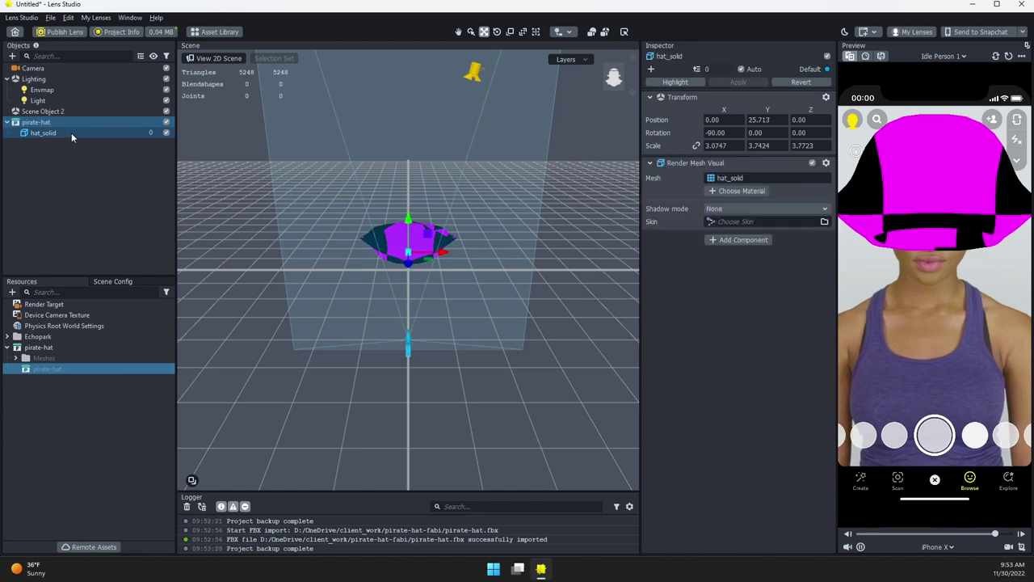
click(18, 121)
click(36, 134)
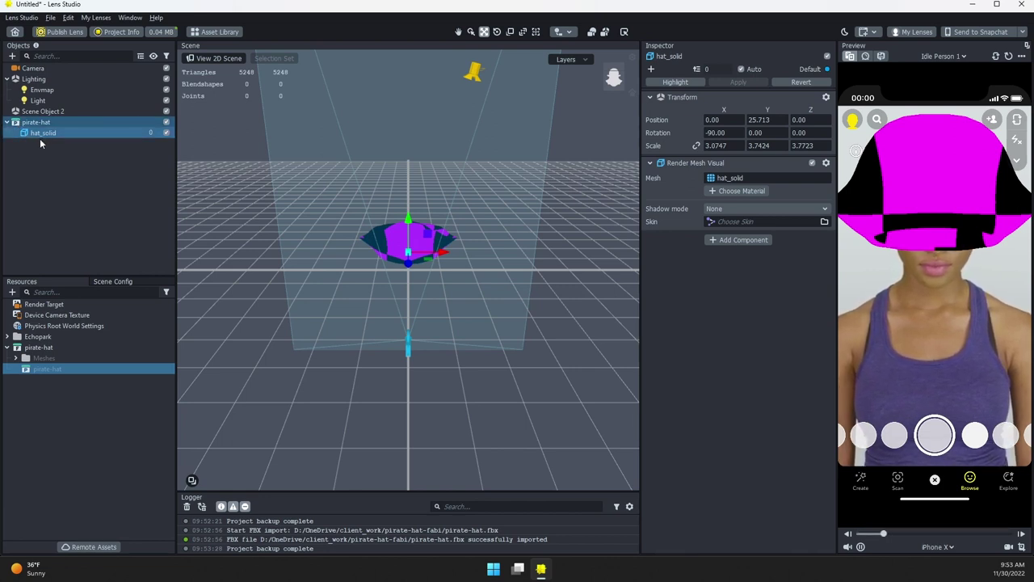
click(739, 190)
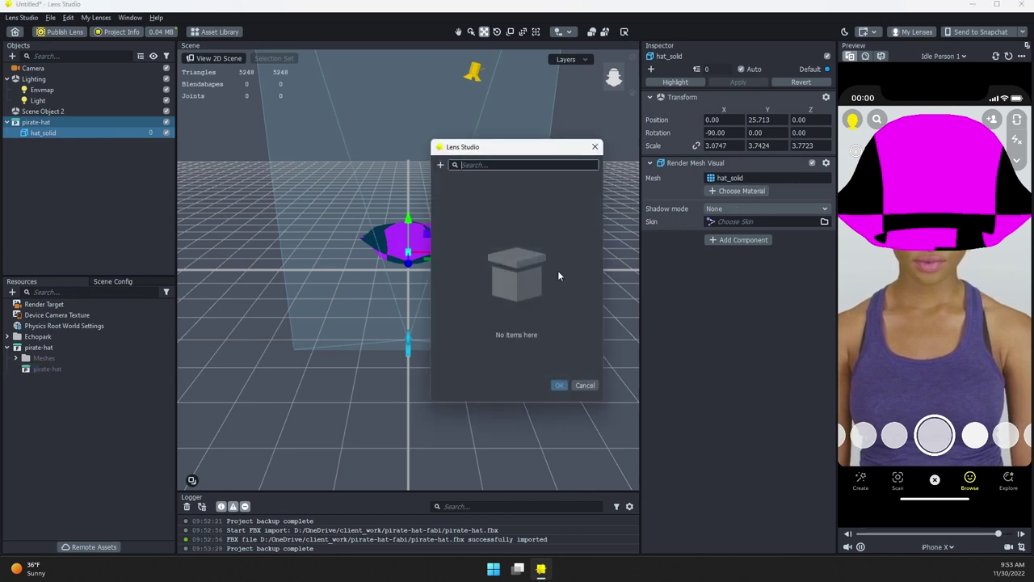
click(440, 165)
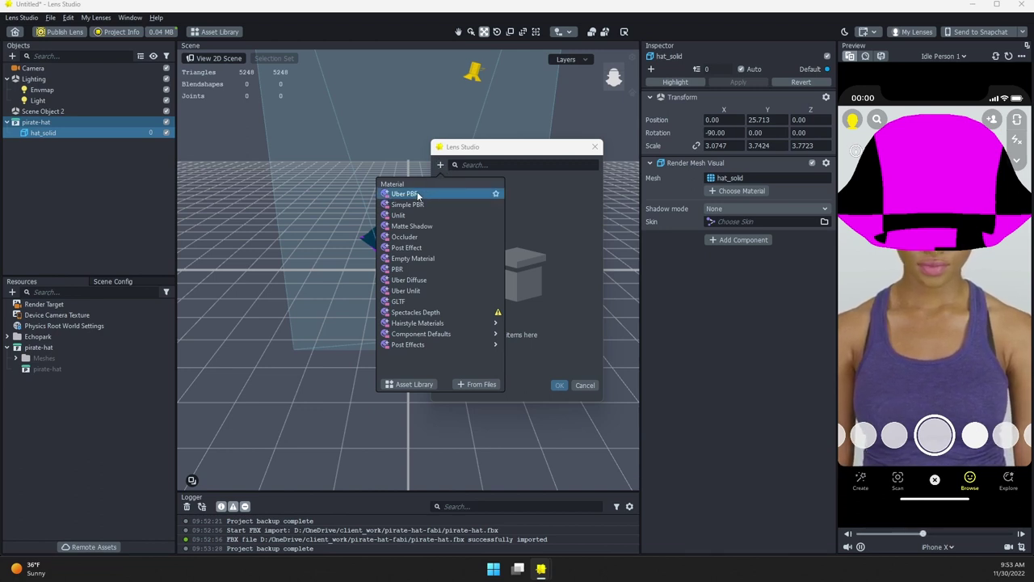
click(417, 194)
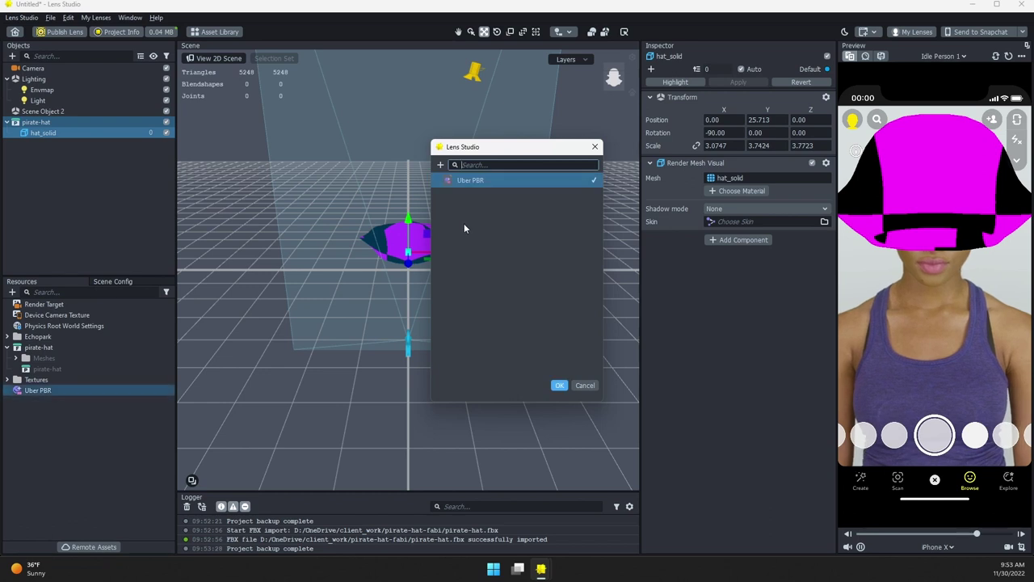
click(559, 386)
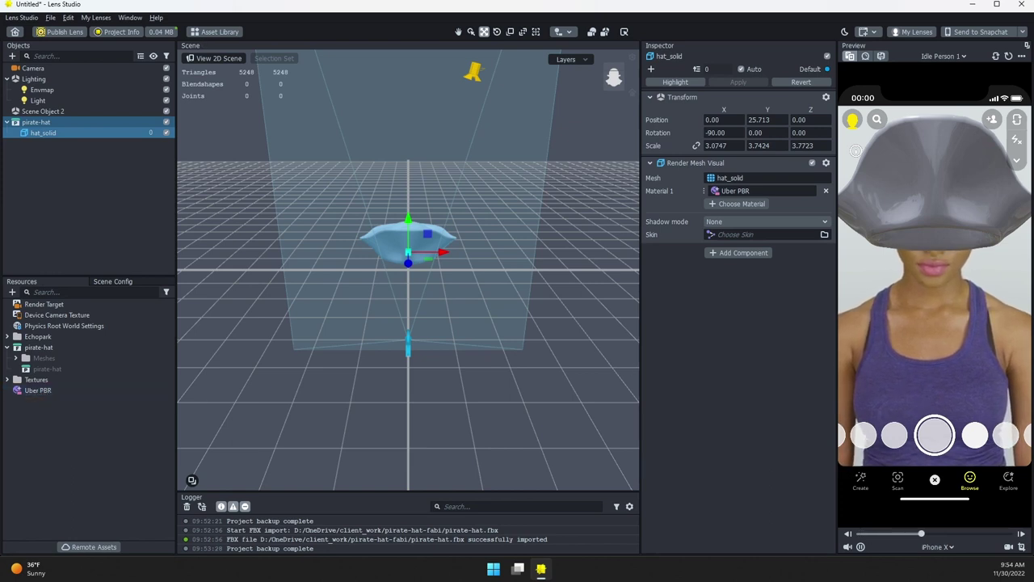
Import the pirate hat's base, materialParams and normal textures into the resources and preview the materialParams texture
drag(929, 154, 67, 447)
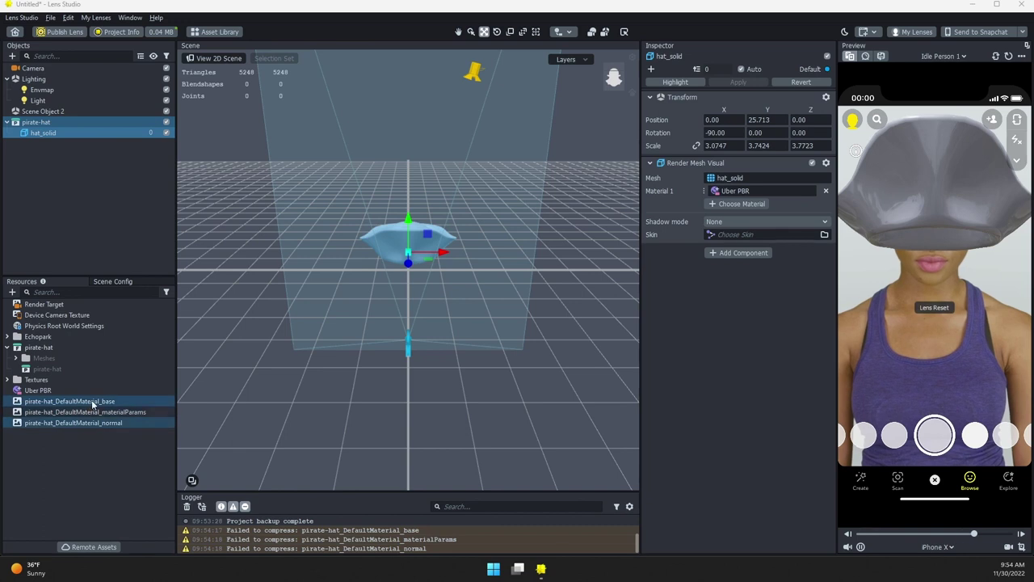
click(128, 411)
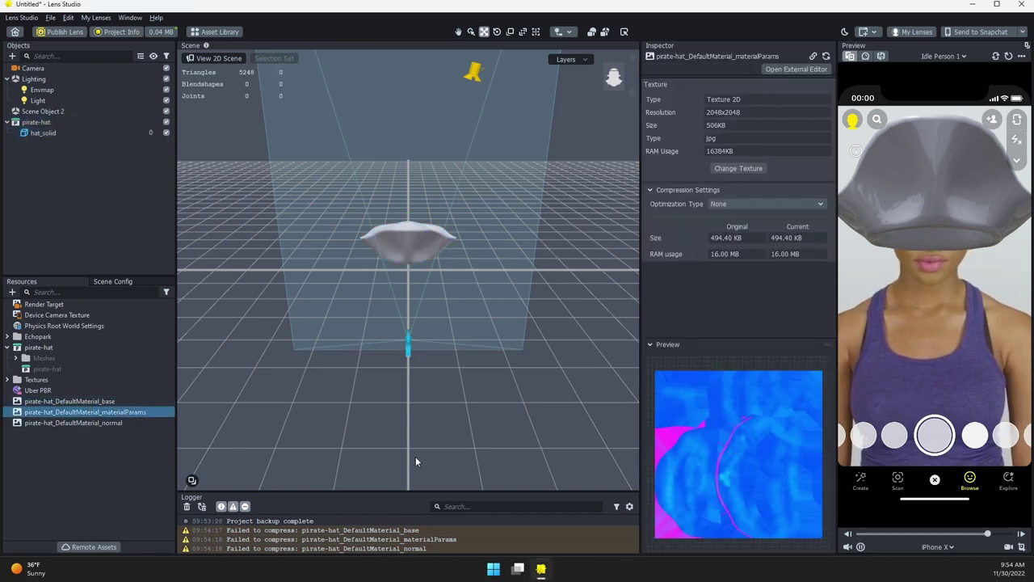
Preview the pirate hat's normal texture and bring up the full graph parameters of the Uber PBR material
click(92, 423)
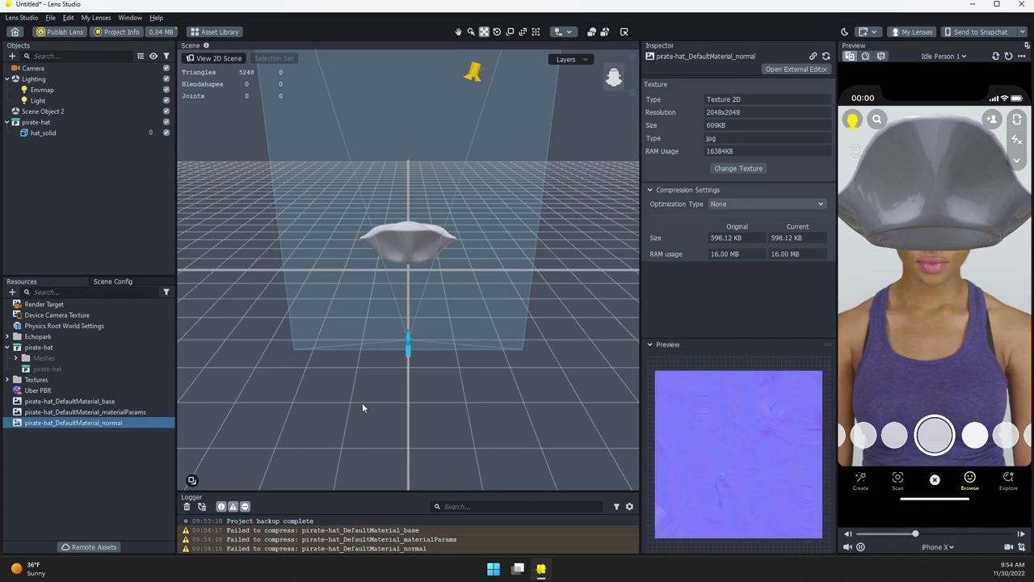
click(38, 390)
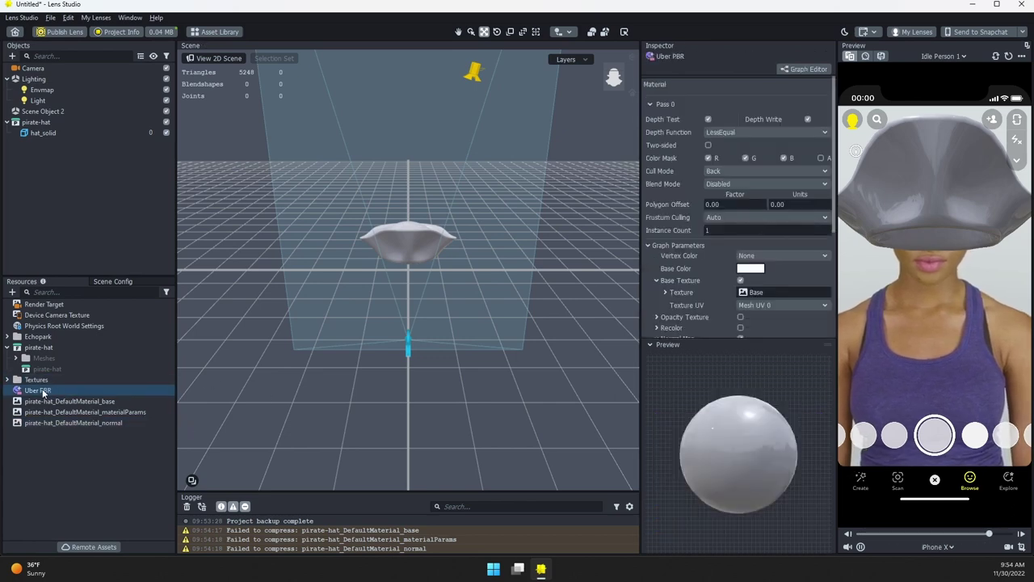
click(651, 344)
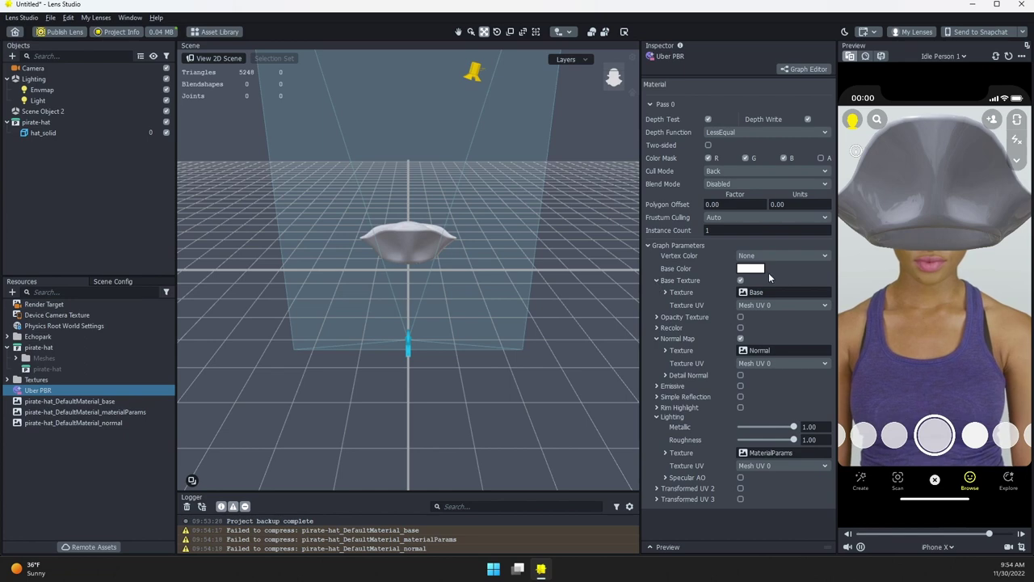
Try a light gray base color (#c5c5c5) on the Uber PBR material and return it to white (#ffffff)
click(751, 269)
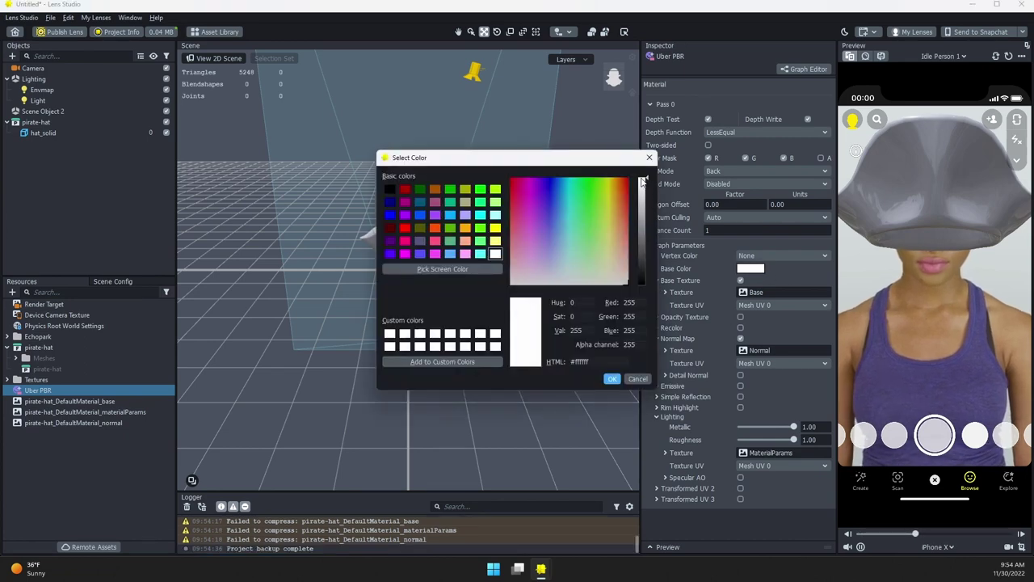
click(644, 206)
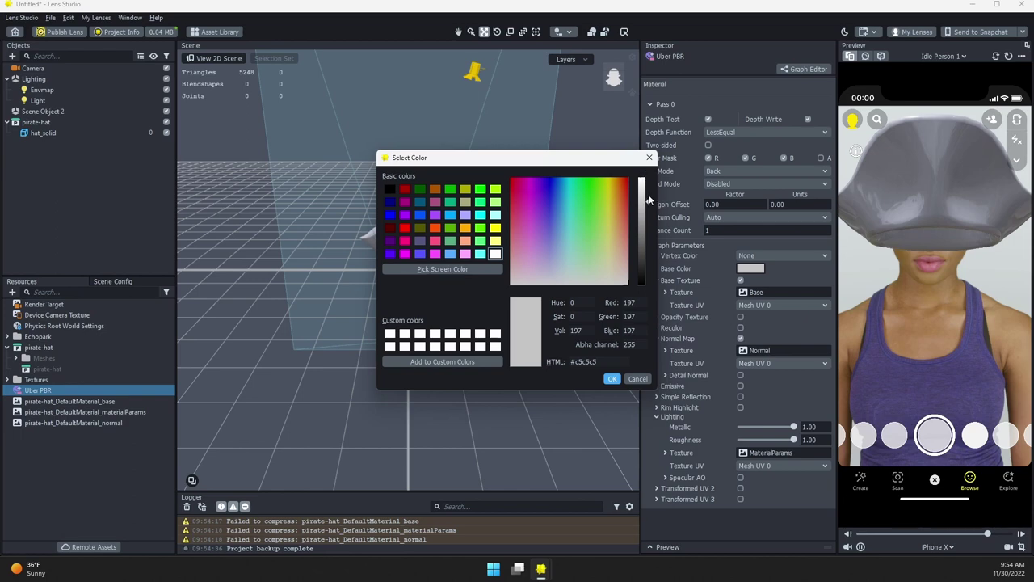
click(644, 180)
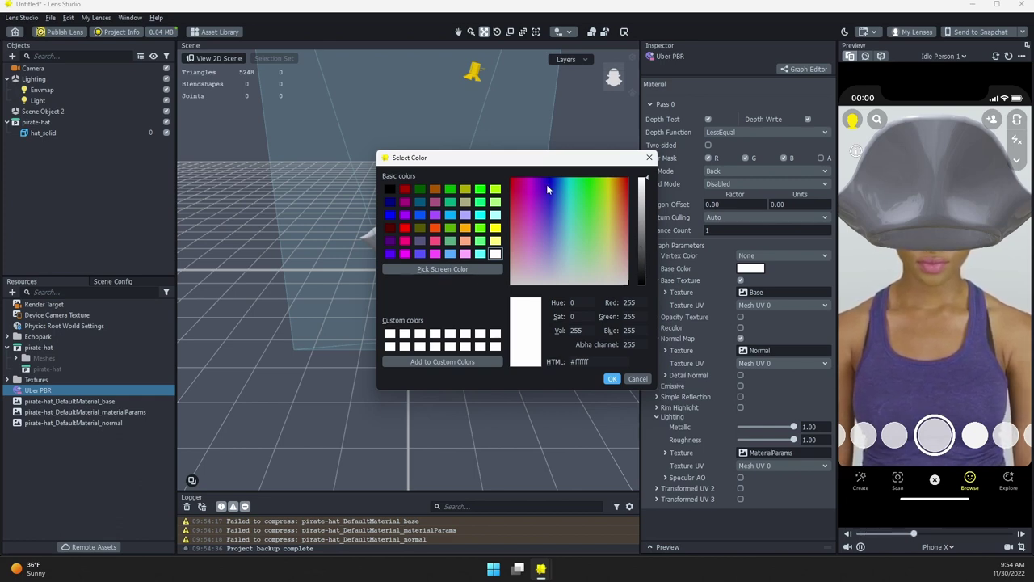
click(612, 378)
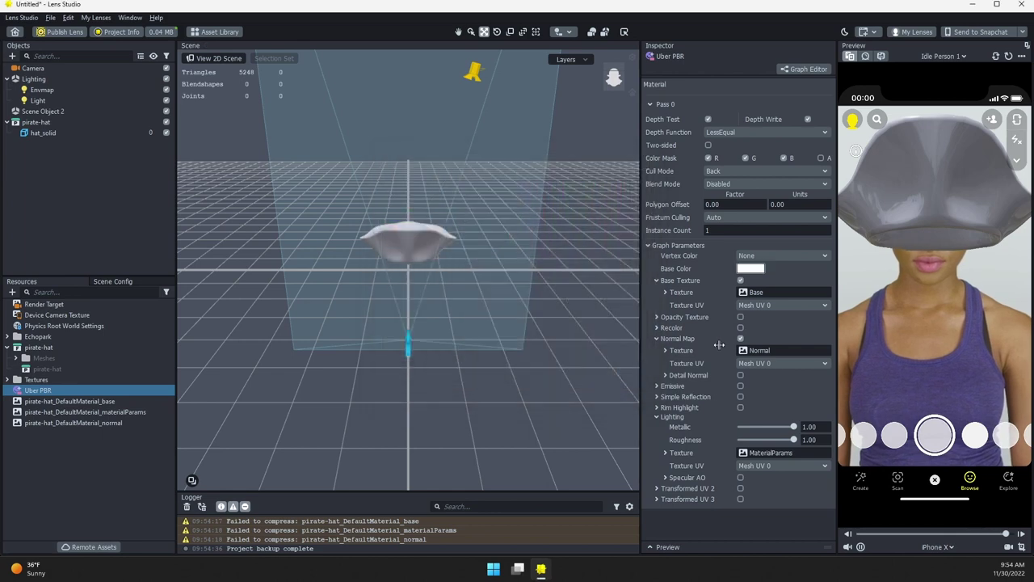
Assign pirate-hat_DefaultMaterial_base as the Uber PBR material's base texture and pirate-hat_DefaultMaterial_normal as its normal map
click(756, 292)
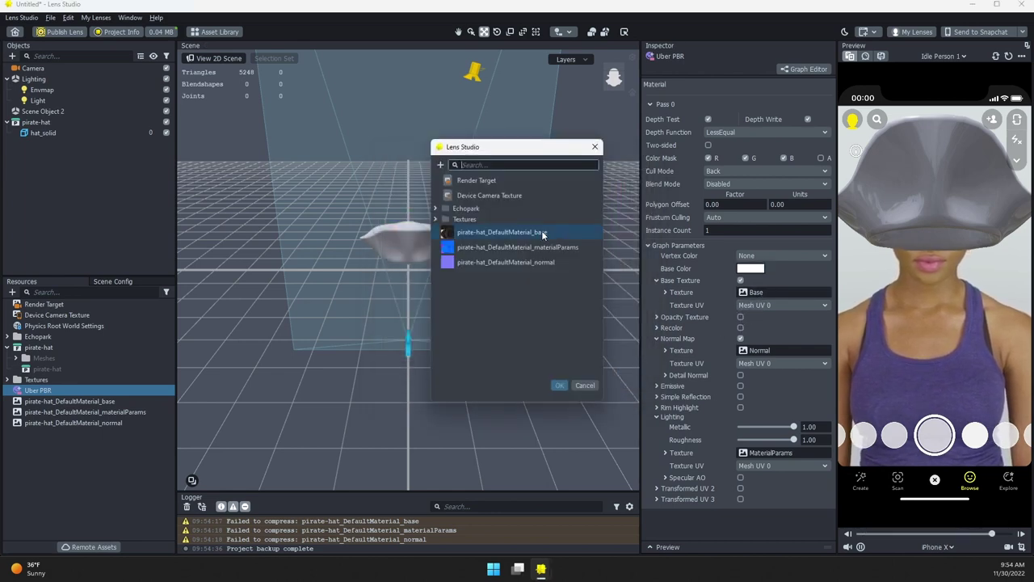
double_click(541, 232)
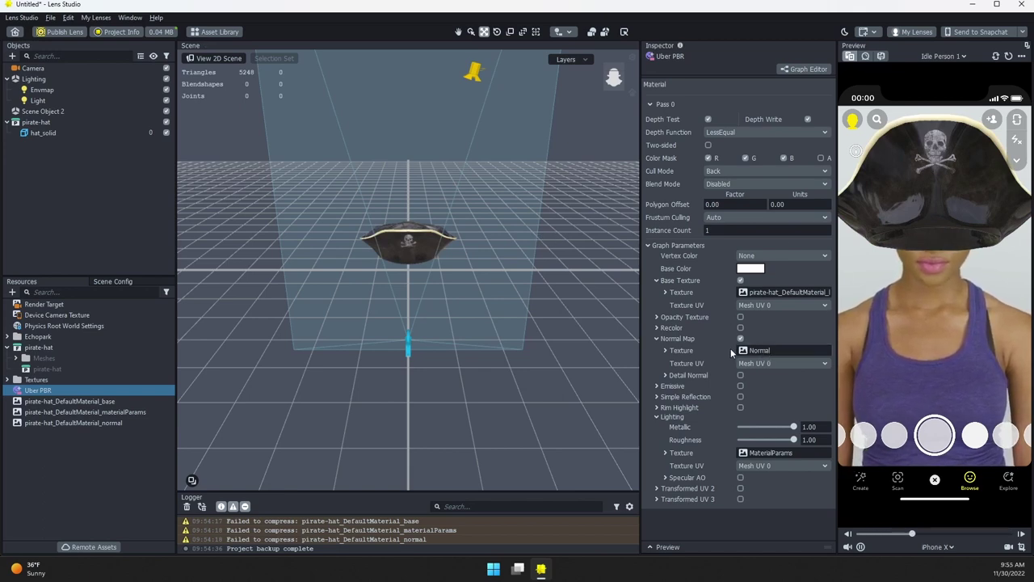
click(760, 349)
click(501, 261)
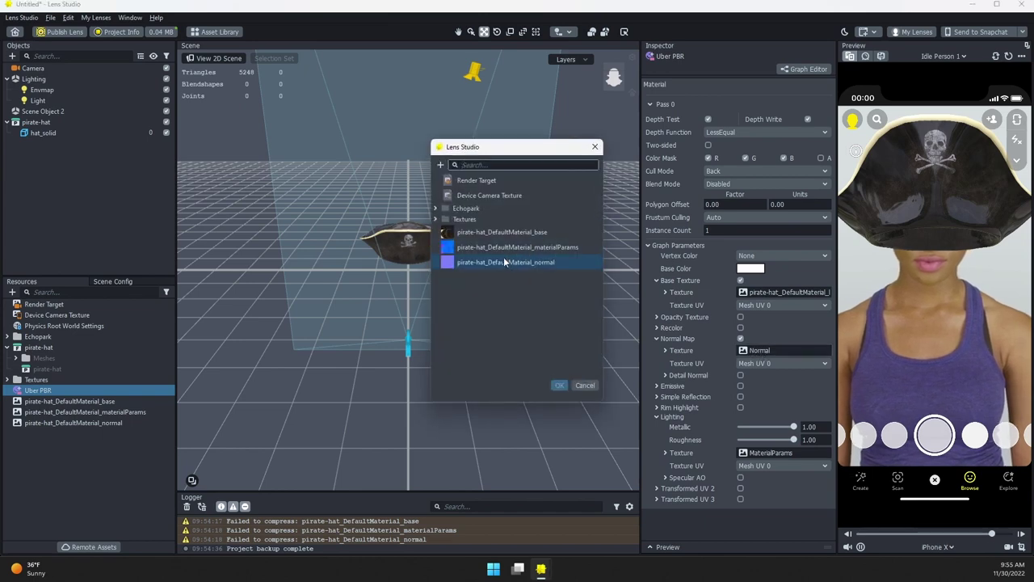
double_click(502, 262)
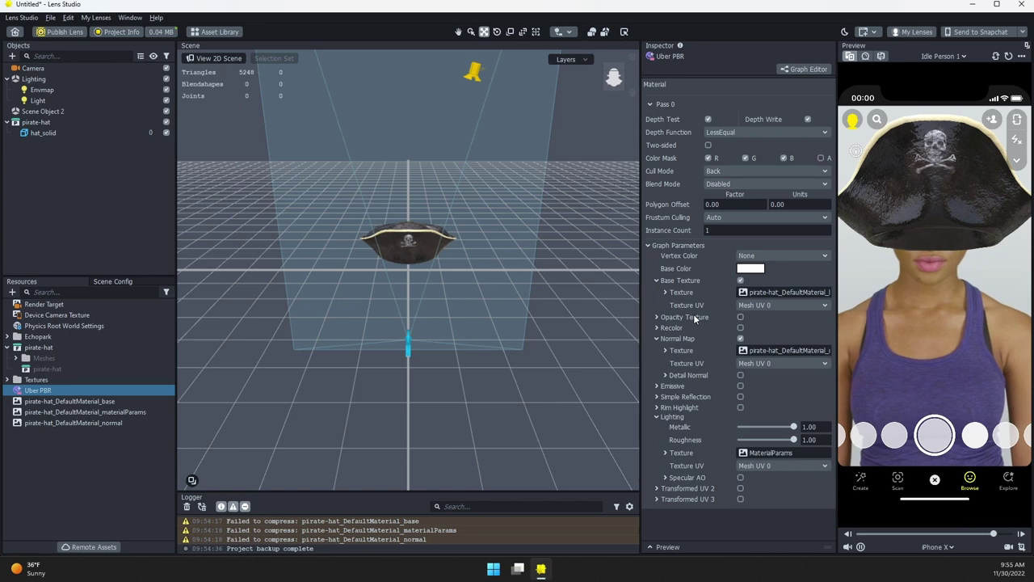
Try enabling the Uber PBR material's opacity texture and turn it back off
click(740, 317)
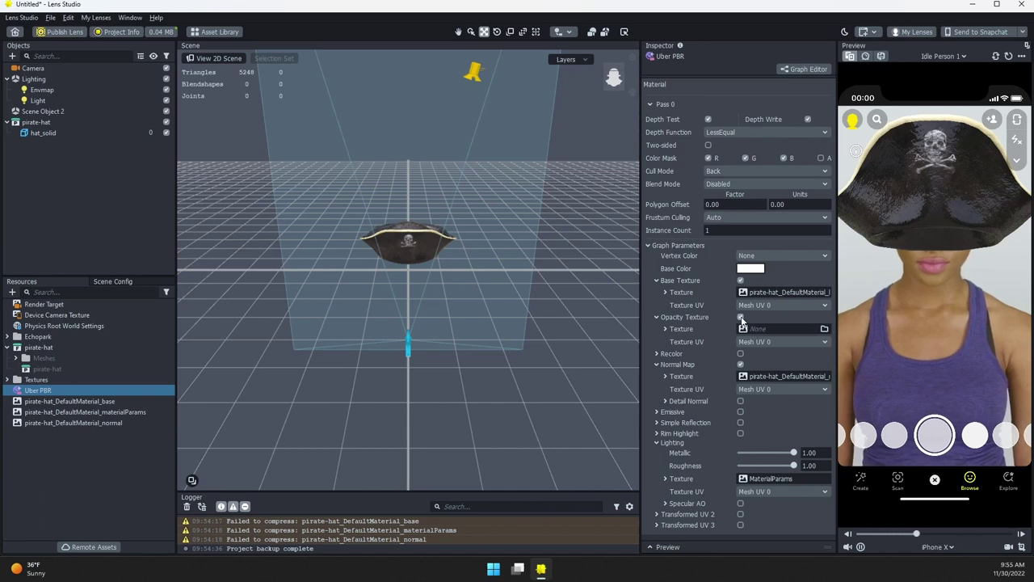
click(740, 317)
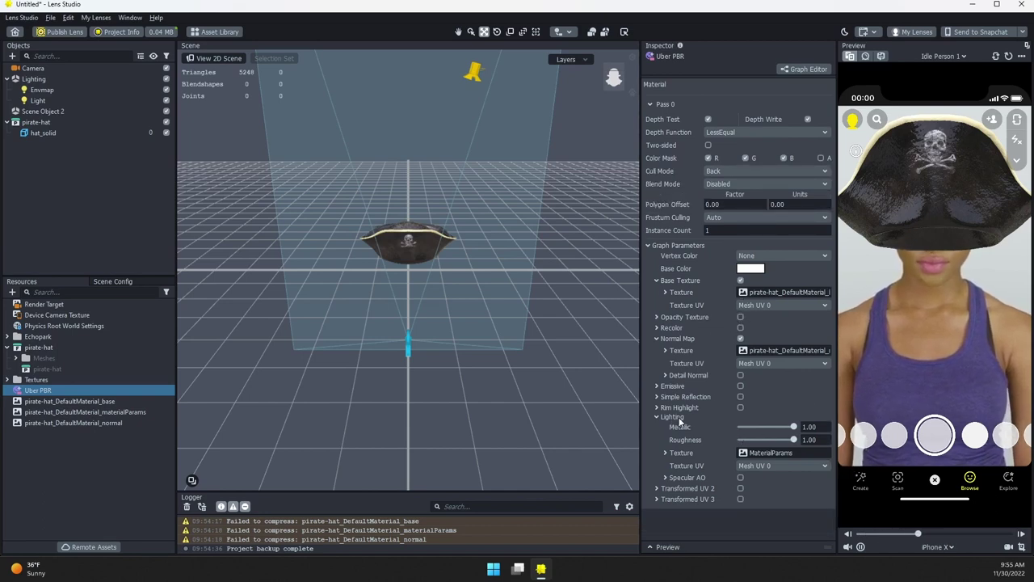
Assign pirate-hat_DefaultMaterial_materialParams as the lighting texture of the Uber PBR material
click(774, 451)
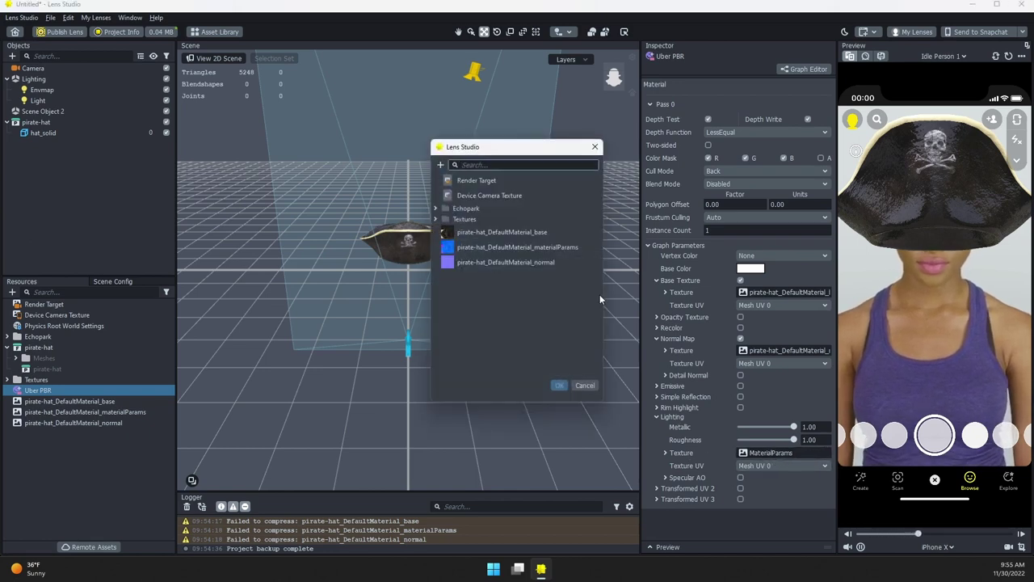
click(548, 247)
click(559, 384)
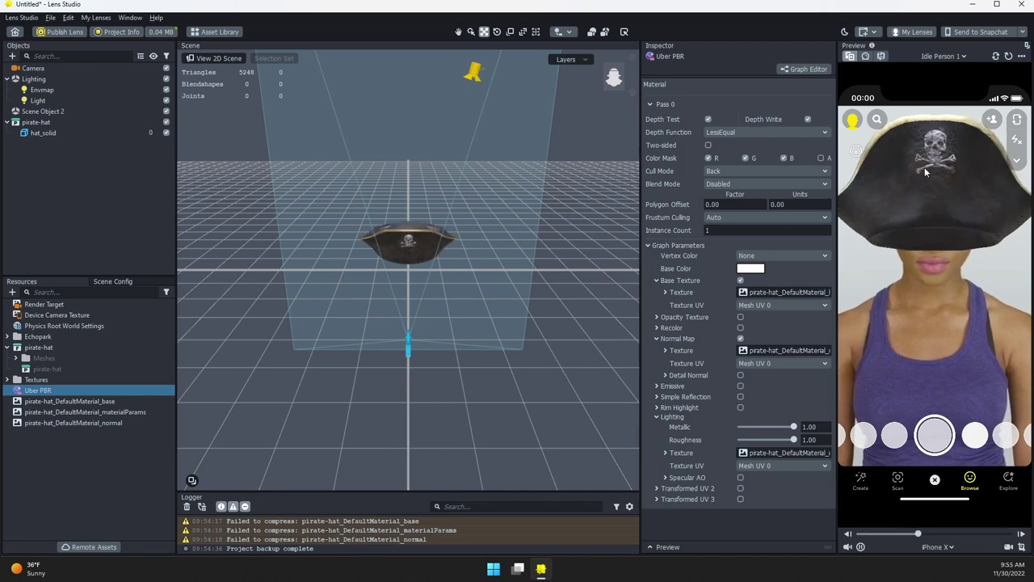
Try the material's roughness at 0.00, return it to 1.00, and keep the base texture on Mesh UV 0
drag(796, 439, 738, 441)
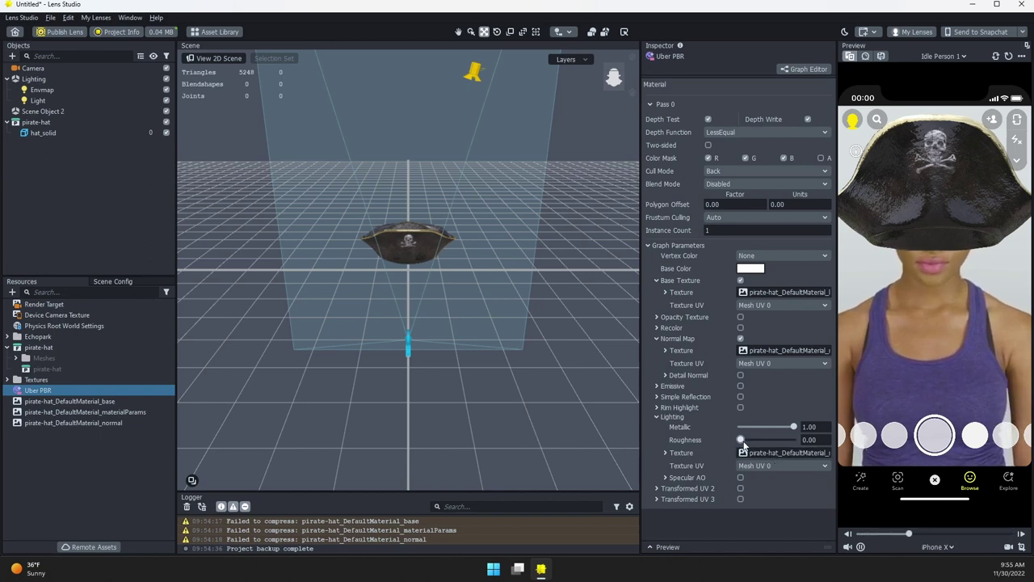
drag(740, 439, 768, 436)
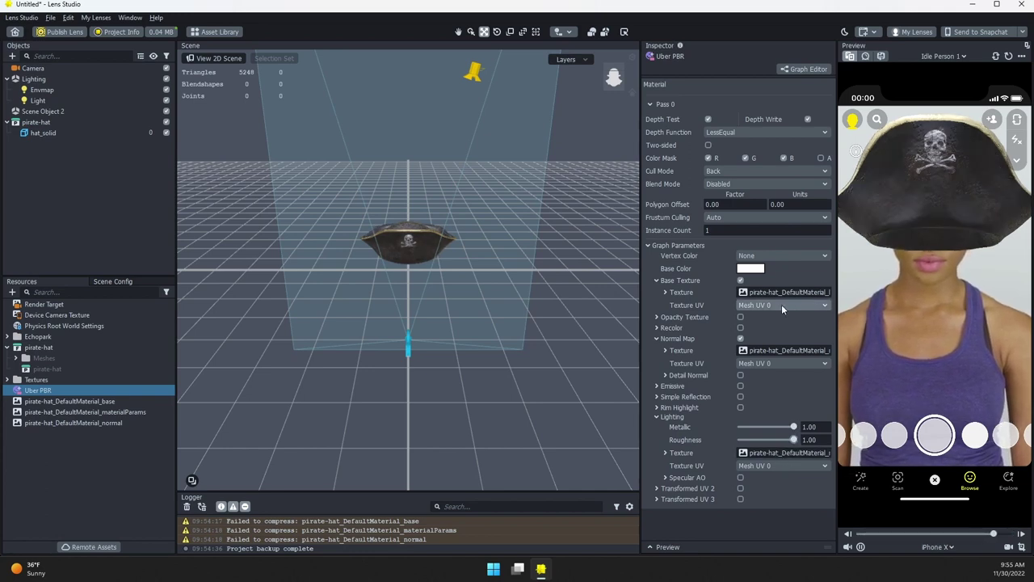
click(824, 306)
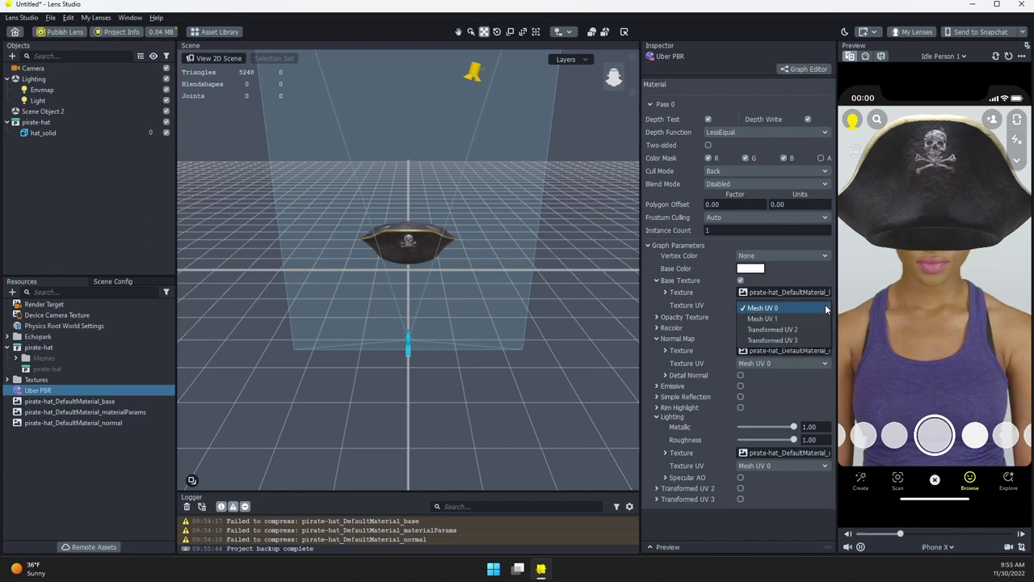
click(767, 307)
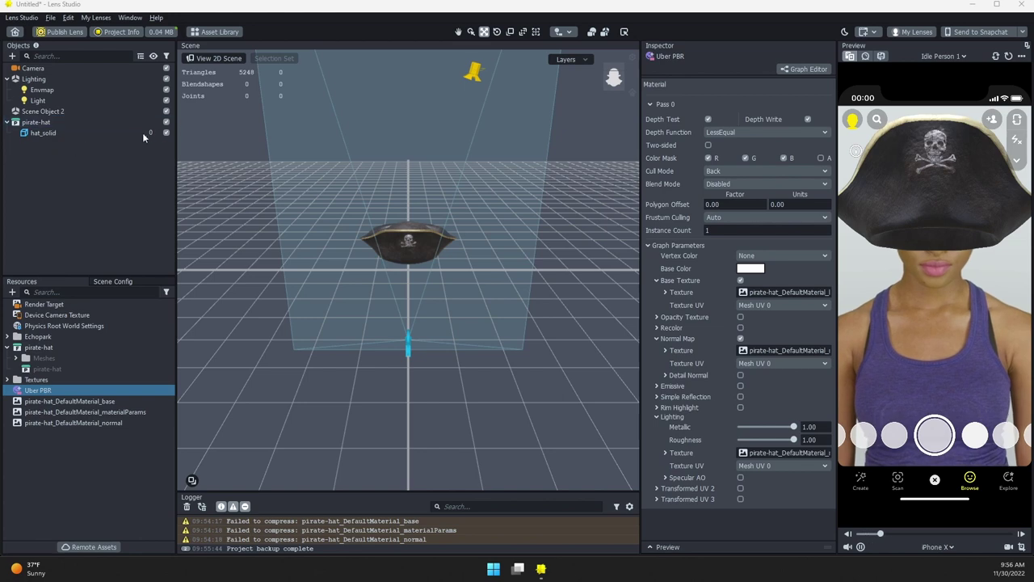
Hide the pirate-hat object and import the alien-demo FBX into the resources with the default import options
click(167, 122)
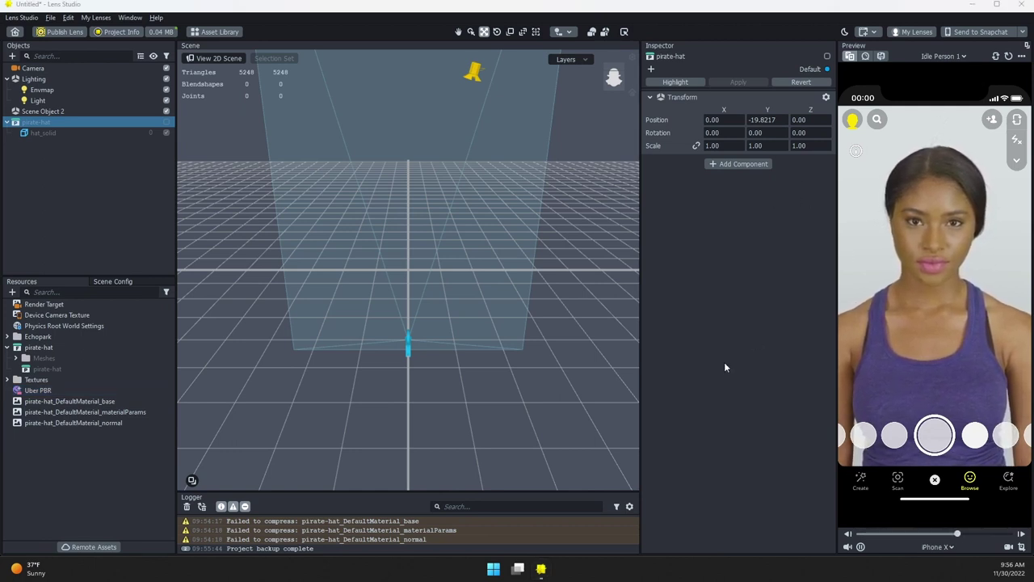
drag(723, 362, 85, 497)
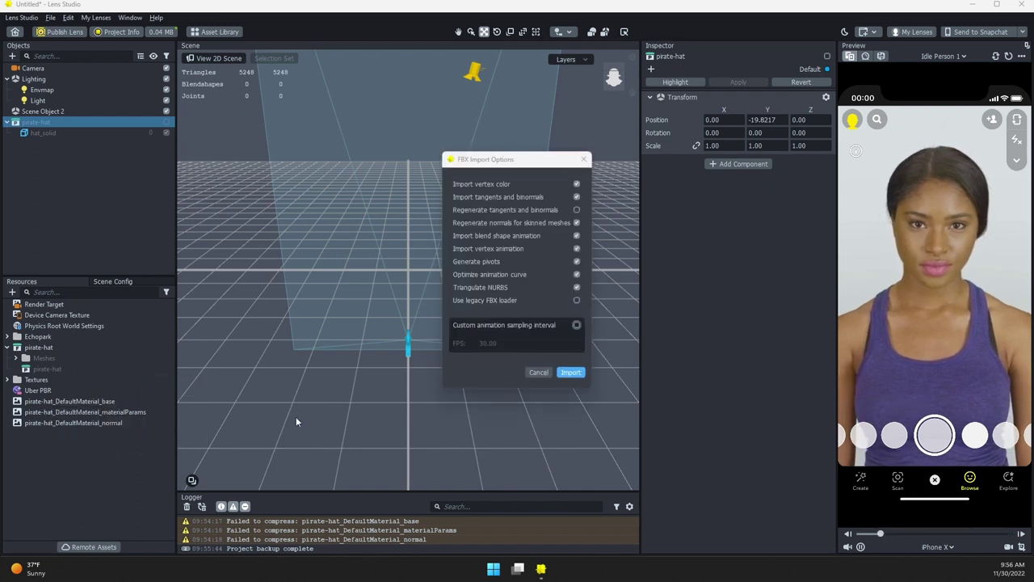
click(570, 372)
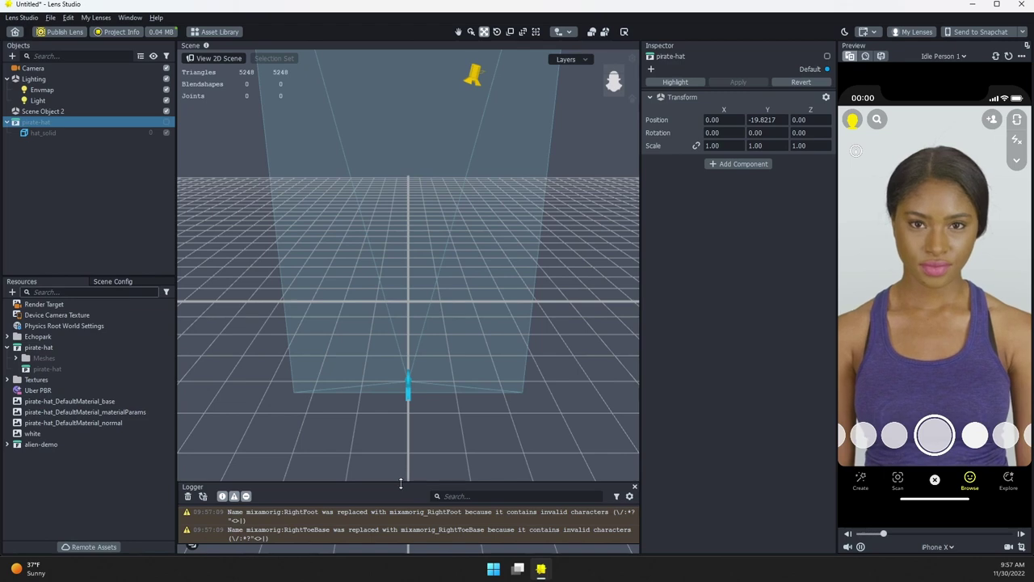
Enlarge the Logger to review the alien-demo import messages and close it
drag(400, 484, 430, 533)
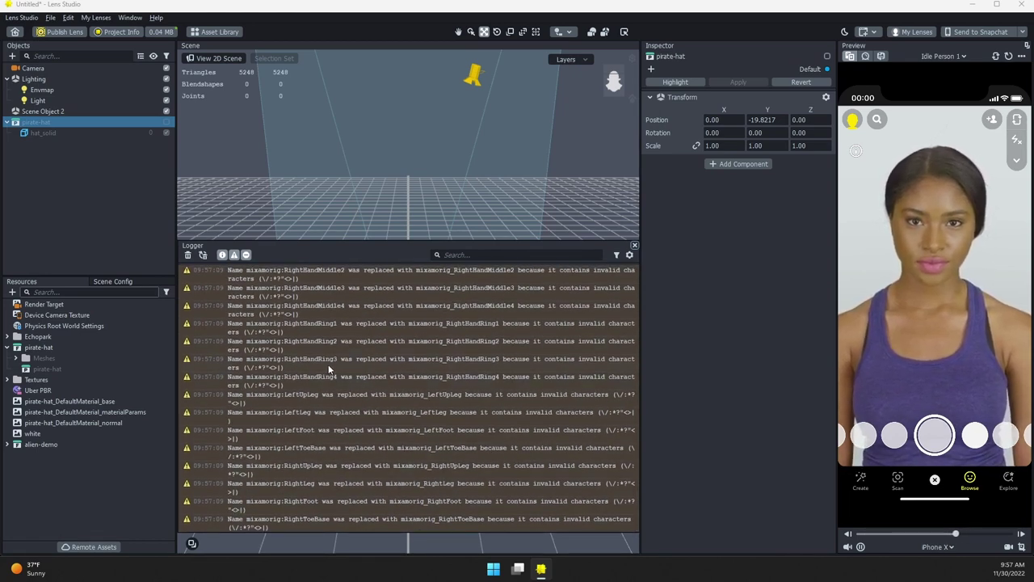
scroll(342, 365, up, 15)
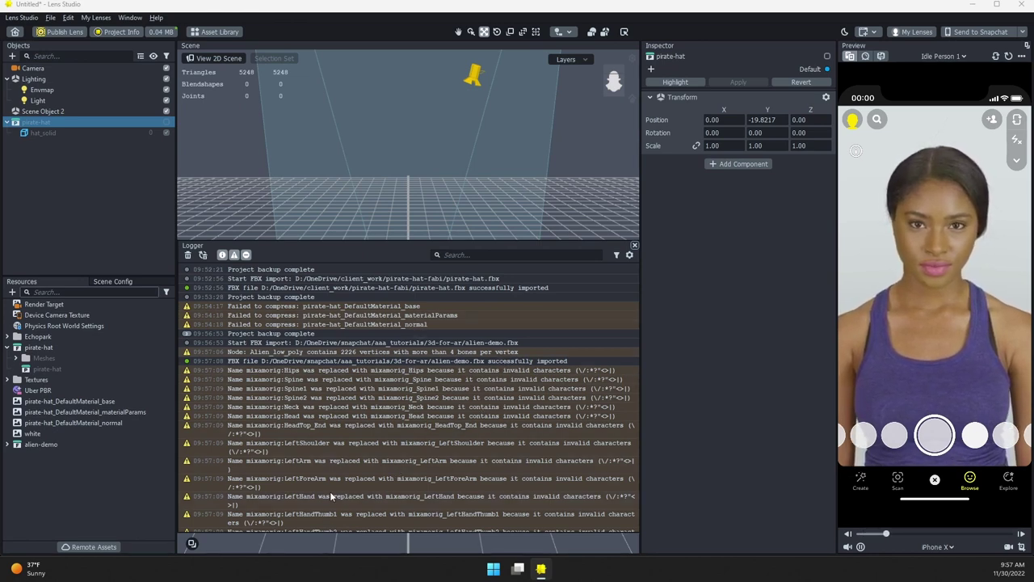
click(634, 246)
Add the alien-demo prefab nested inside the imported alien-demo resource to the scene's objects and collapse its mixamorig:Hips joint hierarchy
click(14, 446)
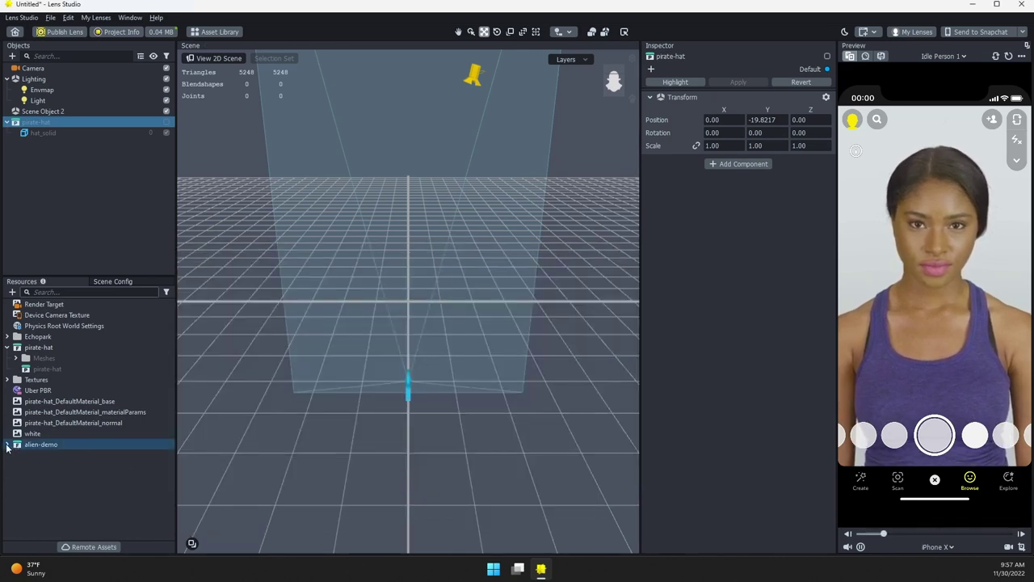
click(7, 445)
click(46, 489)
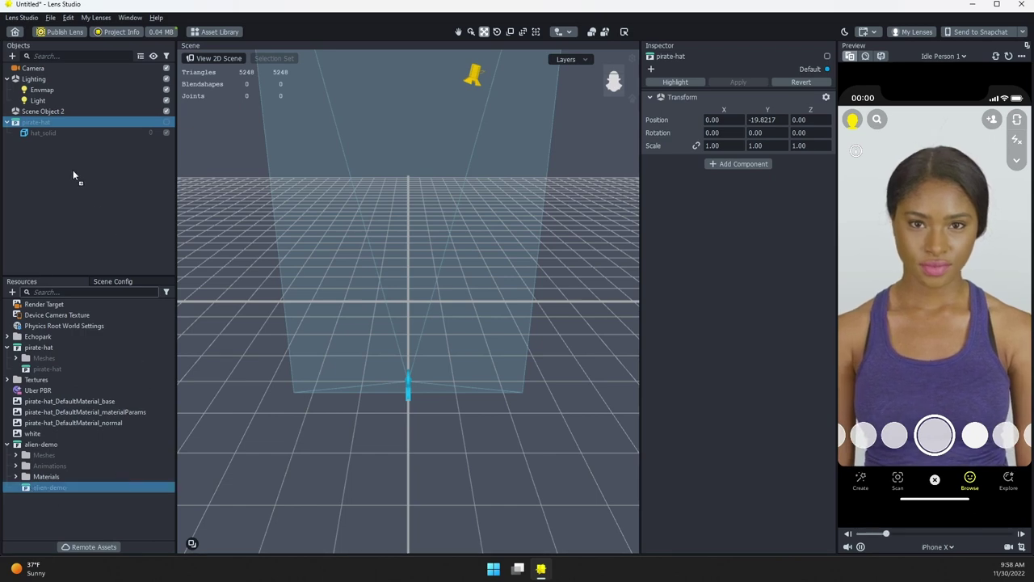
drag(73, 174, 87, 164)
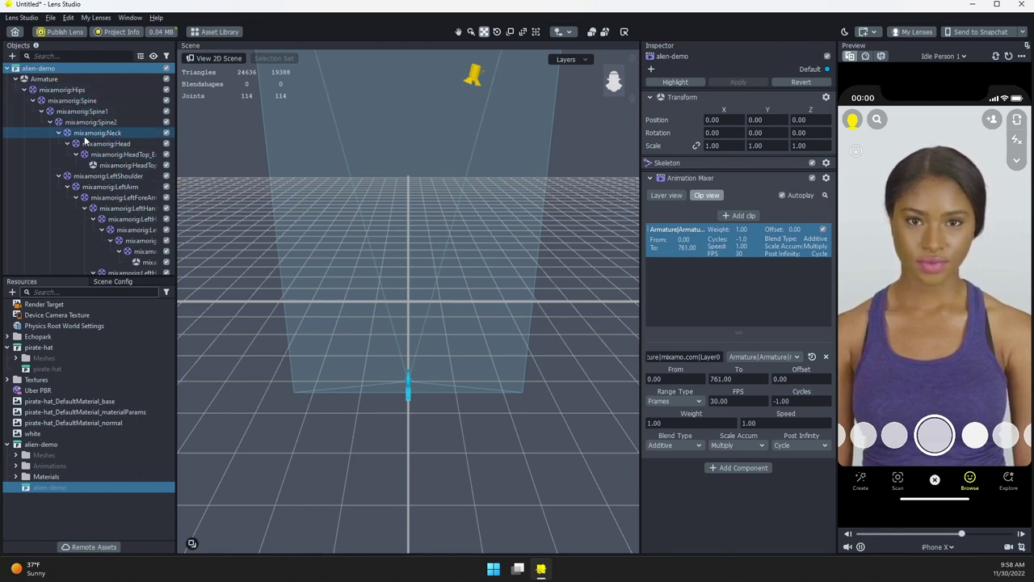
click(33, 90)
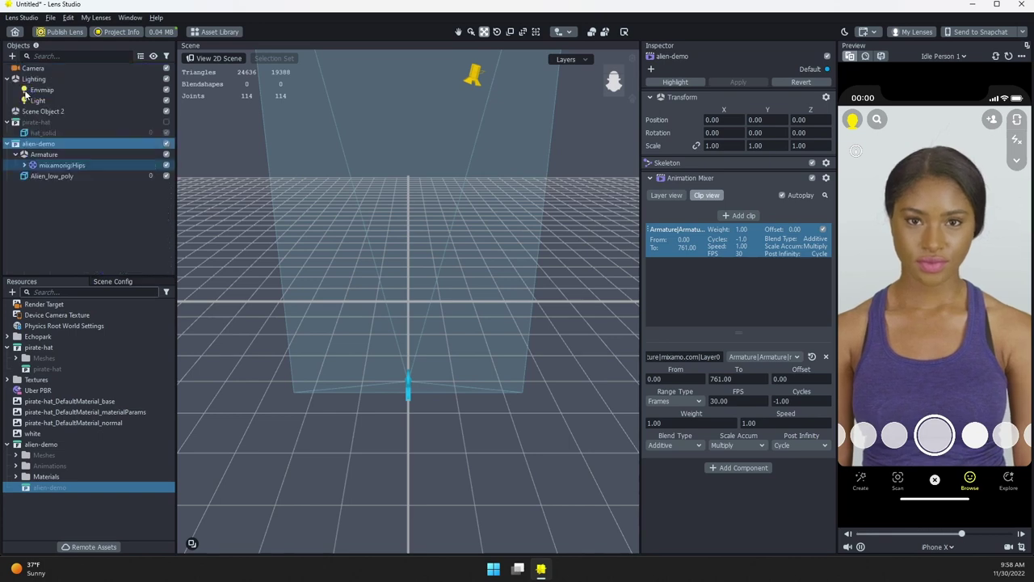
Scale the whole alien-demo object uniformly to 0.10 on X, Y and Z
click(55, 153)
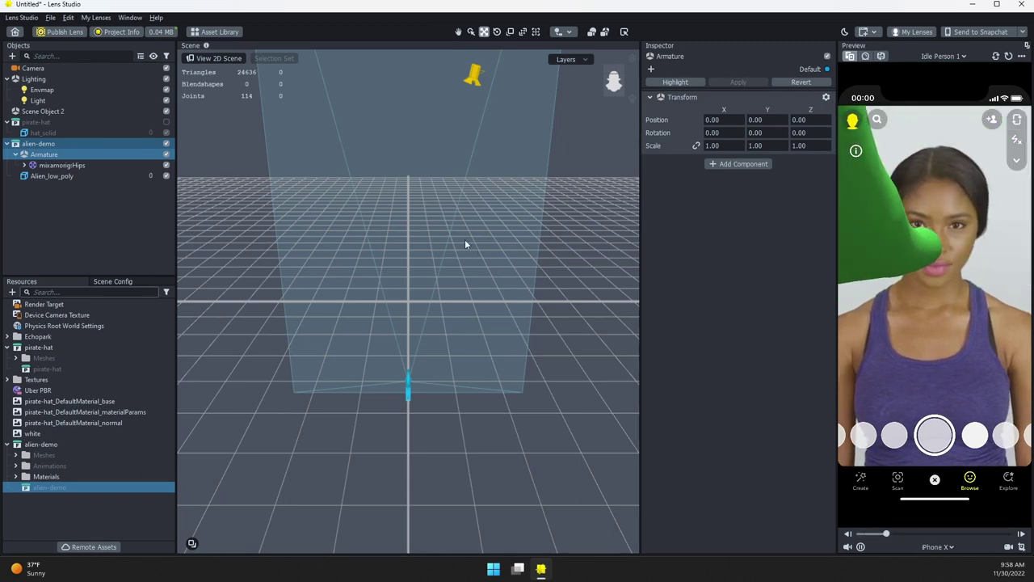
key(q)
key(w)
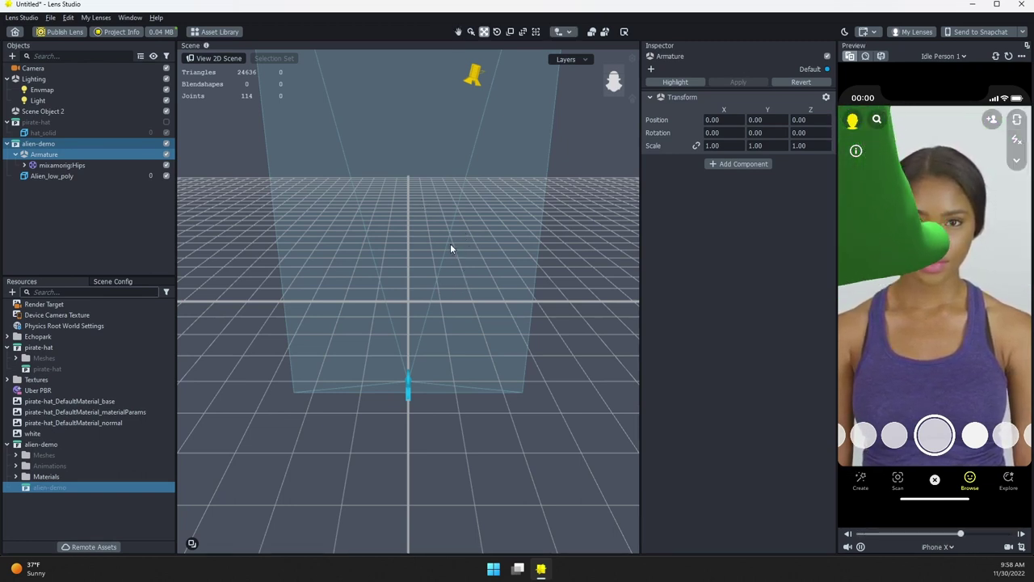
key(f)
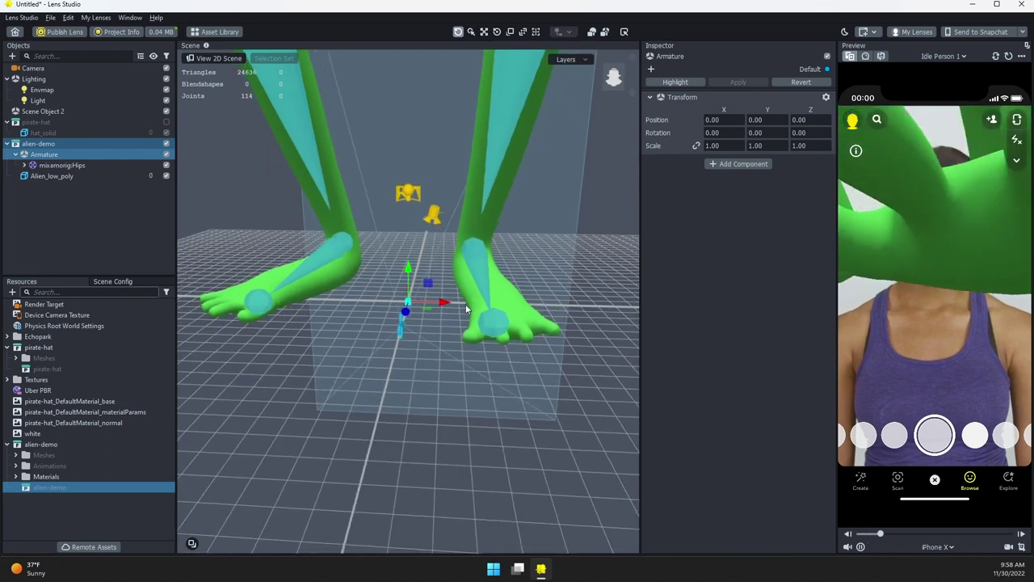
scroll(431, 277, down, 8)
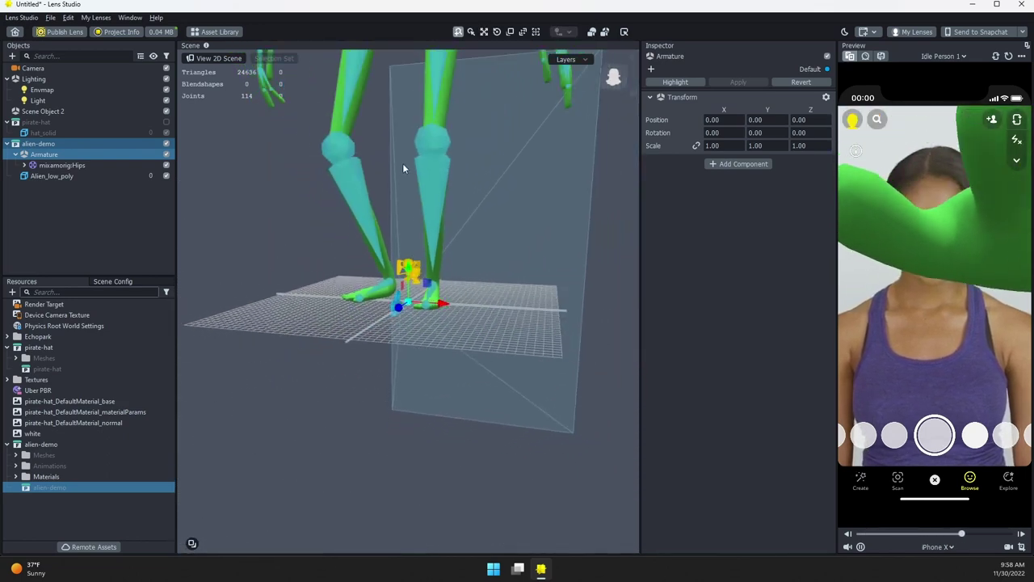
scroll(406, 148, down, 2)
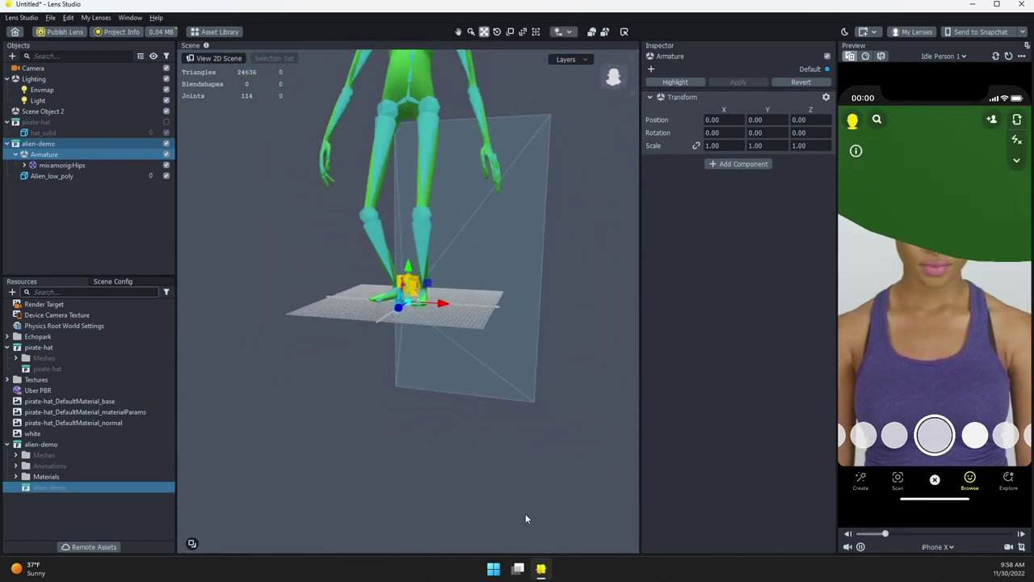
click(41, 144)
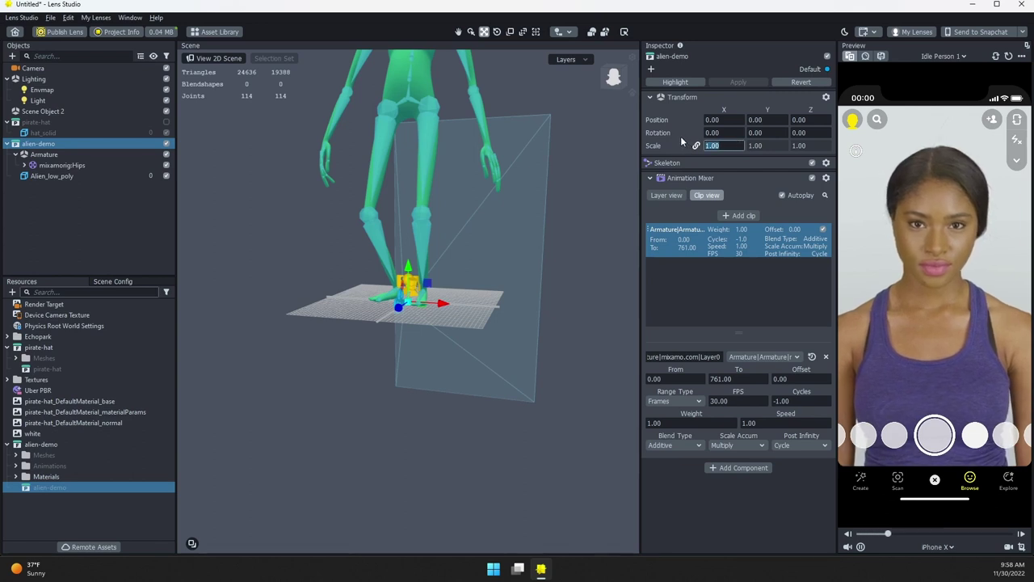
text(0.1)
key(Return)
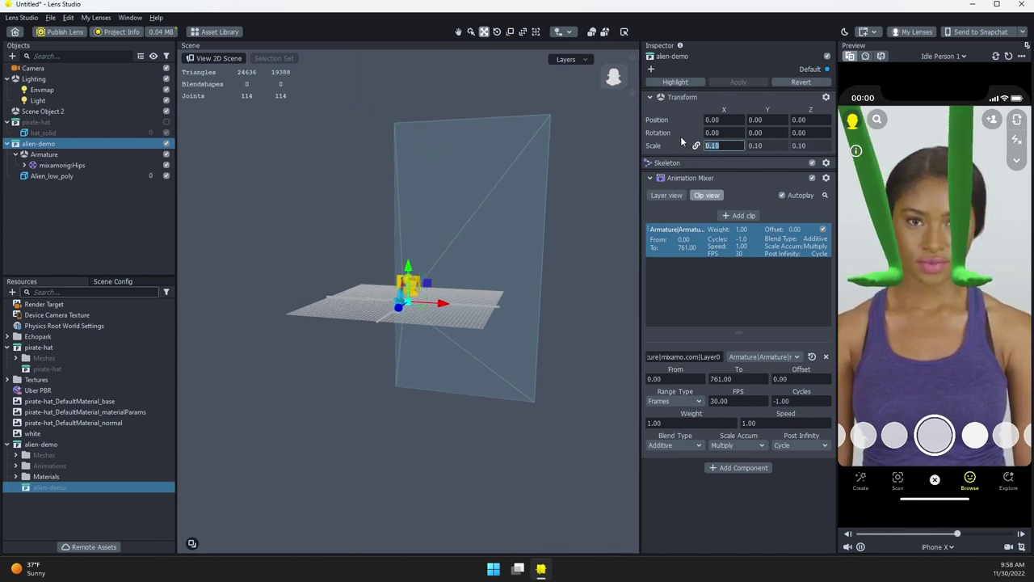
Scale the alien-demo object uniformly to 0.05 and move it down and back to about Y -18.6, Z -35.4
scroll(403, 279, up, 5)
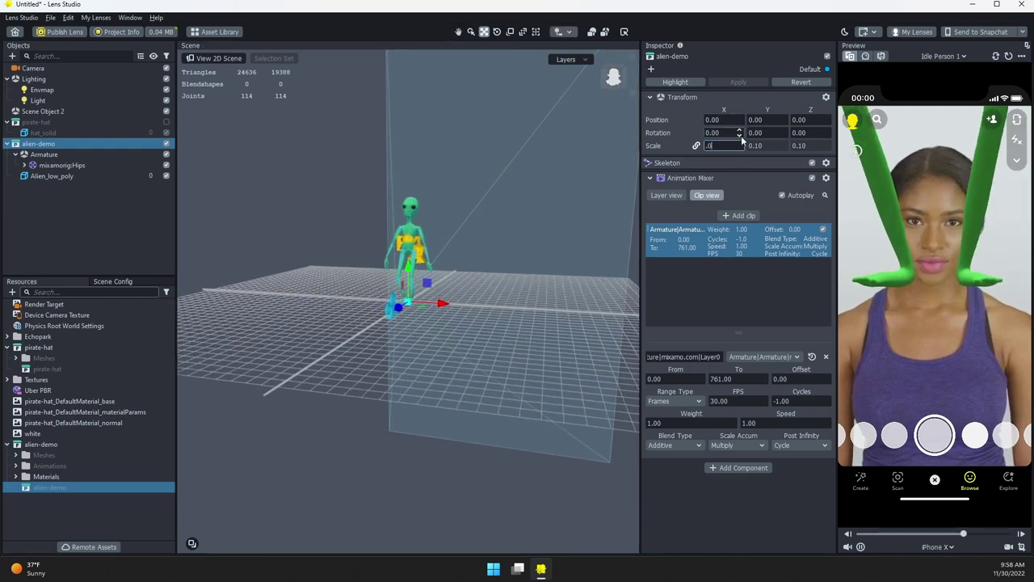
text(0.05)
key(Return)
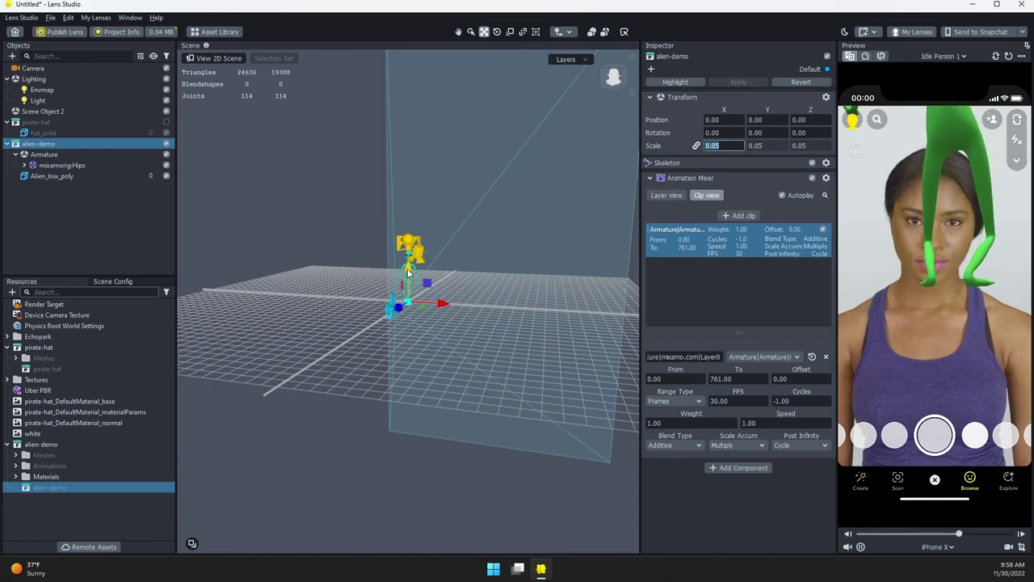
mouse_move(410, 295)
mouse_down()
mouse_move(406, 331)
mouse_move(406, 297)
mouse_up()
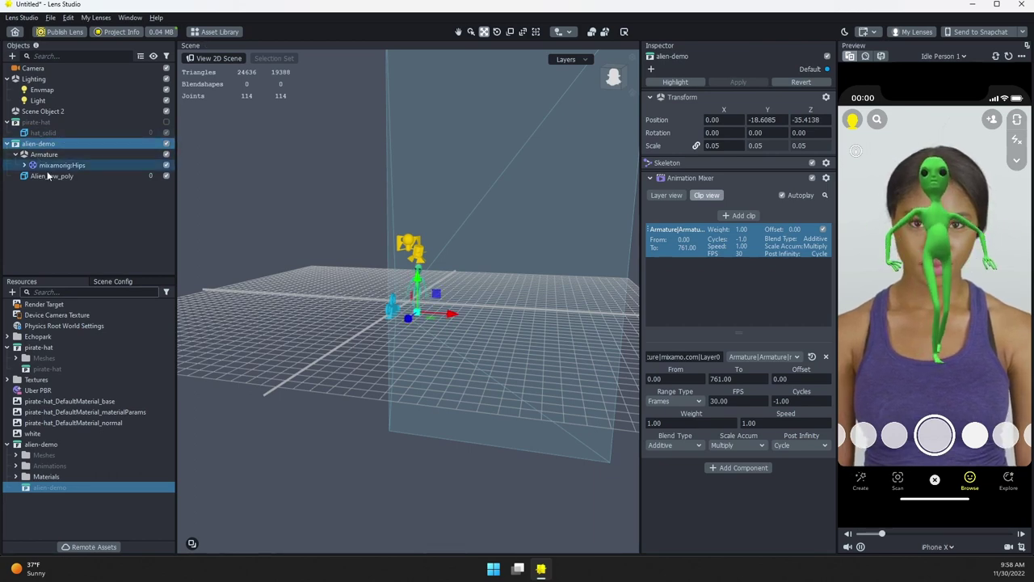
Inspect the animation component on the mixamorig:Hips joint and return to the alien-demo object's properties
click(82, 194)
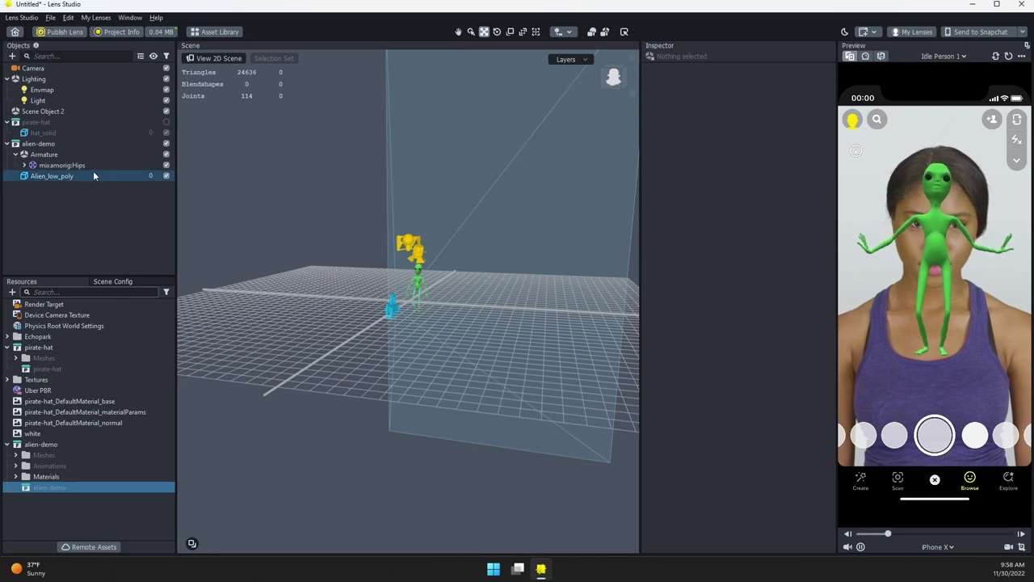
click(60, 166)
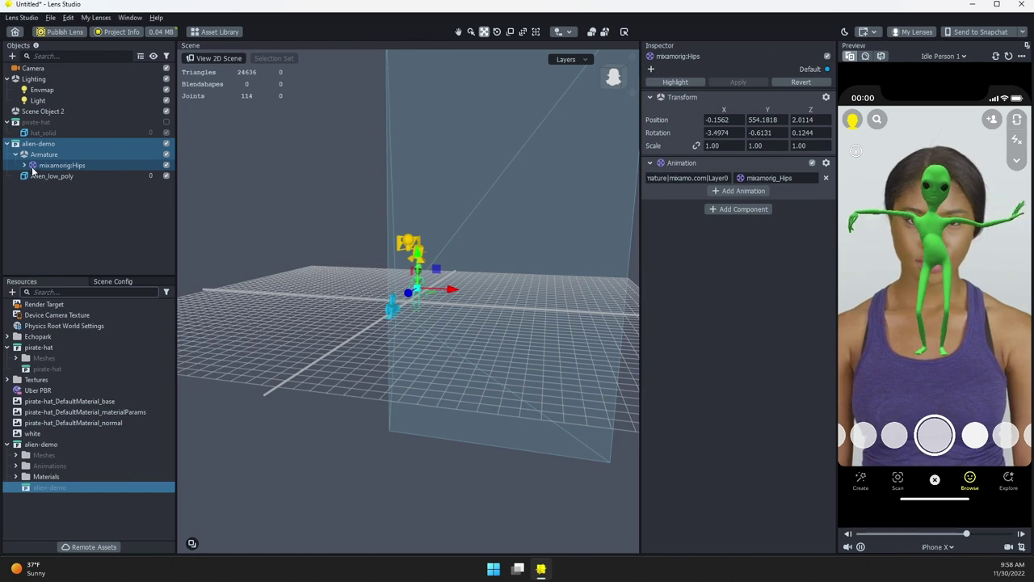
click(44, 145)
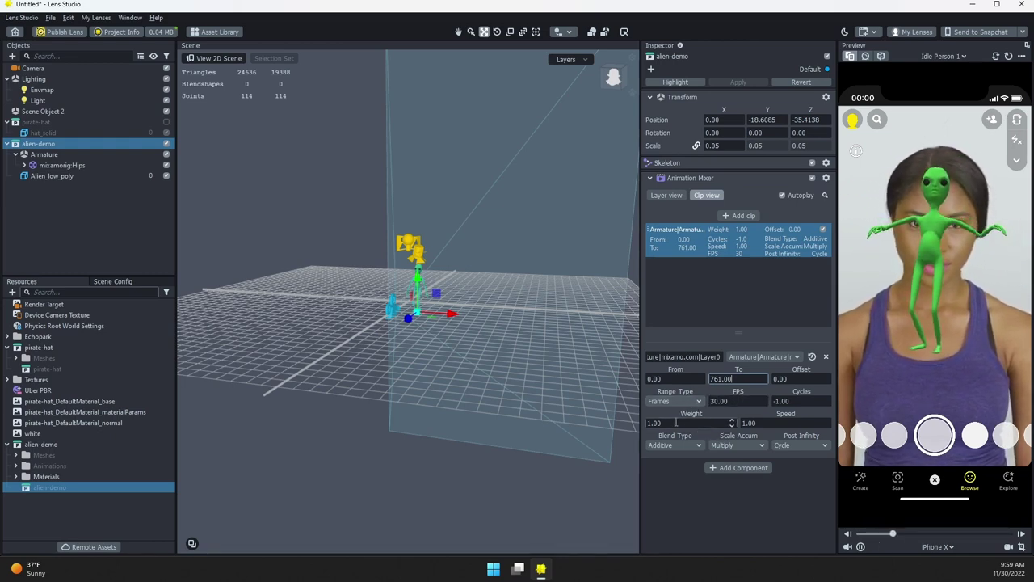
Try playback speeds of 2 and 10 on the alien's animation clip, and restore the speed to 1
click(769, 422)
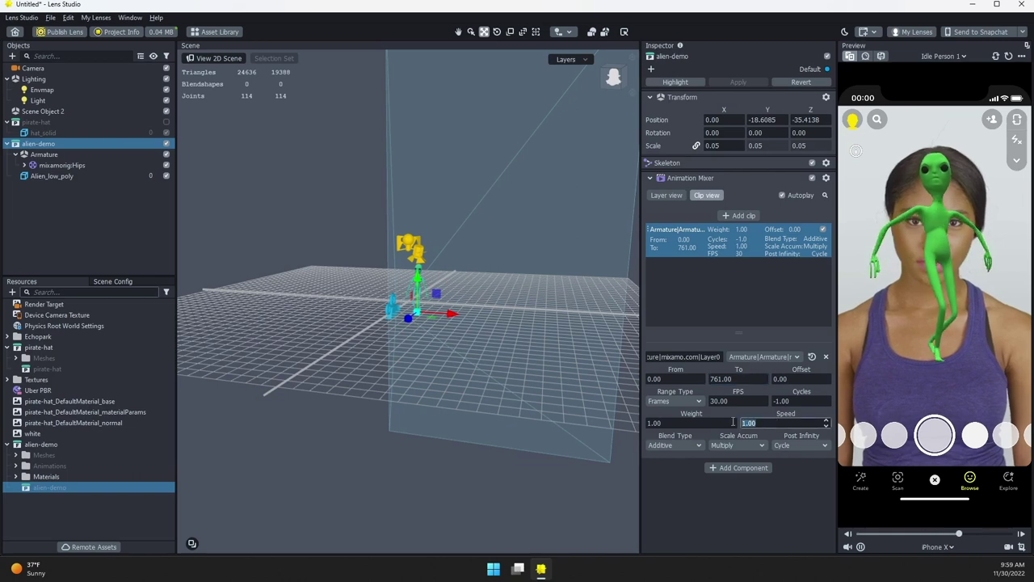
text(2)
key(Return)
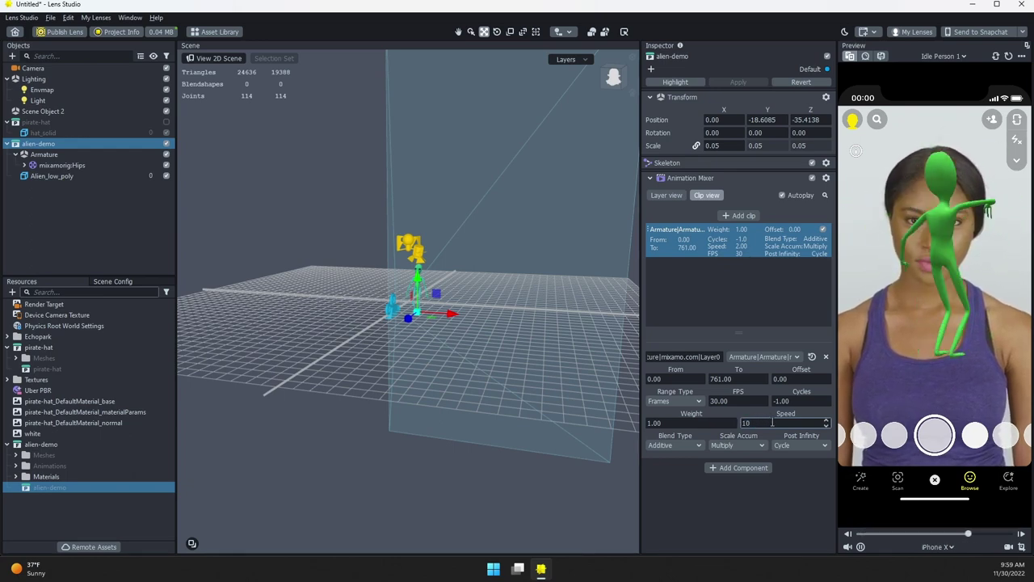
text(10)
key(Return)
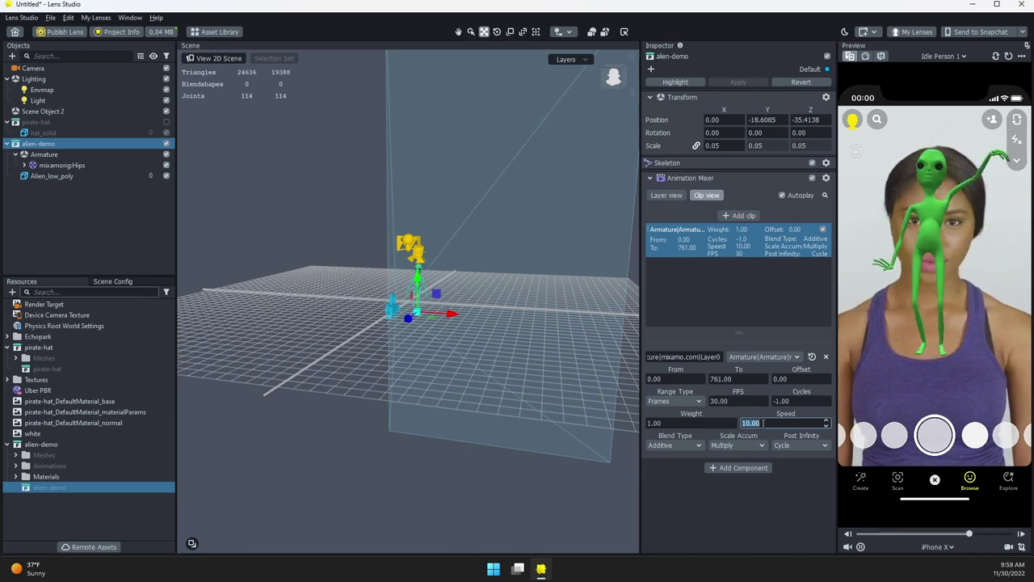
text(1)
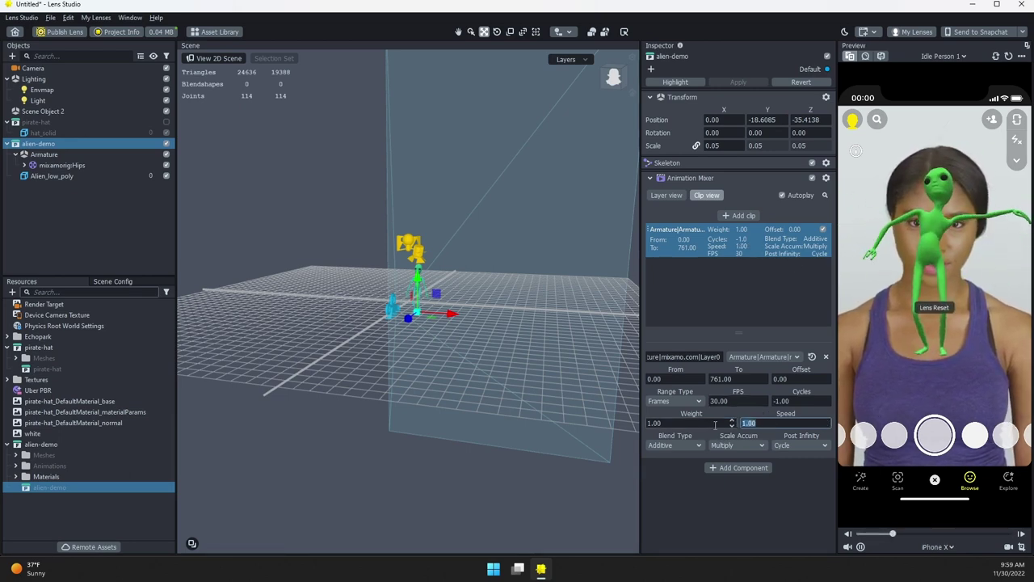
key(Return)
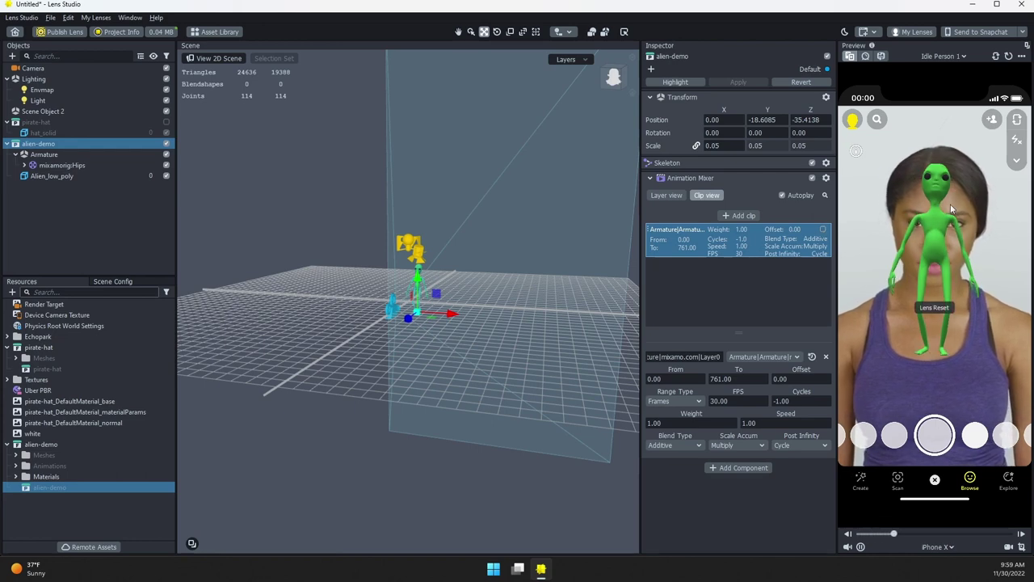
Try a weight of 0 on the alien's animation clip and restore the weight to 1
click(679, 422)
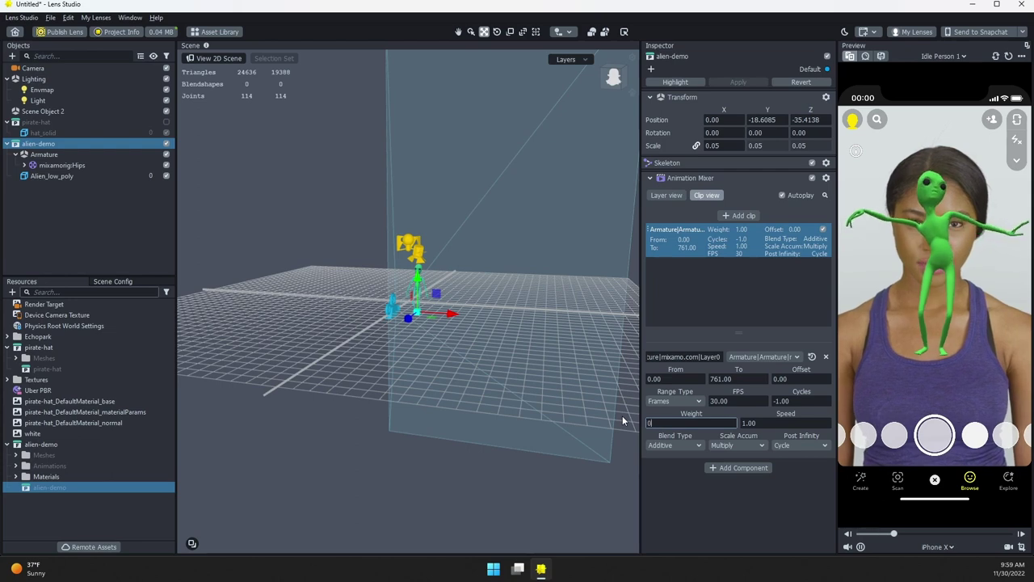
text(0)
key(Return)
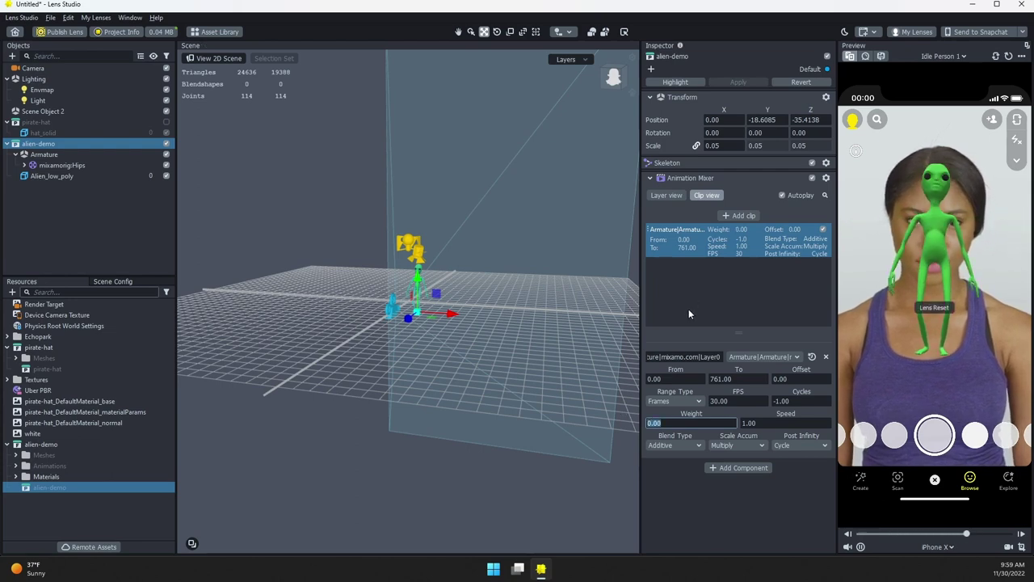
text(1)
key(Return)
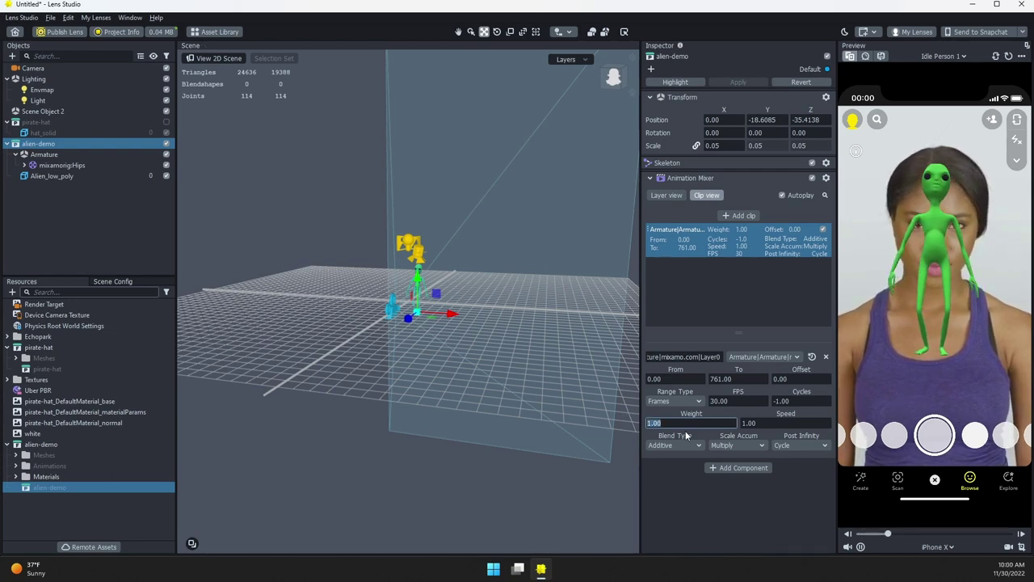
Review the clip's blend type options, keeping Additive, and examine the animation layer's components in Layer view before returning to Clip view
click(691, 445)
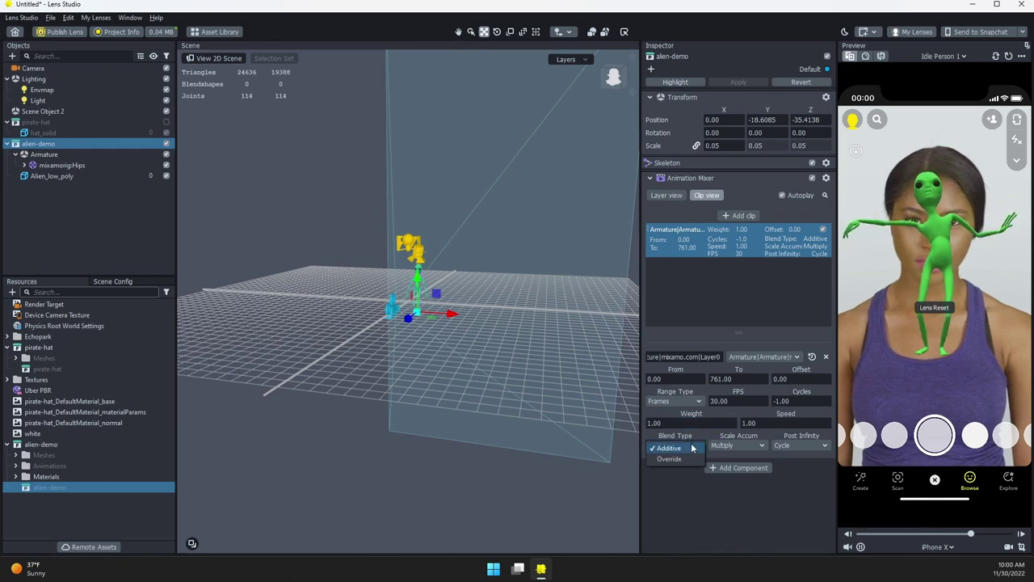
click(691, 448)
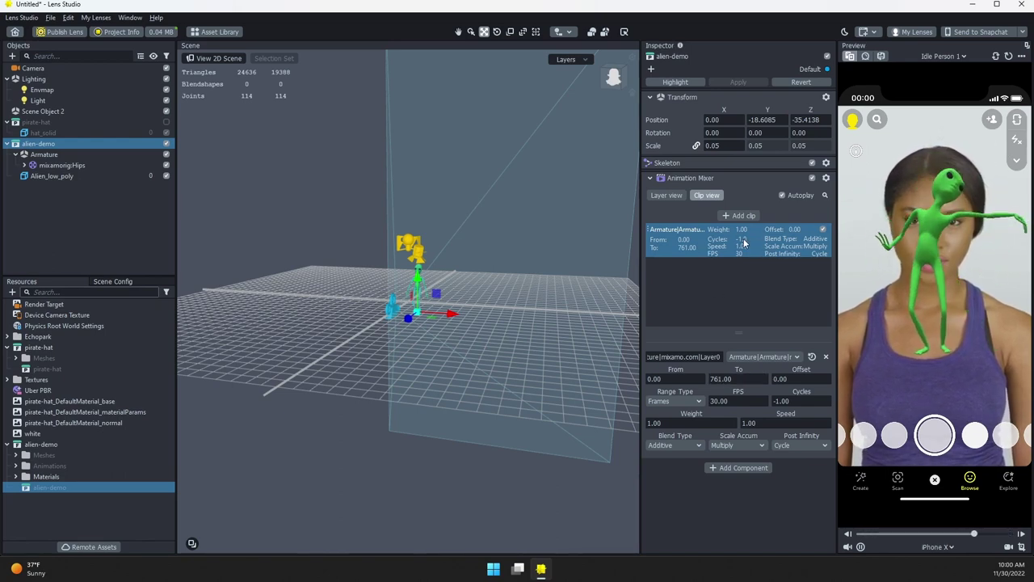
click(667, 196)
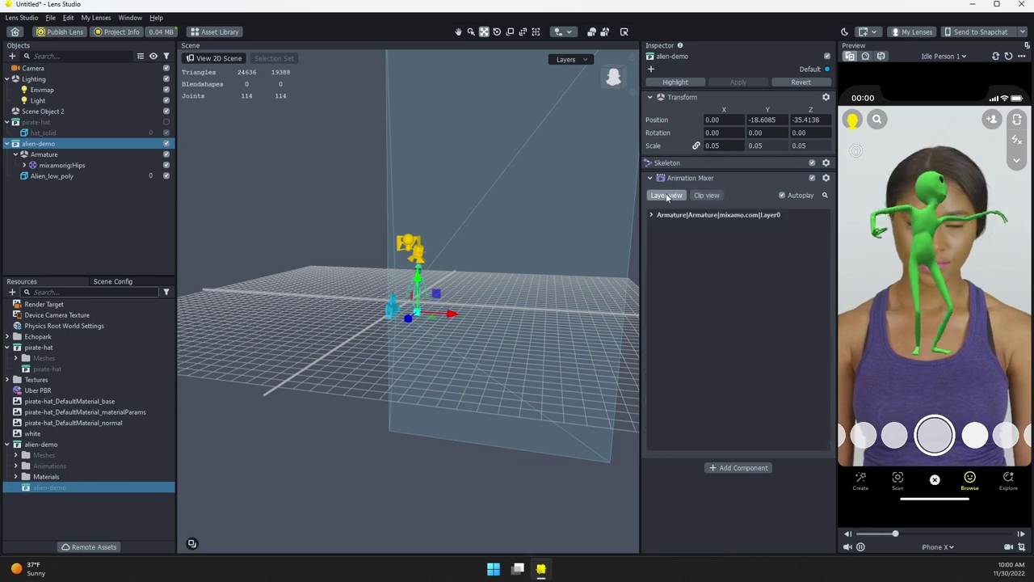
click(651, 215)
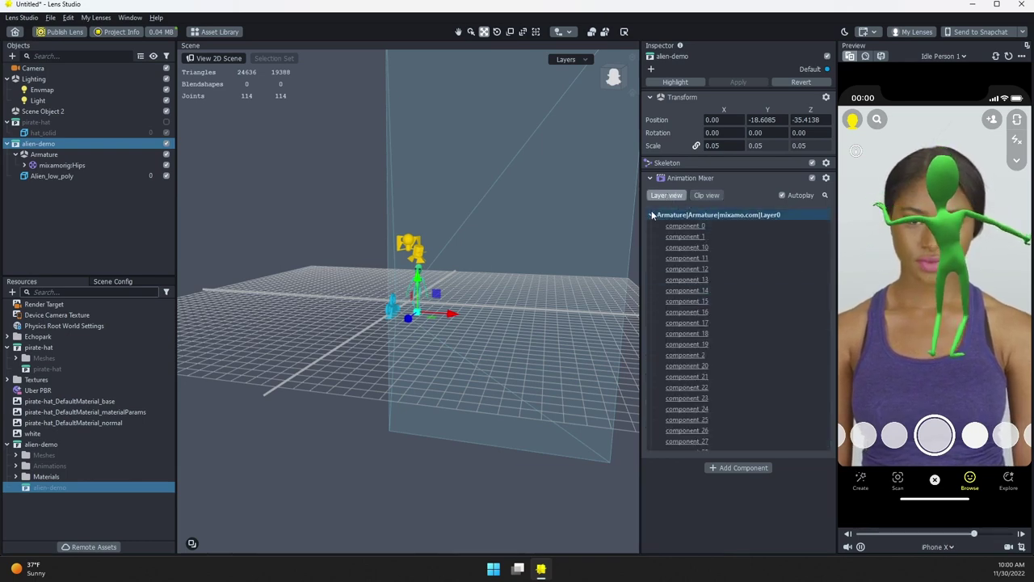
click(652, 215)
click(706, 196)
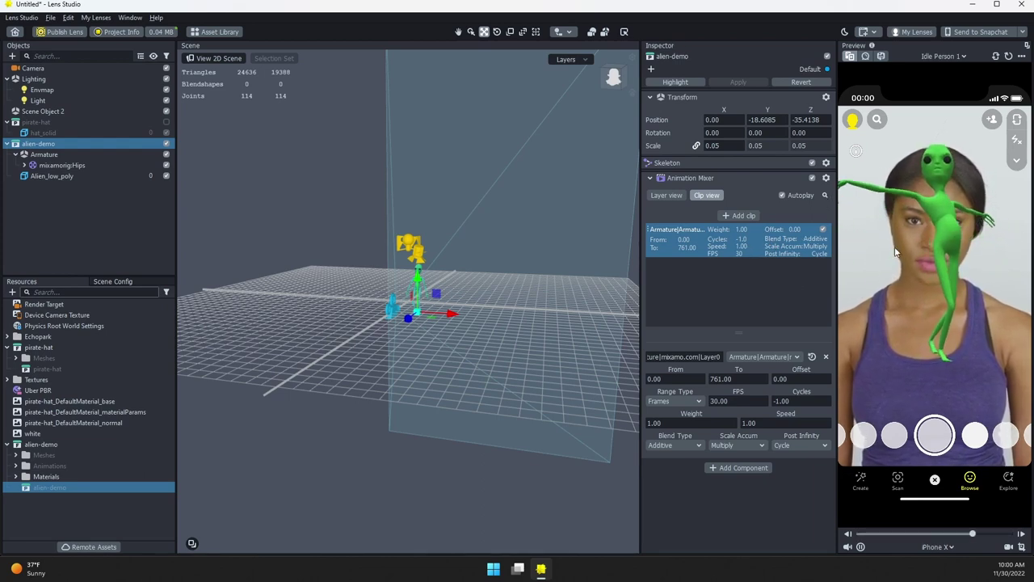
Expand the Materials folder of the imported alien-demo resource and open Alien_mat for inspection
click(15, 476)
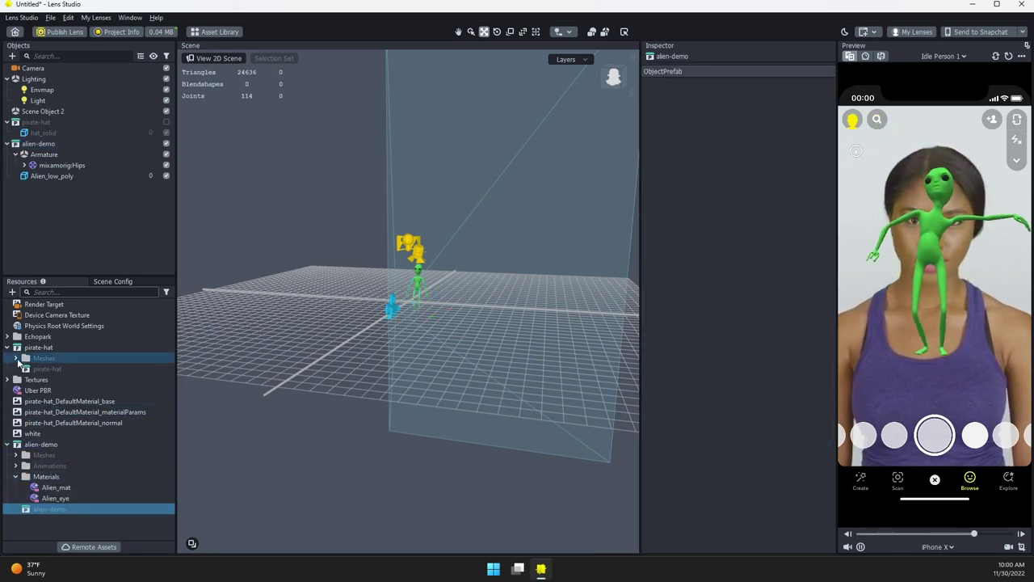
click(56, 487)
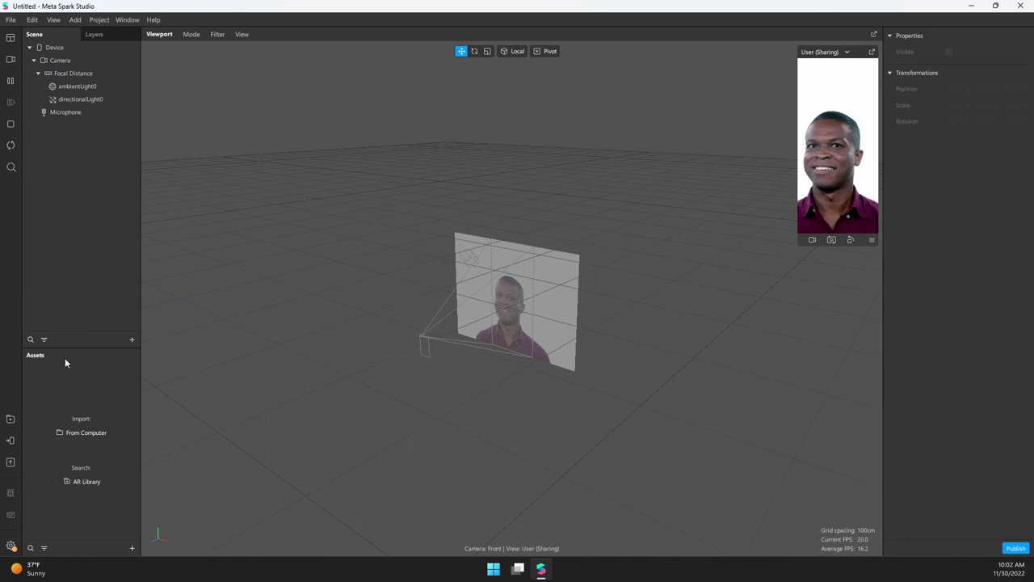
Switch to Meta Spark Studio and import the pirate-hat model from the computer into the assets, keeping its name
click(133, 549)
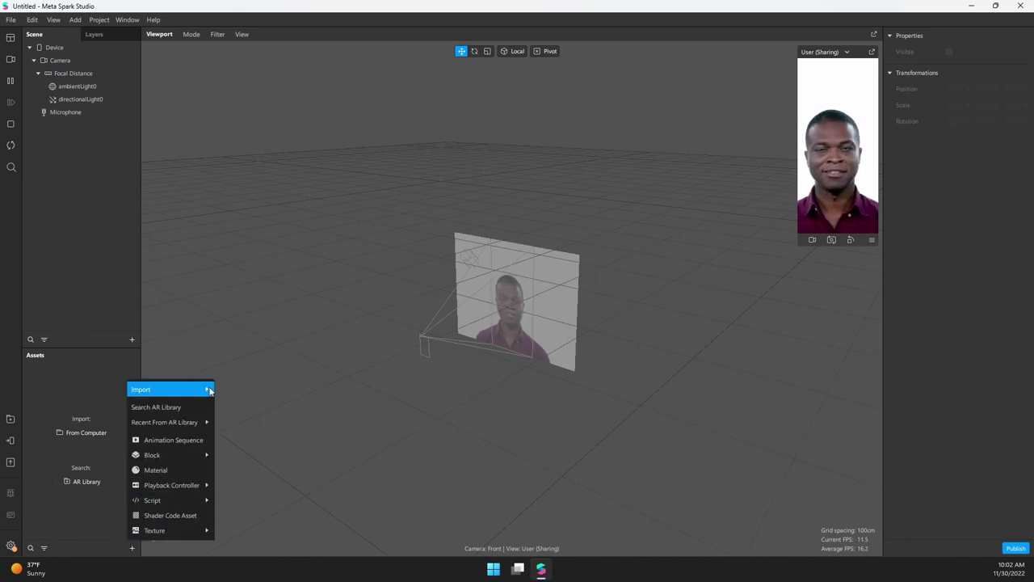
mouse_move(206, 389)
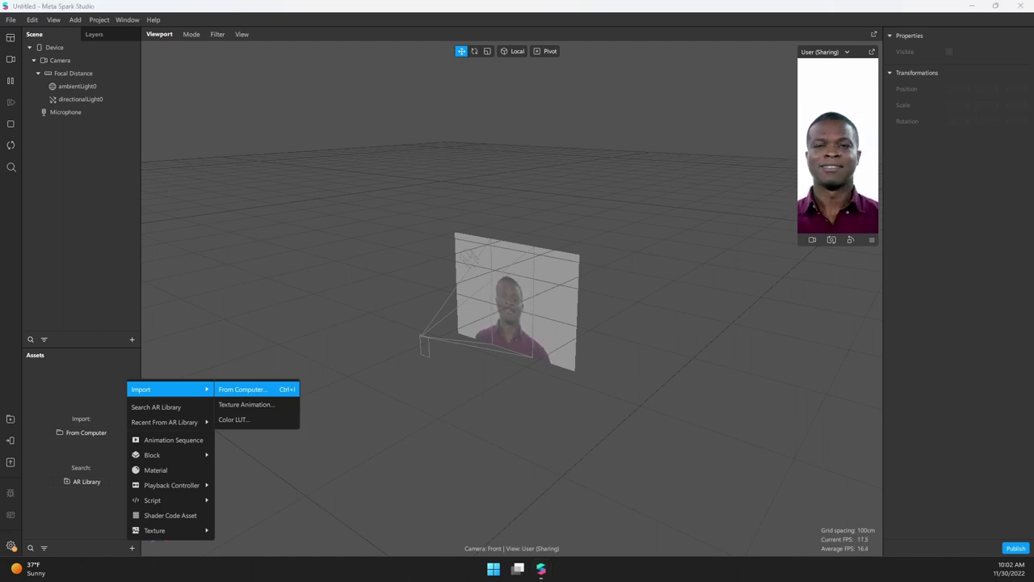
drag(985, 4, 76, 424)
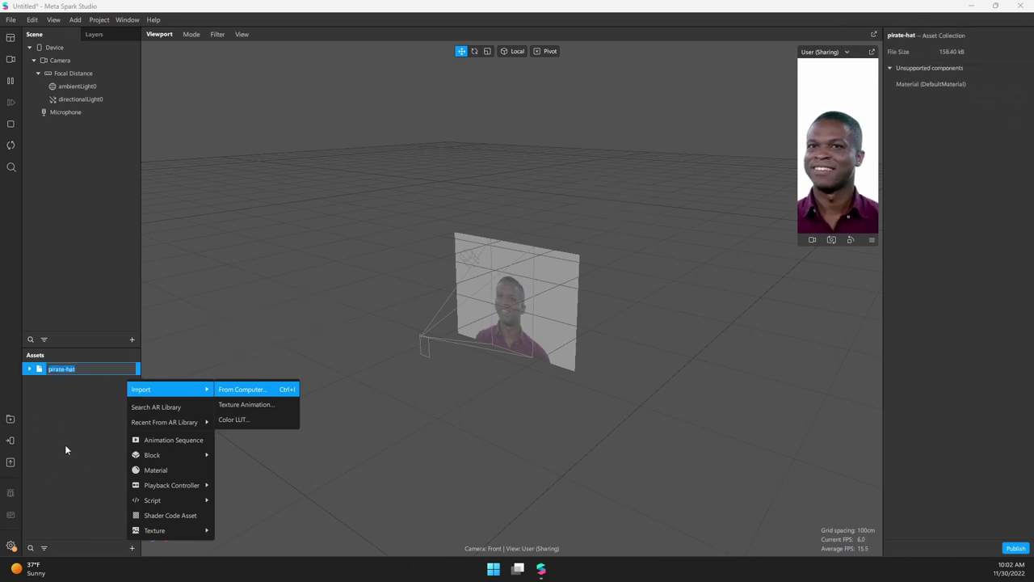
click(66, 449)
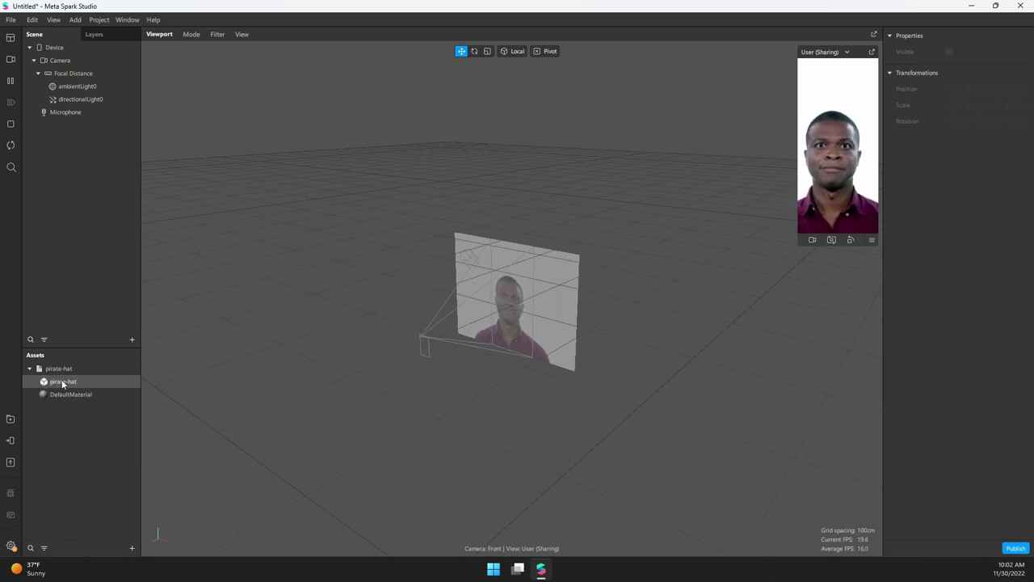
Add the pirate-hat asset to the scene under Focal Distance and move it to about Y -0.280, Z -0.109
drag(63, 384, 67, 145)
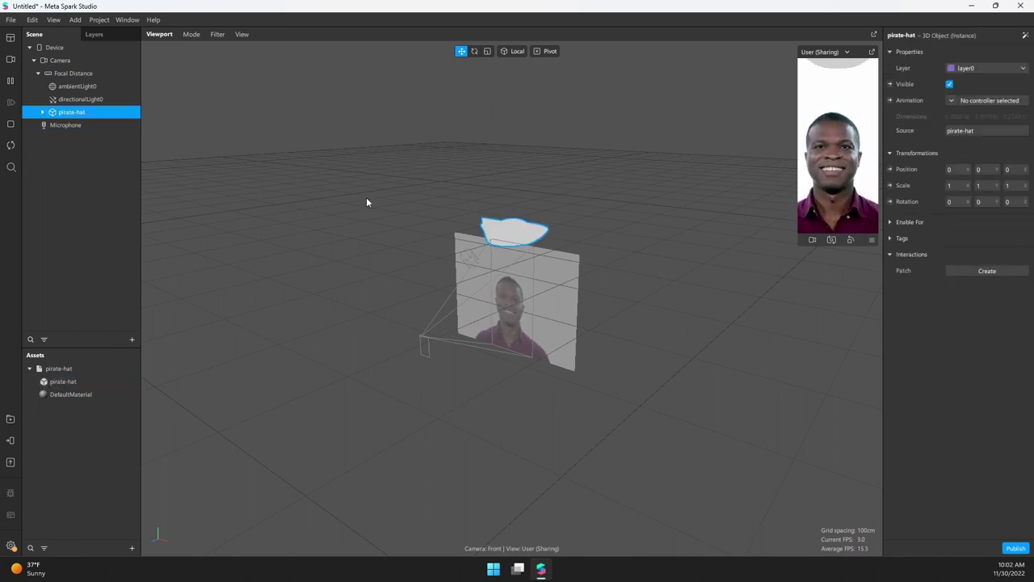
drag(511, 218, 509, 281)
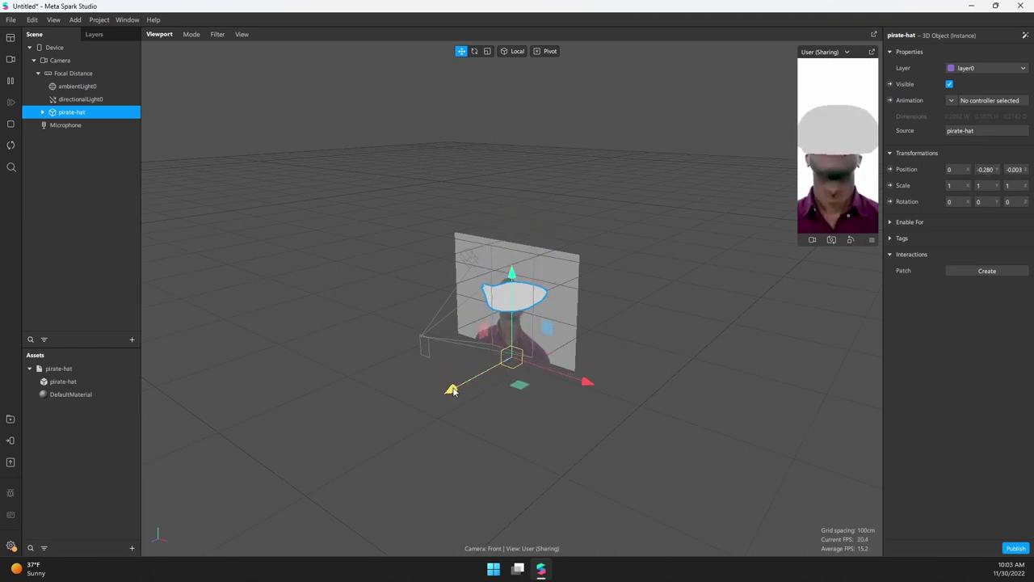
drag(452, 391, 467, 380)
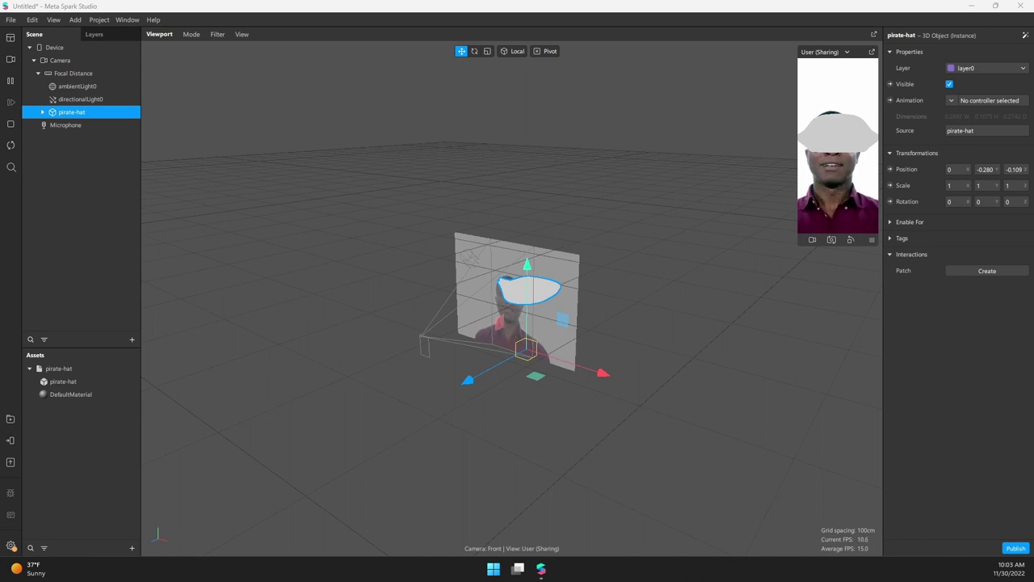
Import the DefaultMaterial_ORM, DefaultMaterial_Color and DefaultMaterial_Normal textures into the assets, keeping their names
drag(865, 202, 70, 425)
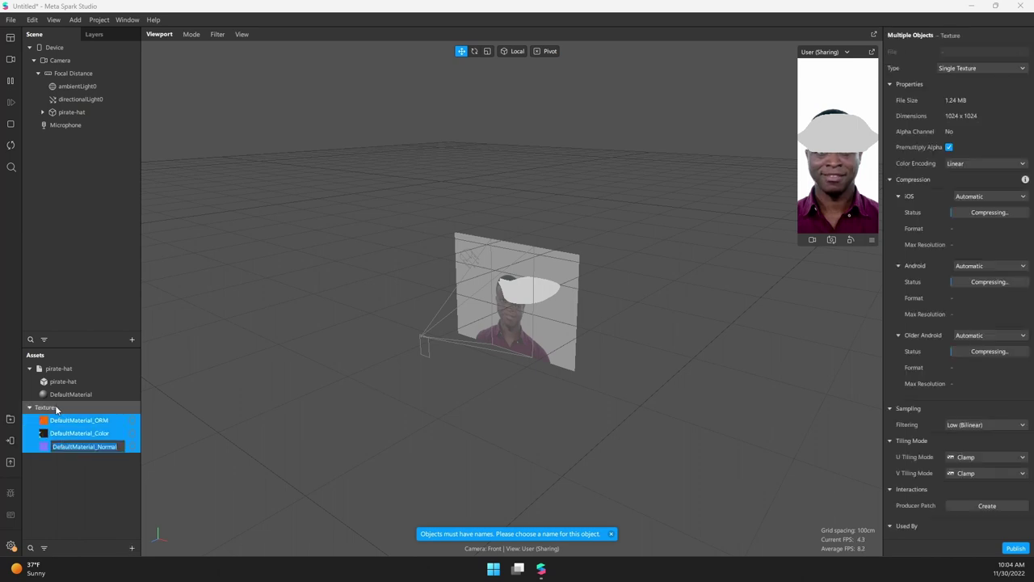
click(89, 470)
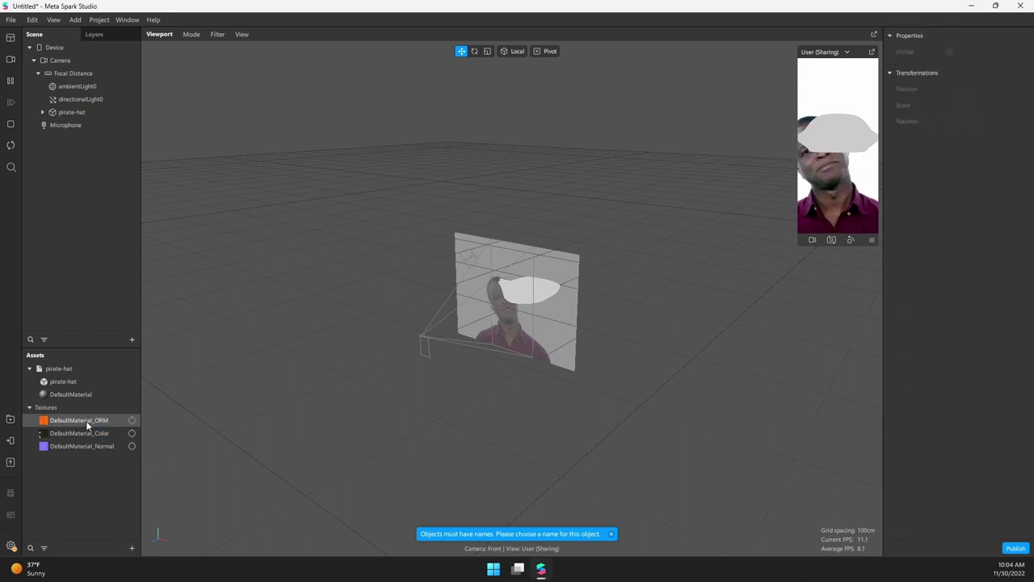
click(96, 423)
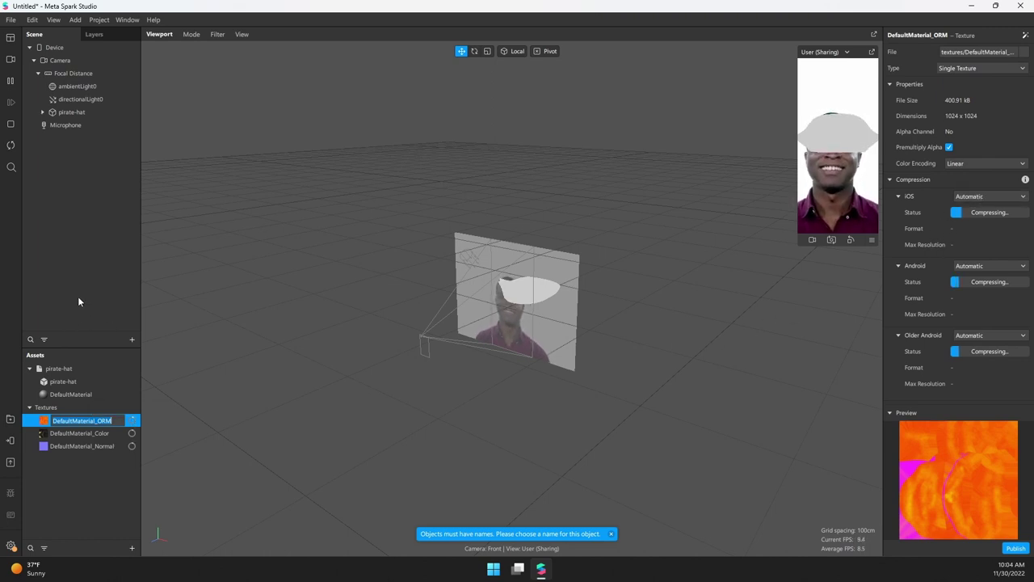
key(Return)
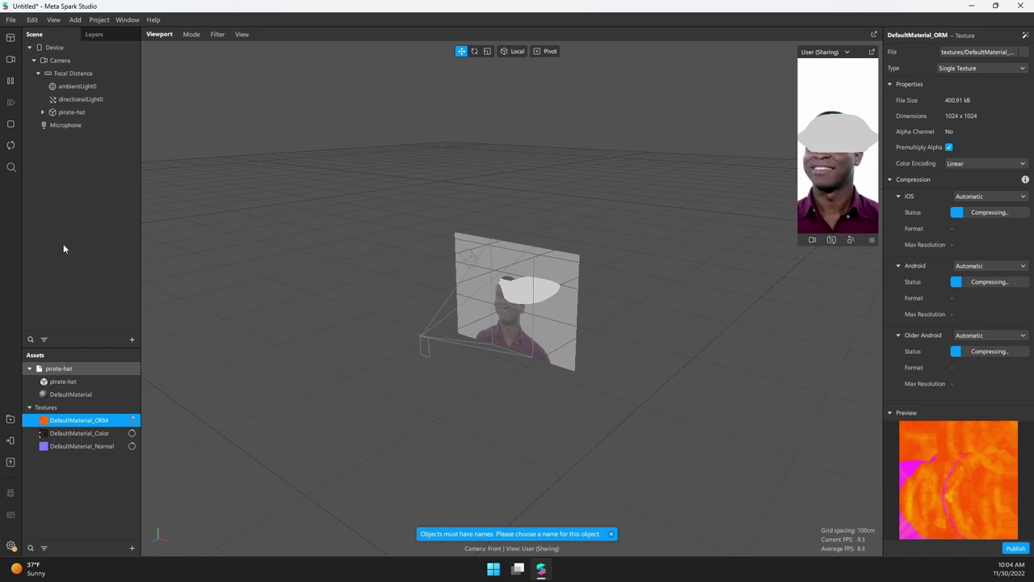
Open the DefaultMaterial used by the pirate hat's hat_solid mesh and set its shader type to Physically-Based, keeping the material's name
click(44, 114)
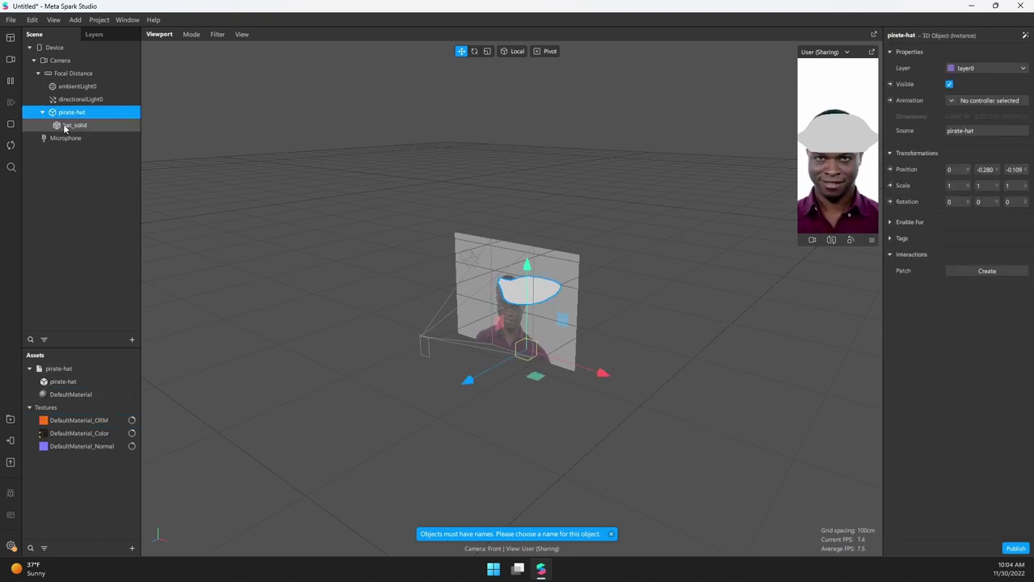
click(65, 127)
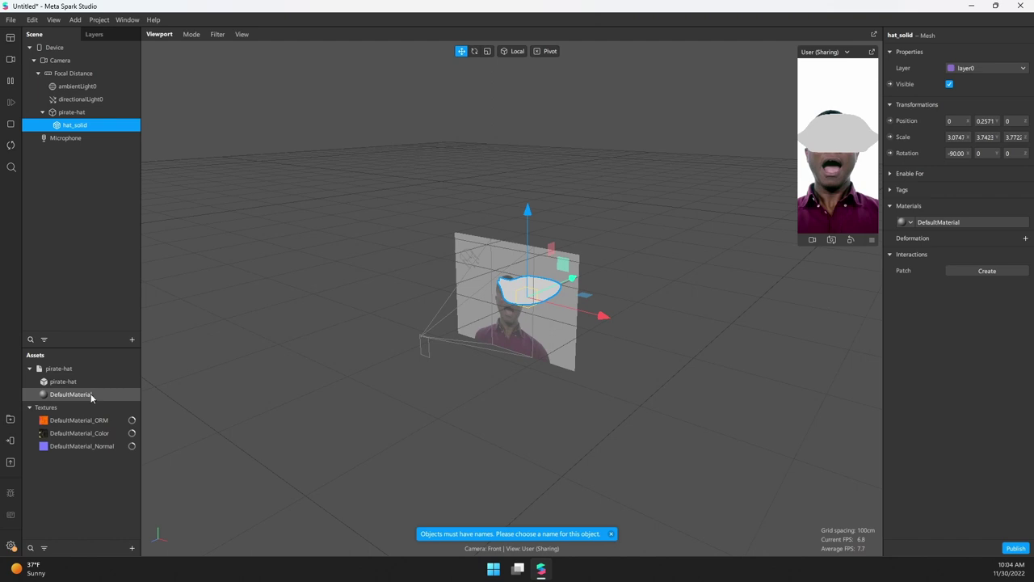
click(933, 222)
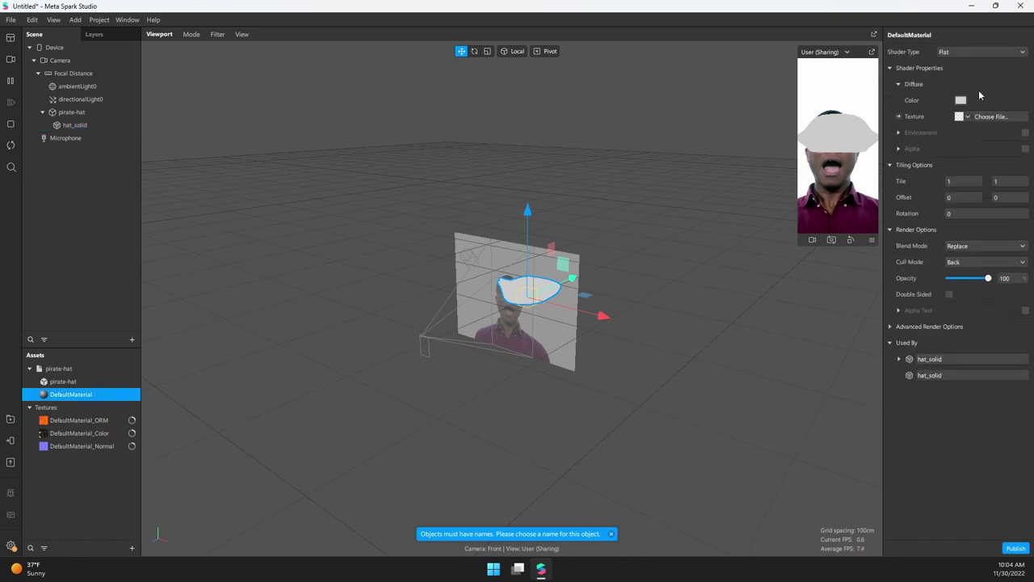
click(957, 52)
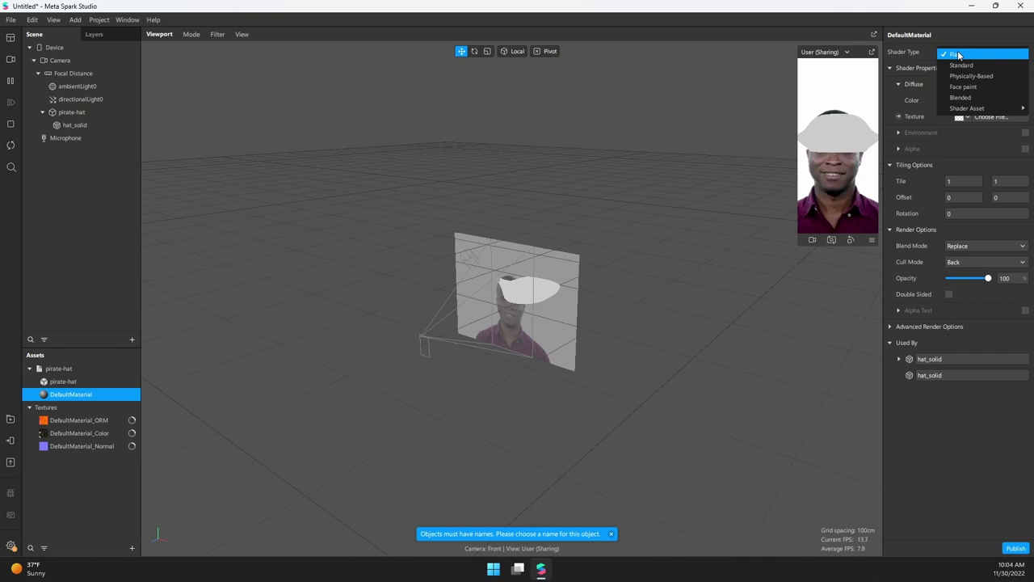
click(960, 65)
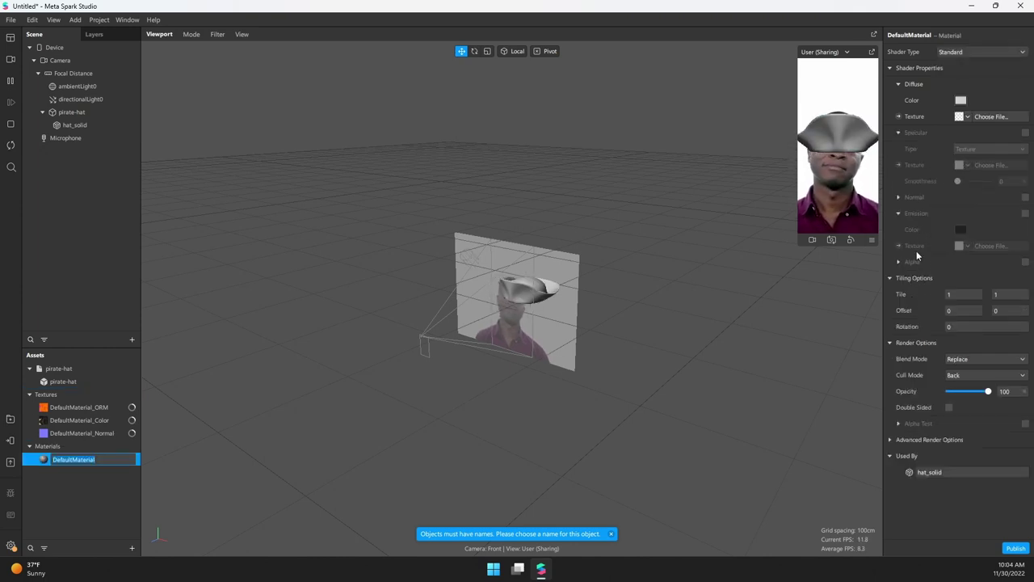
click(967, 50)
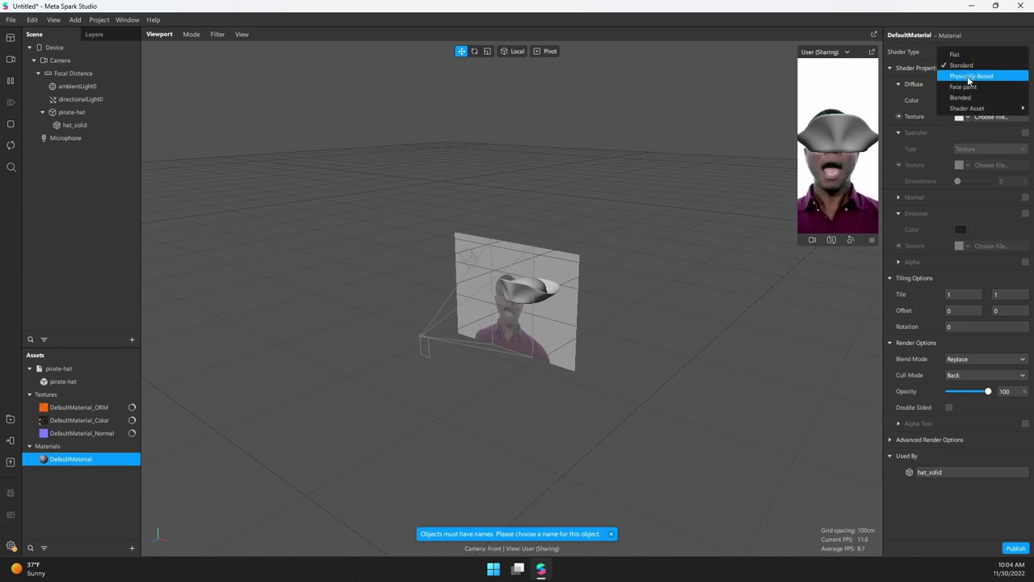
key(Return)
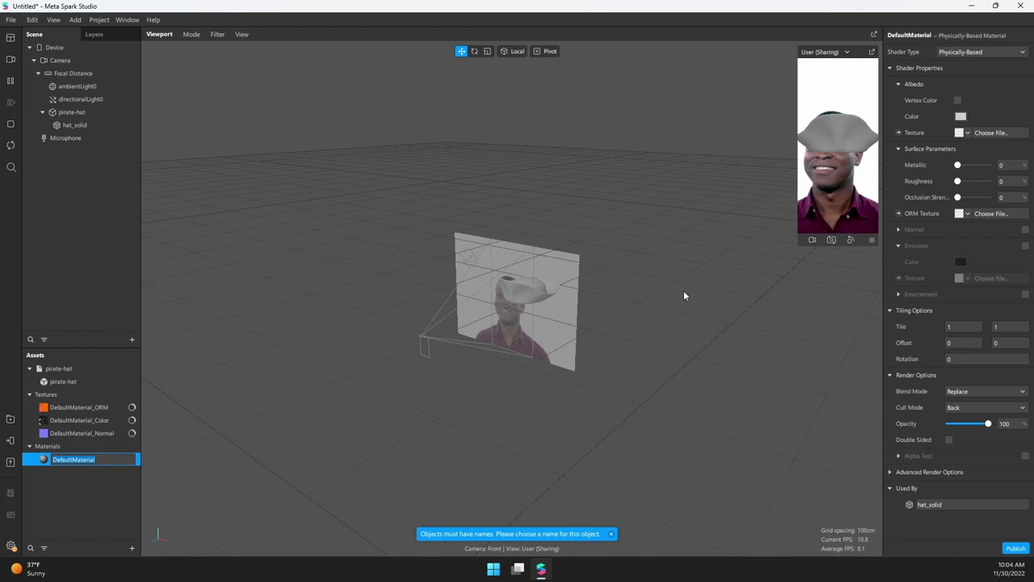
key(Return)
Set the material's albedo color to white (#ffffff) and enlarge the face preview
click(960, 117)
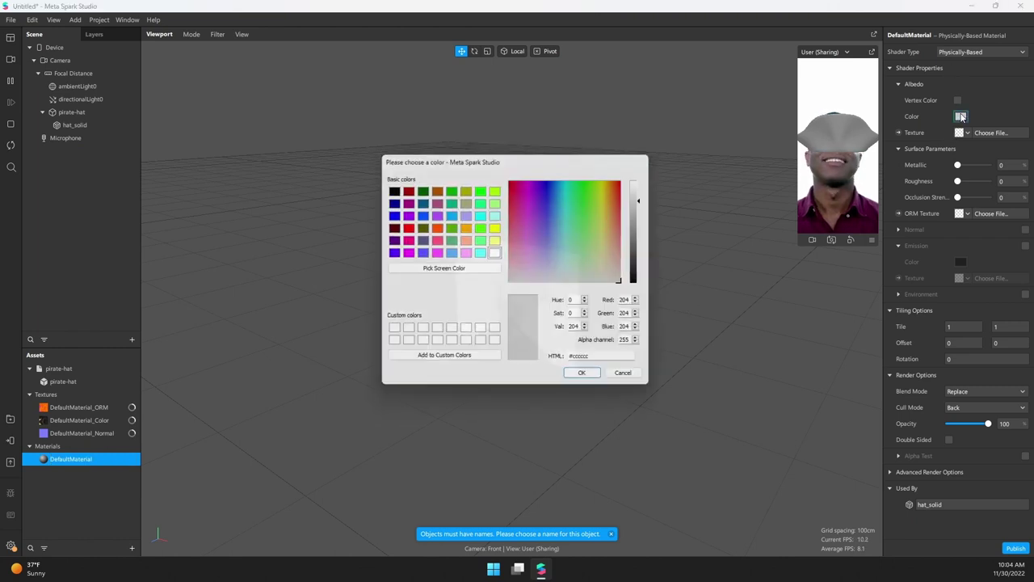
drag(645, 190, 644, 175)
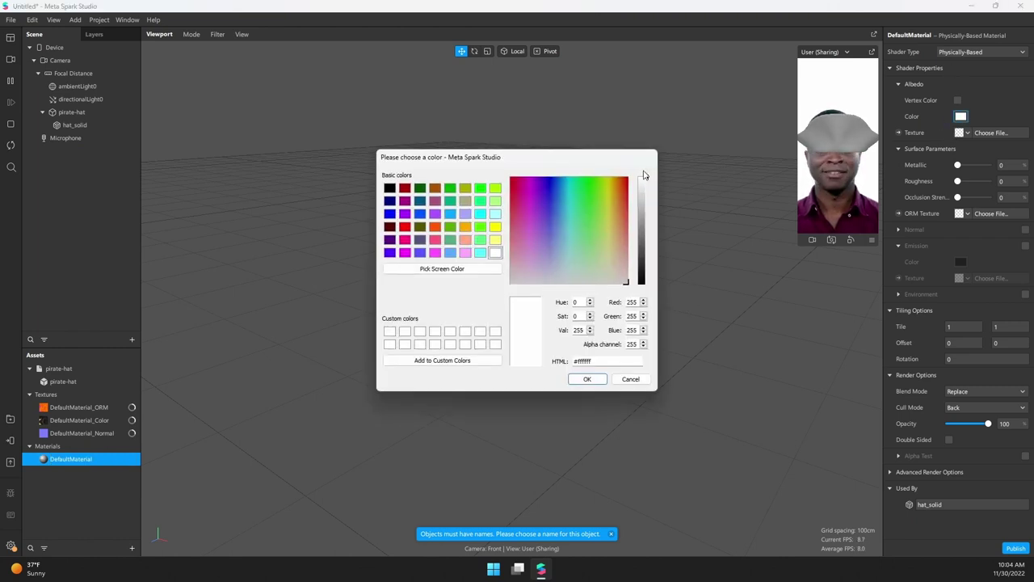
click(587, 378)
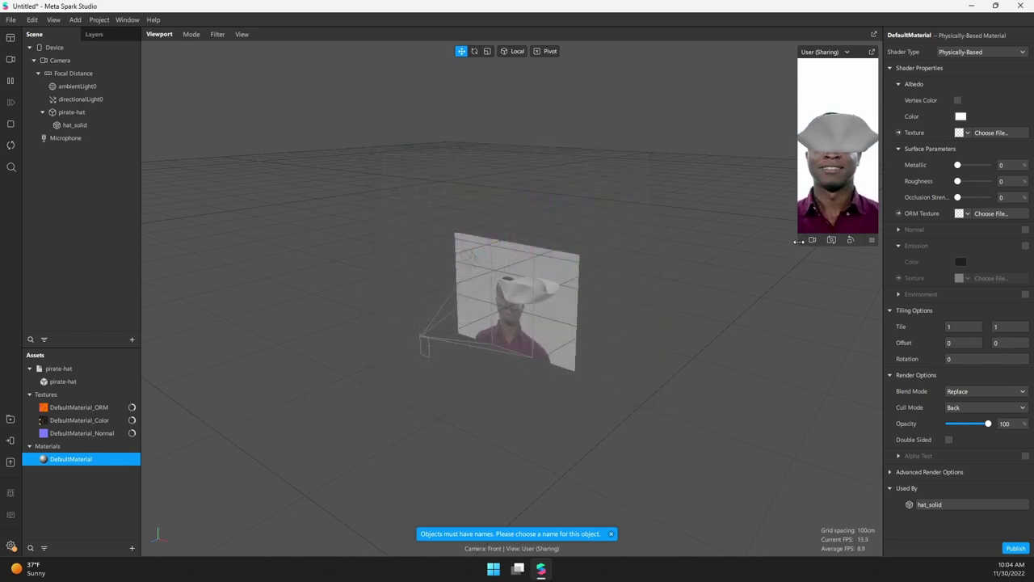
drag(797, 243, 605, 347)
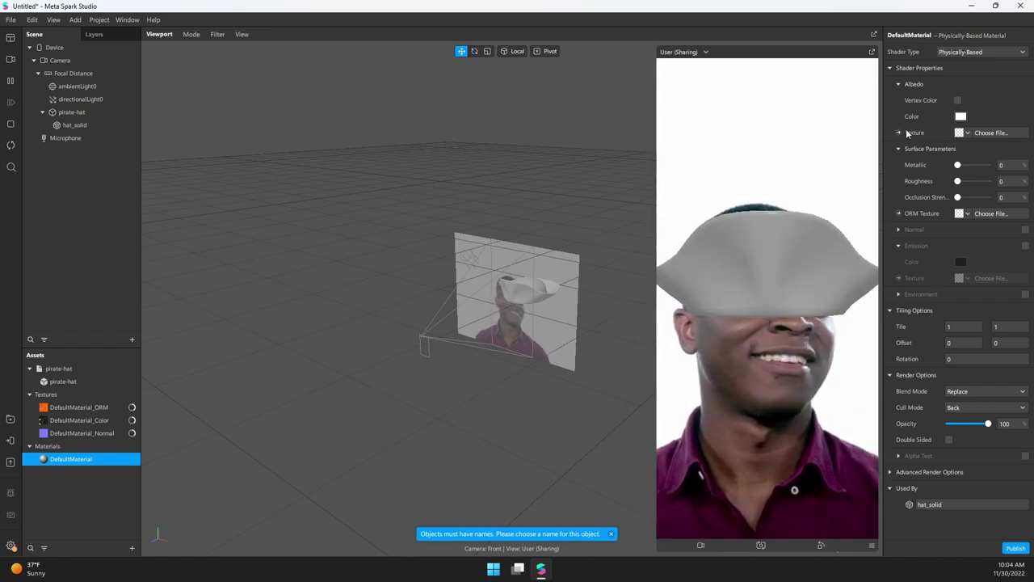
Assign DefaultMaterial_Color as the albedo texture and DefaultMaterial_ORM as the ORM texture of the hat material
click(967, 133)
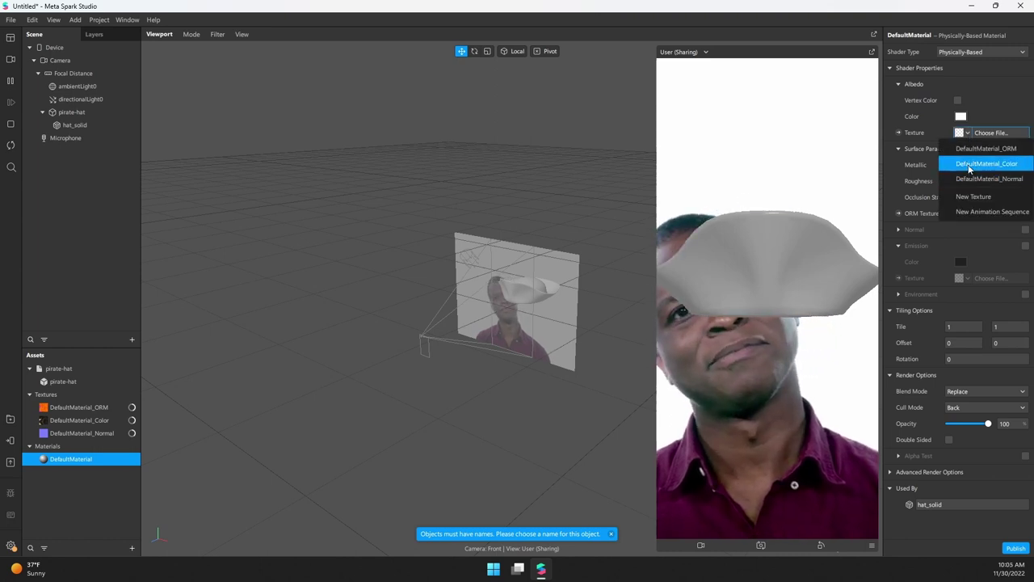
click(970, 165)
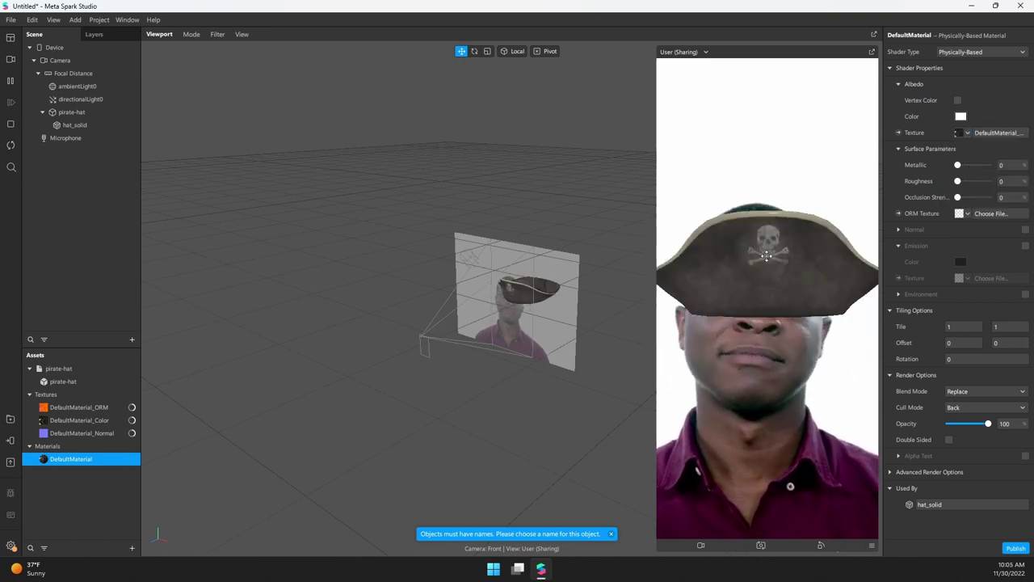
click(965, 215)
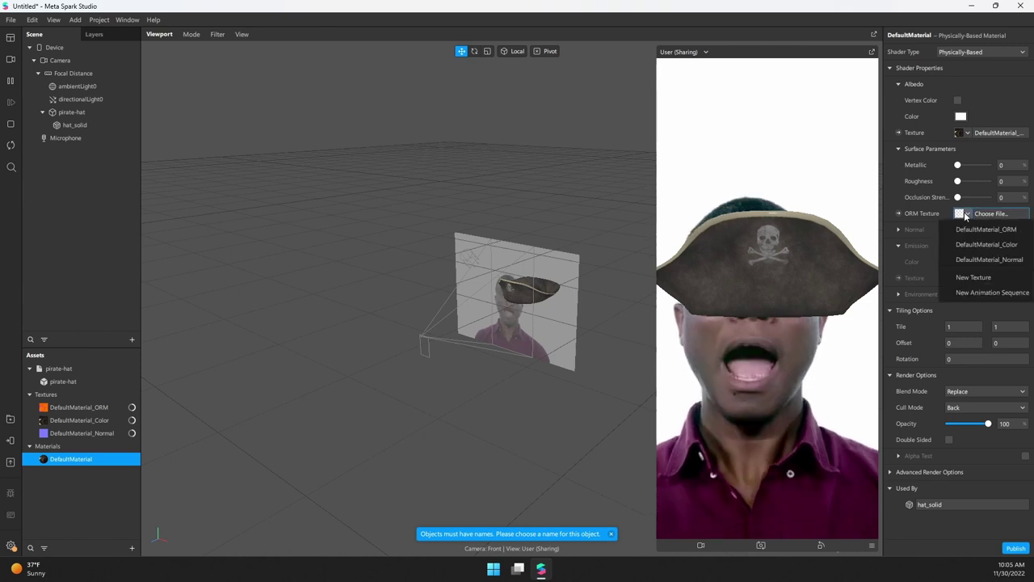
click(967, 230)
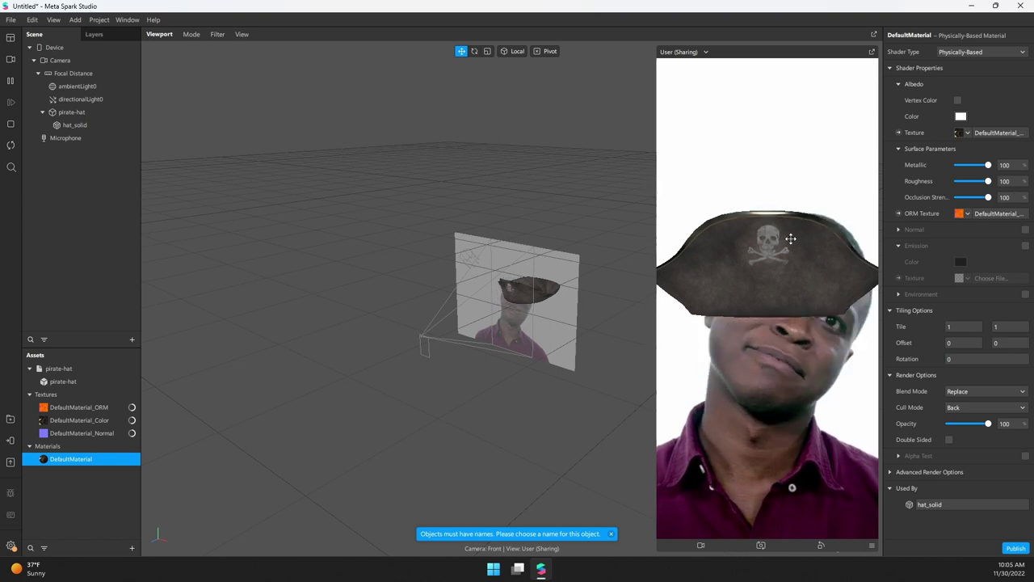
Enable the Normal property on the hat material and assign DefaultMaterial_Normal as its texture
click(1026, 230)
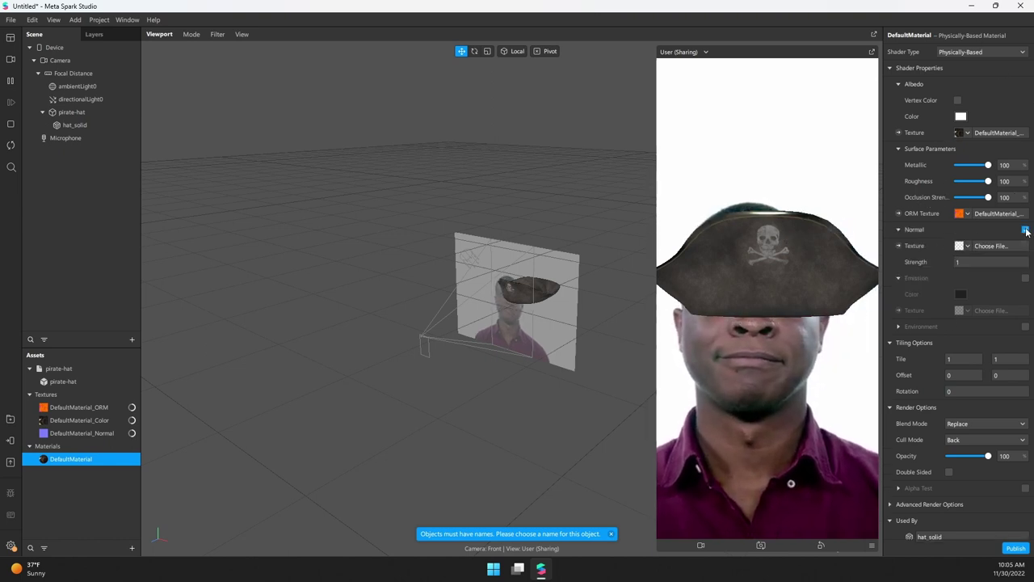
click(969, 248)
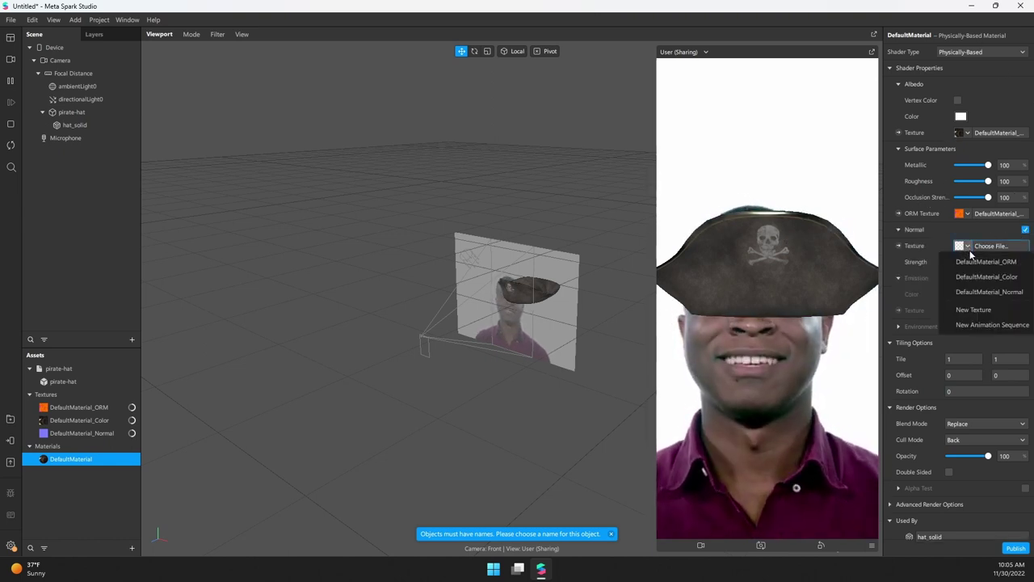
click(969, 292)
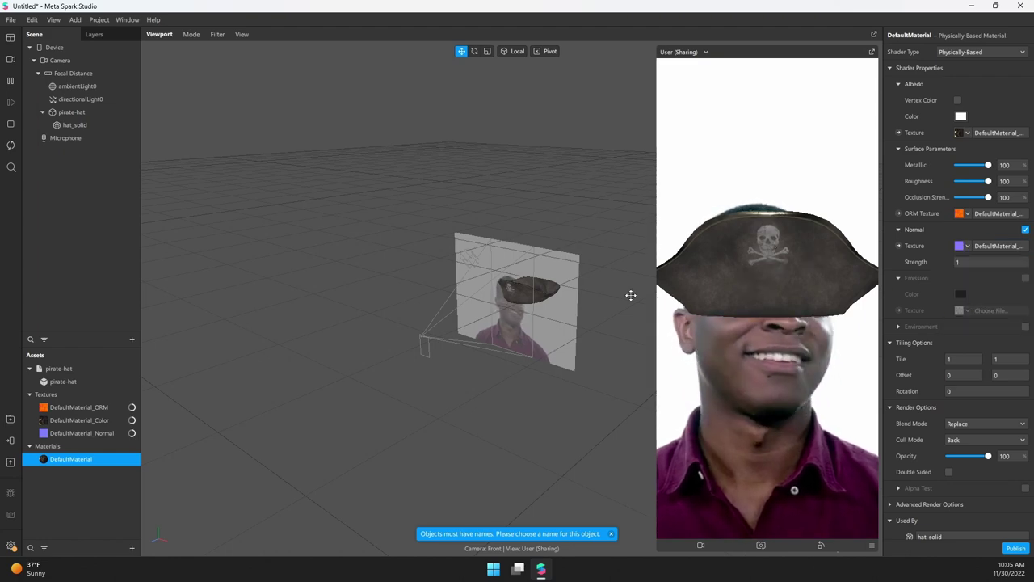
Examine the textured pirate hat up close, including its skull emblem, lower edge and metallic trim
scroll(509, 301, up, 10)
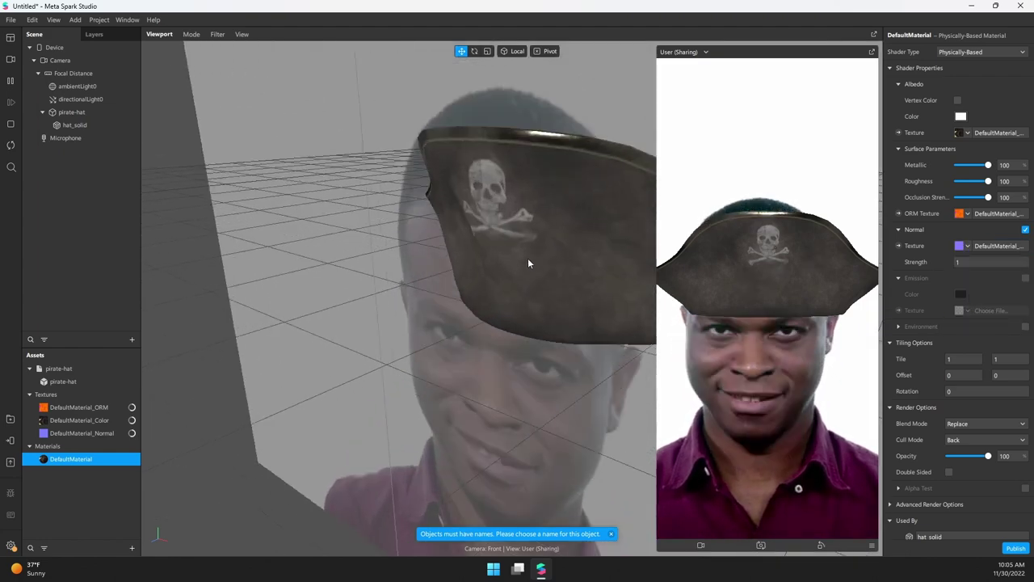
right_drag(537, 238, 497, 247)
scroll(497, 244, up, 5)
scroll(515, 199, down, 5)
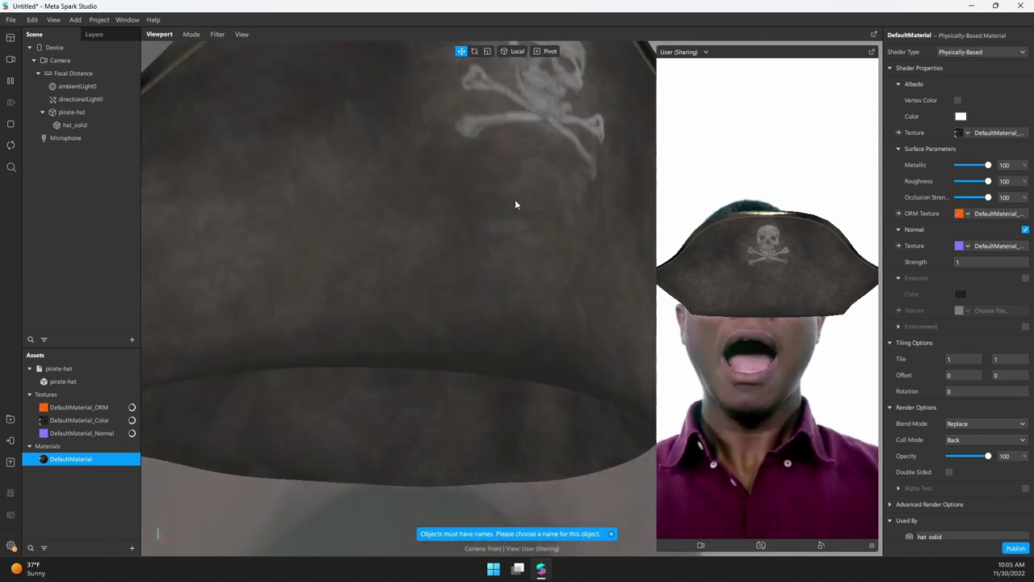
mouse_move(524, 165)
right_down()
mouse_move(511, 190)
mouse_move(458, 196)
mouse_move(494, 180)
mouse_move(536, 181)
right_up()
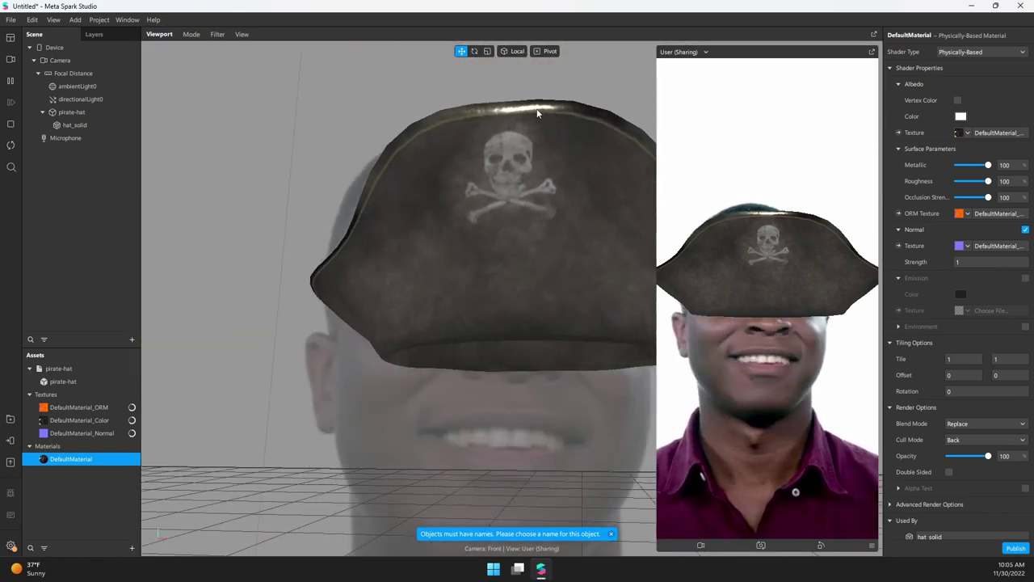
scroll(531, 114, up, 3)
scroll(532, 115, down, 5)
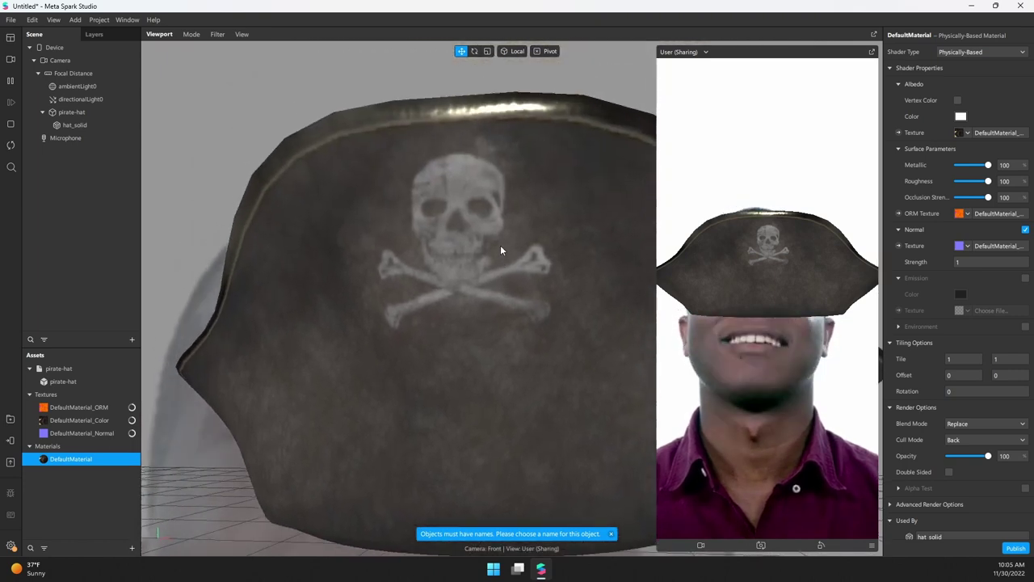
right_drag(500, 247, 497, 142)
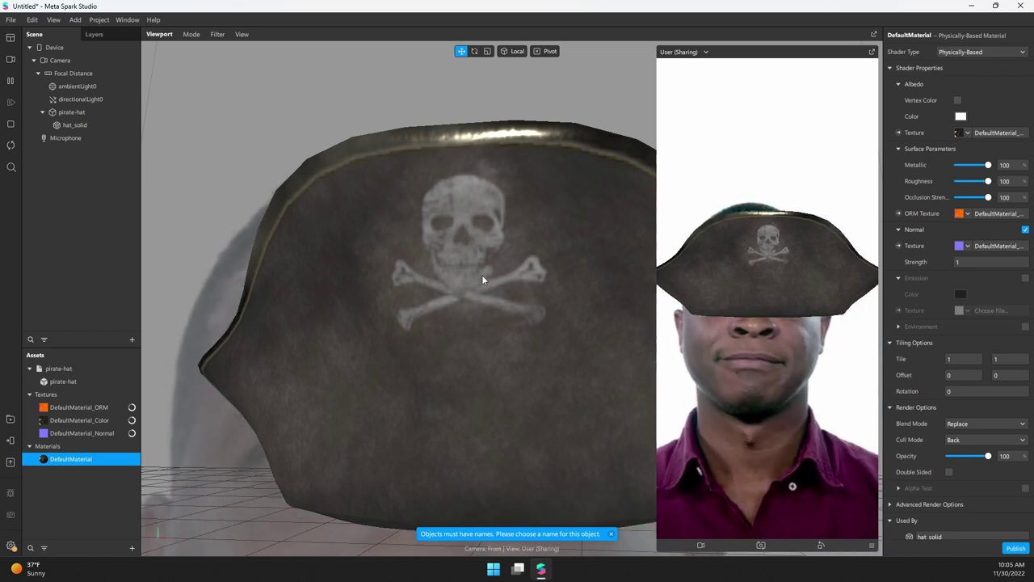
scroll(481, 279, down, 2)
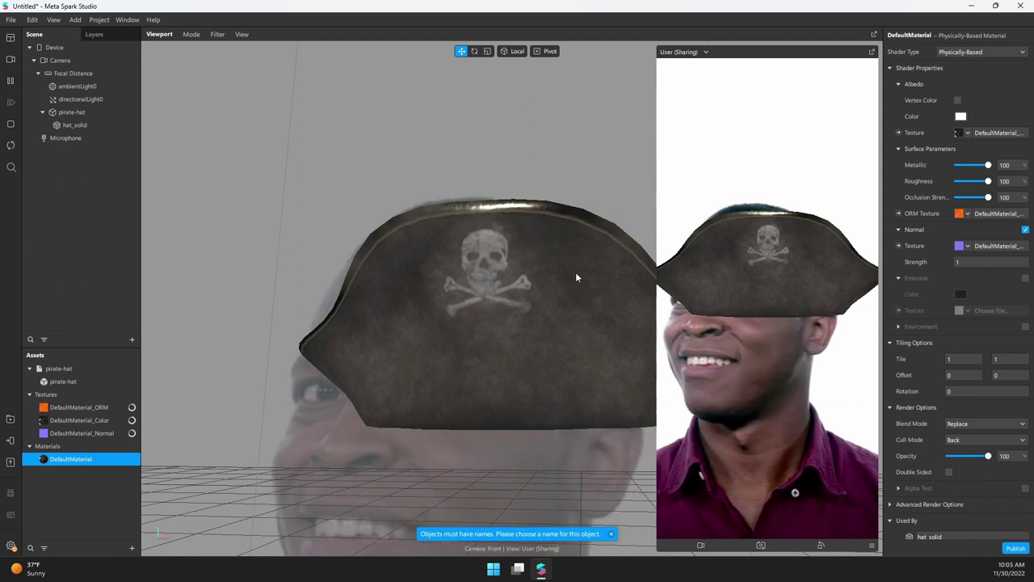
scroll(540, 286, down, 1)
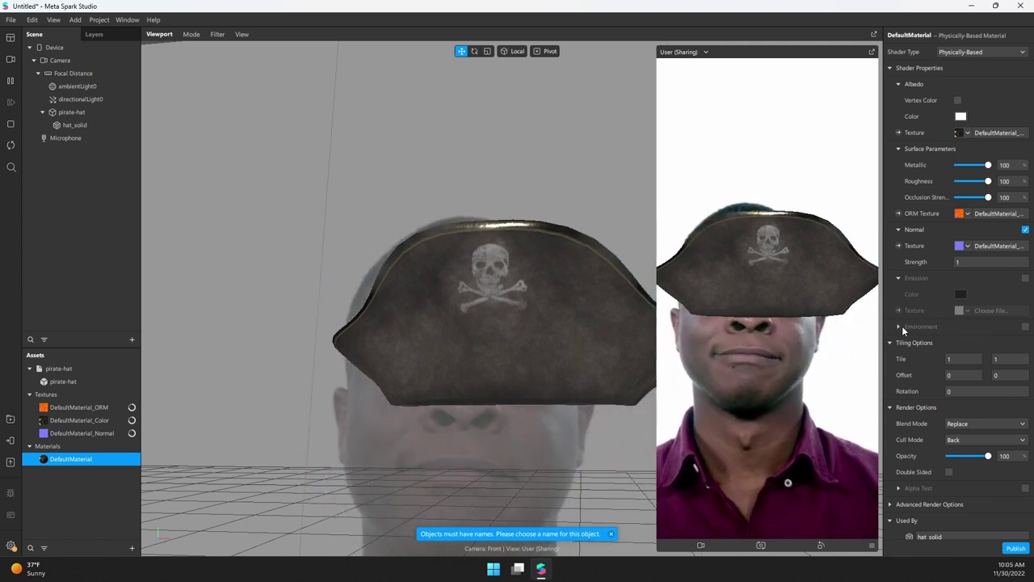
Enable Environment on the hat material and import Sunny Vondelpark from the AR Library's Environment Textures collection as its texture
click(1025, 327)
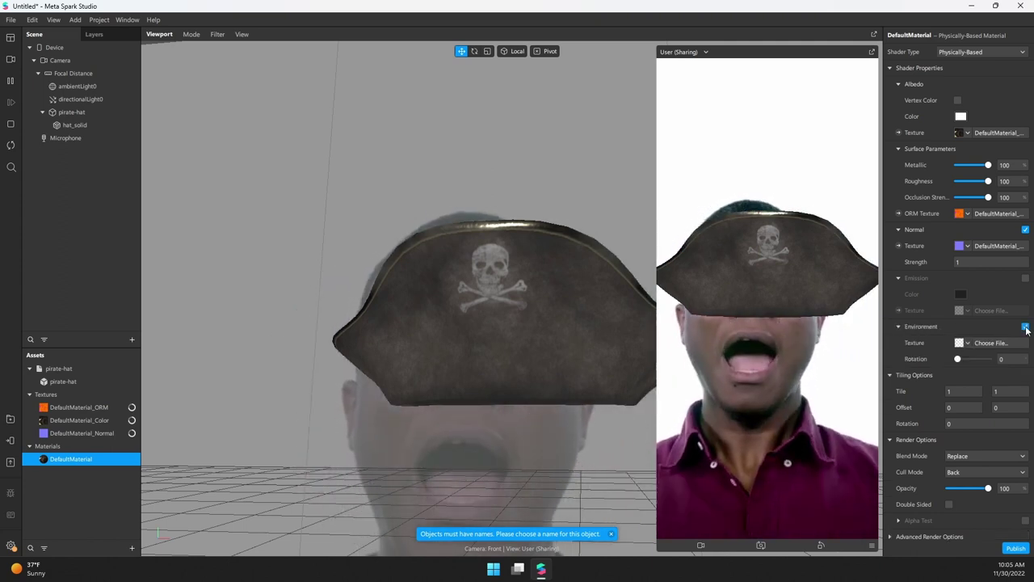
click(968, 342)
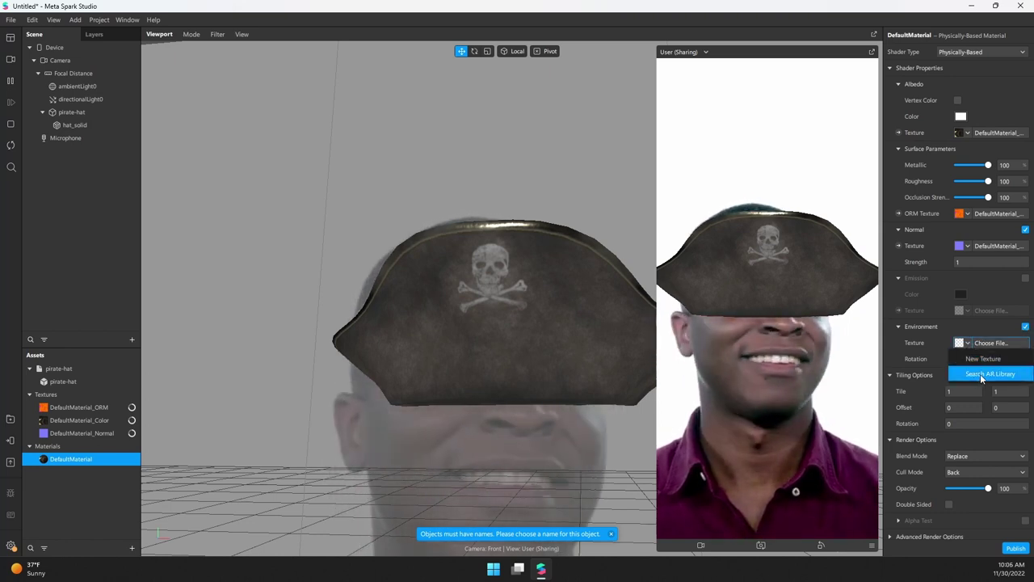
click(979, 373)
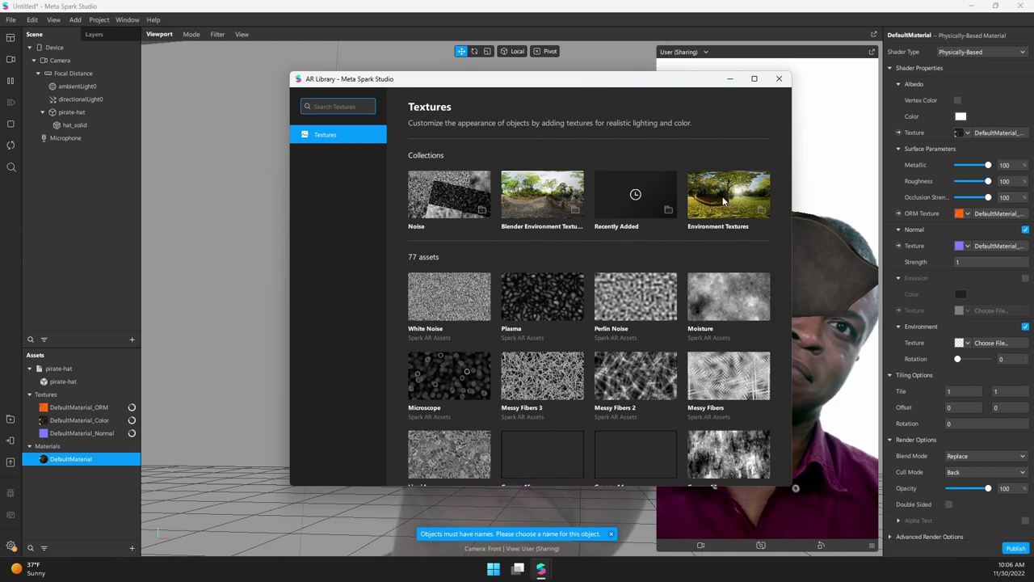
click(723, 200)
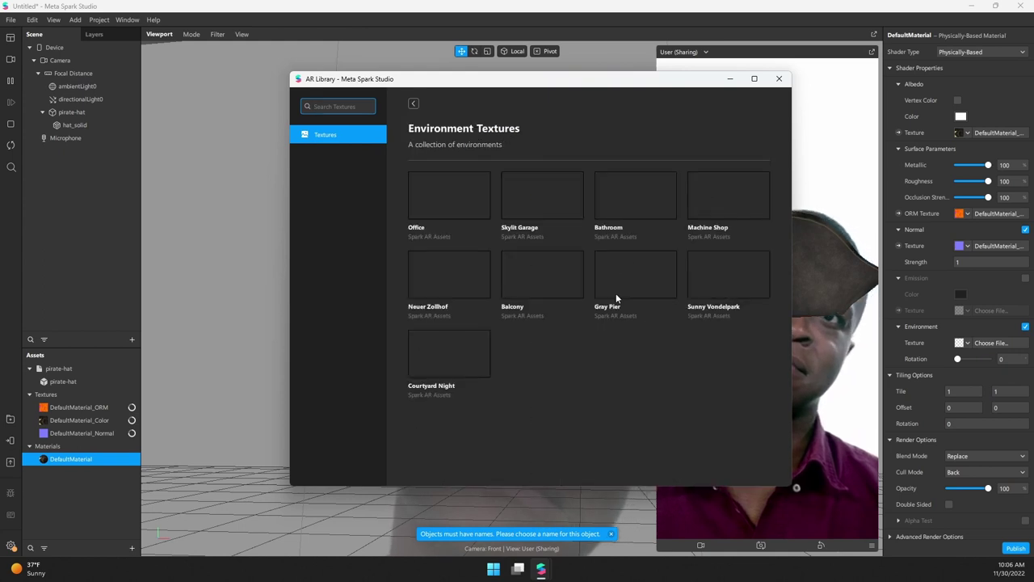
click(723, 275)
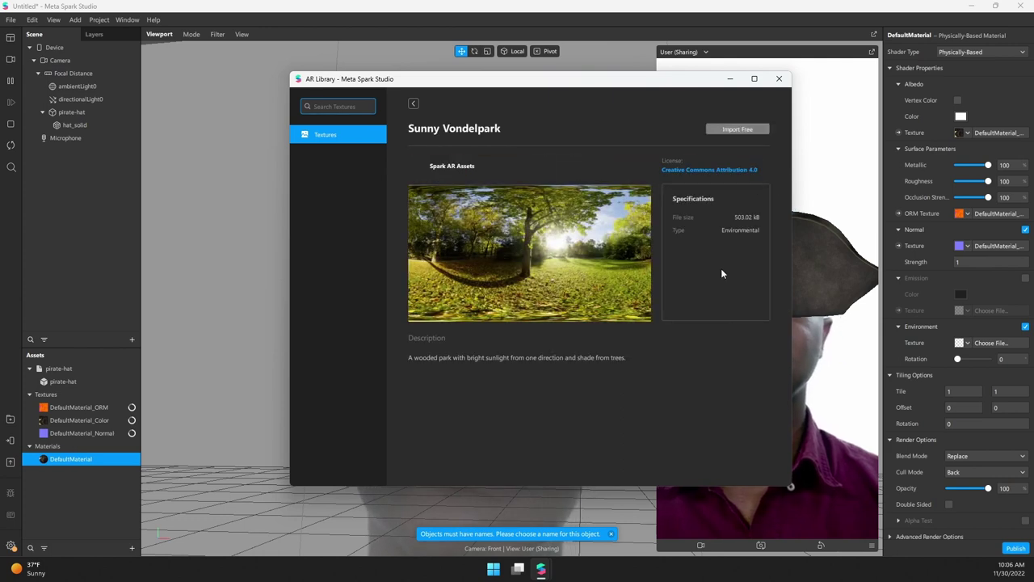
click(744, 130)
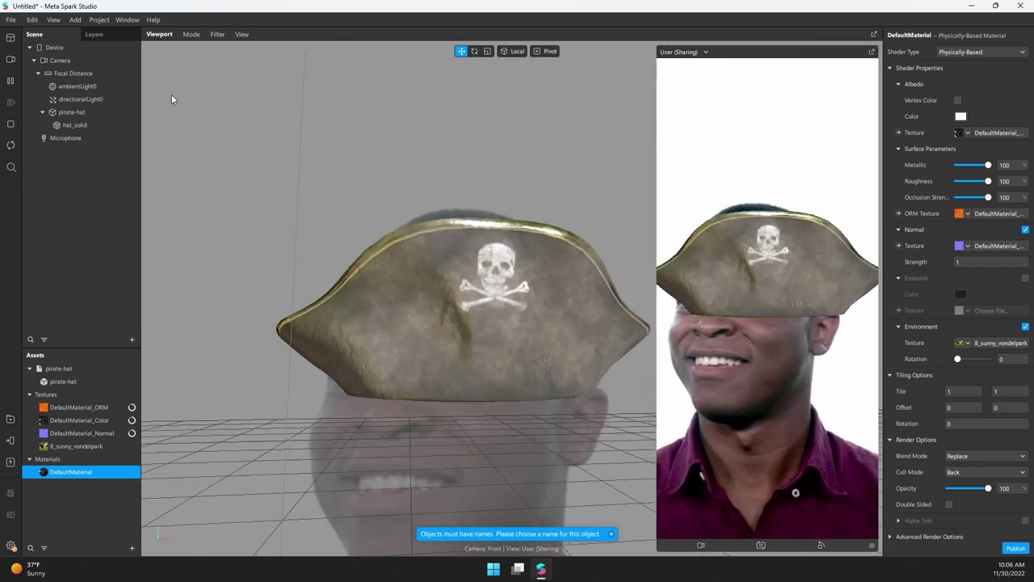
Make ambientLight0 and directionalLight0 invisible so that only the environment texture lights the hat
click(104, 86)
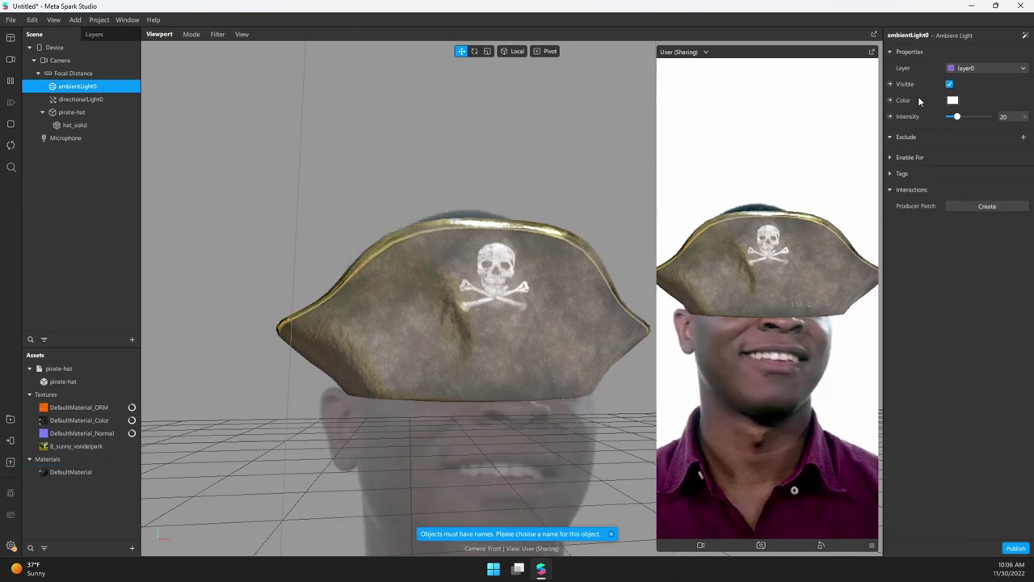
click(949, 85)
click(80, 99)
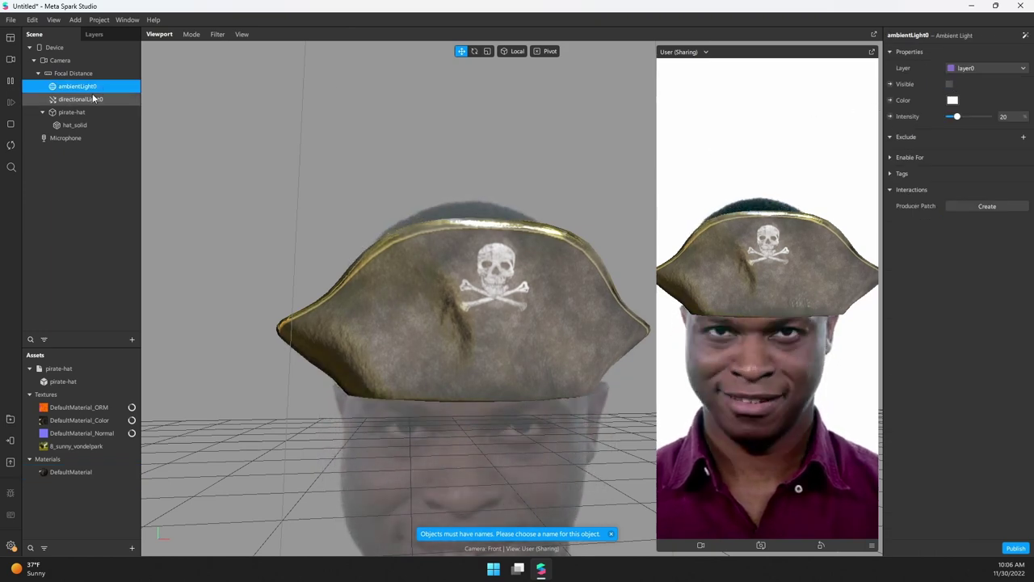
click(949, 84)
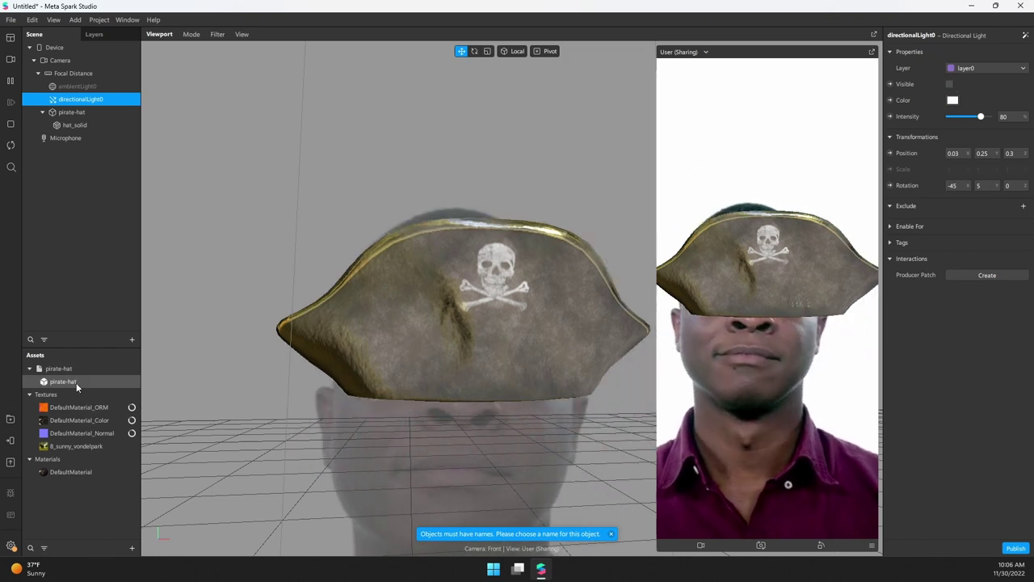
Try rotating the environment texture on the hat's DefaultMaterial to 145, and return the rotation to 0
click(63, 471)
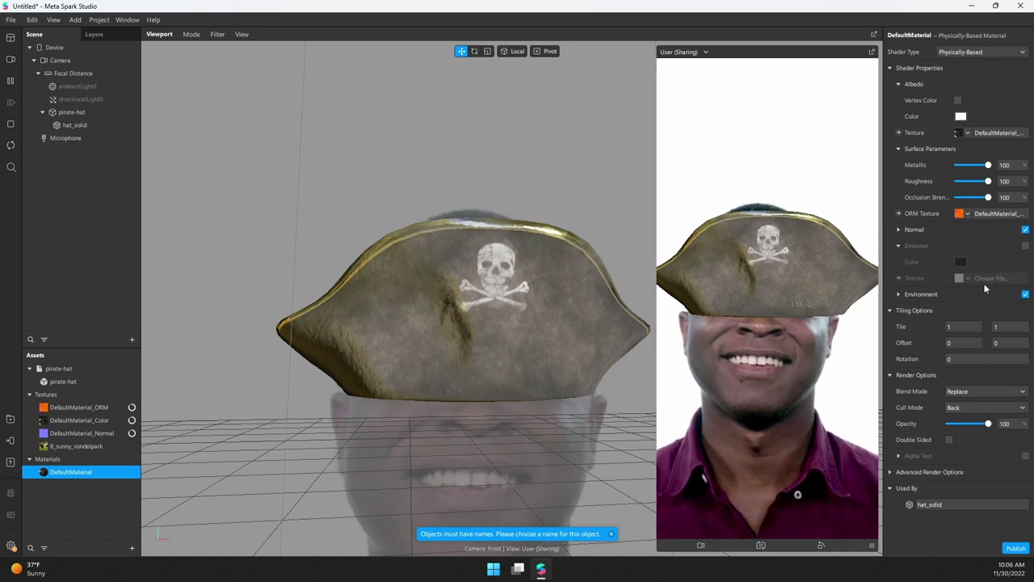
click(896, 294)
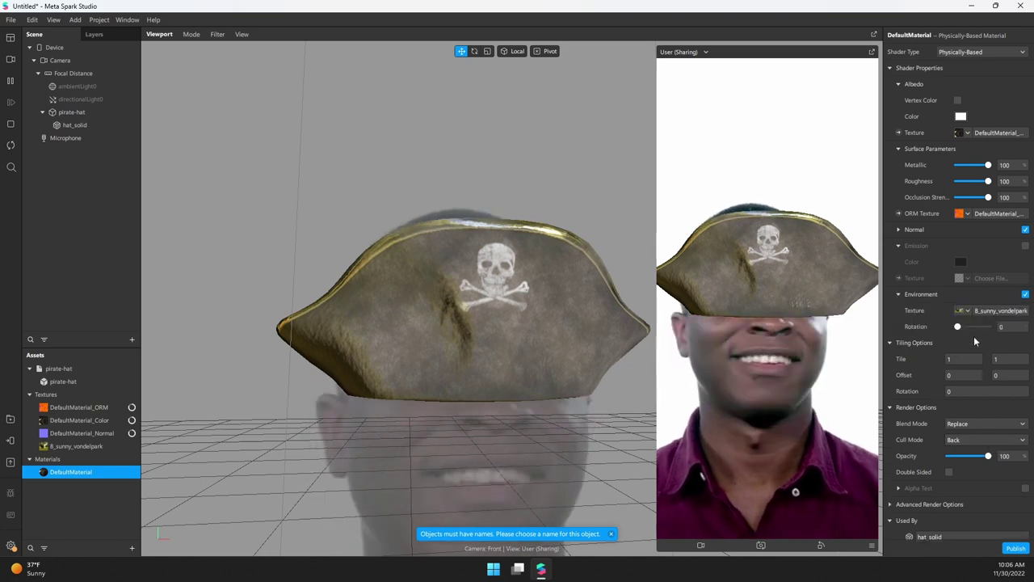
mouse_move(961, 327)
mouse_down()
mouse_move(978, 326)
mouse_move(969, 327)
mouse_up()
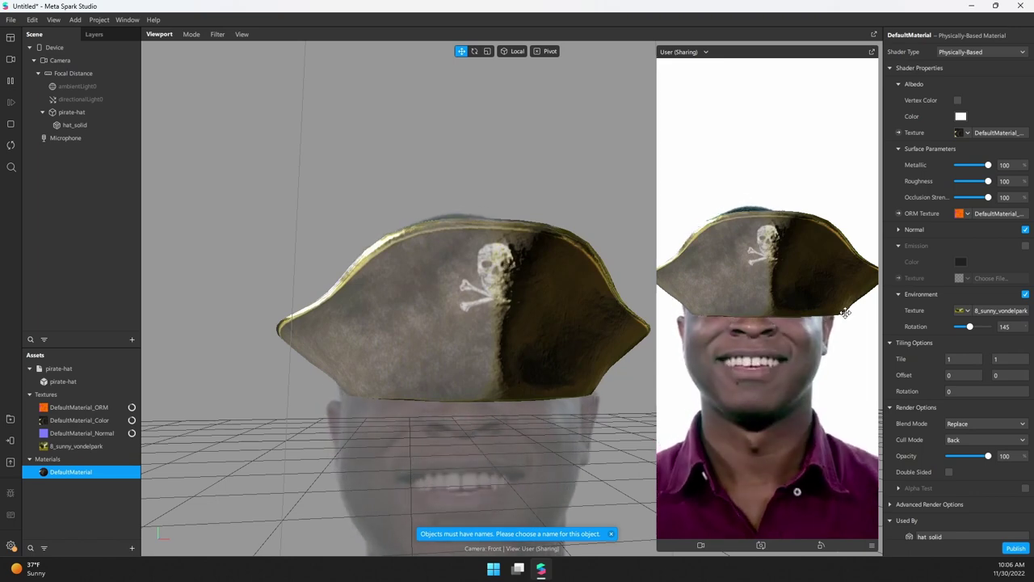
drag(970, 327, 957, 329)
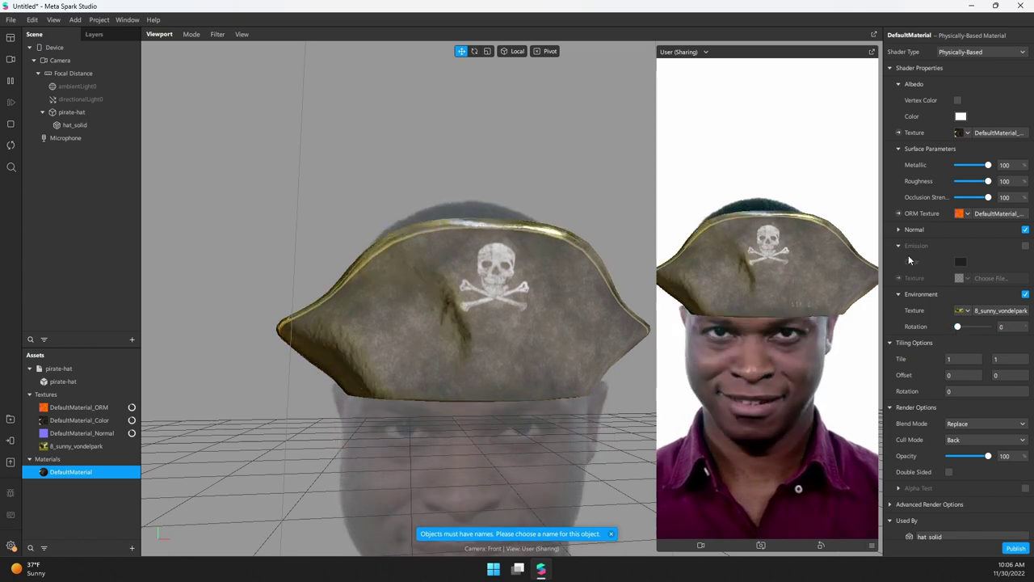
drag(579, 319, 523, 295)
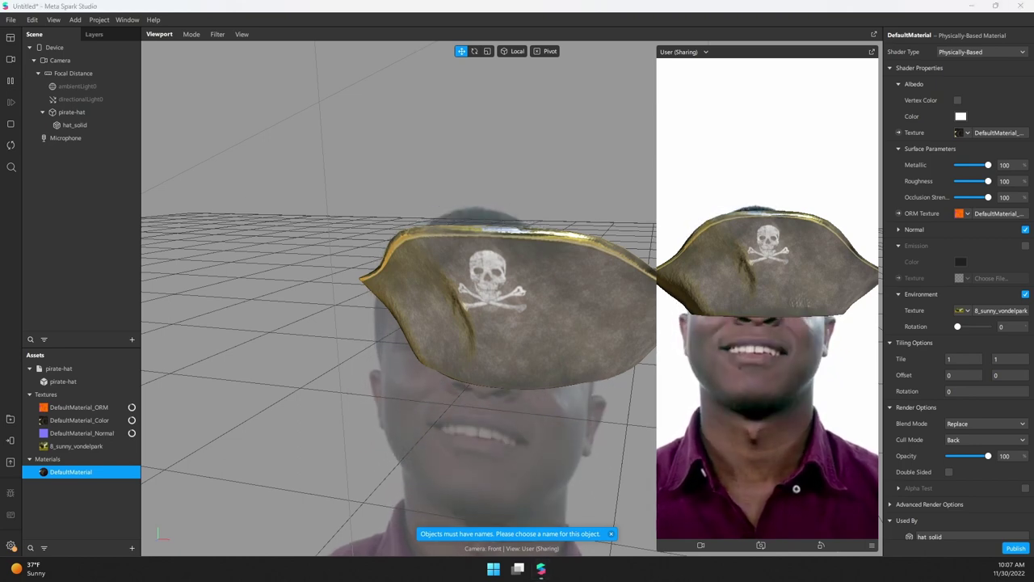
Import the alien-demo model into the project's assets and make the pirate-hat object invisible
drag(1033, 291, 76, 517)
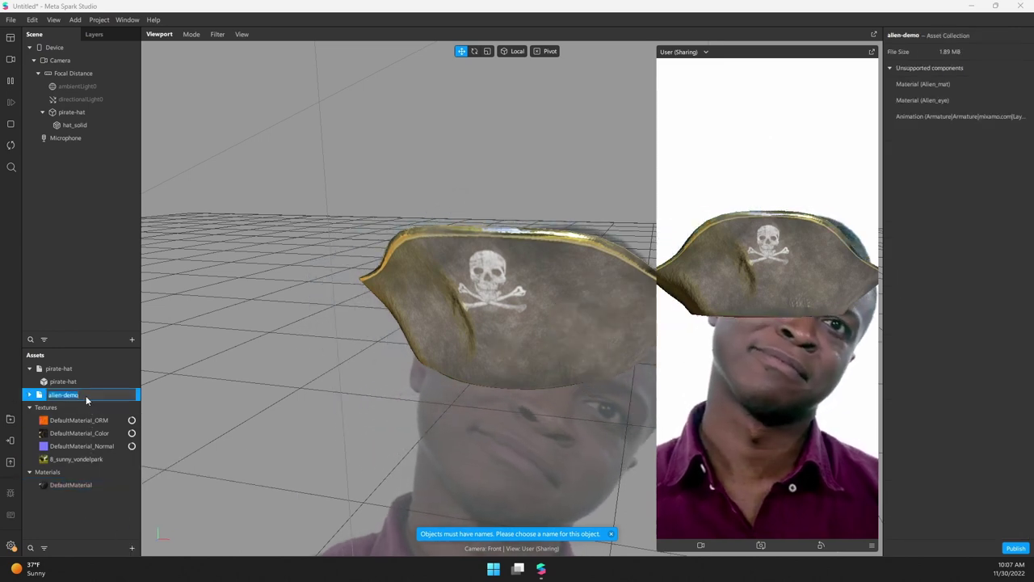
key(Return)
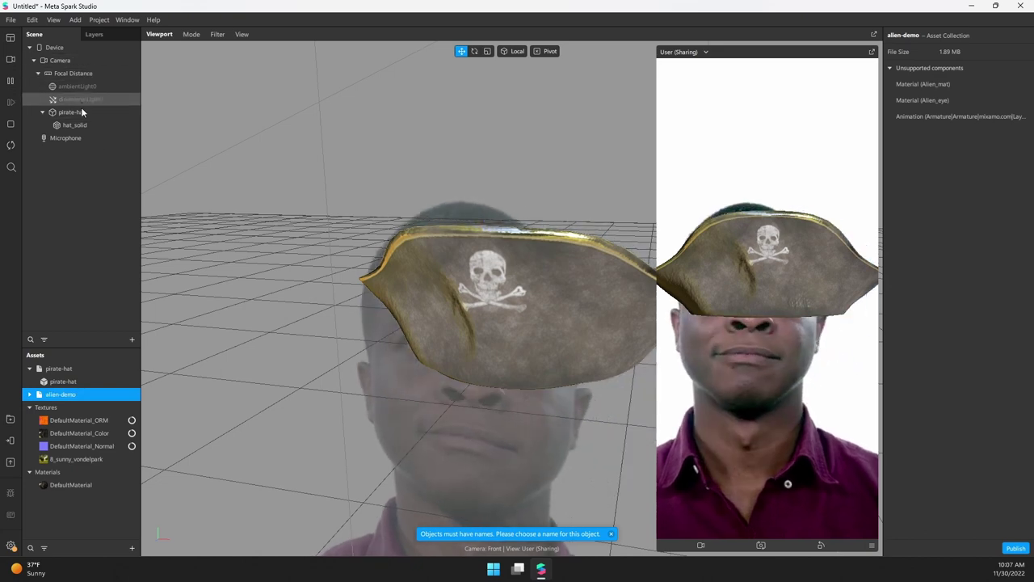
click(84, 115)
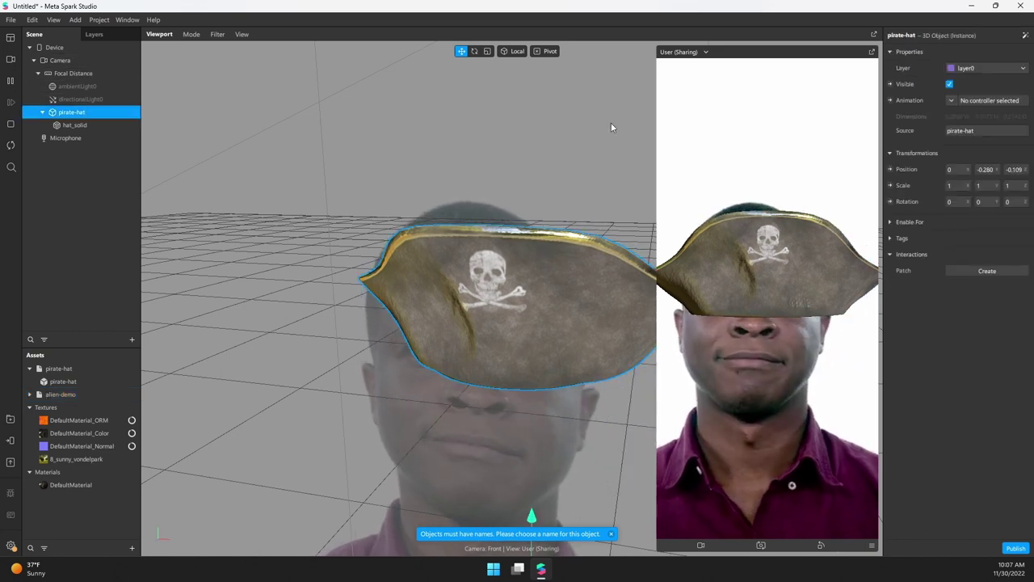
click(949, 84)
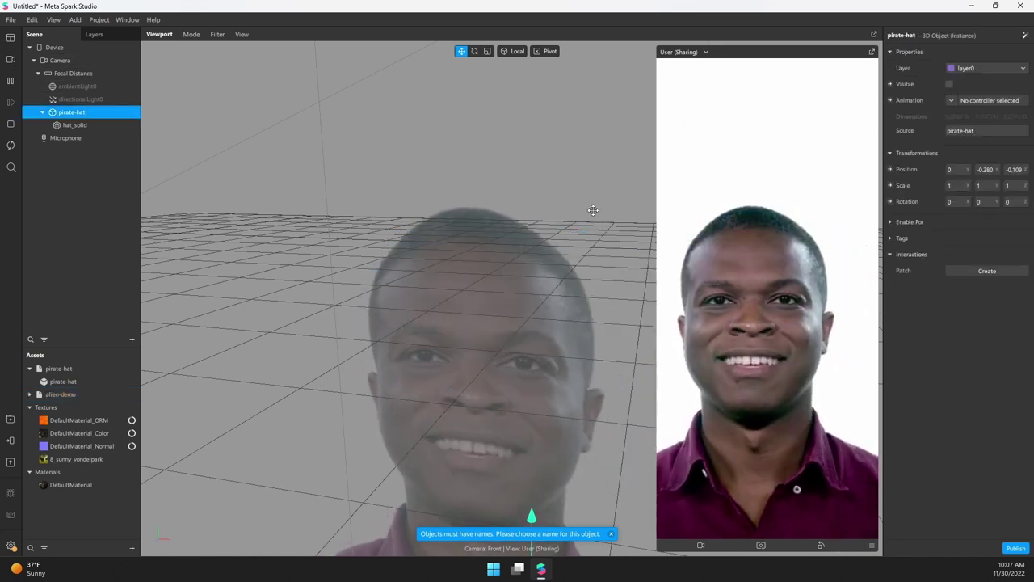
Add alien-demo to the scene under Focal Distance, scaling it to 0.05 on all axes and finally enlarging it uniformly to about 0.077
double_click(30, 395)
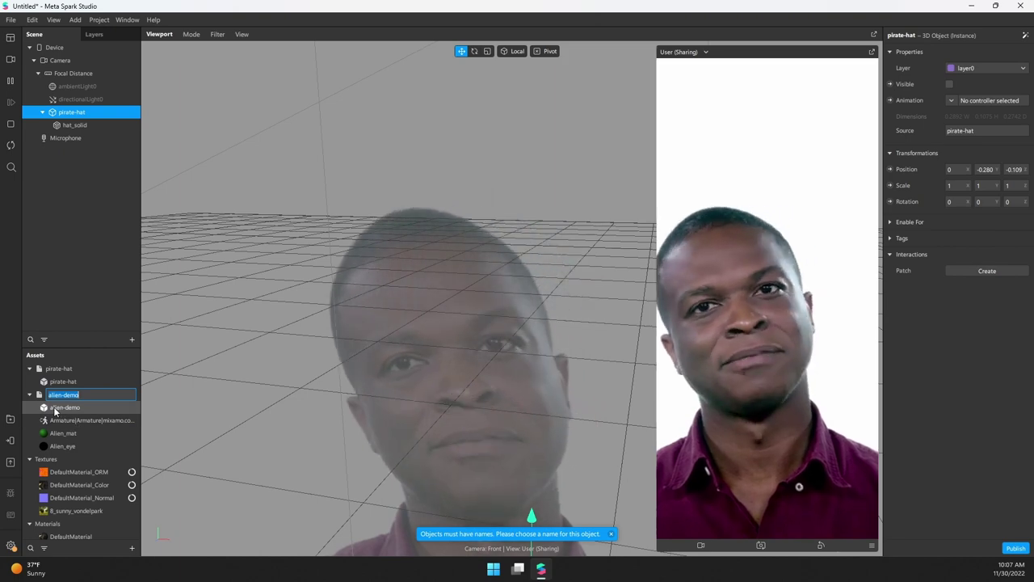
drag(71, 407, 99, 173)
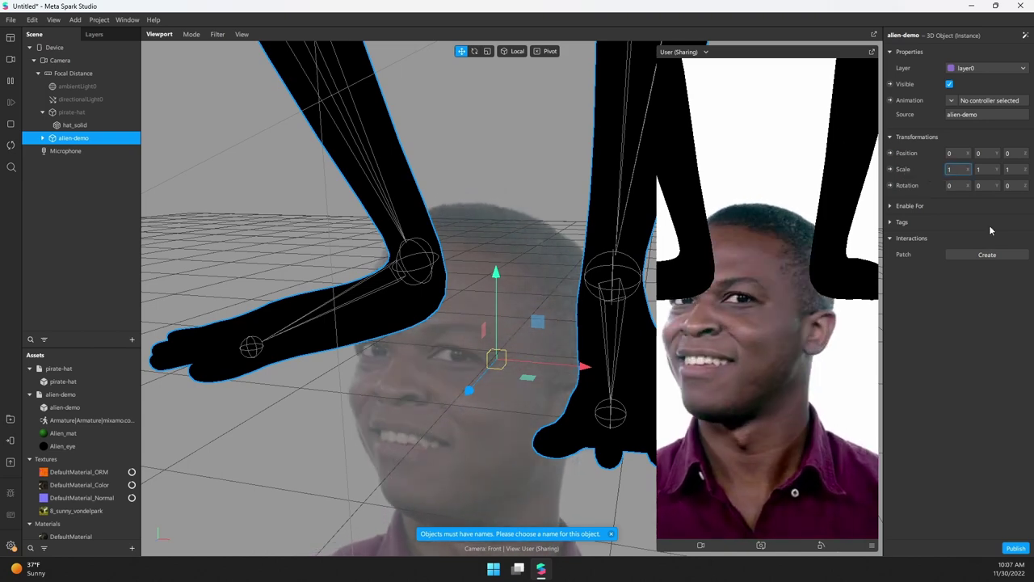
click(954, 169)
text(0.05)
key(Tab)
text(0)
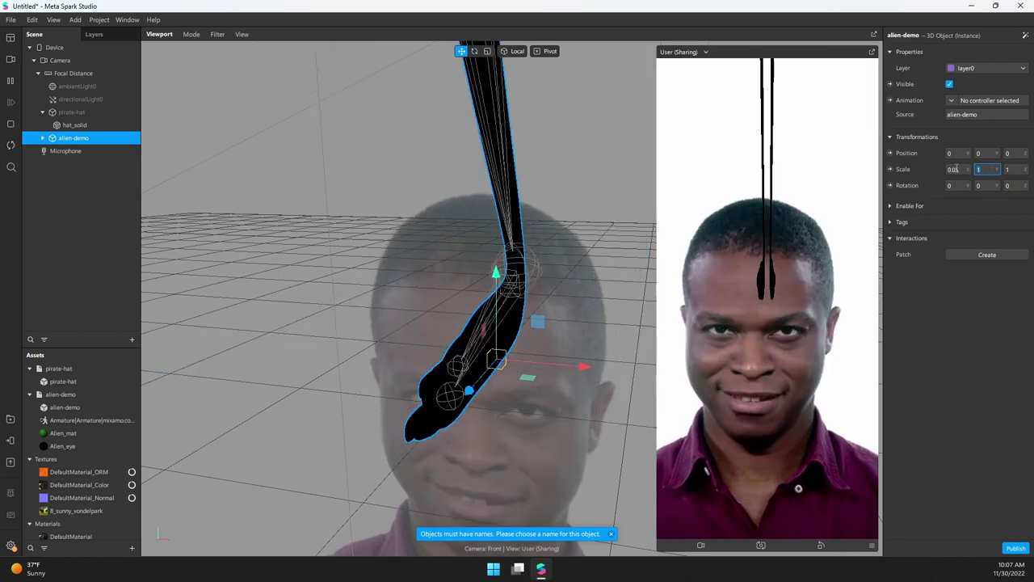
text(.05)
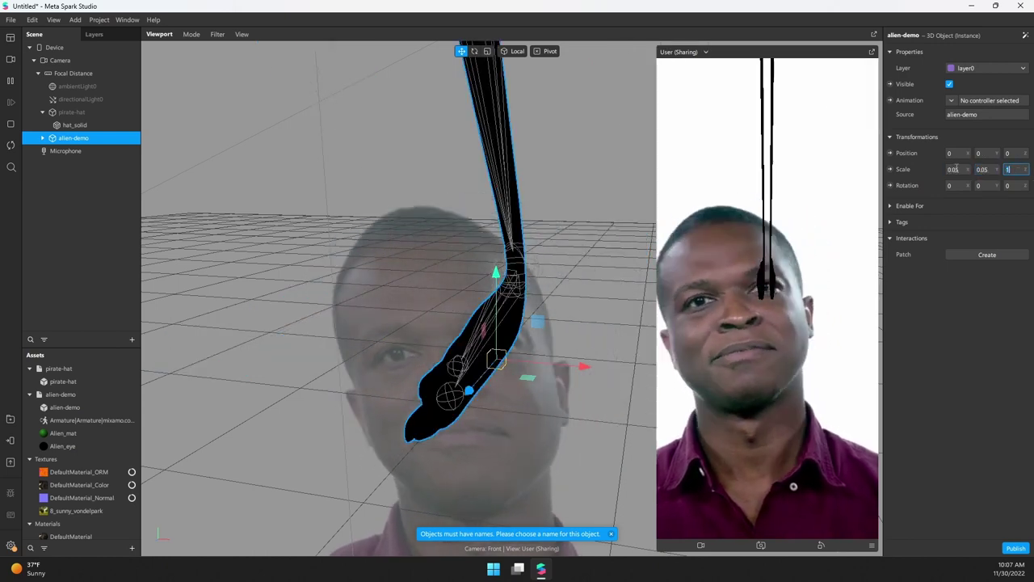
key(Tab)
text(0.05)
key(Return)
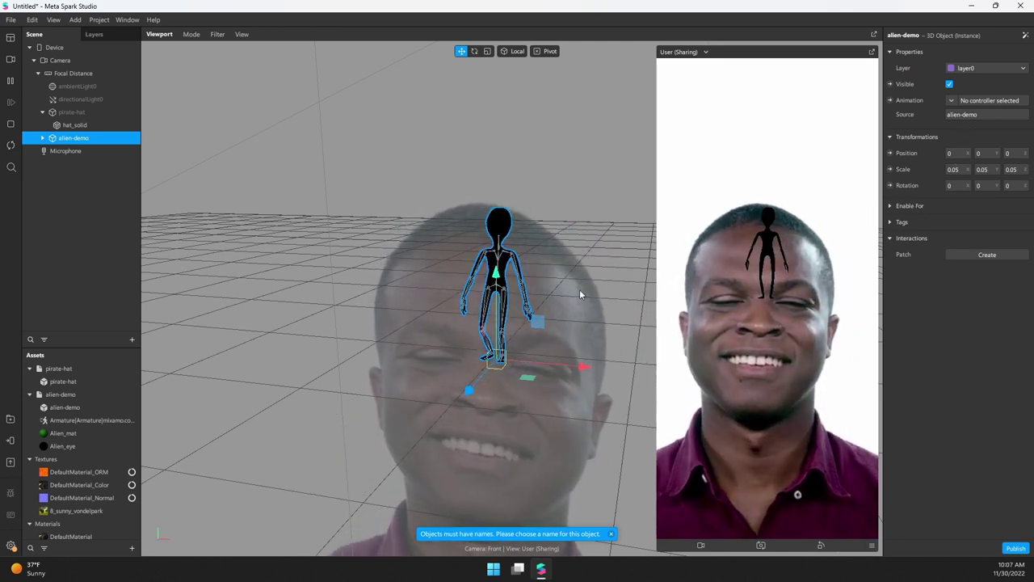
key(r)
drag(537, 322, 373, 172)
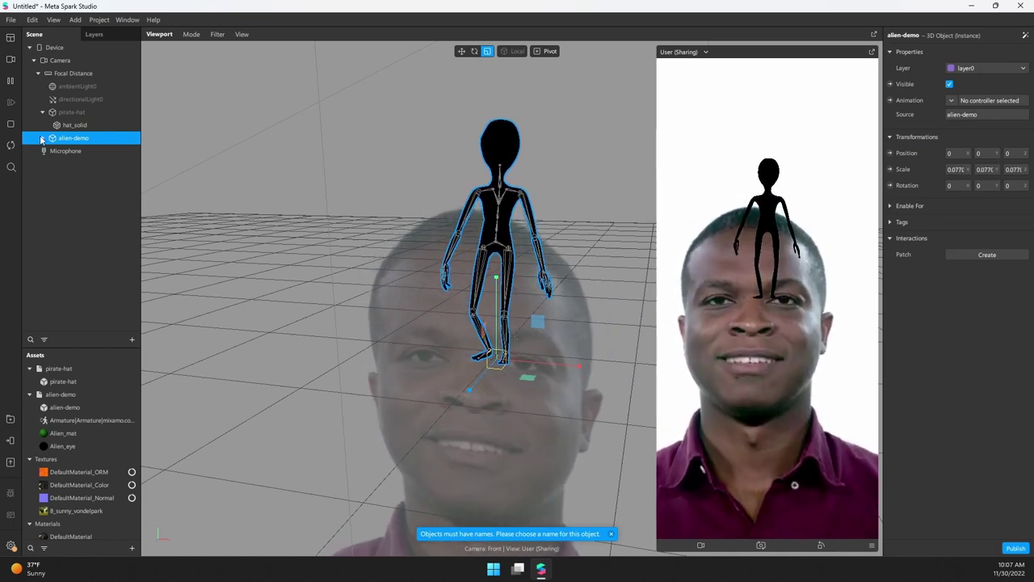
Make ambientLight0 and directionalLight0 visible to light the alien
click(75, 85)
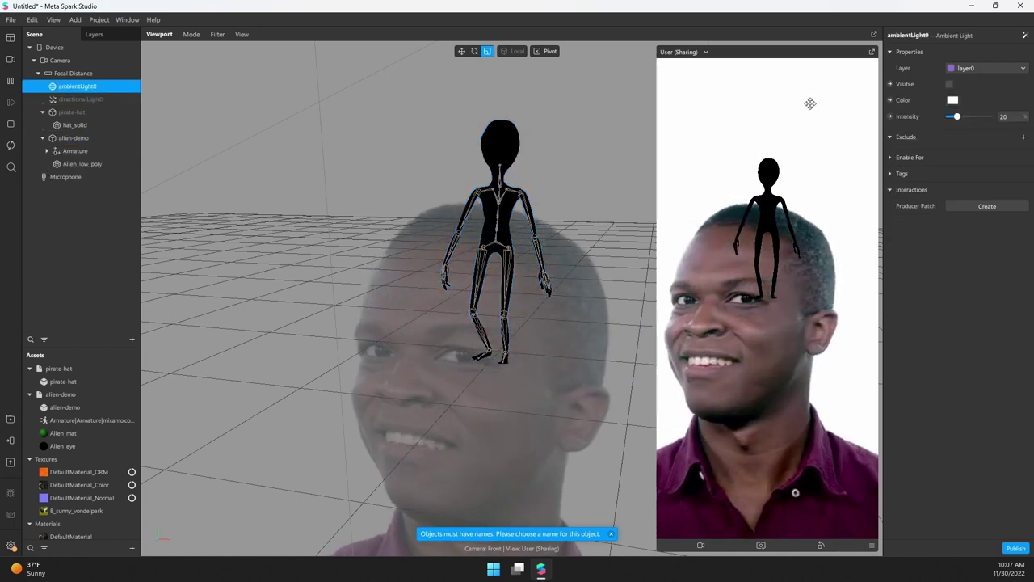
click(949, 84)
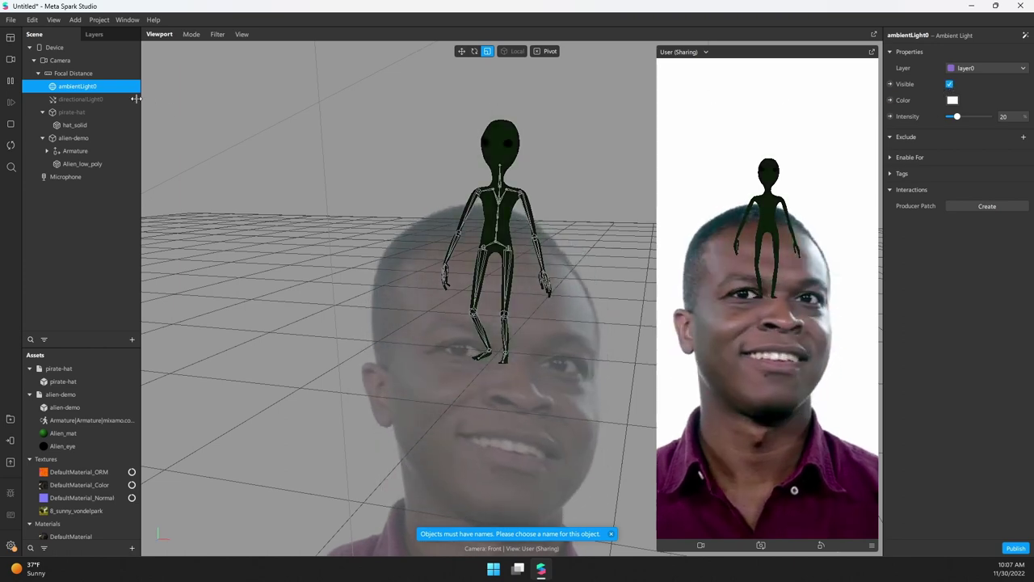
click(81, 99)
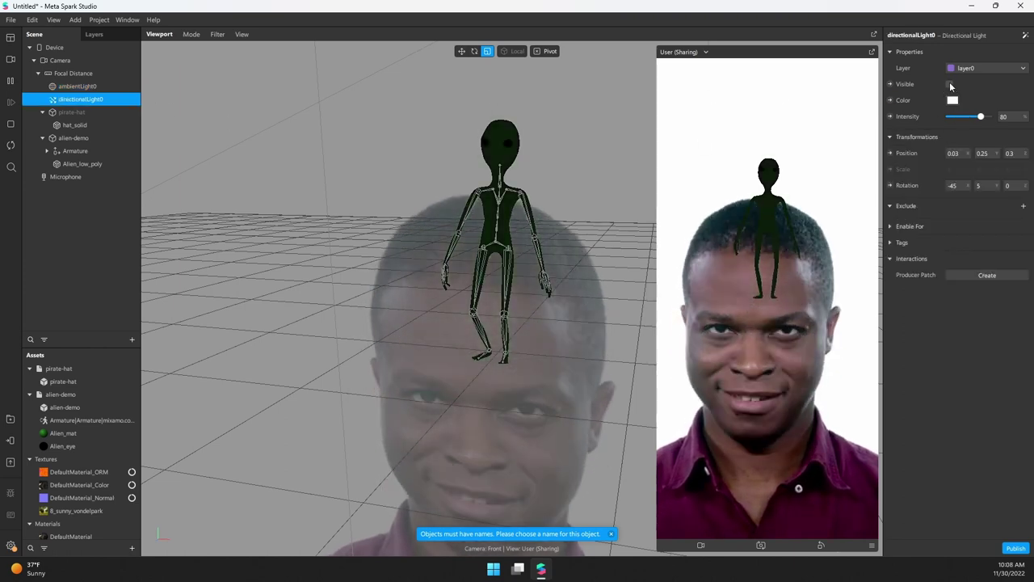
click(949, 84)
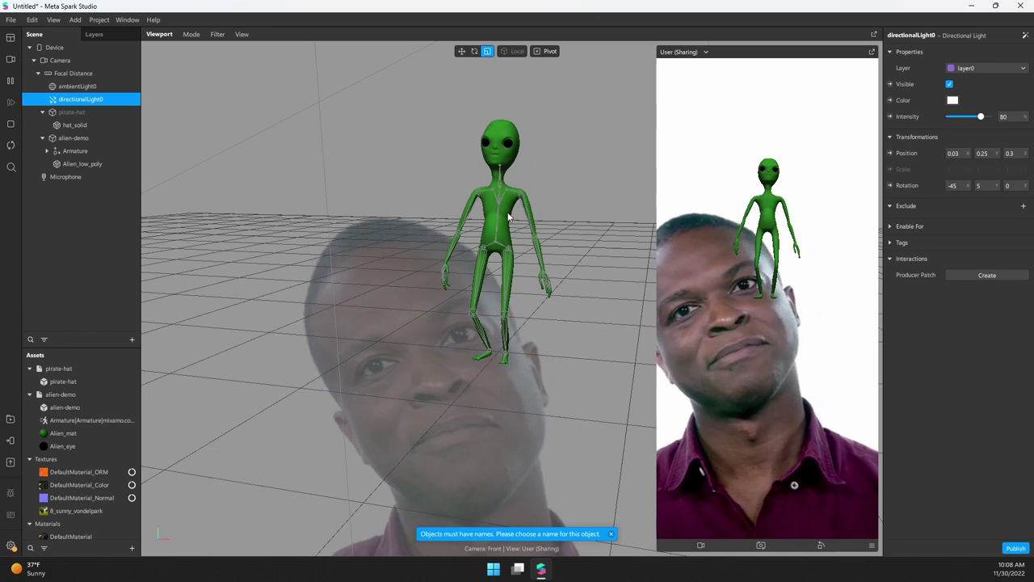
Examine the properties of alien-demo, its Armature and its Alien_low_poly mesh, including the assigned materials
click(77, 138)
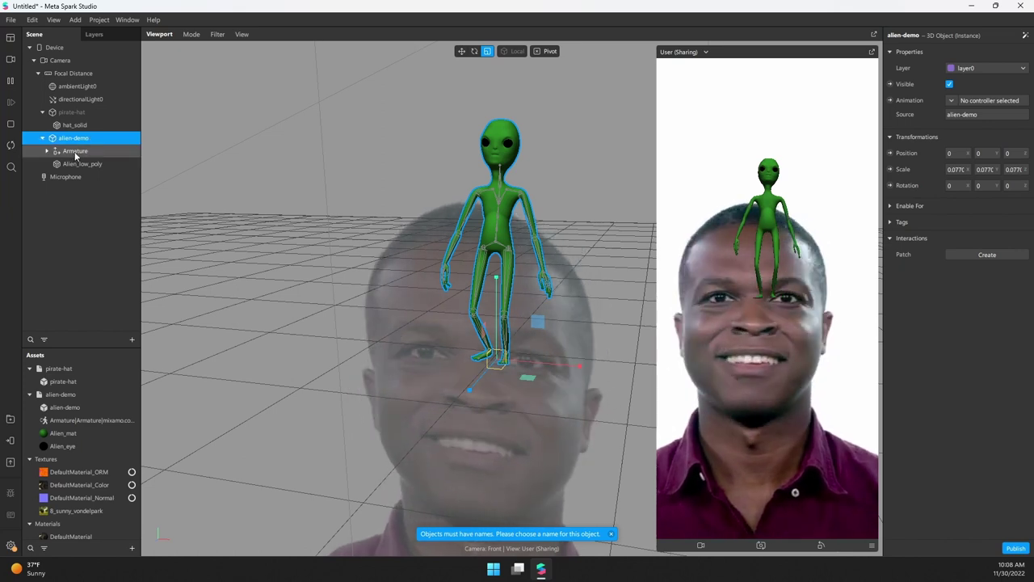
click(75, 152)
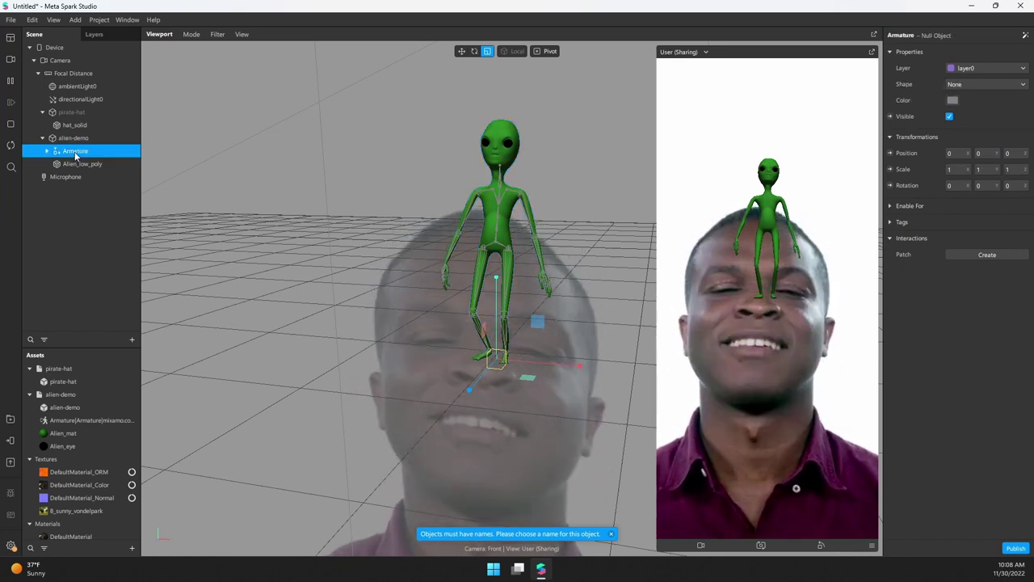
click(77, 164)
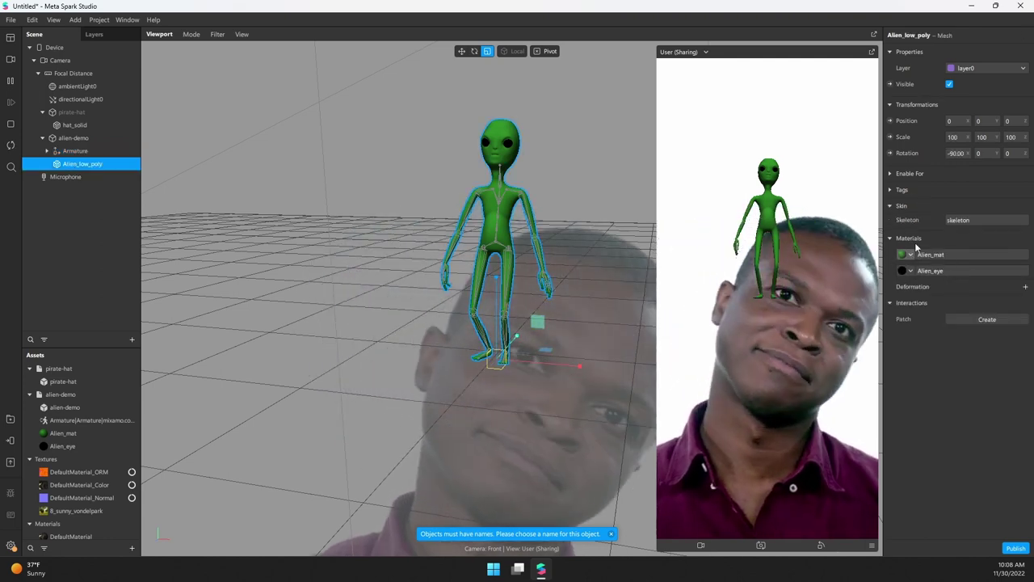
click(75, 151)
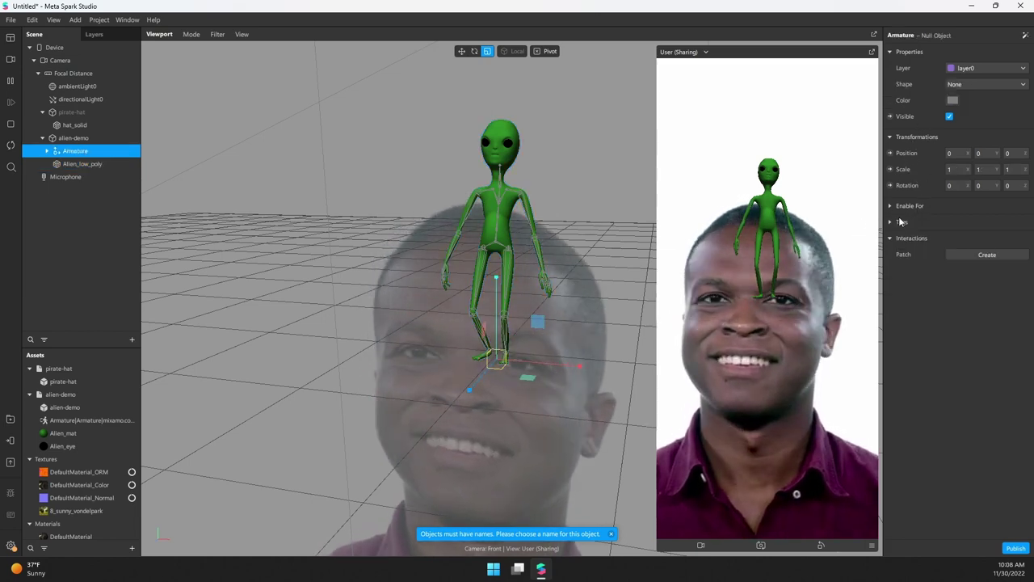
Create a new animation controller for the alien-demo object
click(61, 142)
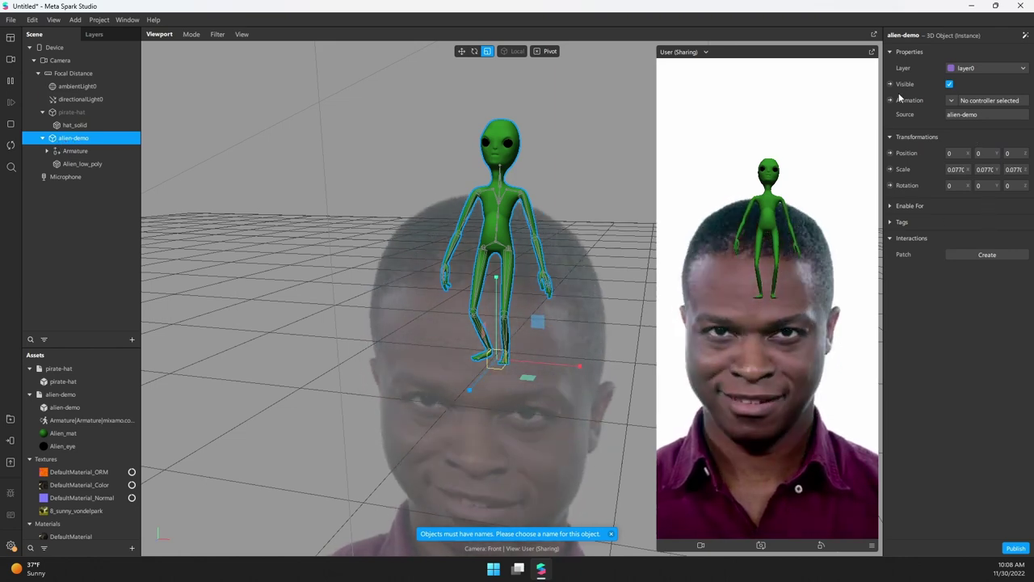
click(952, 101)
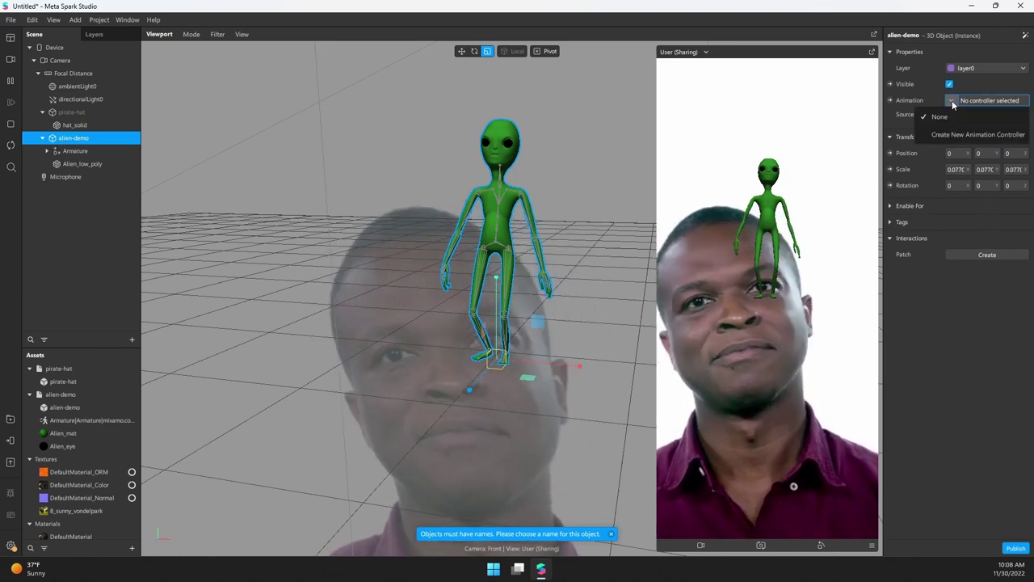
click(953, 134)
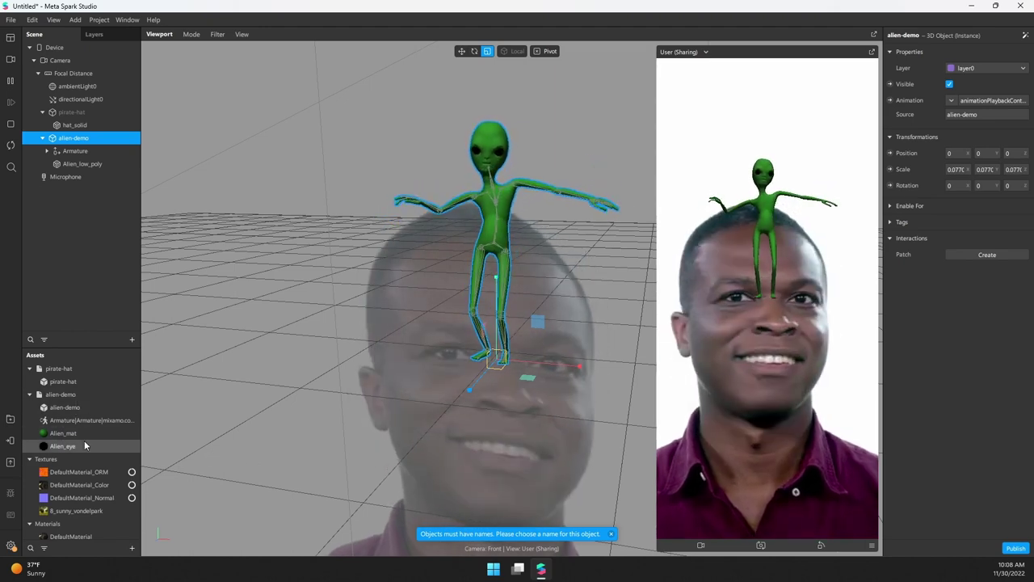
Review the alien's imported armature animation and the settings and available clips of its animation playback controller
click(67, 427)
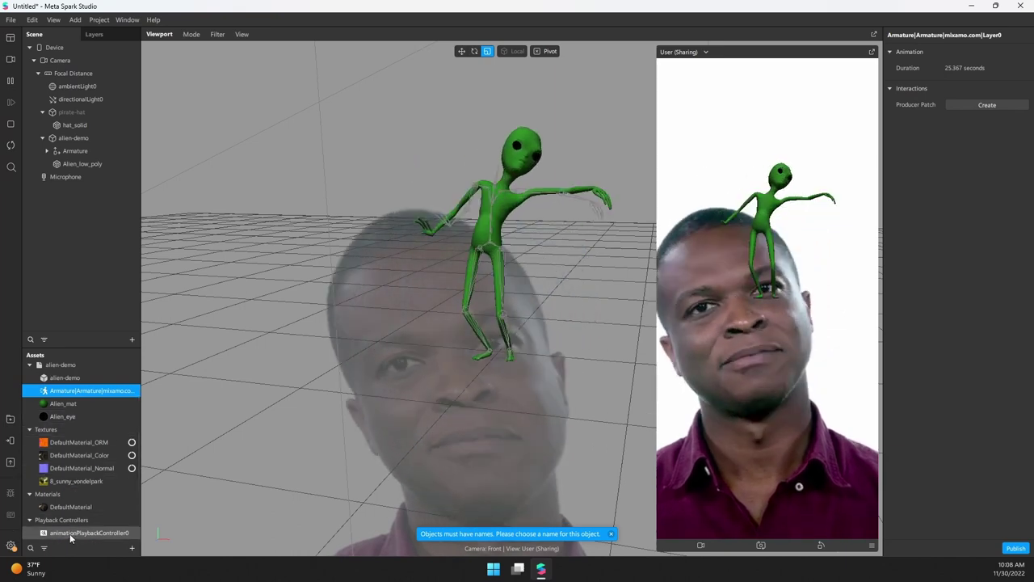
click(71, 534)
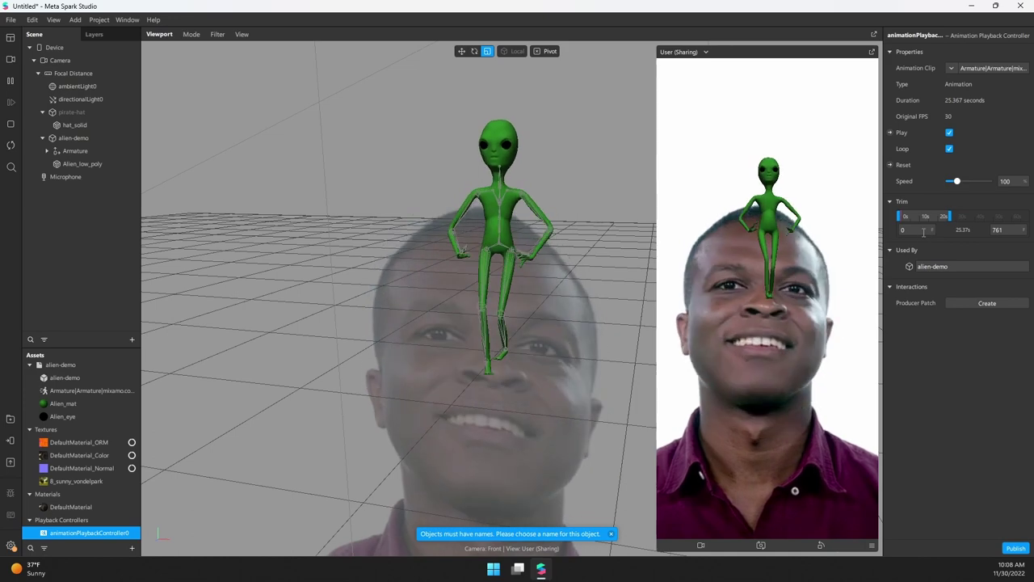
click(952, 69)
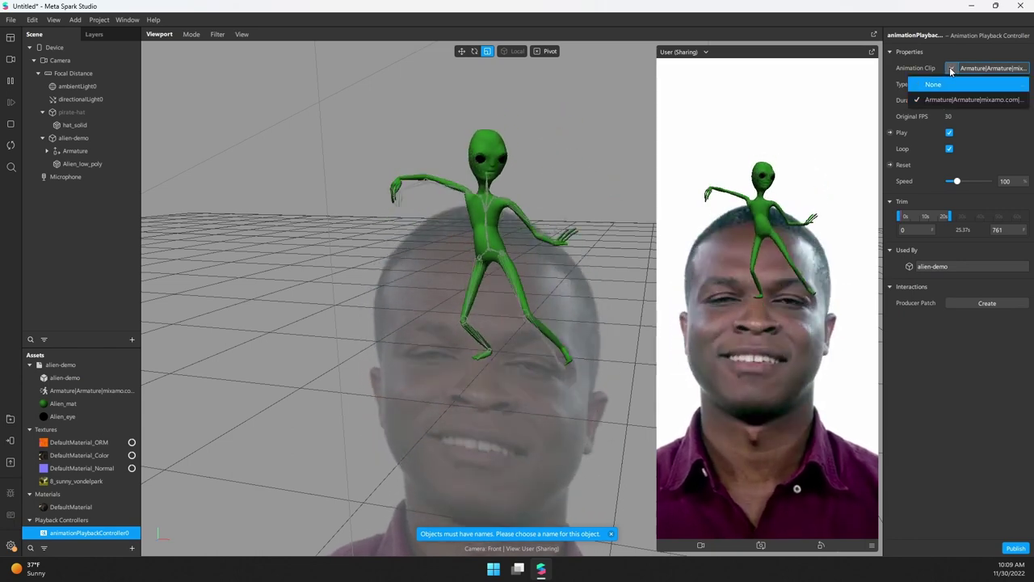
click(940, 53)
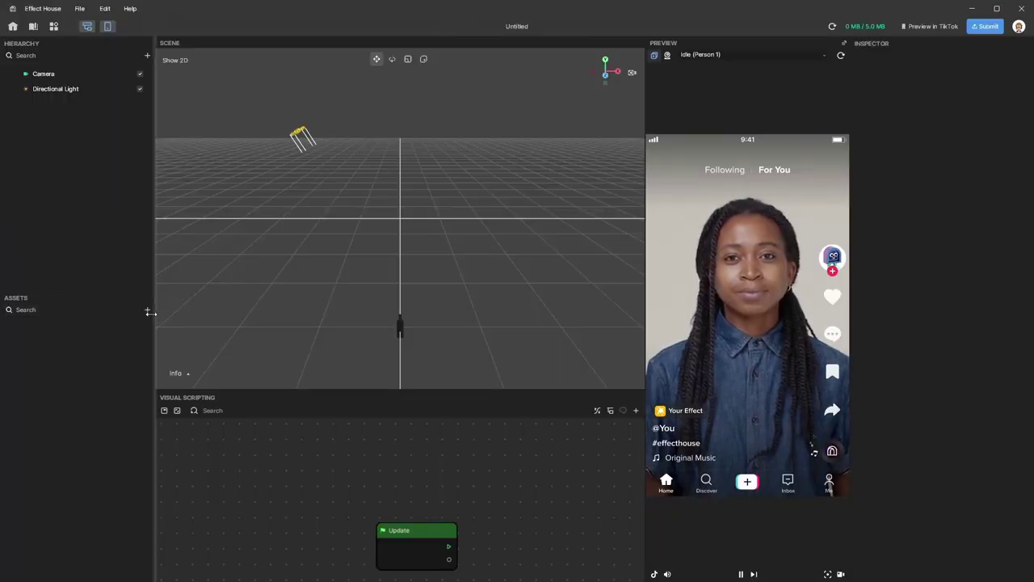
Switch to Effect House and import pirate-hat.fbx from the computer with blendShape and animation import enabled
click(147, 311)
mouse_move(234, 304)
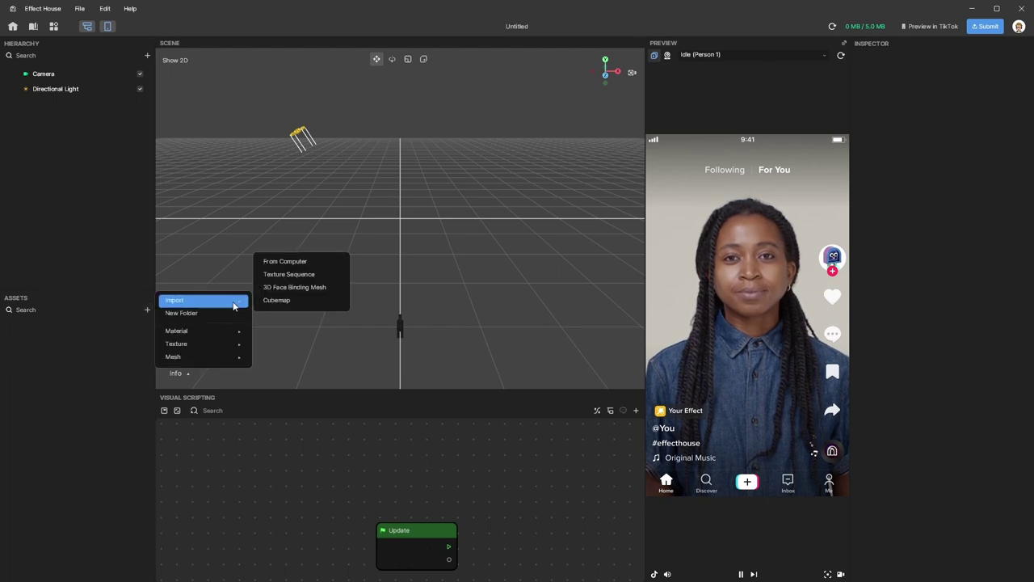
click(291, 262)
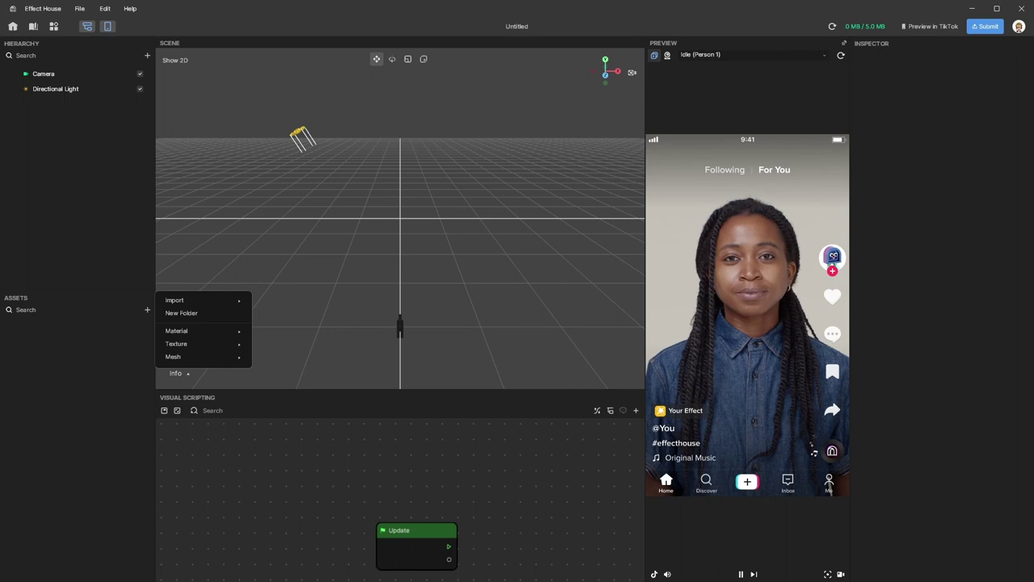
drag(855, 131, 71, 385)
click(72, 408)
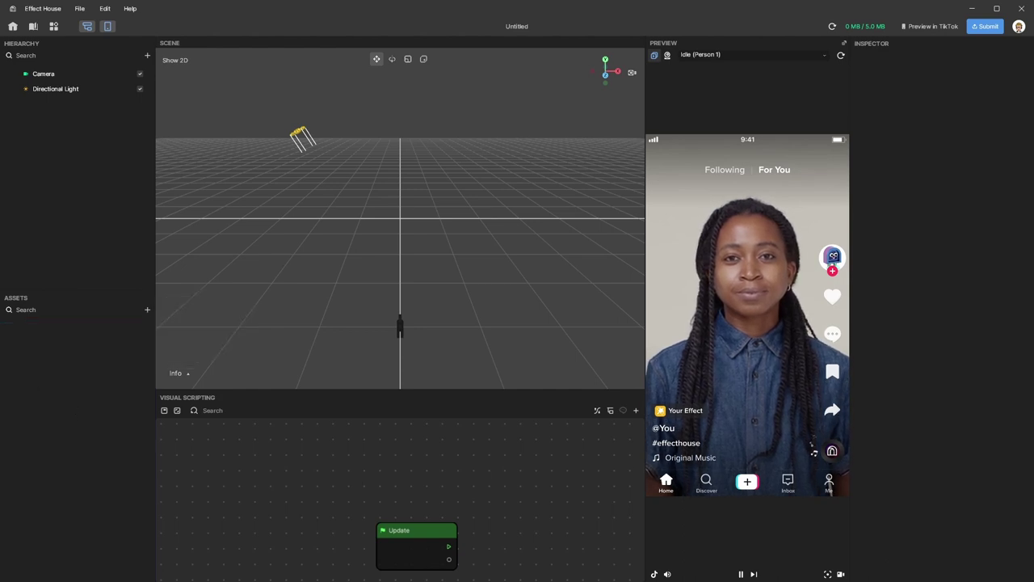
drag(566, 107, 453, 176)
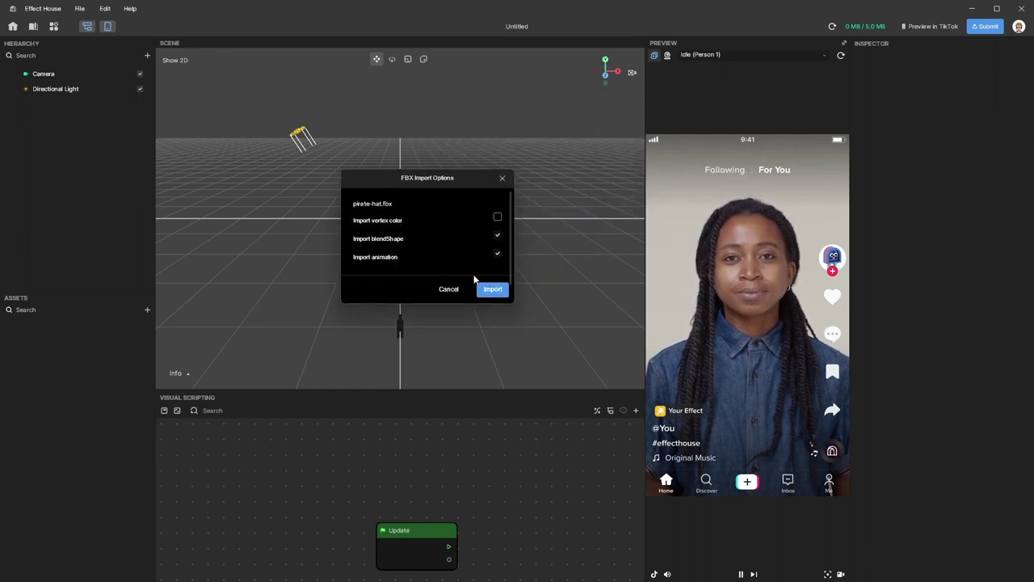
click(495, 289)
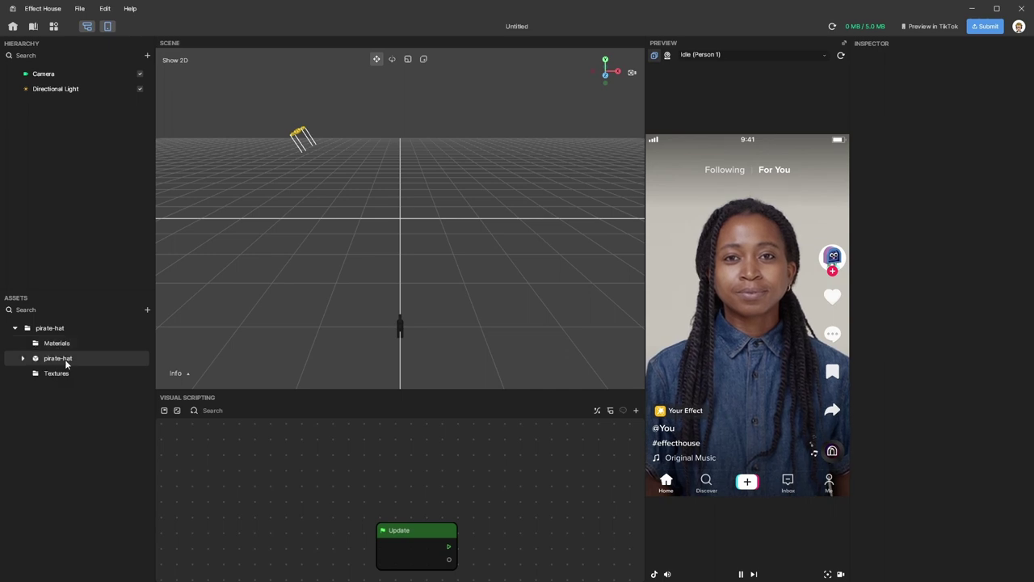
Place the pirate-hat model in the scene and lower it to a Y position of about -26.6
click(21, 359)
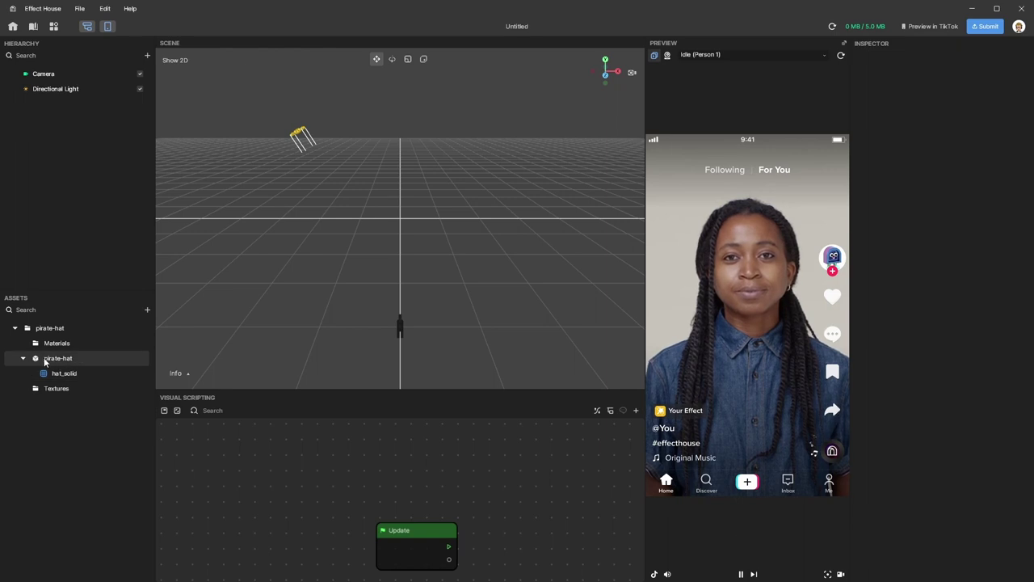
drag(45, 361, 76, 165)
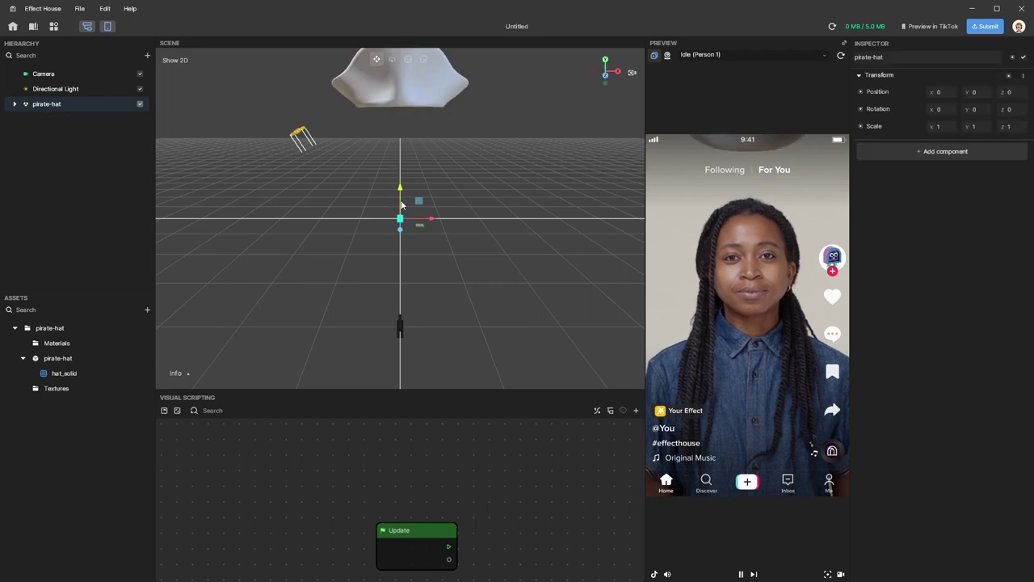
drag(400, 184, 402, 289)
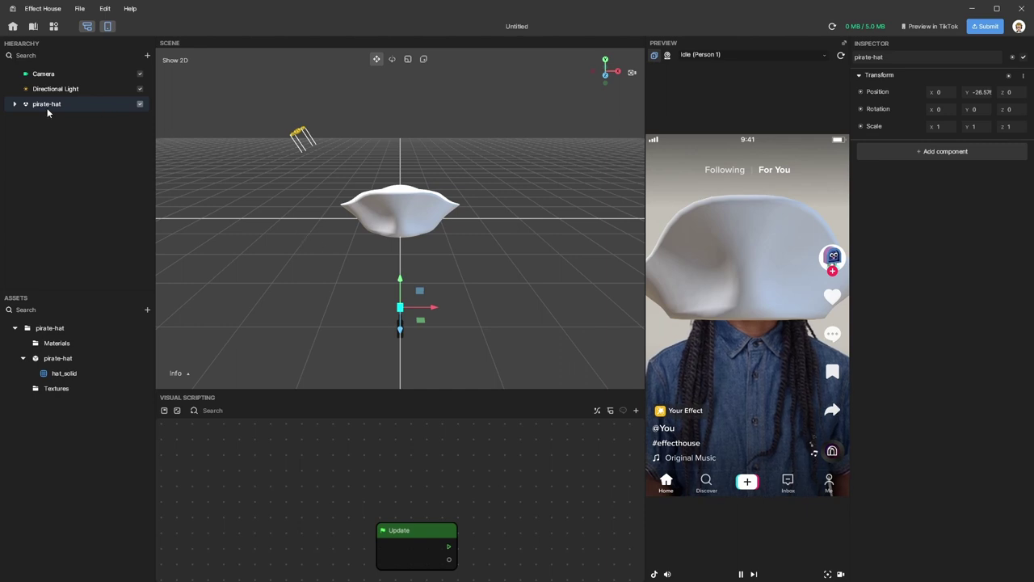
Reveal the hat_solid mesh nested inside the pirate-hat object and examine its mesh renderer properties
click(15, 105)
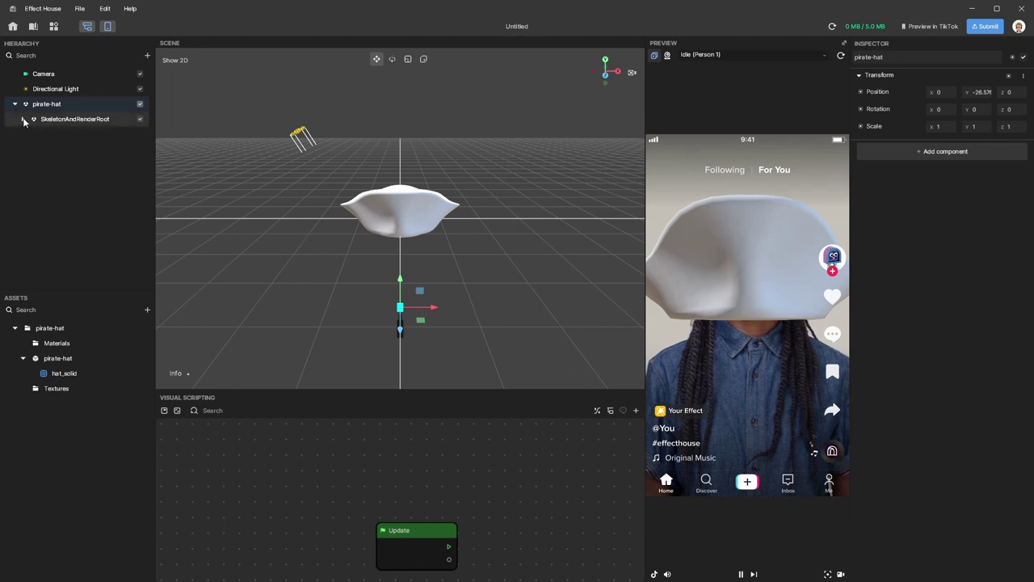
click(23, 119)
click(77, 136)
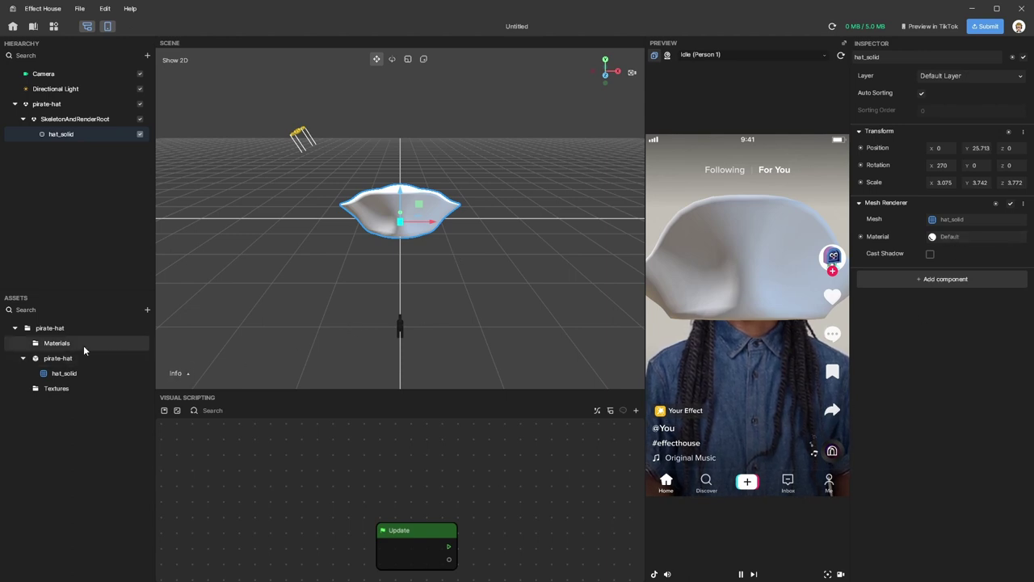
Create a Standard PBR material asset and show its properties with more room
click(56, 343)
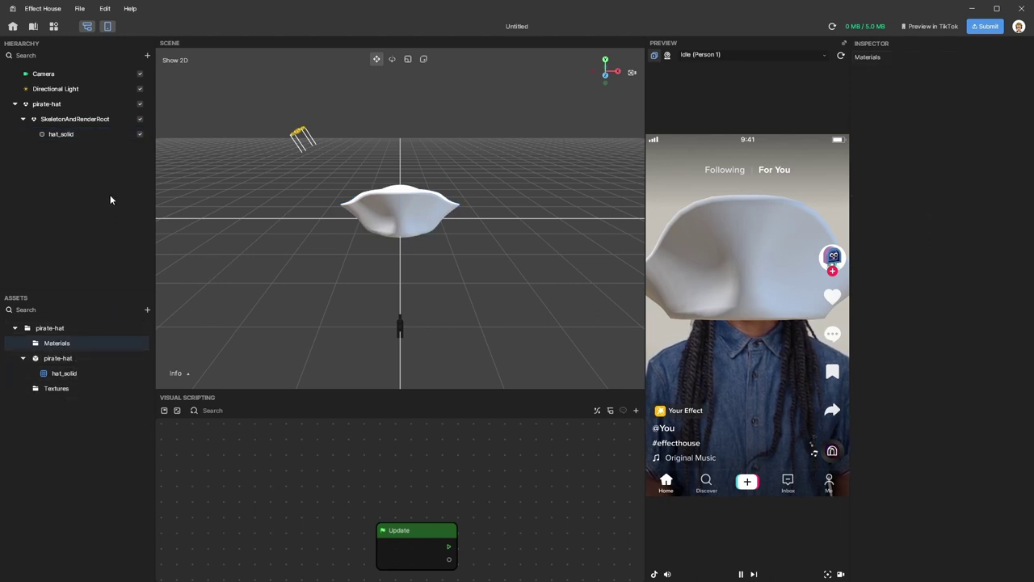
click(147, 310)
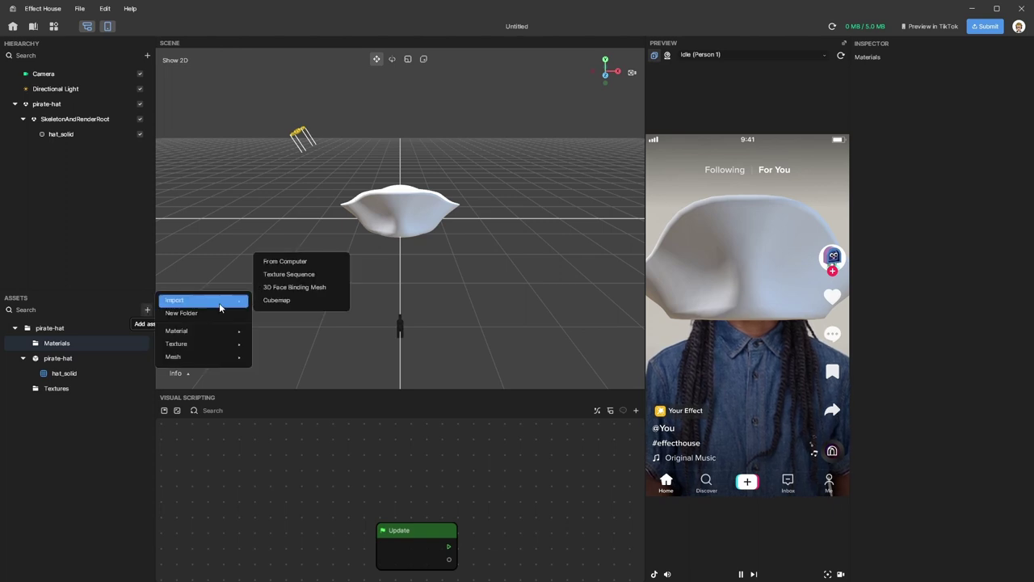
mouse_move(205, 336)
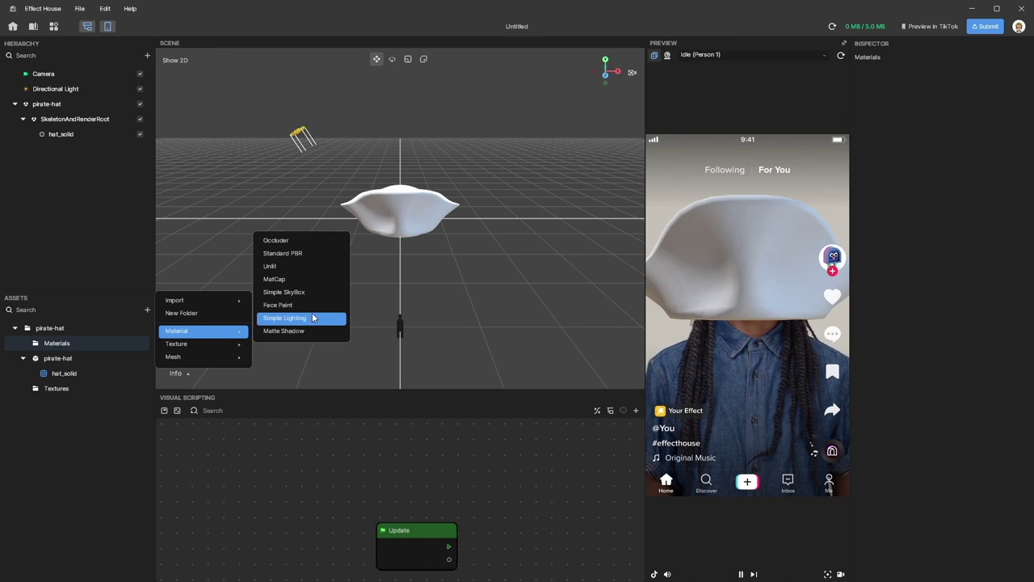
click(312, 253)
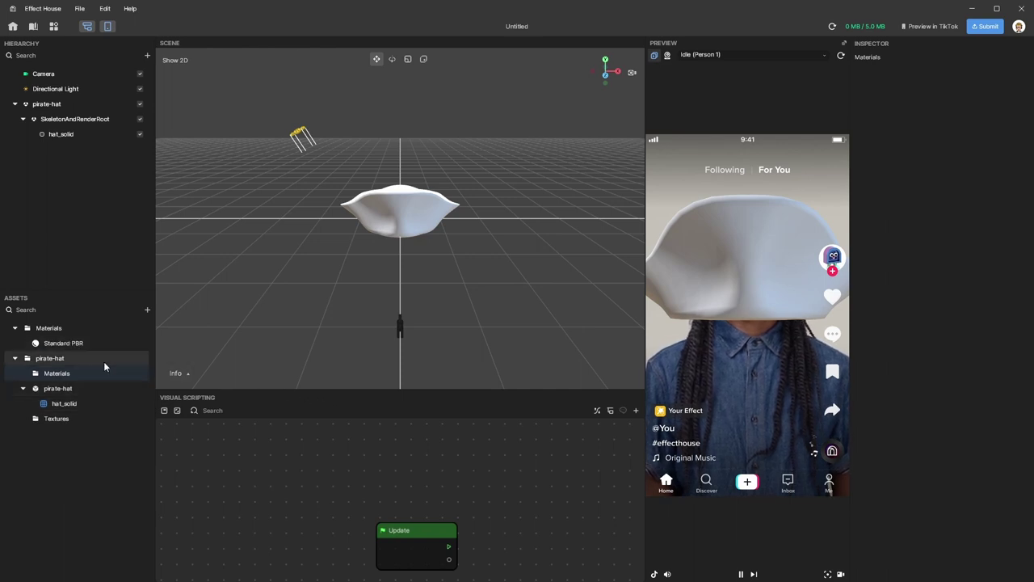
click(63, 345)
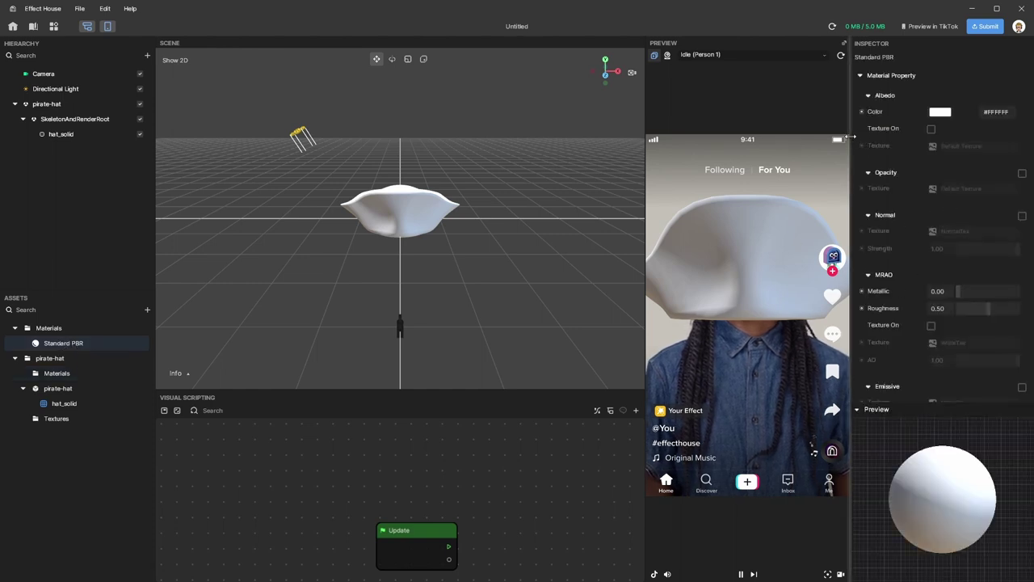
drag(850, 139, 821, 139)
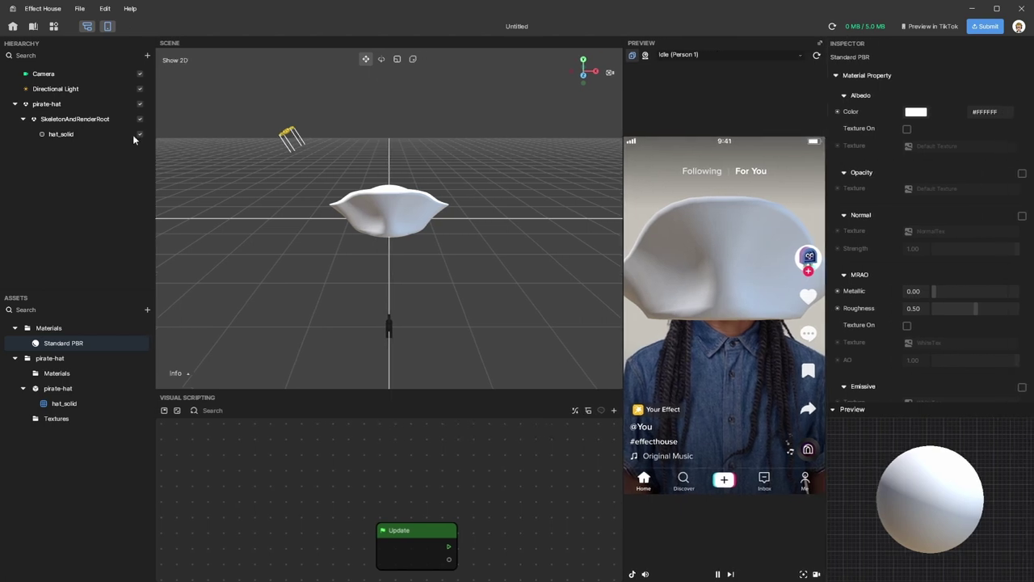
Assign the Standard PBR material to the hat_solid mesh
click(72, 137)
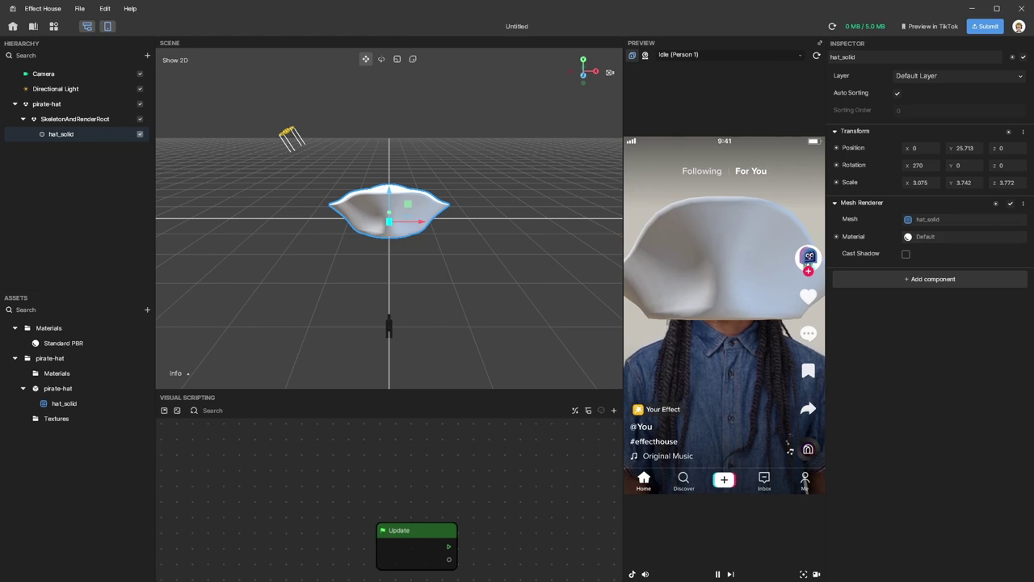
click(925, 236)
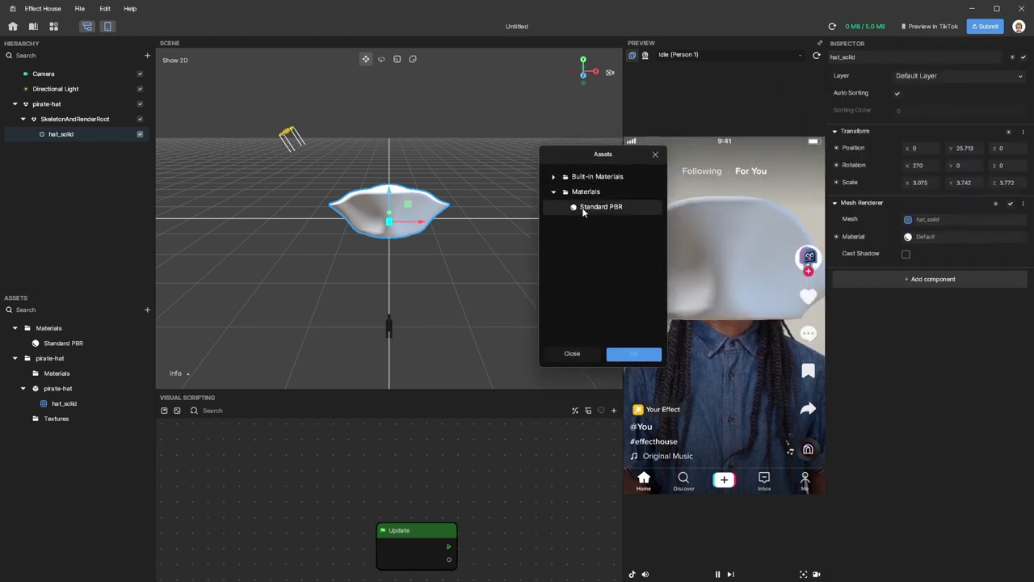
click(582, 206)
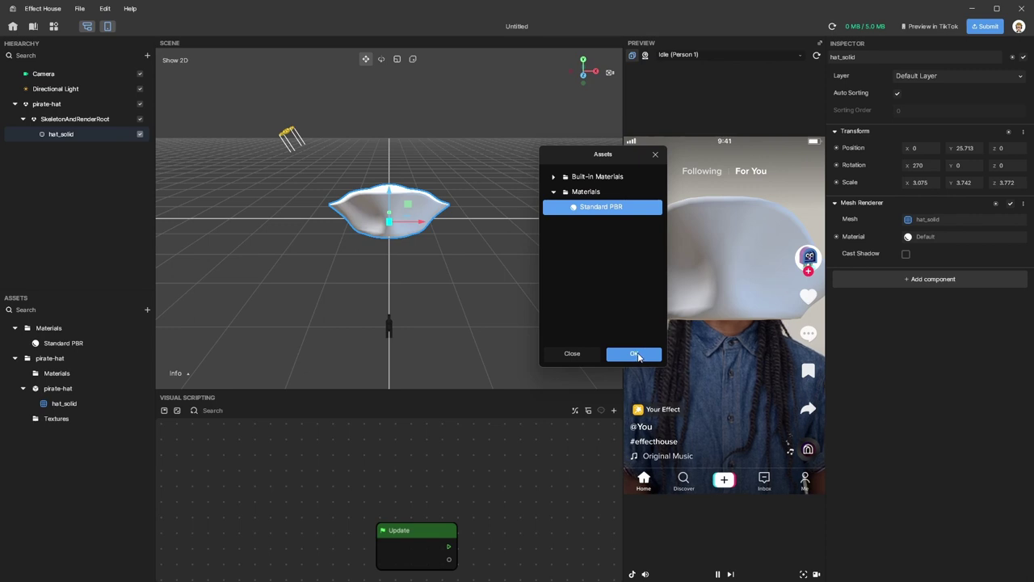
click(632, 357)
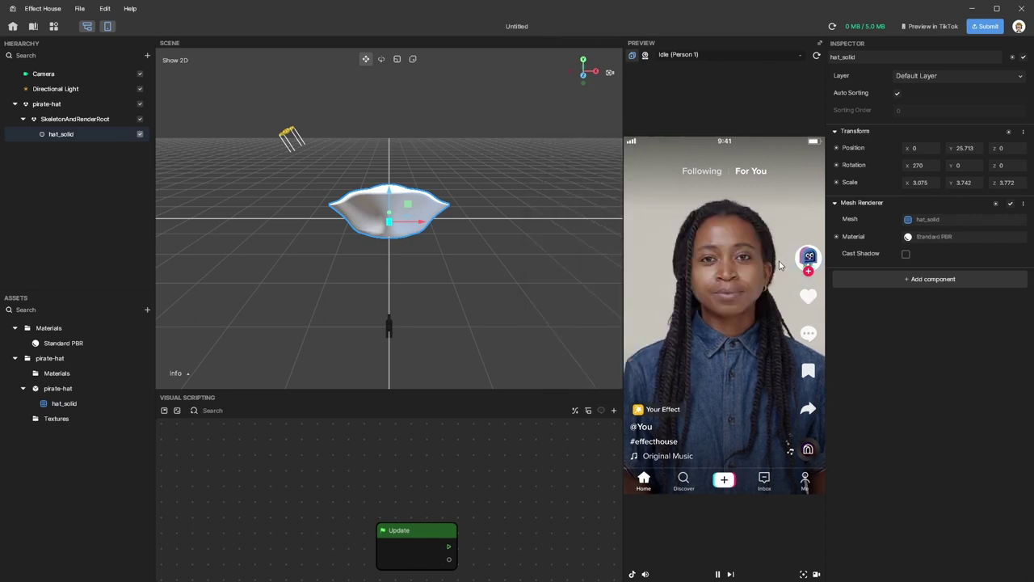
Import the pirate-hat textures and apply the base texture as Albedo and the normal texture as Normal in the Standard PBR material
click(56, 345)
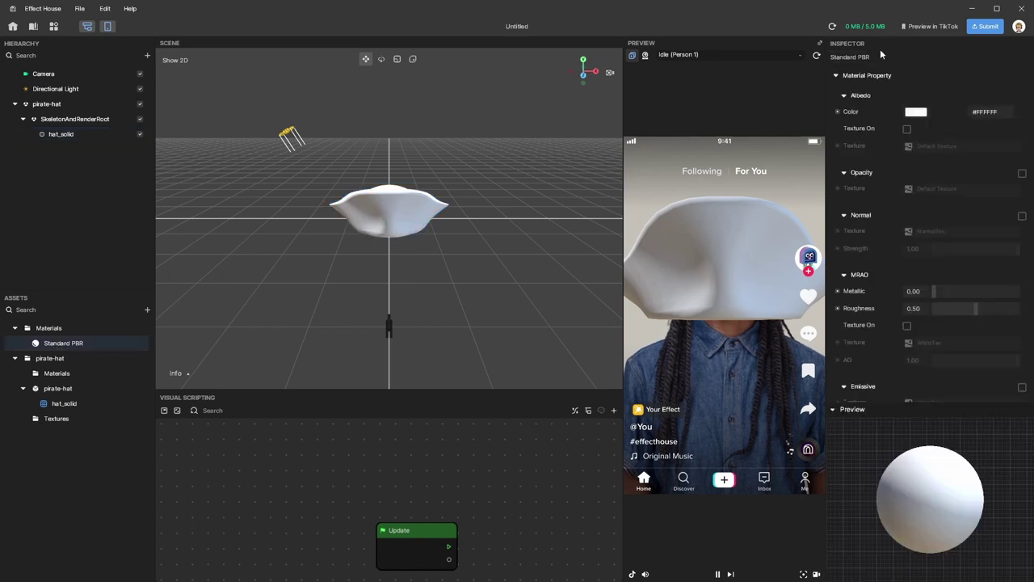
click(907, 130)
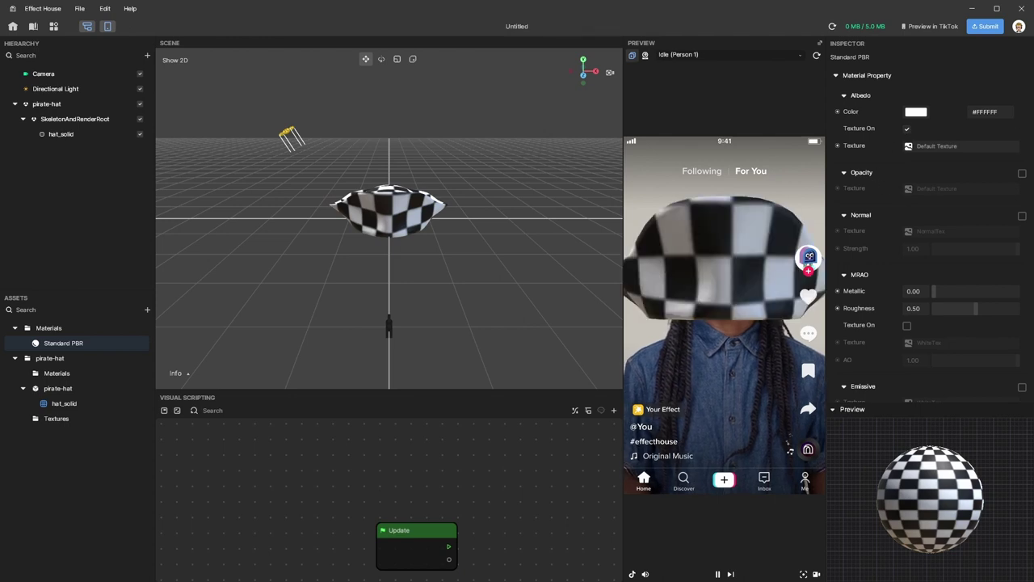
drag(987, 36, 75, 499)
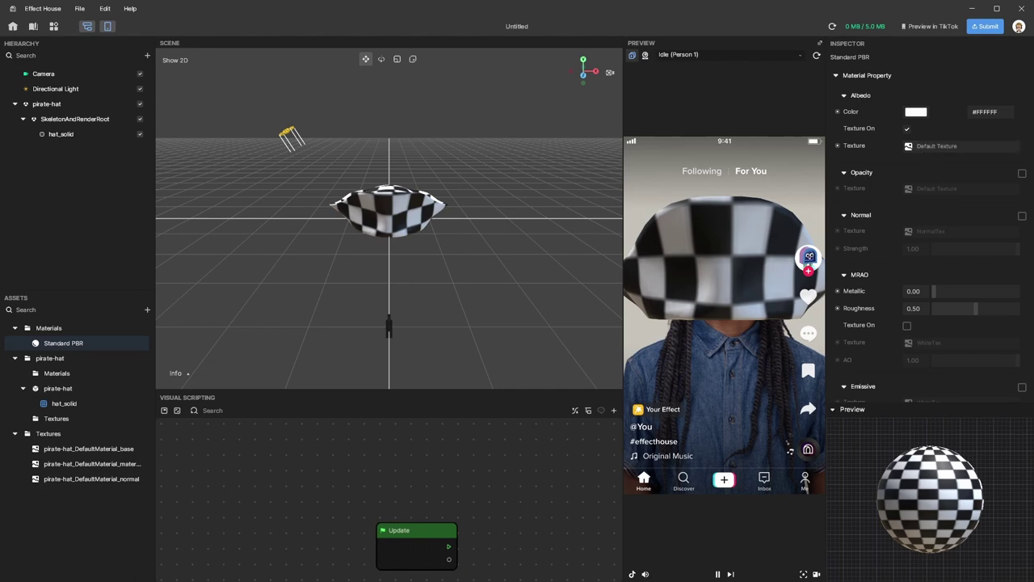
click(937, 146)
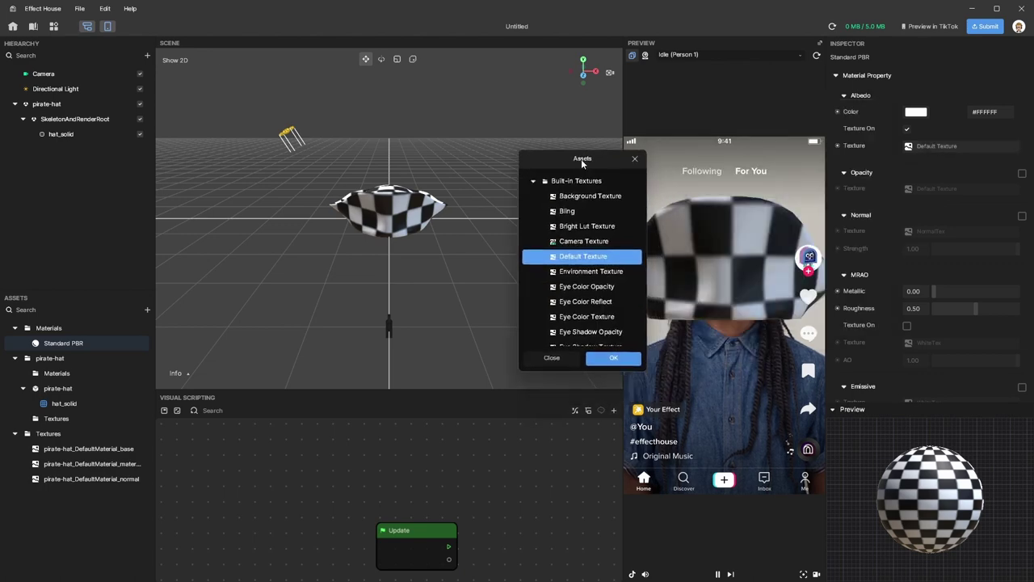
click(531, 181)
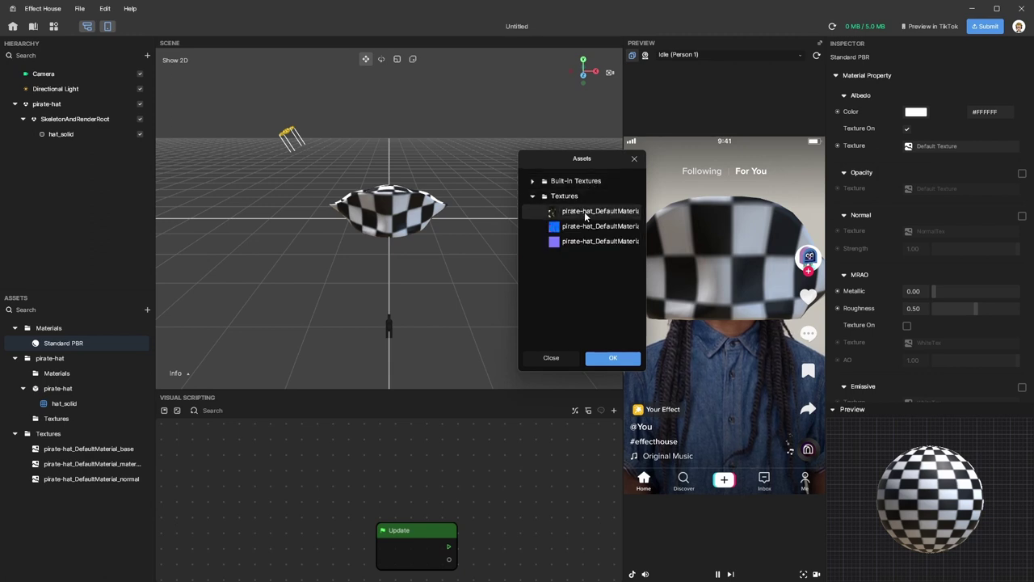
click(584, 211)
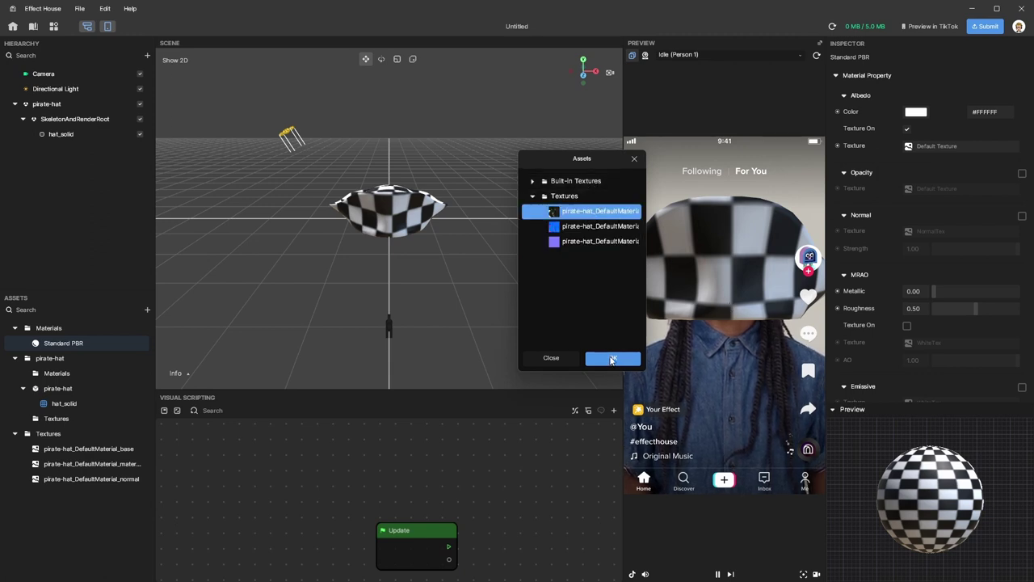
click(611, 359)
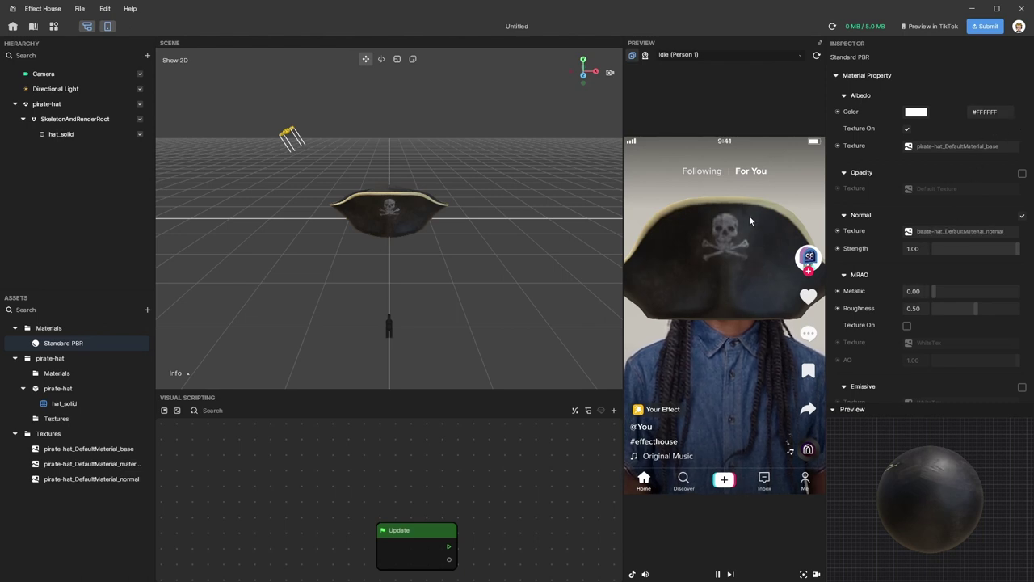
Enable the MRAO texture with the pirate-hat material parameters map, and set Roughness and Metallic to 1.00
click(906, 325)
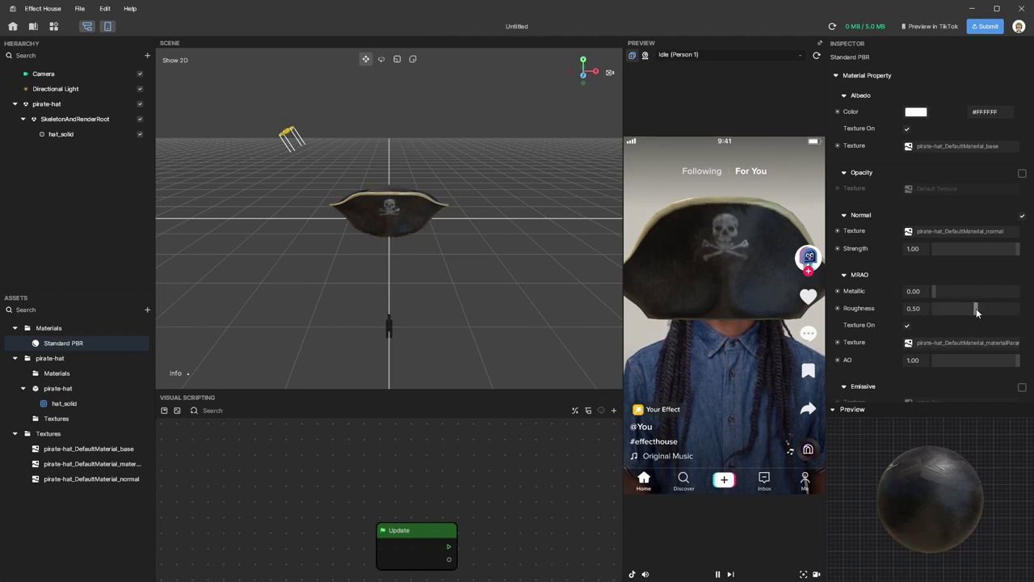
drag(976, 308, 1015, 311)
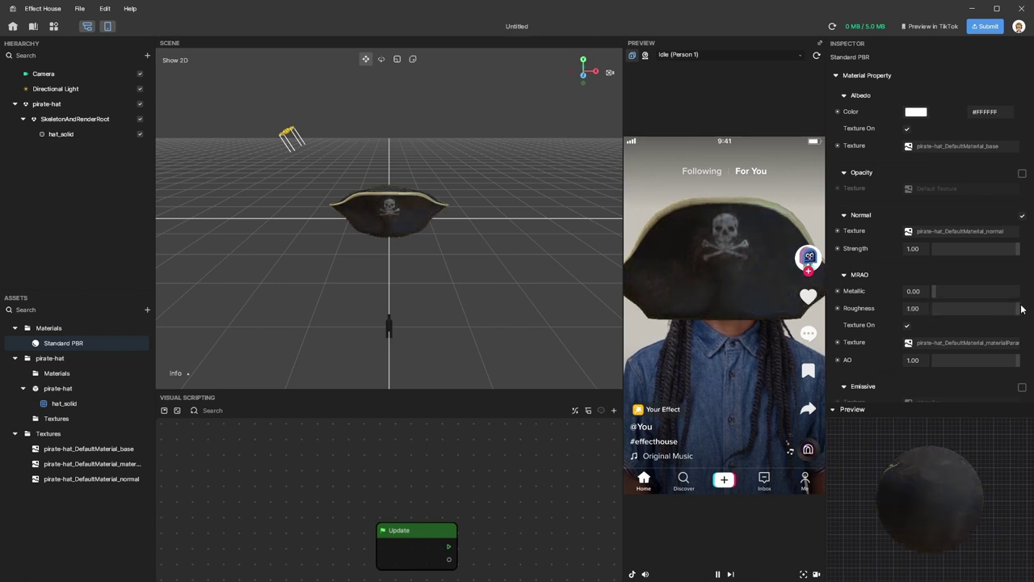
drag(937, 290, 1028, 292)
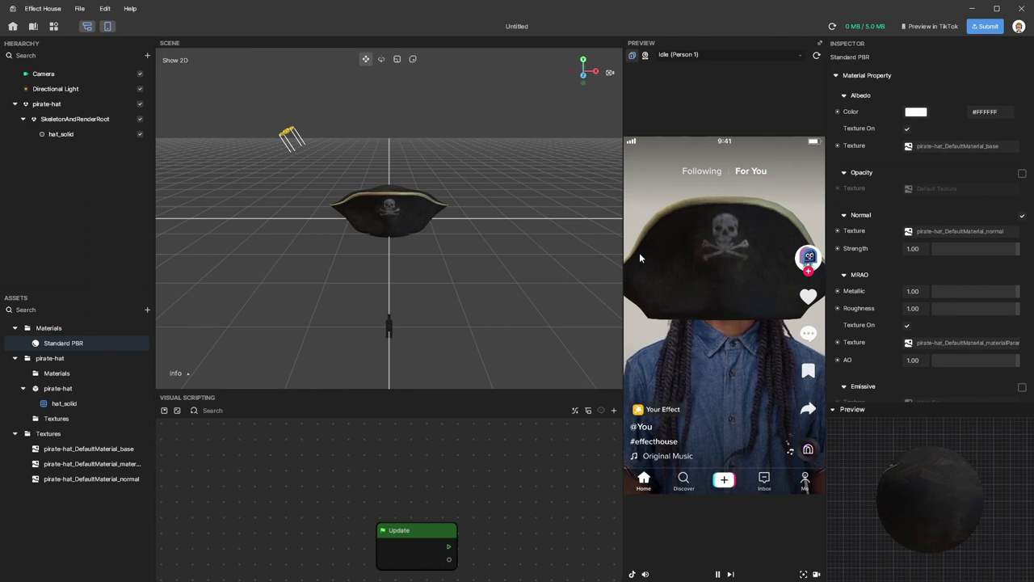
Examine the textured pirate hat in the scene up close and from an angle
right_drag(224, 196, 387, 175)
scroll(381, 174, up, 3)
scroll(384, 170, up, 3)
scroll(371, 171, down, 2)
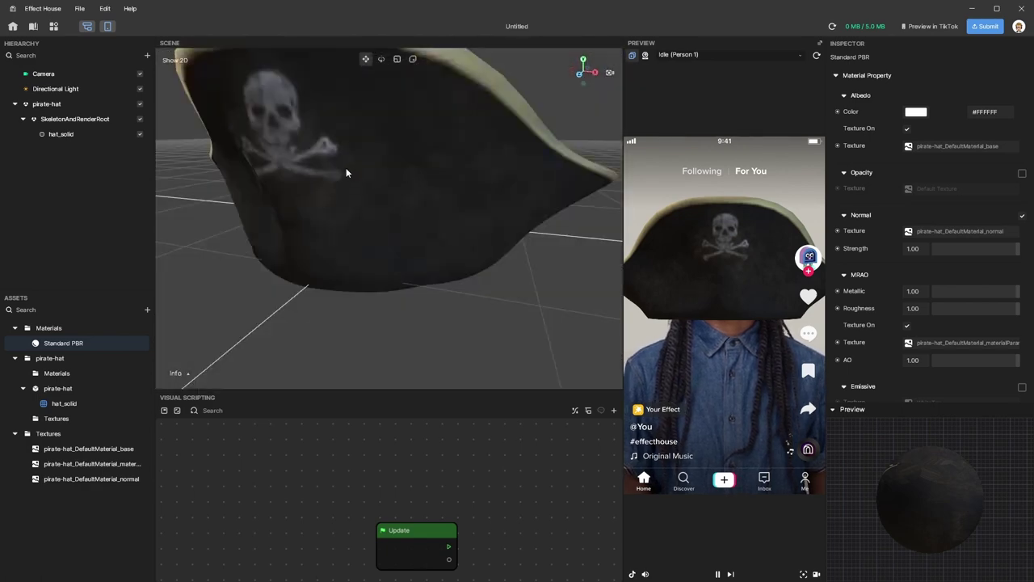
scroll(348, 171, down, 2)
middle_drag(352, 177, 377, 339)
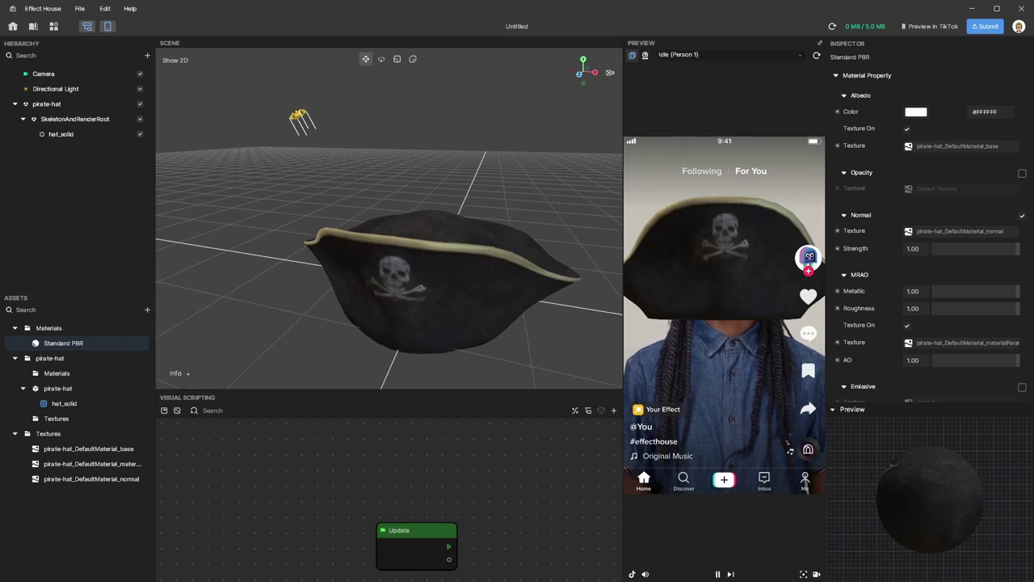
Try to import alien-demo.fbx with blendShape and animation import enabled, and retry the import once
drag(0, 517, 75, 532)
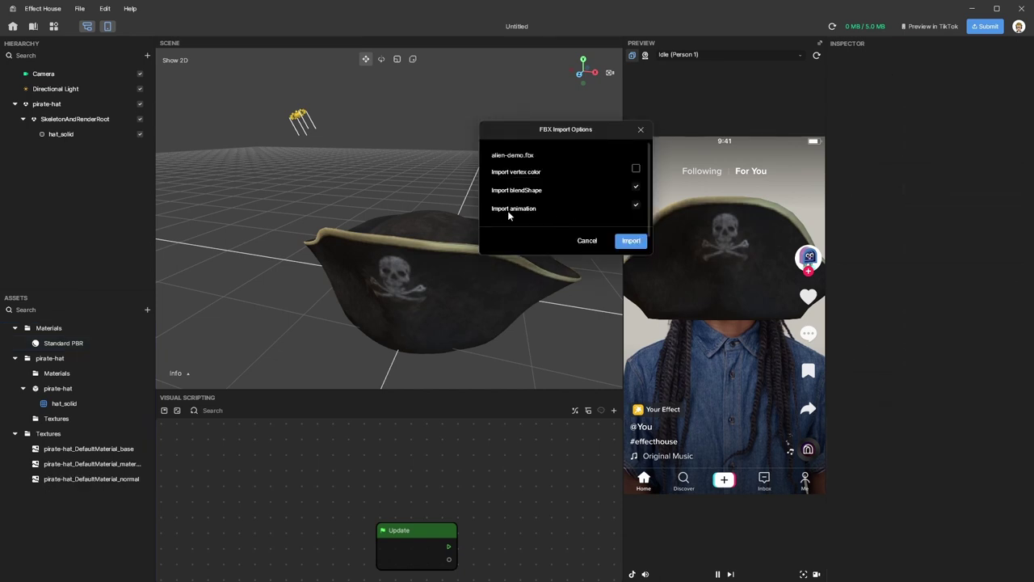
click(633, 242)
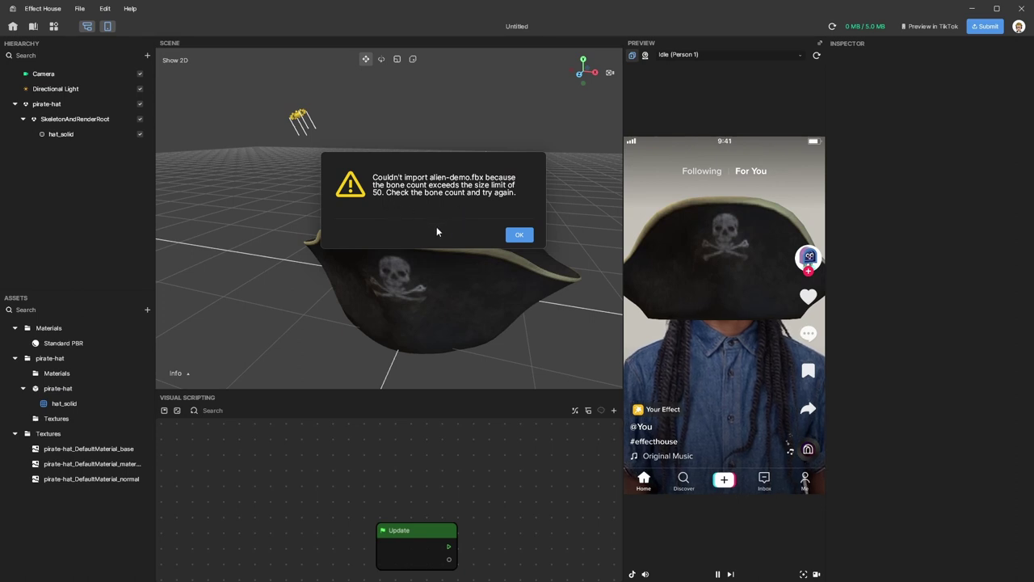
click(521, 235)
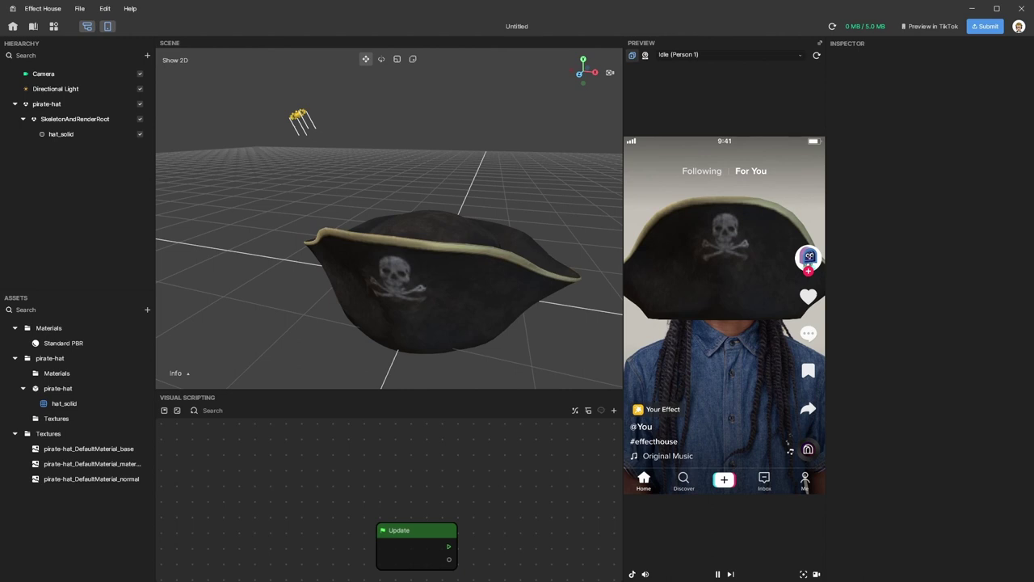
drag(1033, 186, 84, 539)
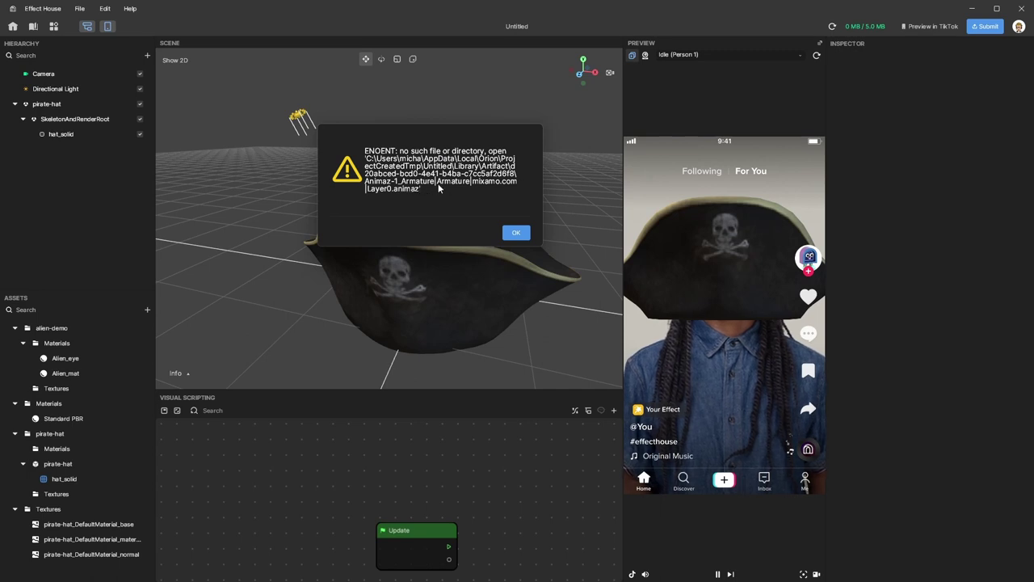
click(517, 233)
Switch to Blender and re-export the animated alien as alien-demo.fbx, with Force Start/End Keying turned off under Bake Animation
key(alt+Tab)
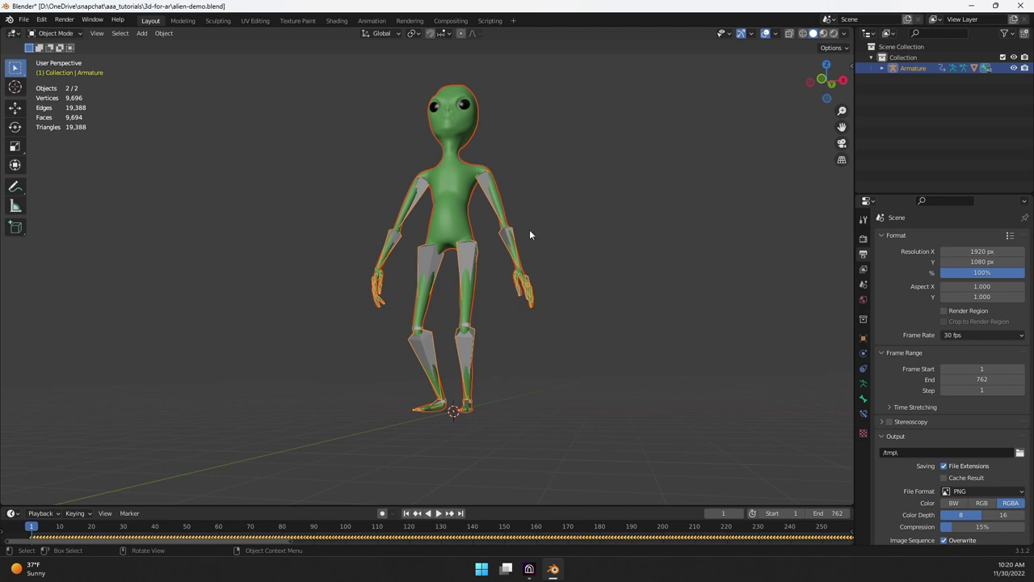
middle_drag(466, 216, 477, 226)
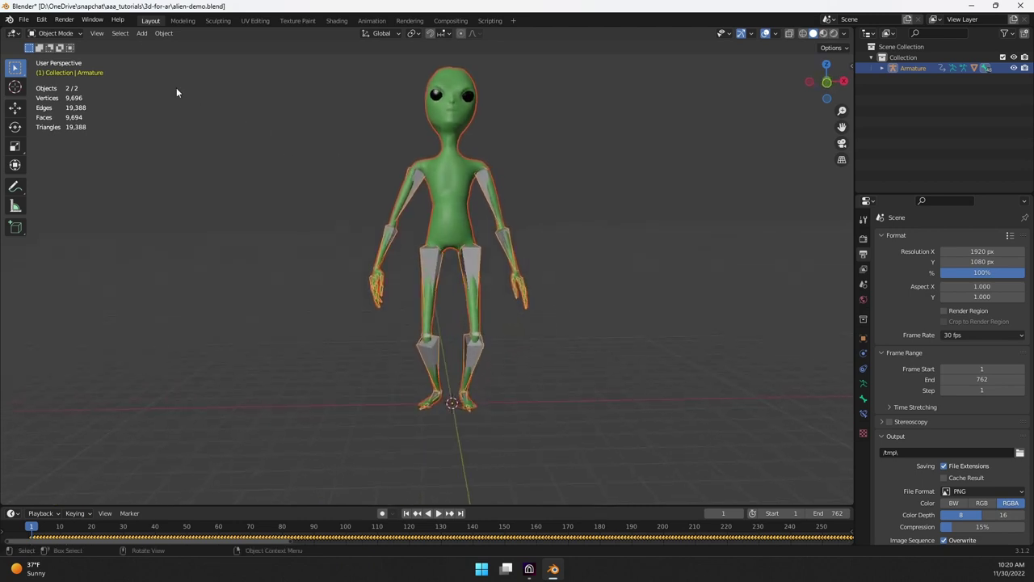
click(25, 20)
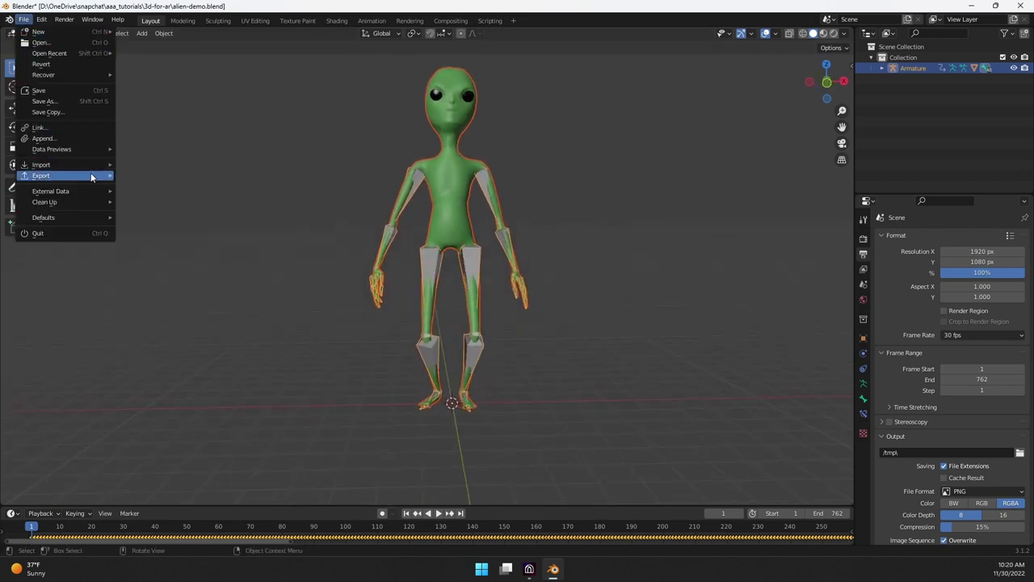
mouse_move(95, 176)
click(171, 275)
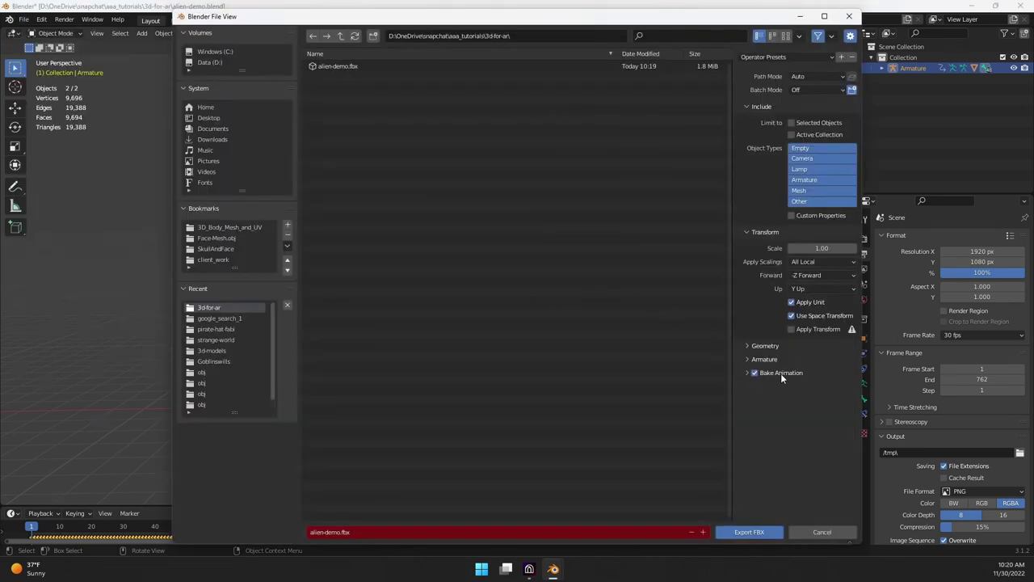
click(747, 373)
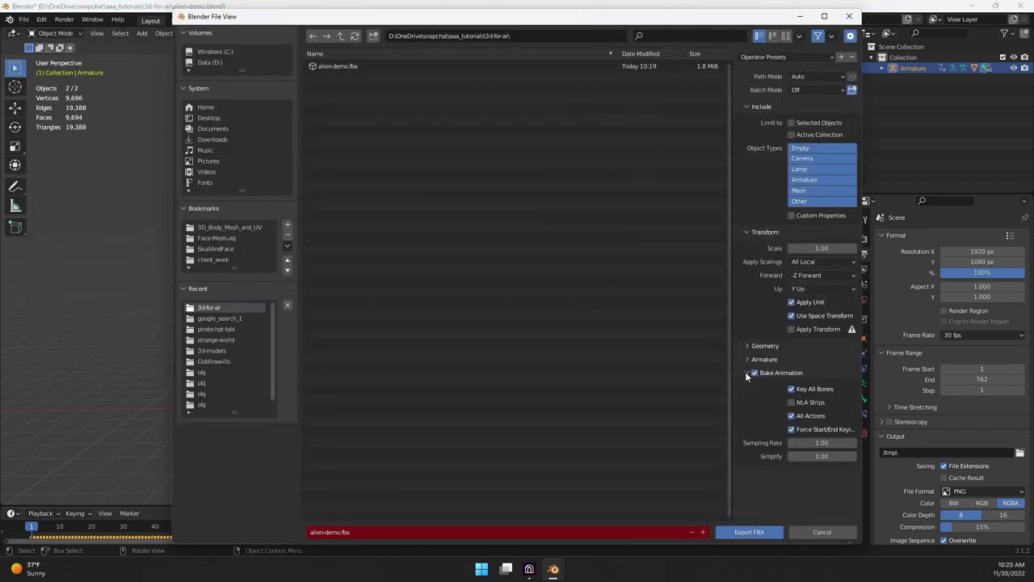
click(791, 429)
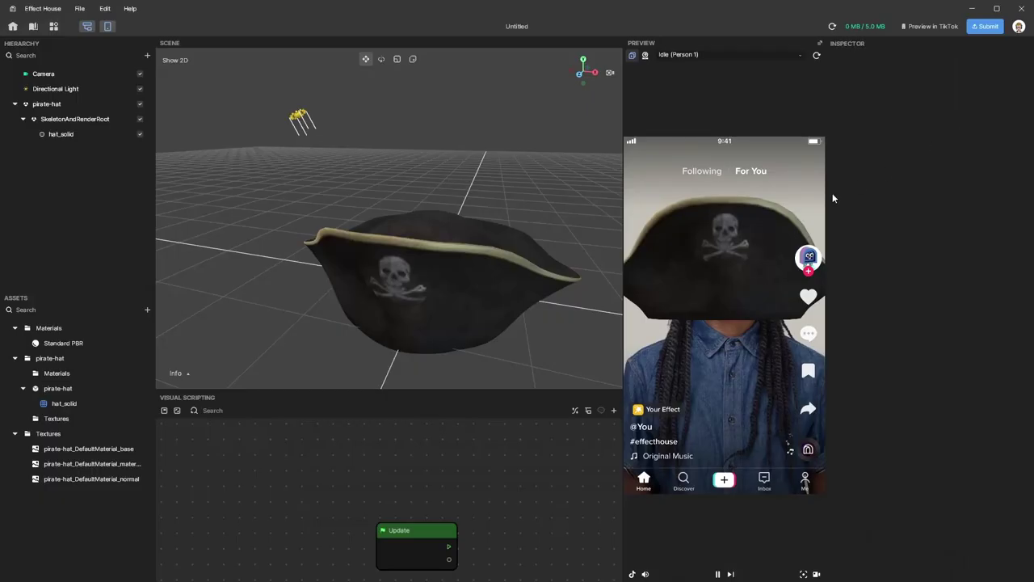
Import the re-exported alien-demo model into Effect House and place it in the scene with the pirate hat hidden
drag(834, 198, 108, 497)
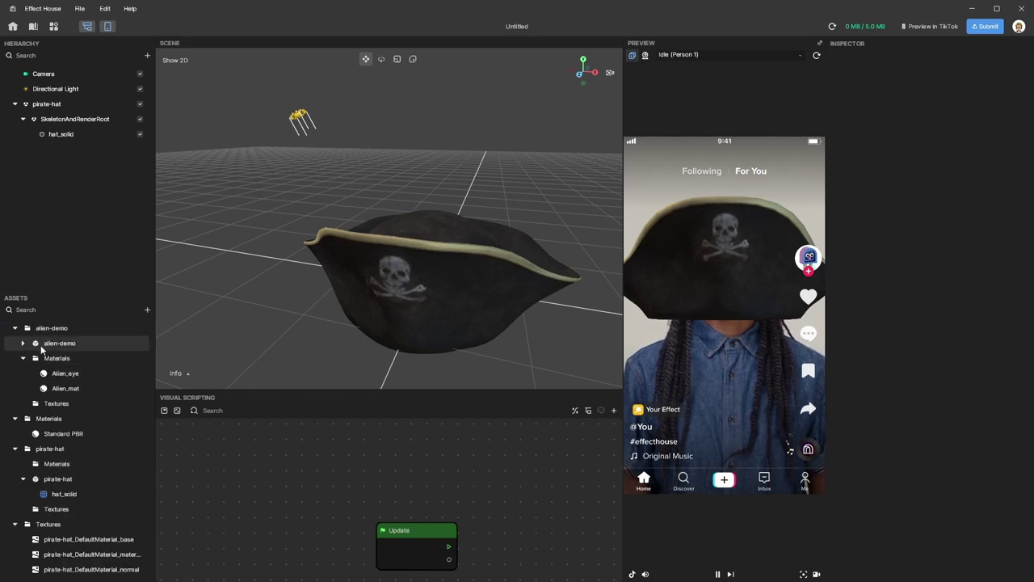
click(141, 105)
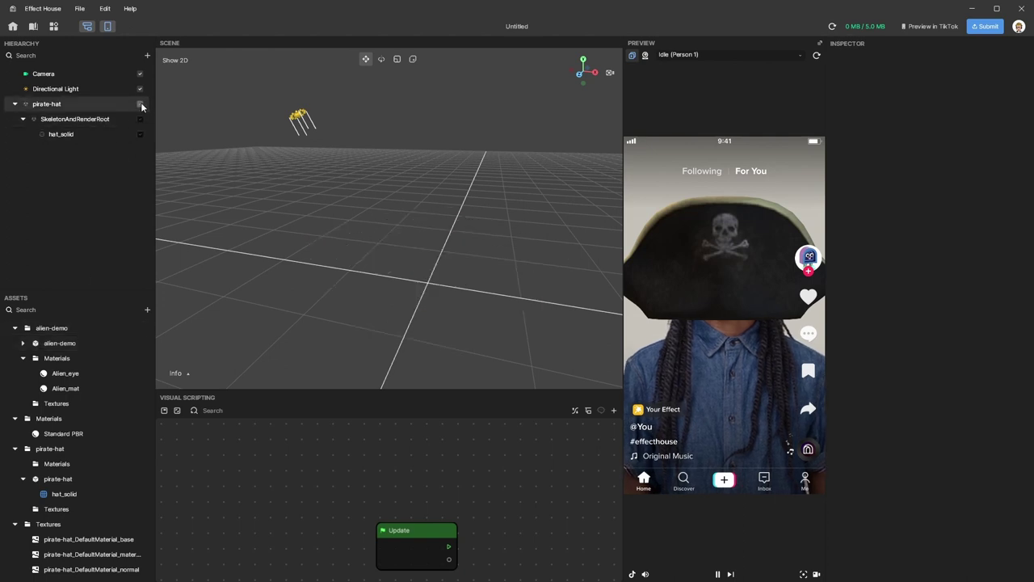
click(23, 343)
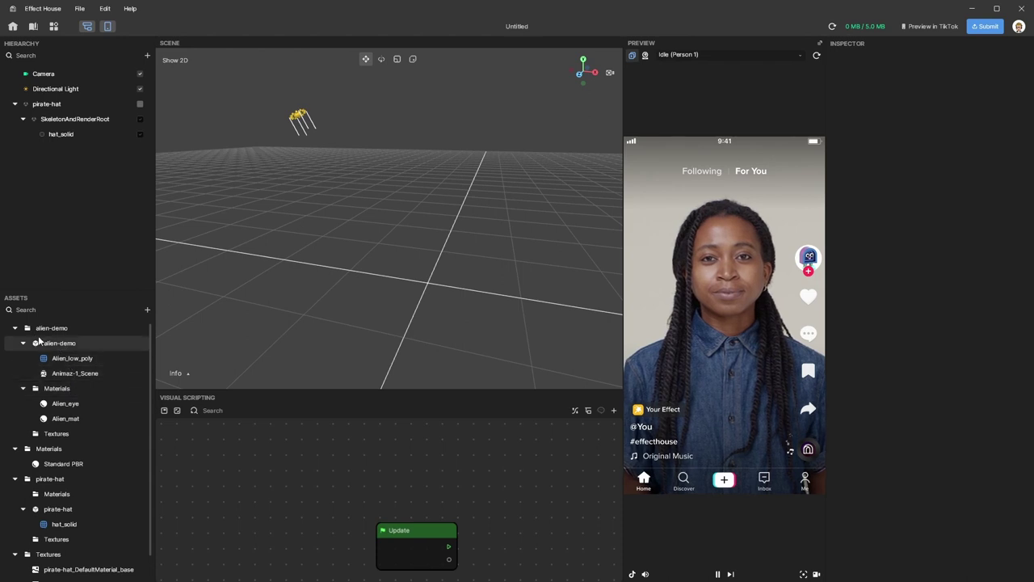
drag(44, 346, 53, 168)
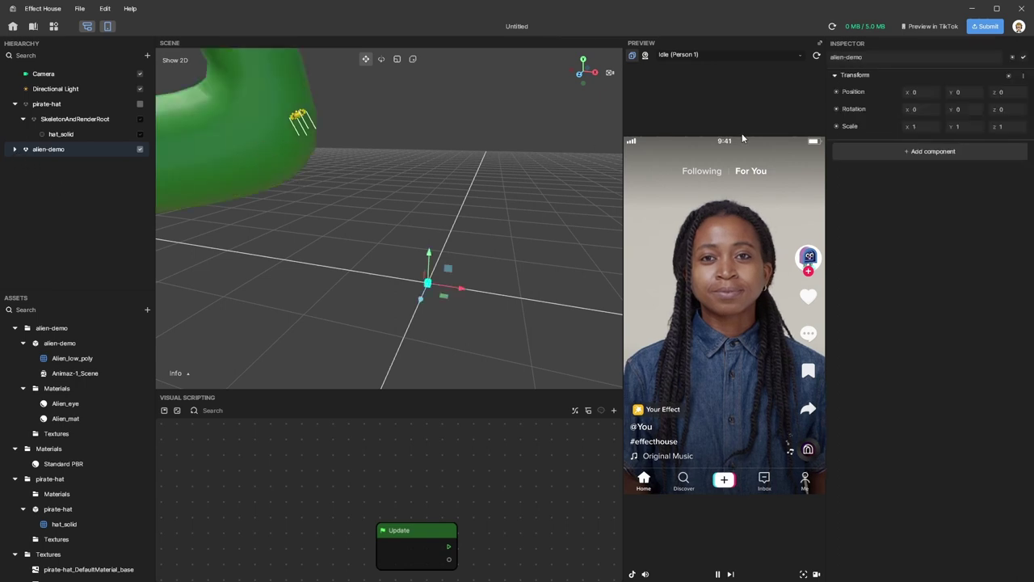
Scale alien-demo to 0.1 on X, Y and Z, and move it down and back to about Y -67, Z -53
click(922, 126)
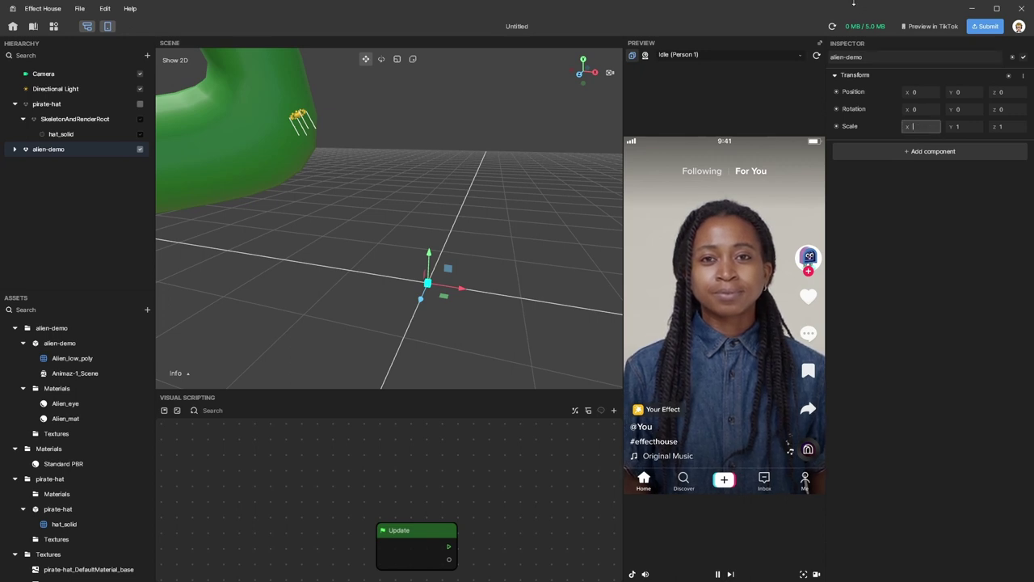
text(0.1)
key(Return)
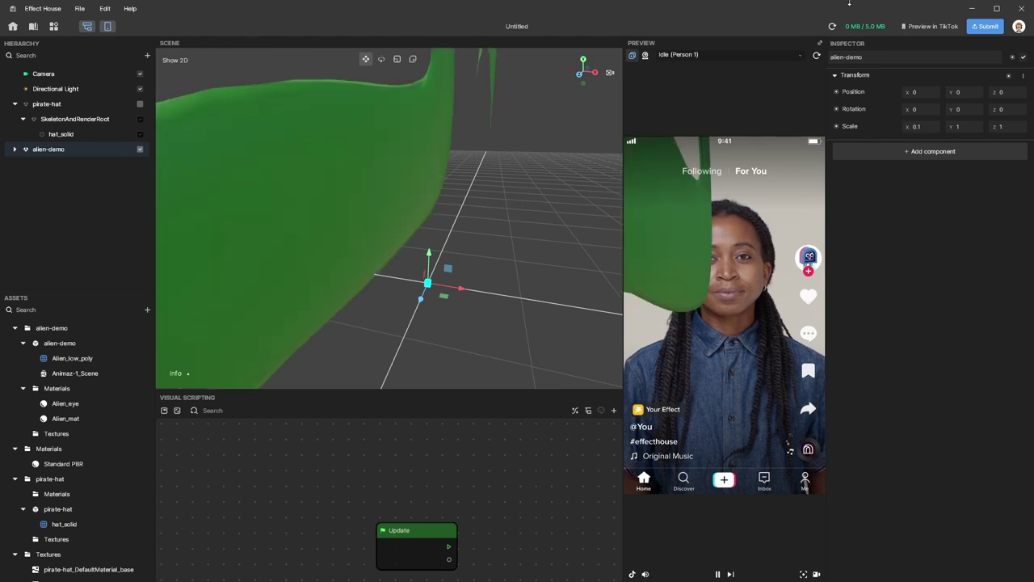
click(965, 126)
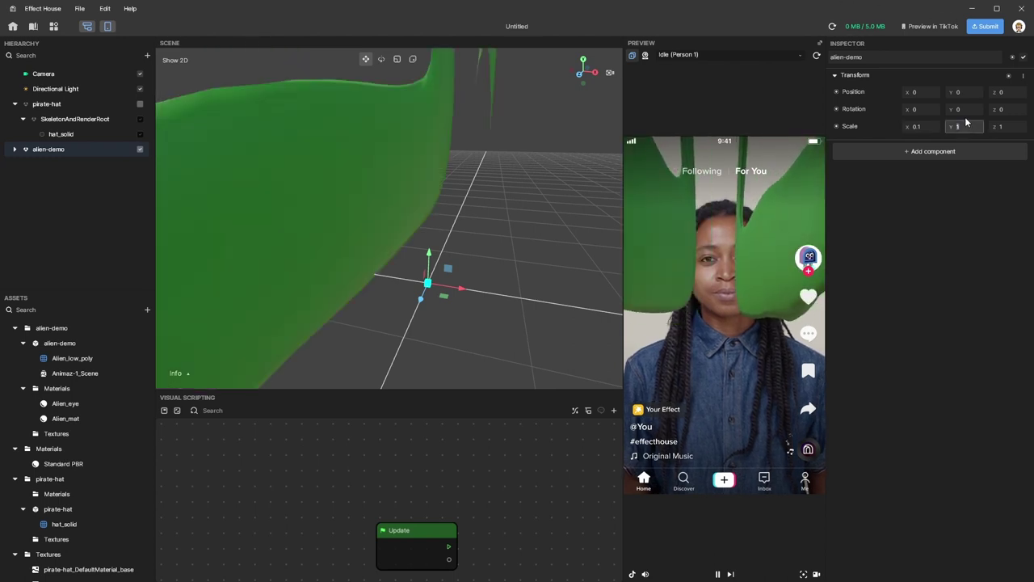
text(0.1)
key(Tab)
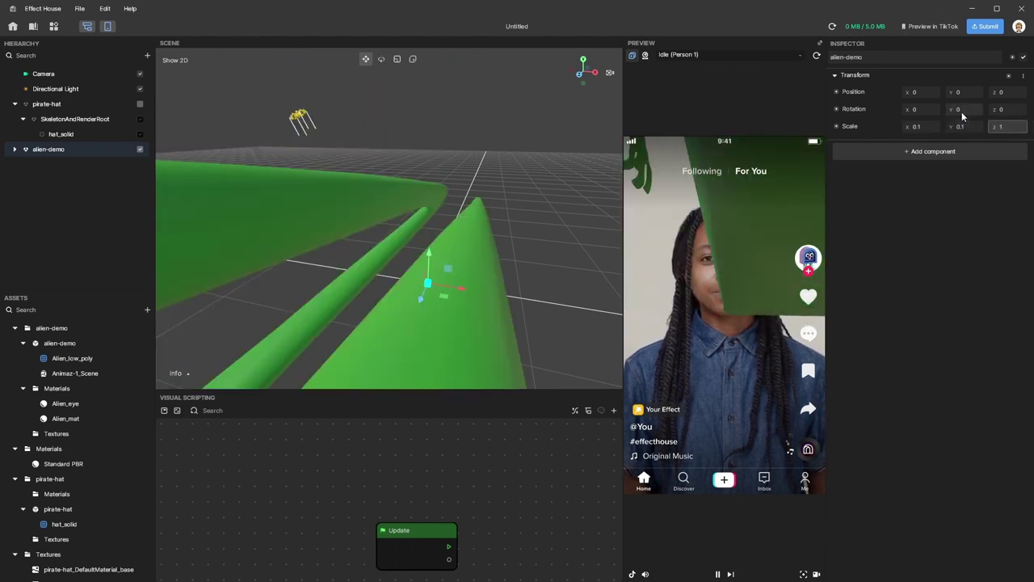
text(0.1)
key(Return)
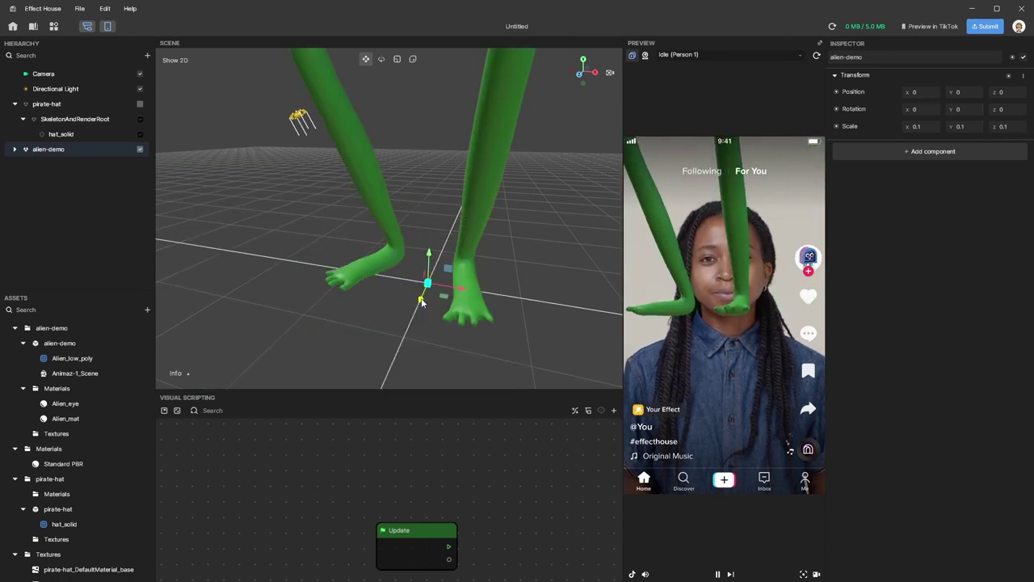
drag(433, 257, 464, 371)
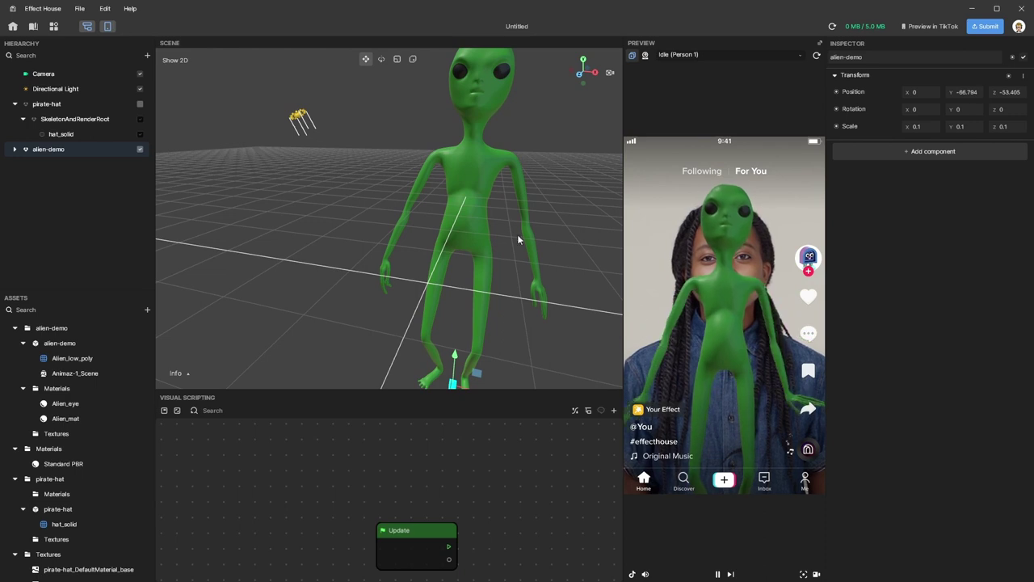
Examine the animation clip, playback and play mode settings on the alien's SkeletonAndRenderRoot
click(15, 148)
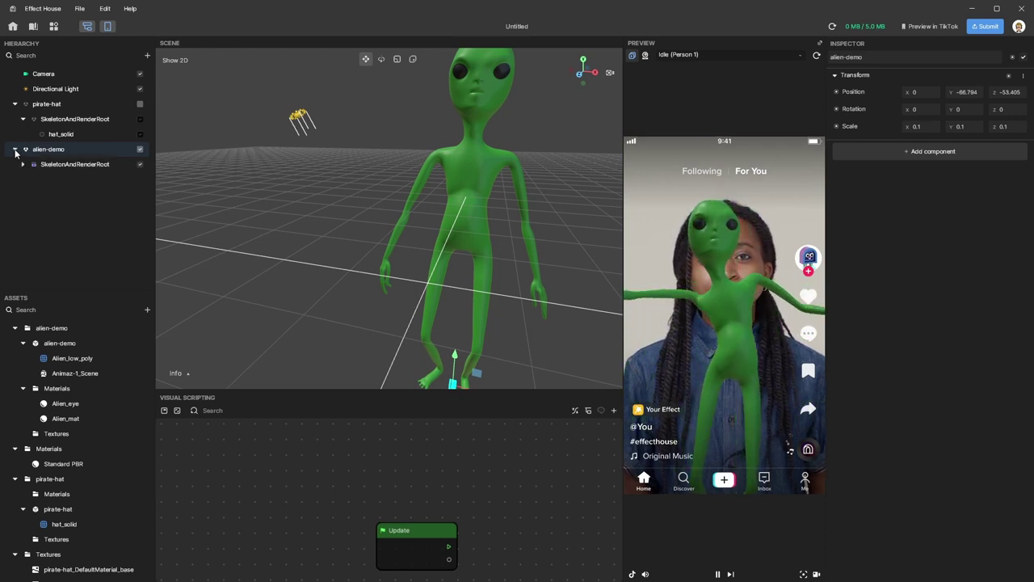
click(65, 165)
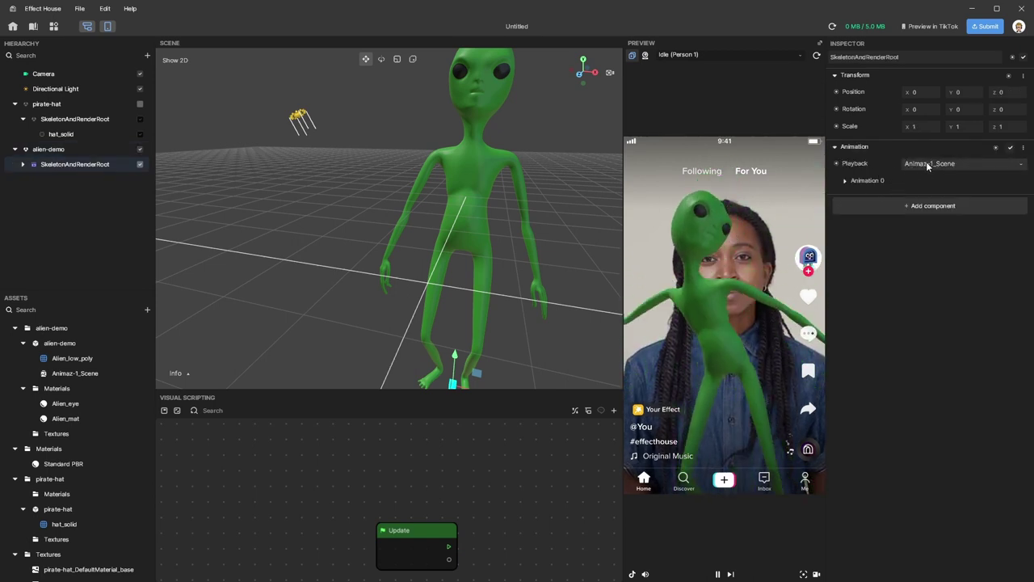
click(844, 181)
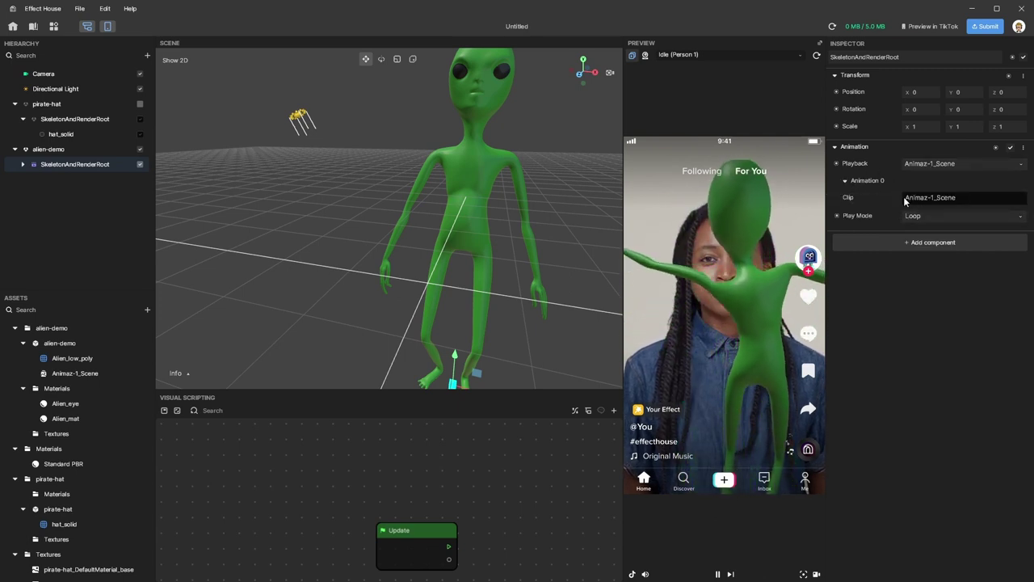
click(937, 164)
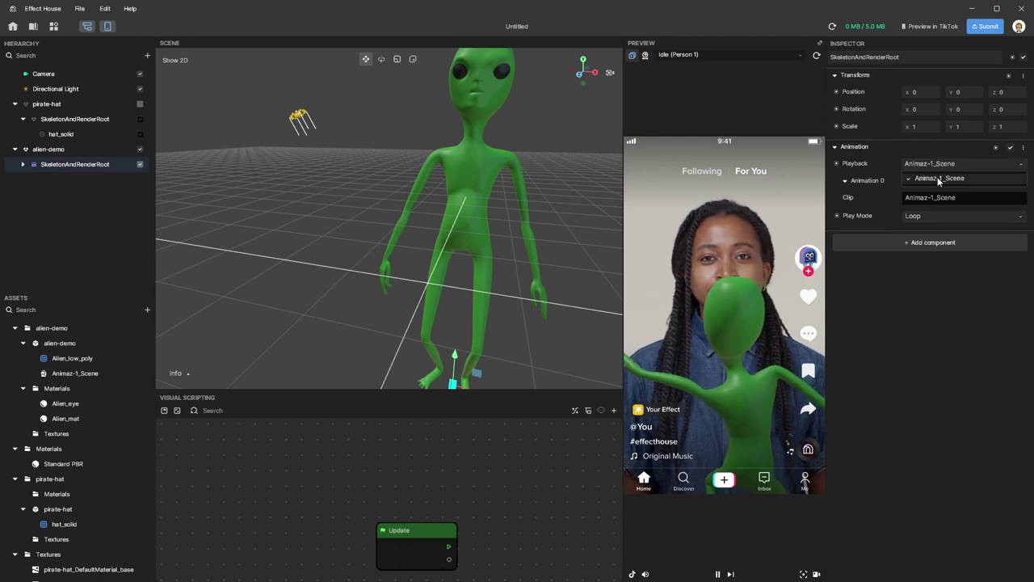
click(931, 325)
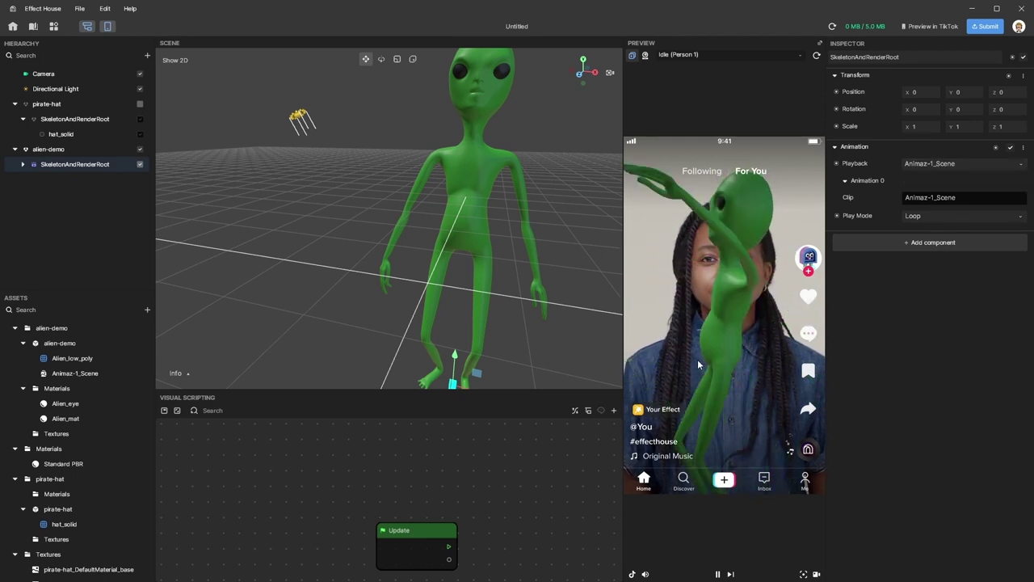
Examine the materials assigned to the Alien_low_poly mesh and view the alien model in the scene
click(23, 164)
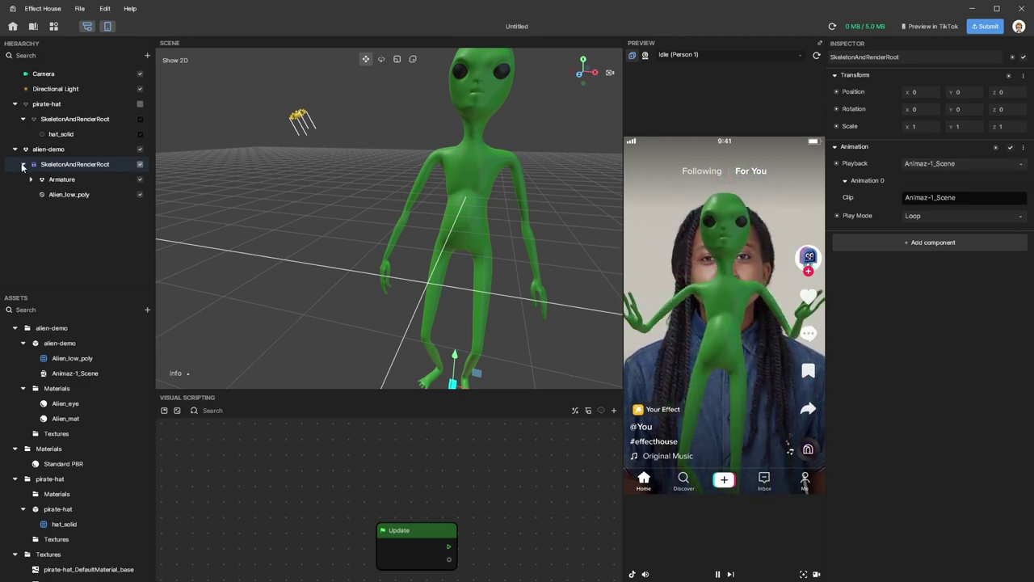
click(70, 195)
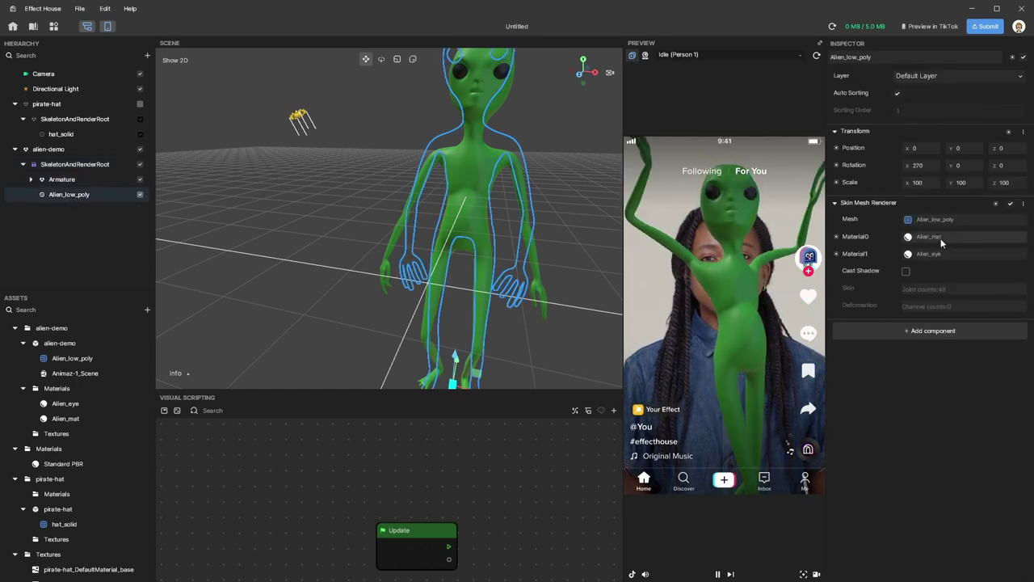
right_drag(404, 201, 247, 162)
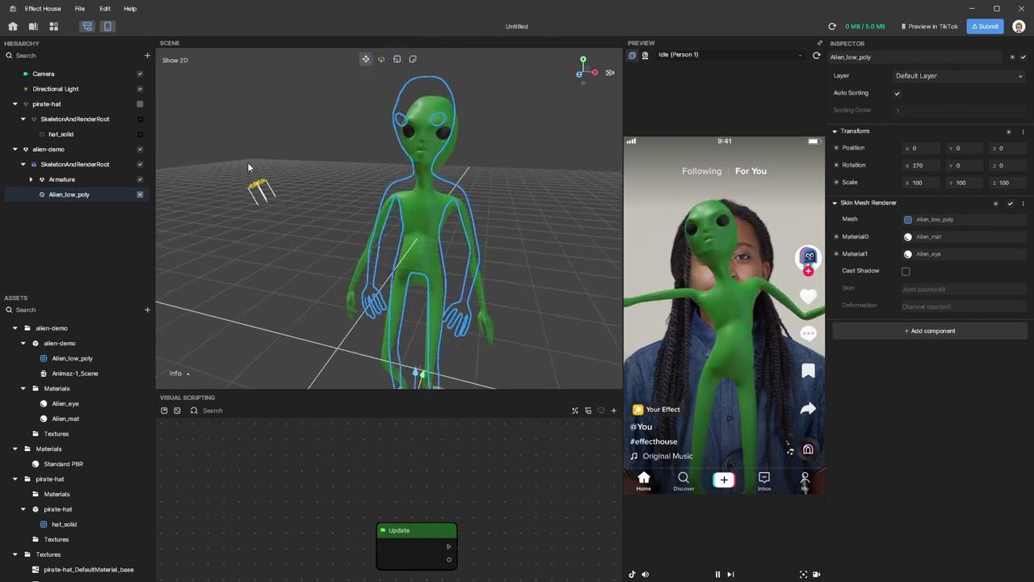
click(93, 149)
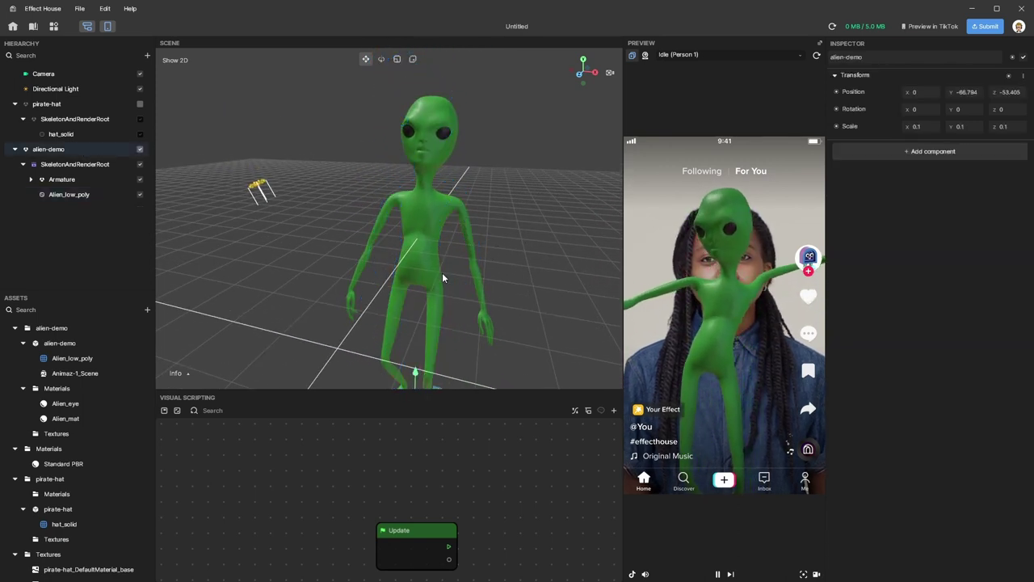